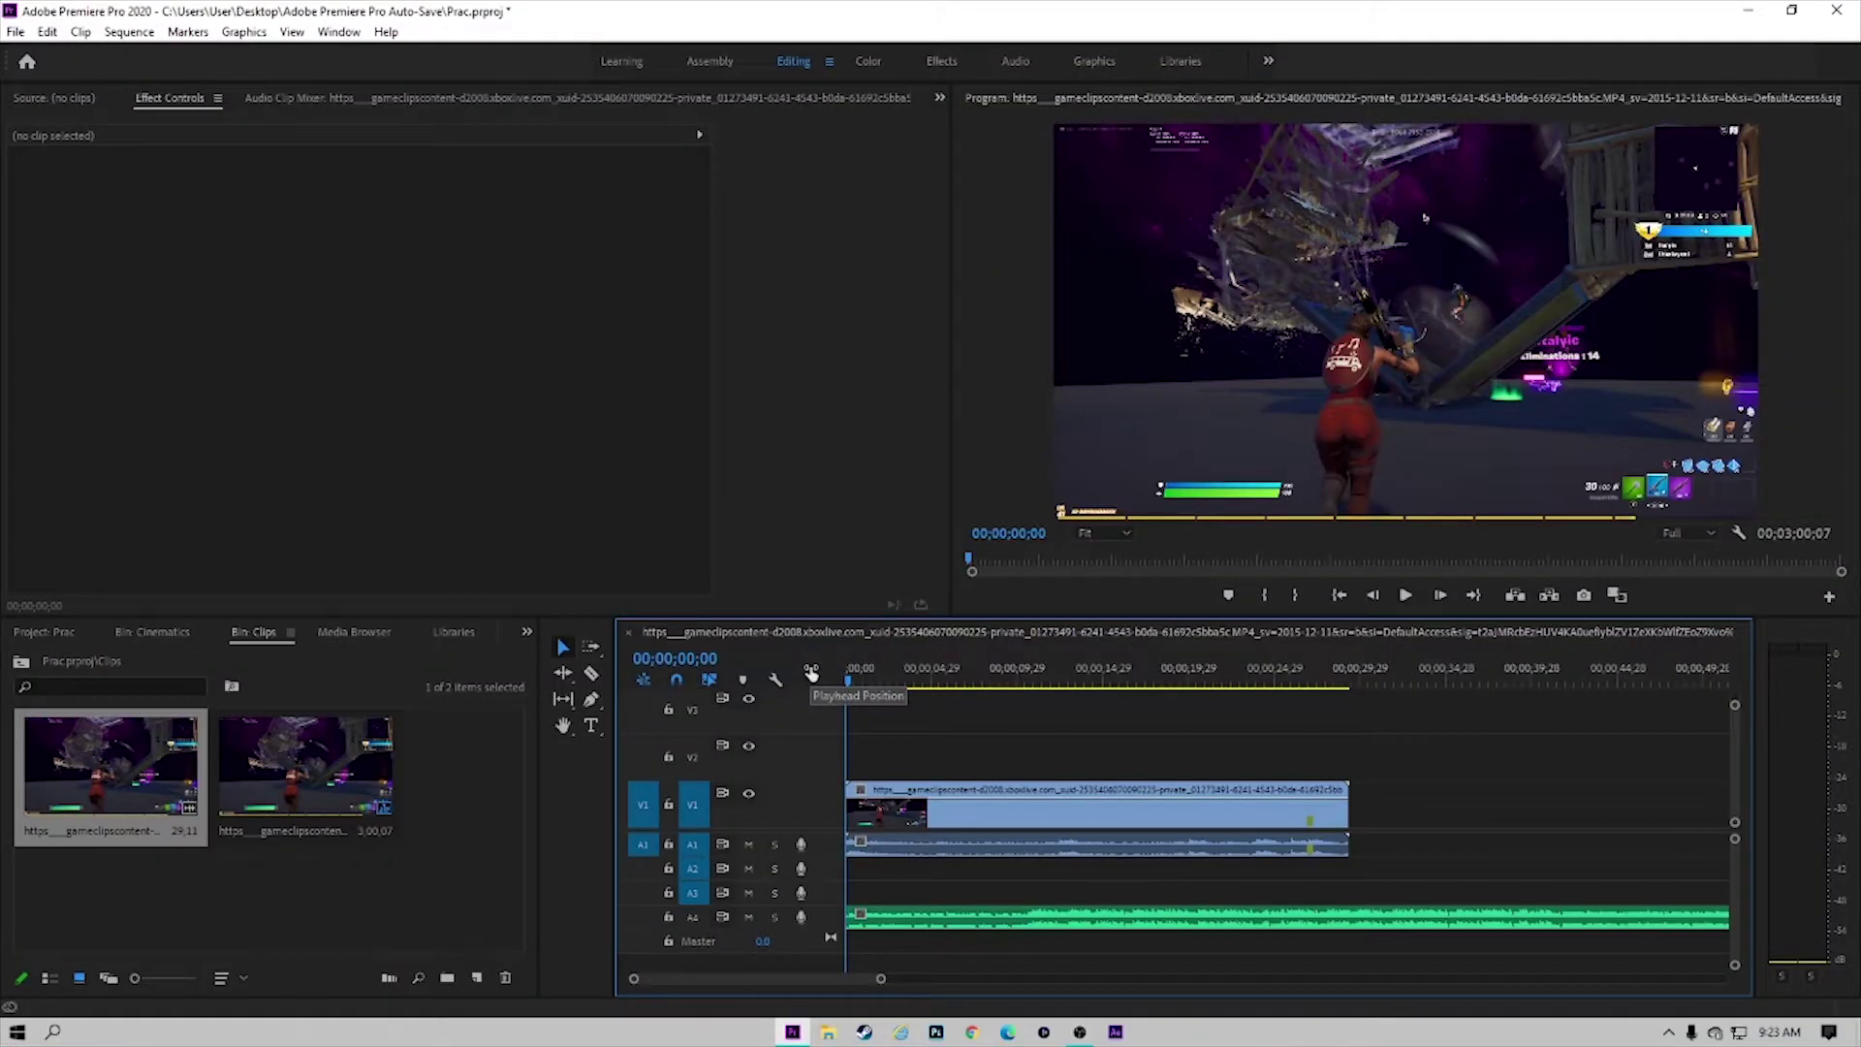
# Step: Unlink the gameplay clip's audio from its video and delete that audio from track A1
pyautogui.moveTo(848, 659); pyautogui.dragTo(569, 781)
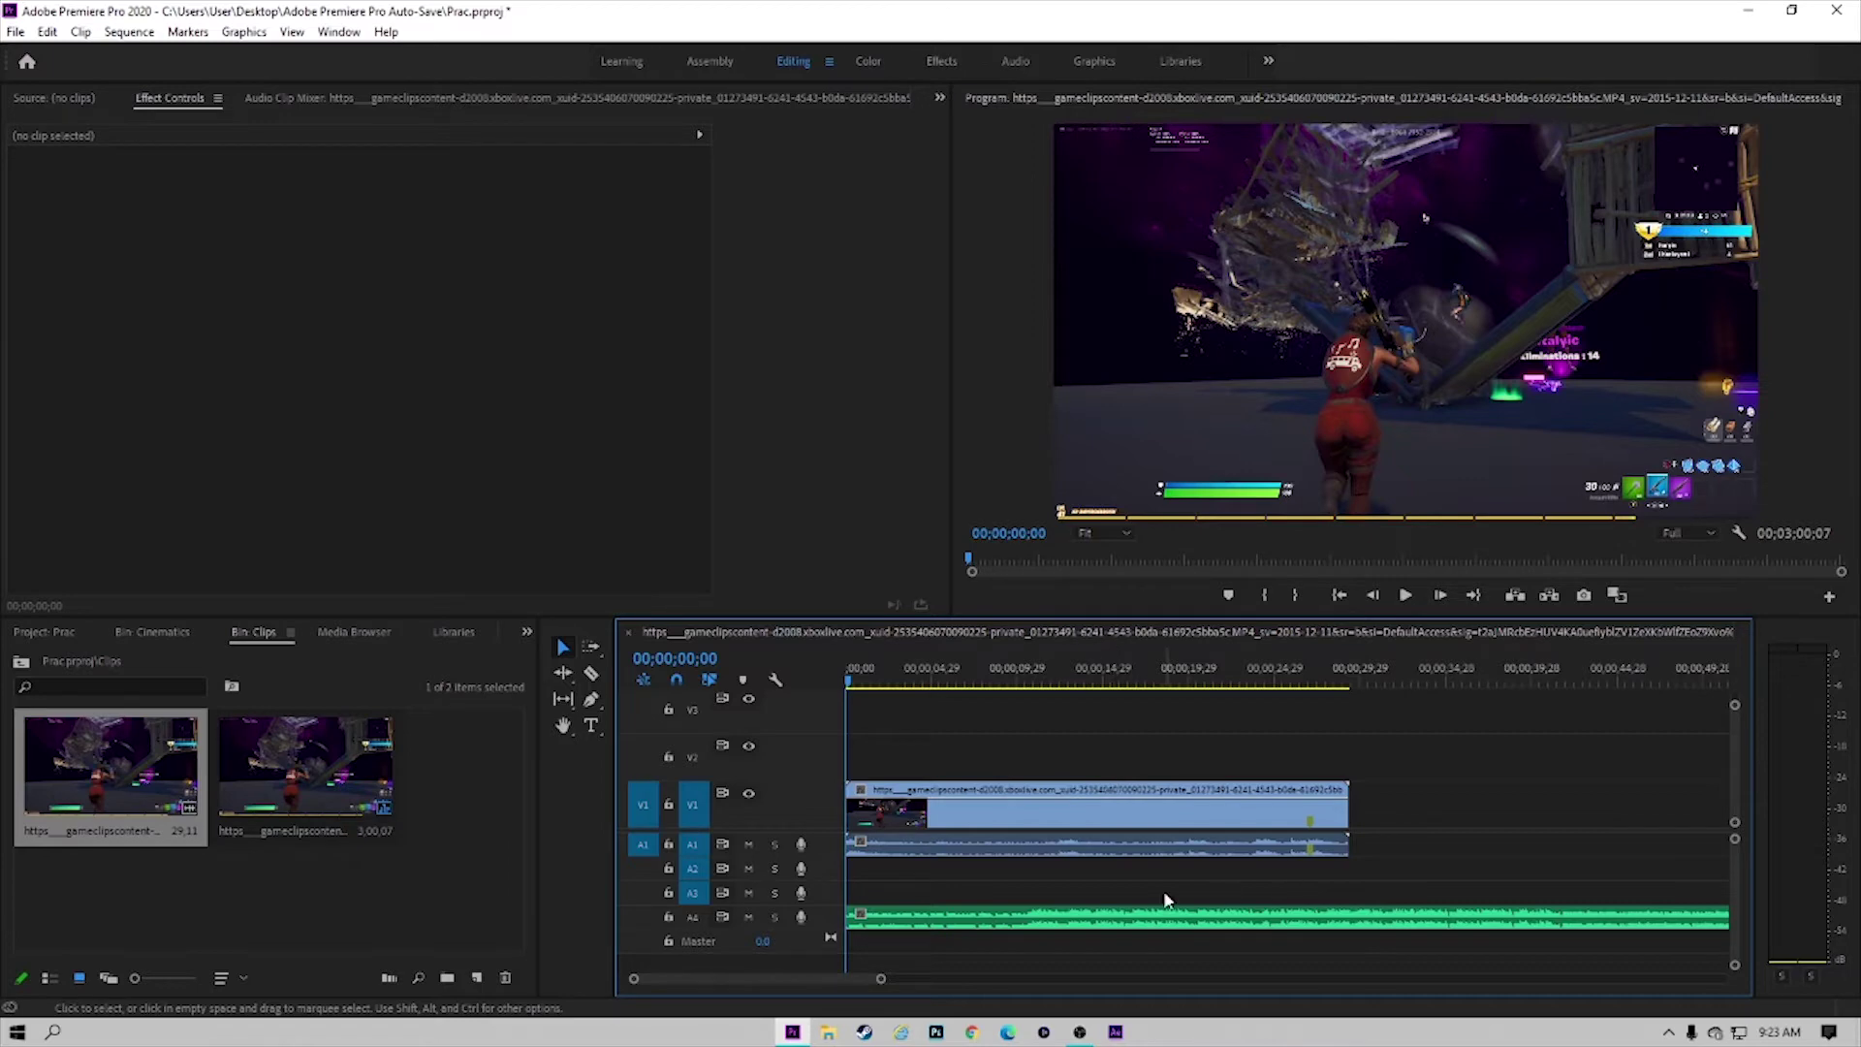
pyautogui.click(1129, 805)
pyautogui.rightClick(1129, 805)
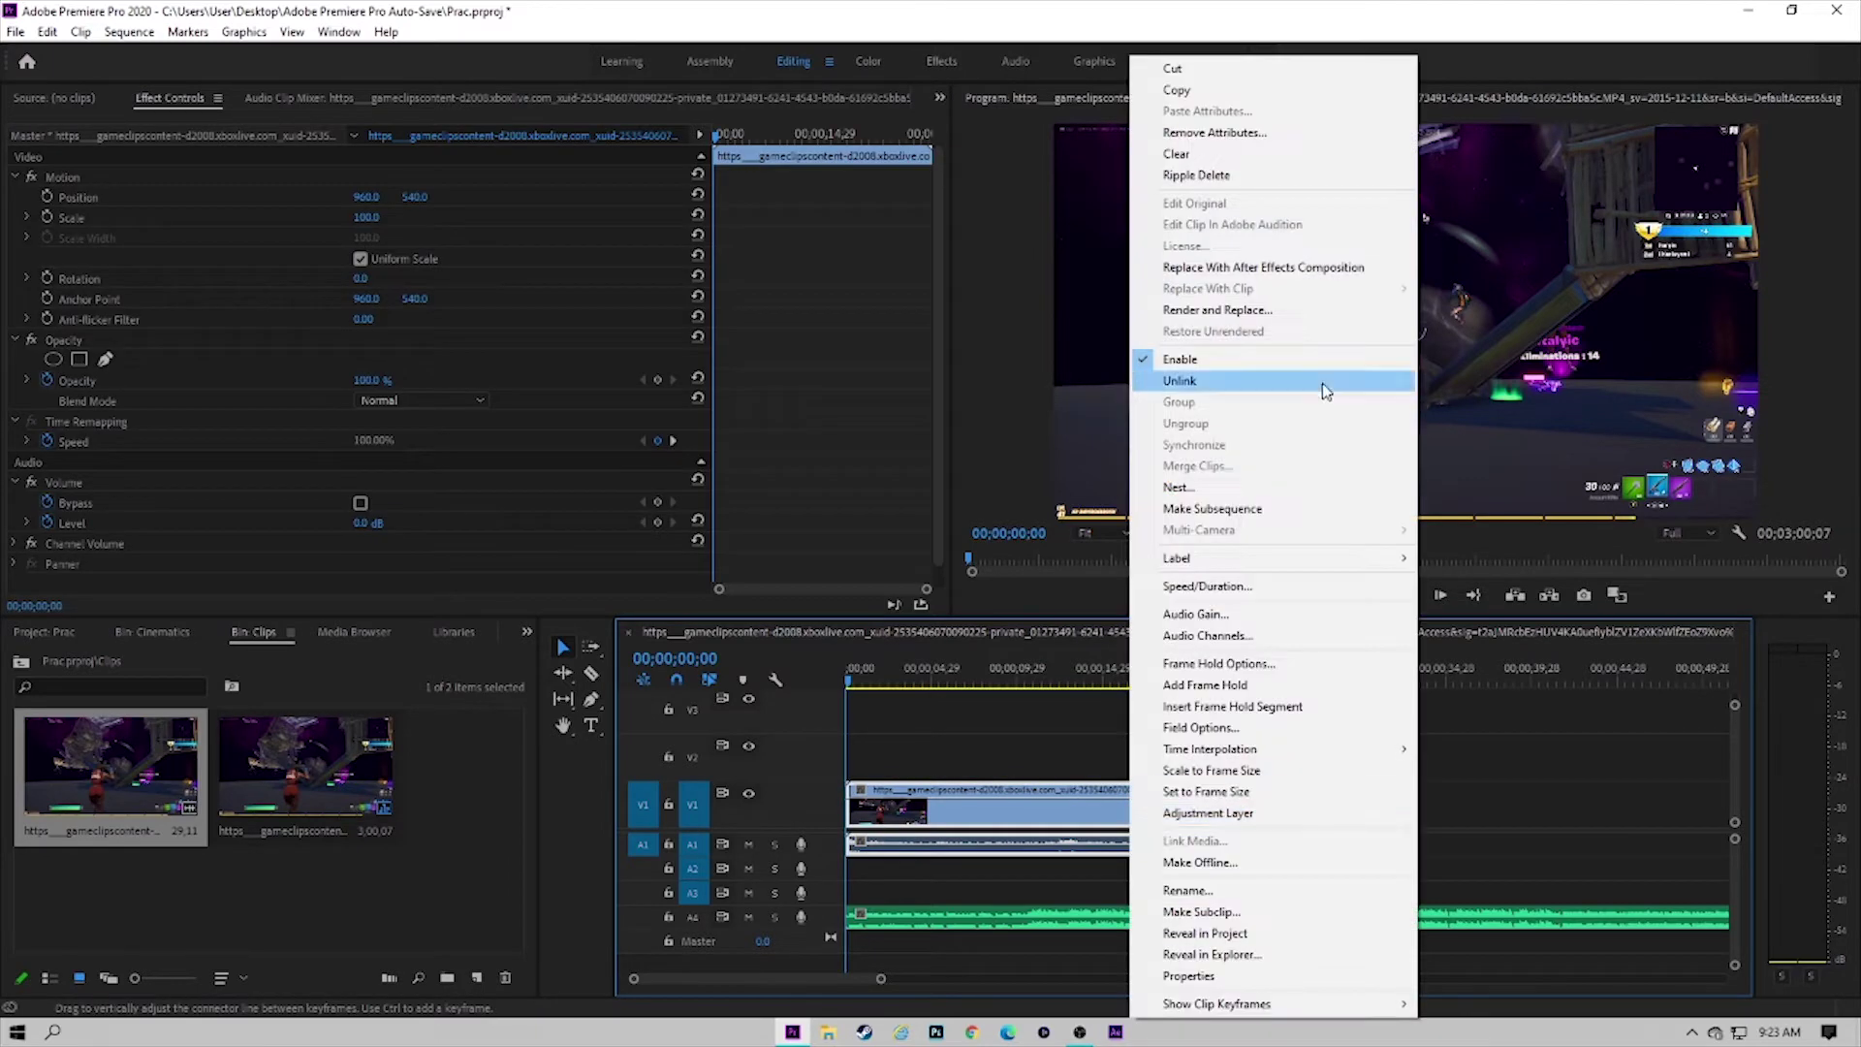
pyautogui.click(1261, 380)
pyautogui.click(972, 846)
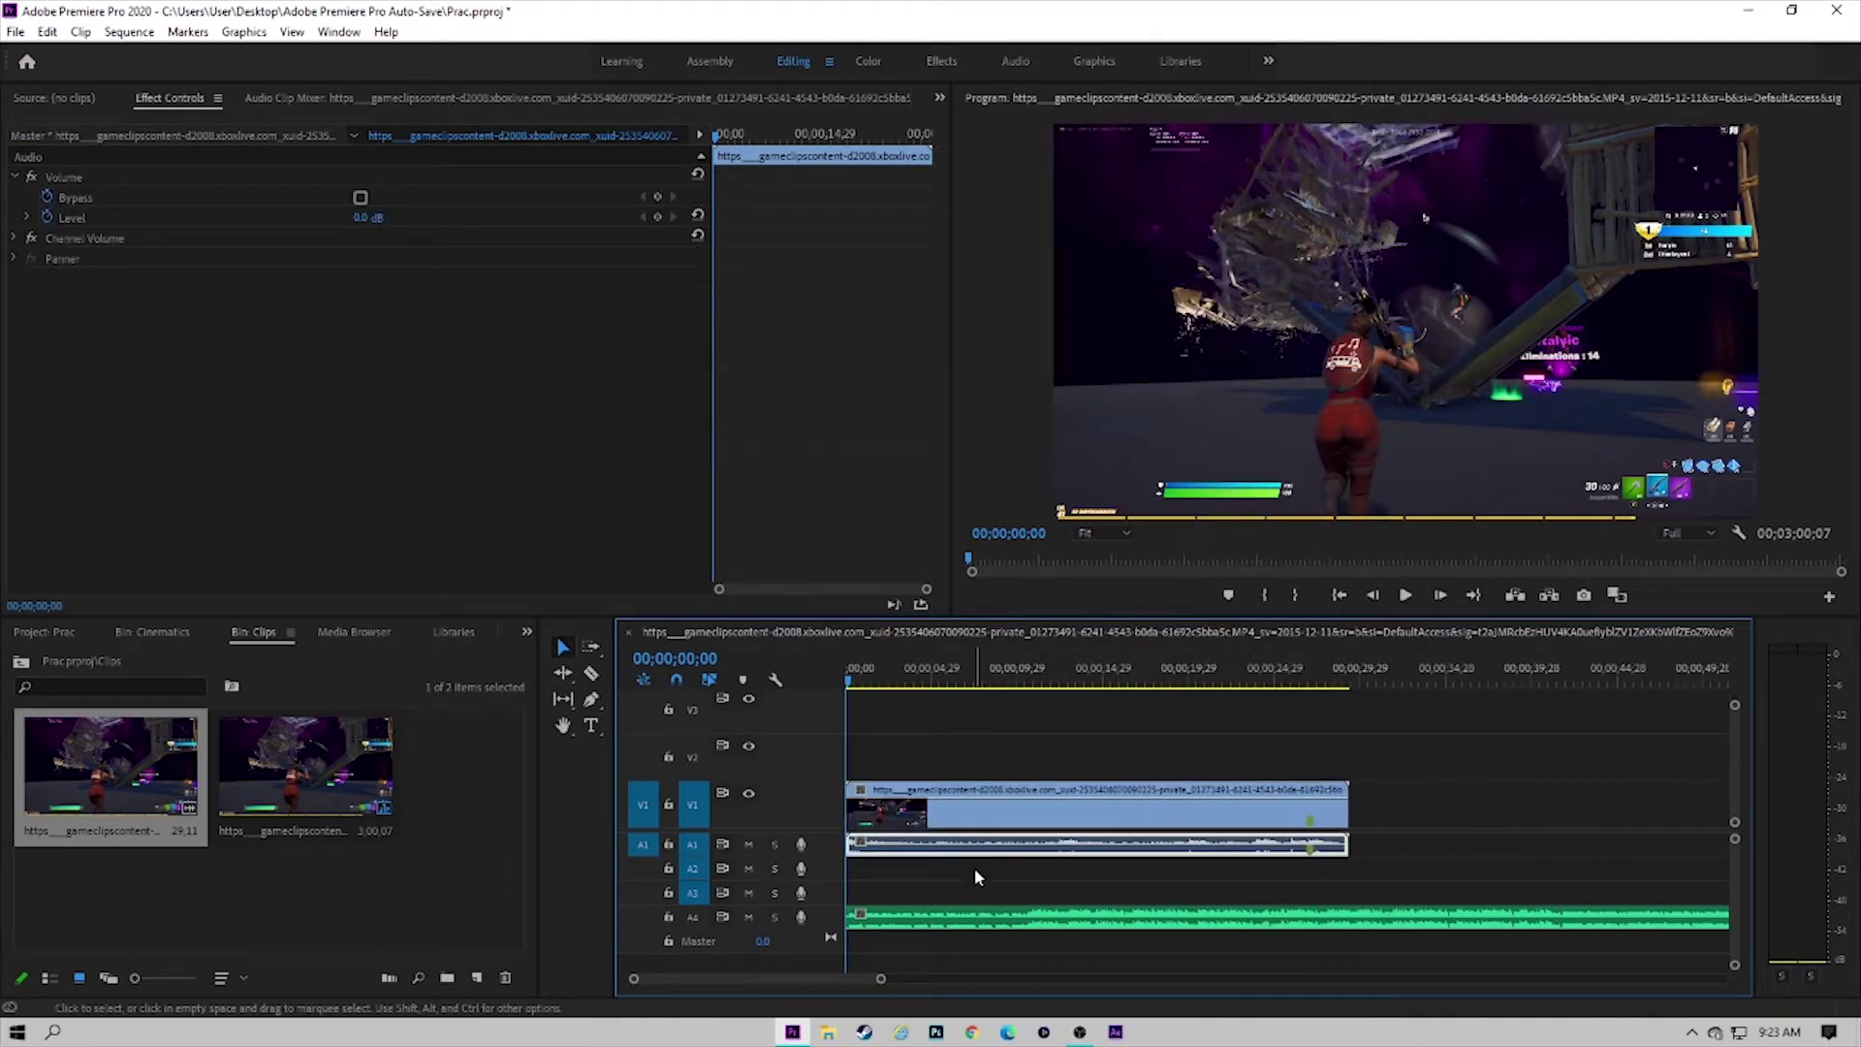
pyautogui.press('Delete')
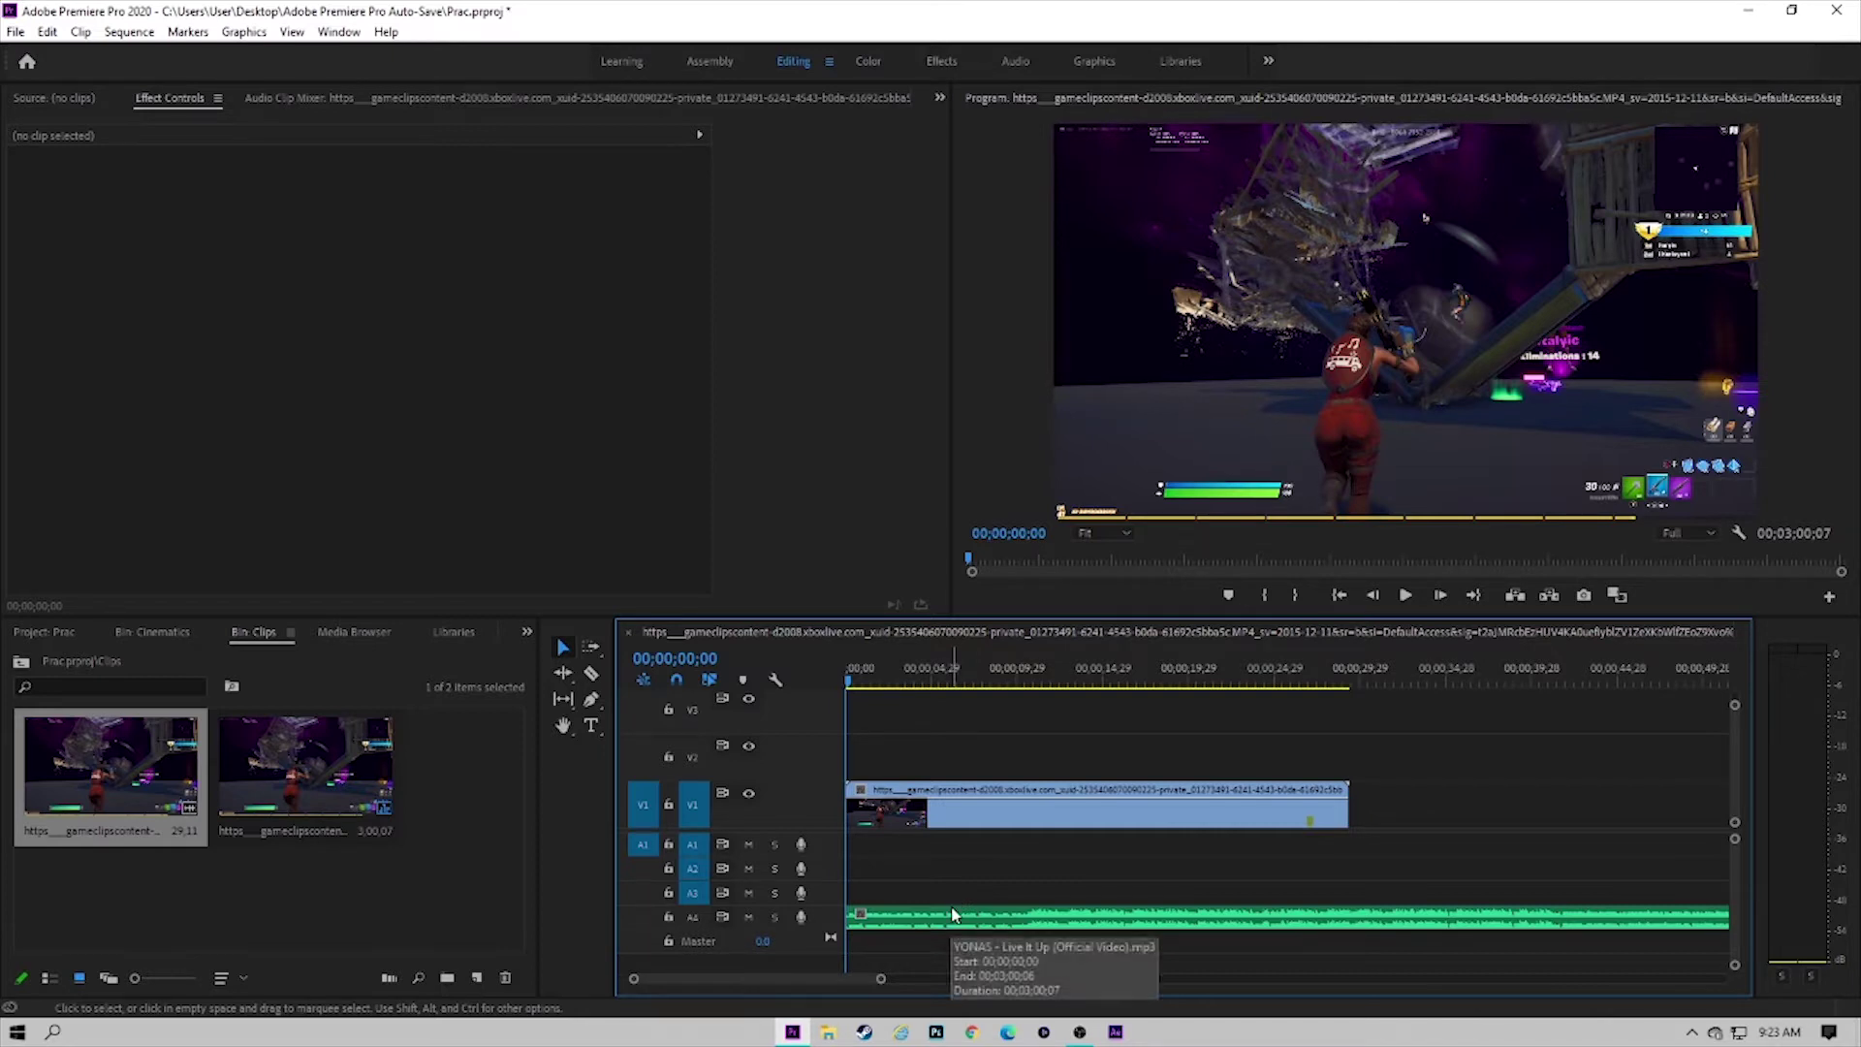
# Step: Trim about one second off the start of the music clip and keep it starting at the beginning of the timeline
pyautogui.click(858, 926)
pyautogui.moveTo(855, 921); pyautogui.dragTo(912, 922)
pyautogui.moveTo(855, 677); pyautogui.dragTo(1021, 709)
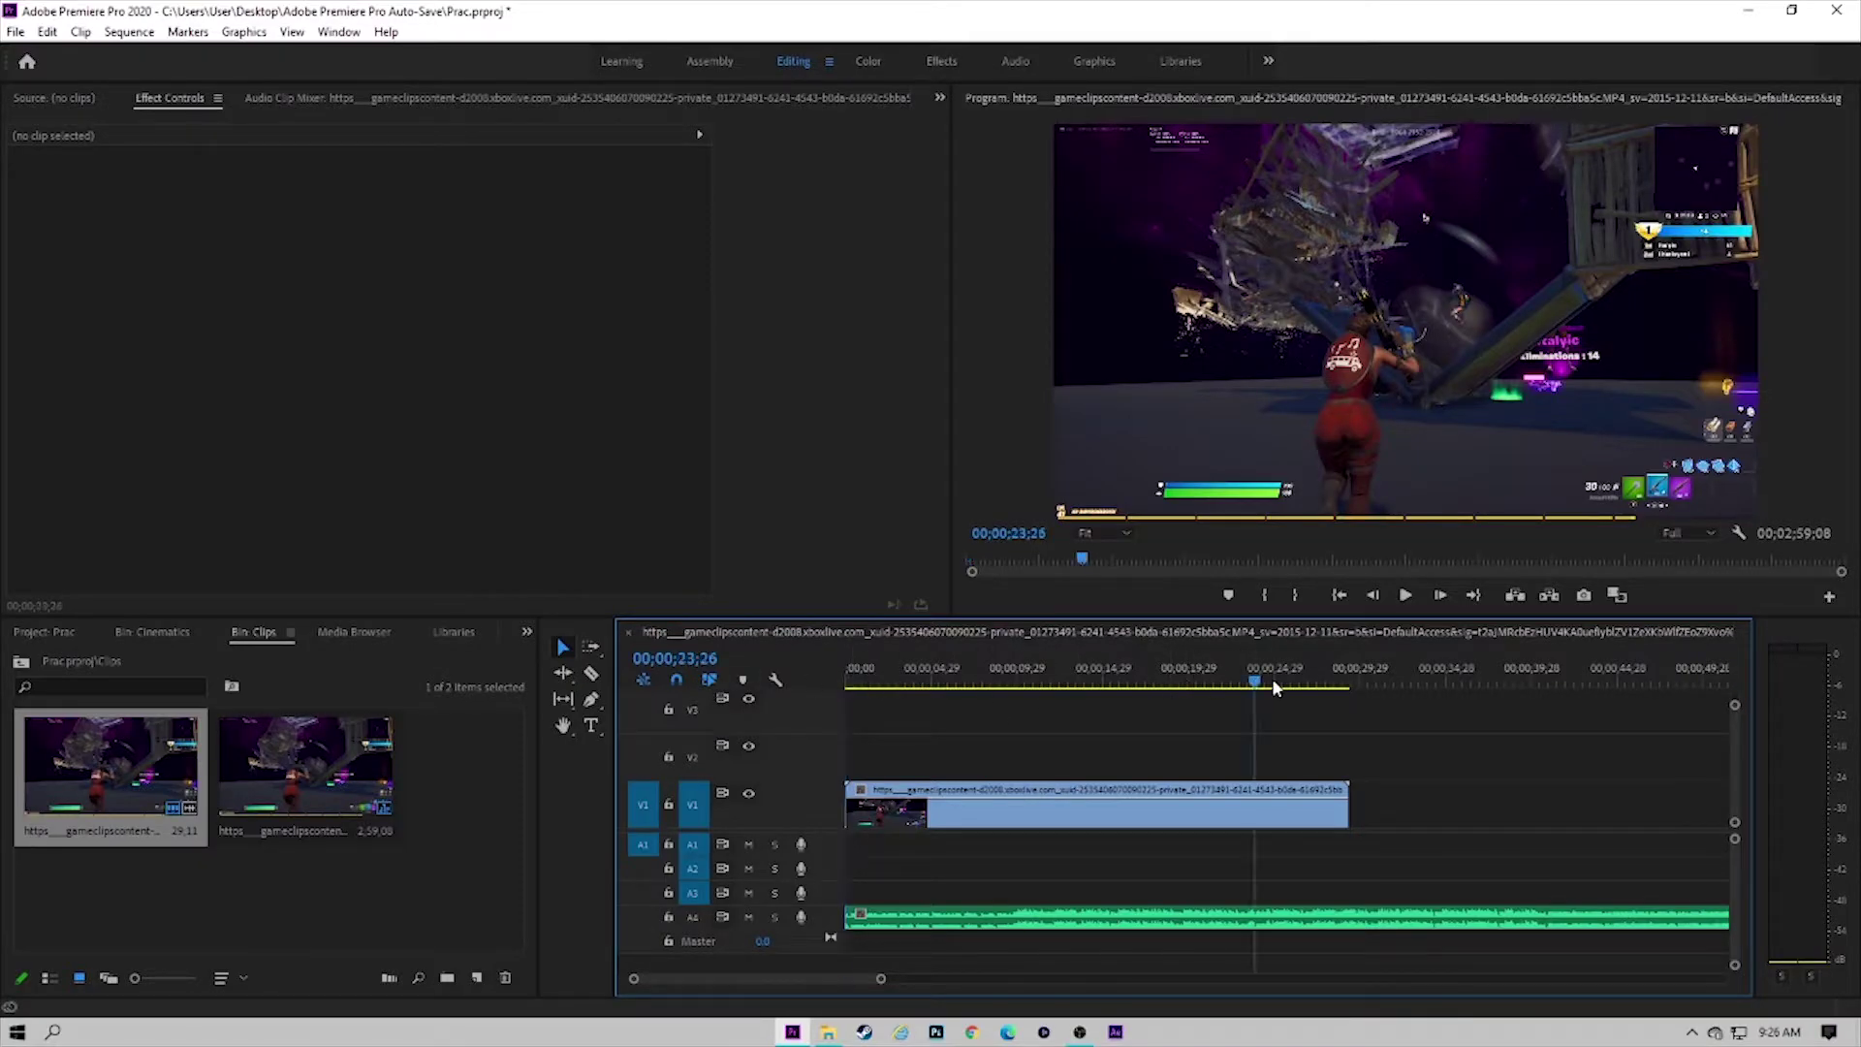
# Step: Find the gunshot frame at 00;00;26;29 and add a marker there on the gameplay clip
pyautogui.moveTo(1274, 676); pyautogui.dragTo(1260, 675)
pyautogui.press('space')
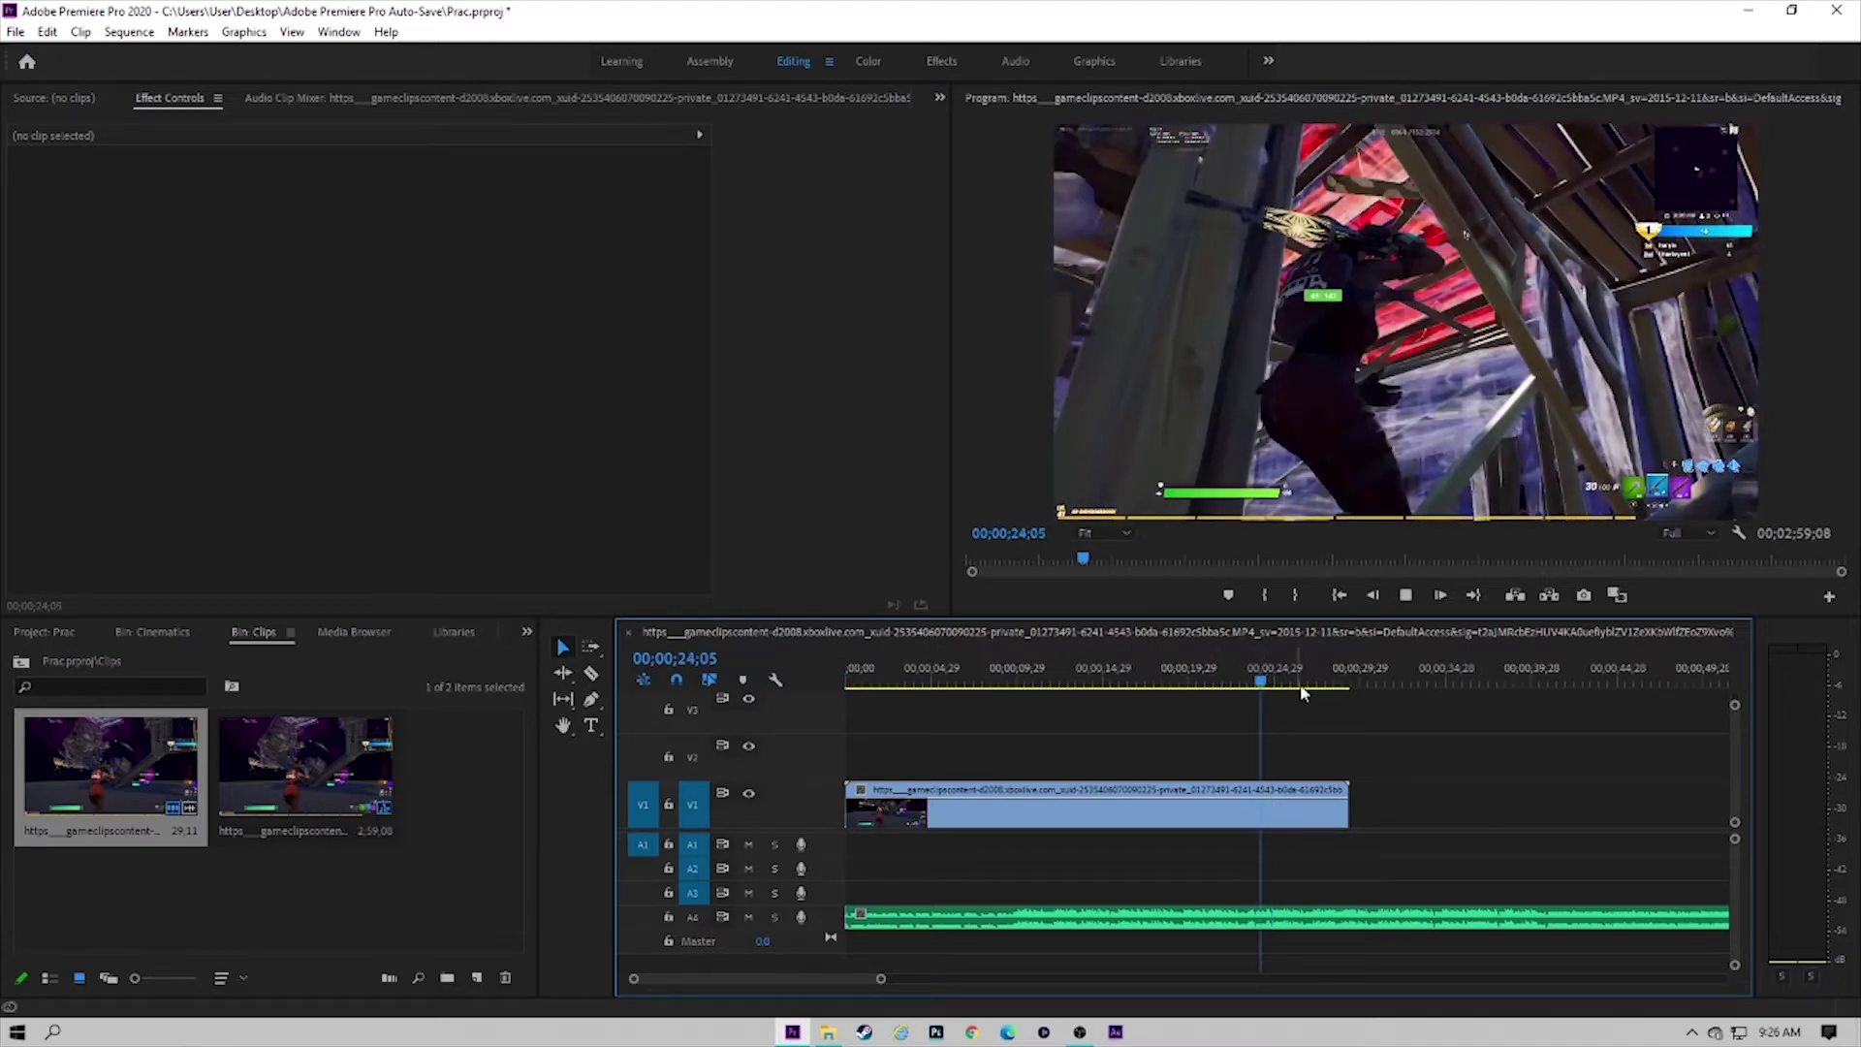
pyautogui.press('space')
pyautogui.moveTo(1283, 683); pyautogui.dragTo(1317, 682)
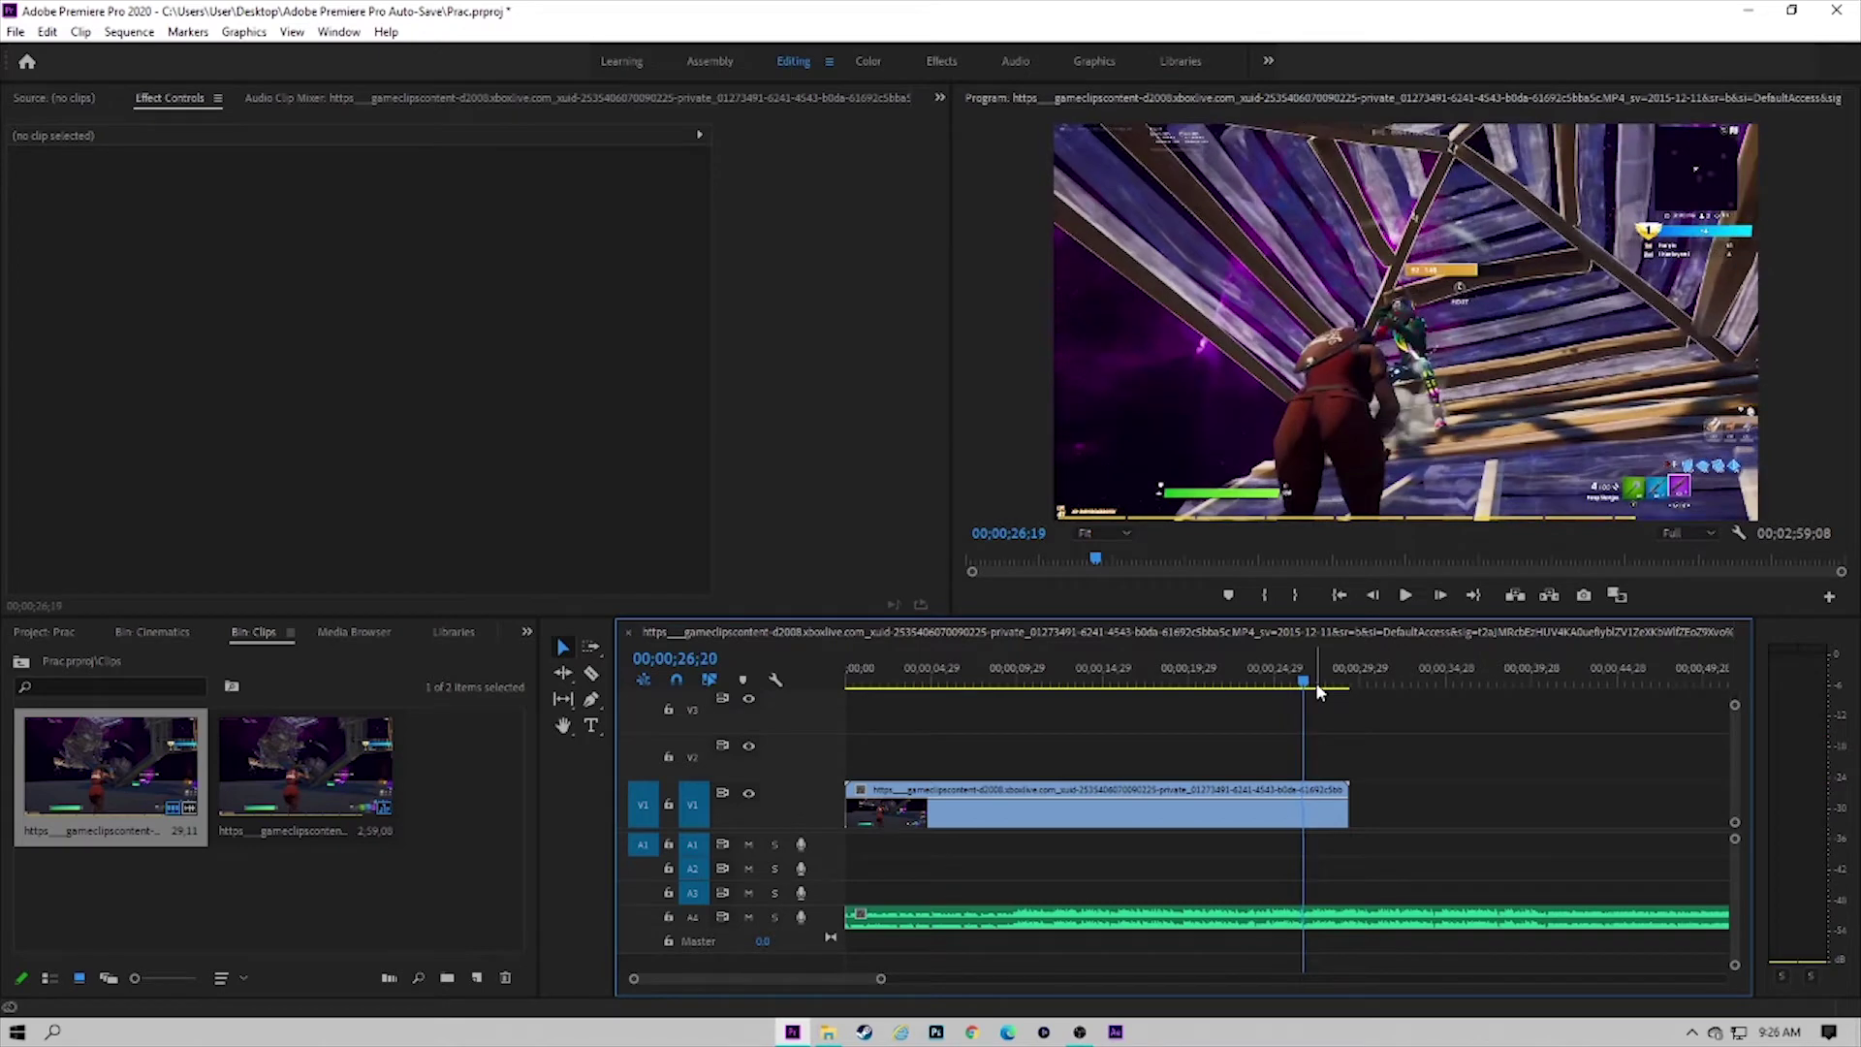
pyautogui.press('Right')
pyautogui.press('Right')
pyautogui.press('Right')
pyautogui.press('Right')
pyautogui.press('Right')
pyautogui.press('Right')
pyautogui.press('Right')
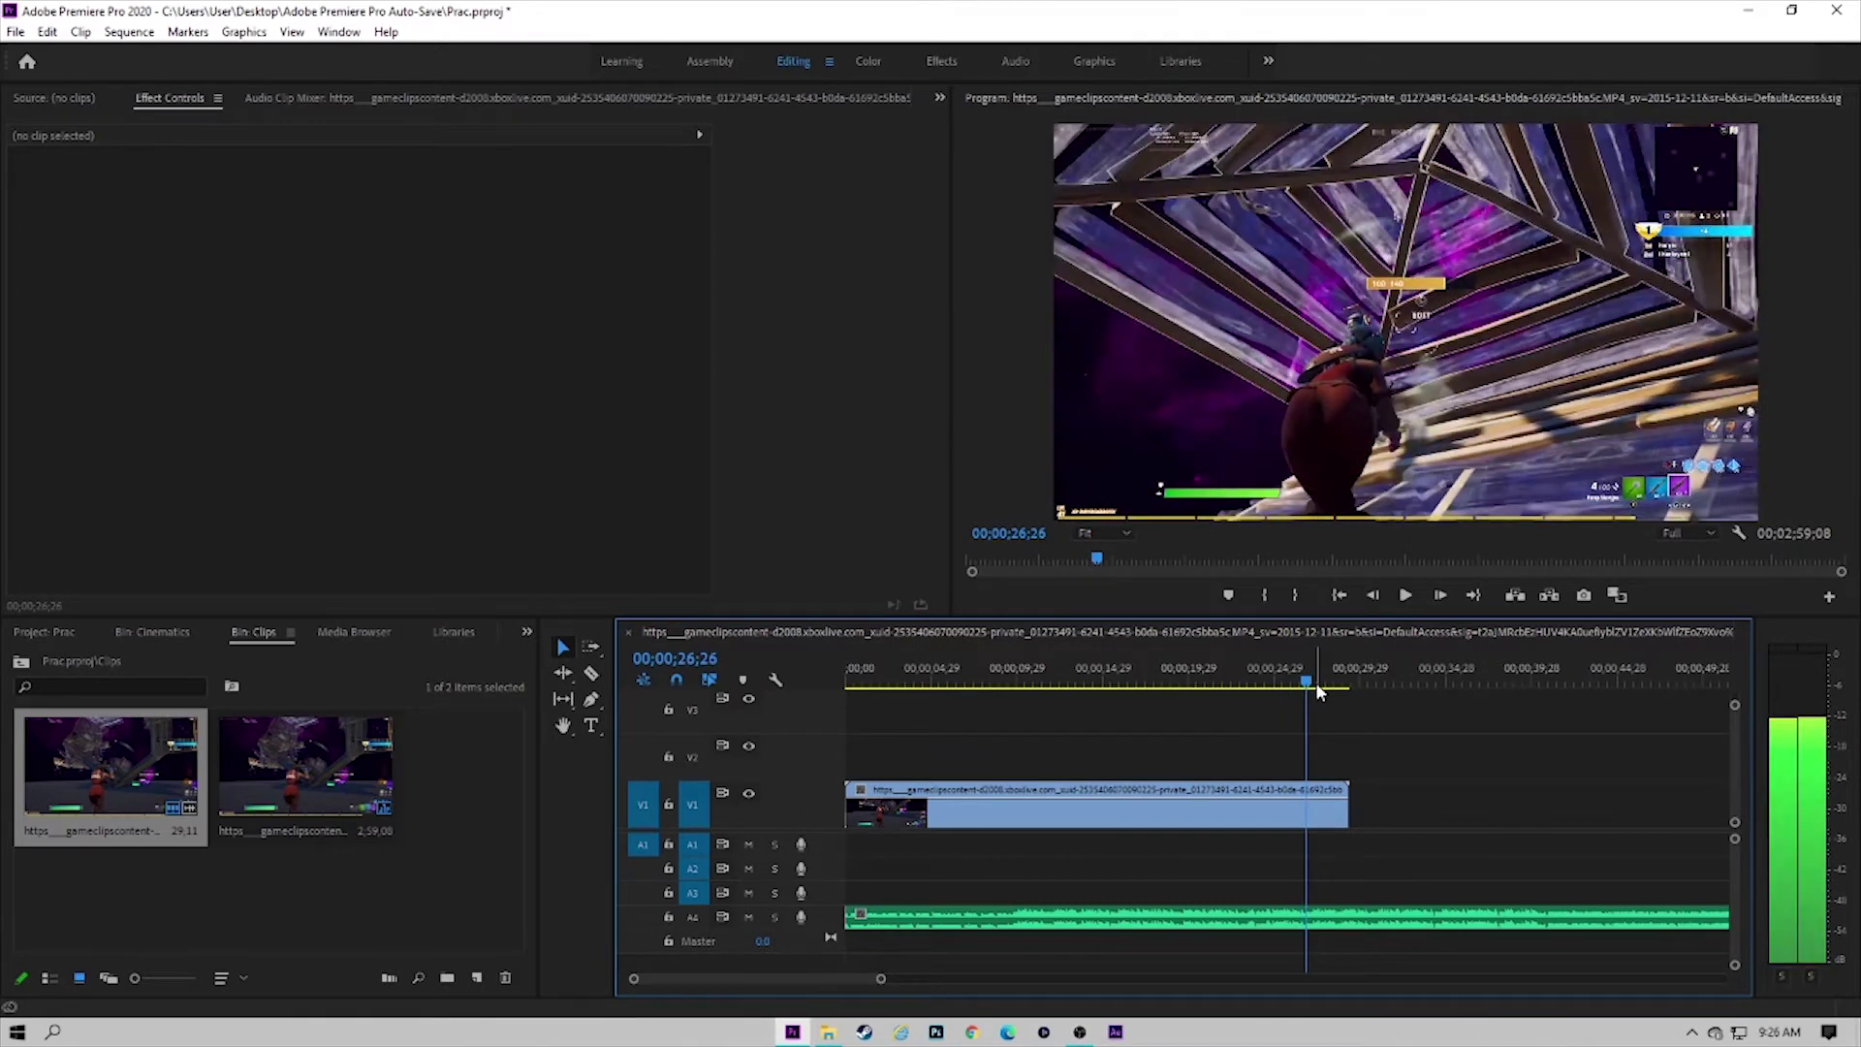
pyautogui.press('Right')
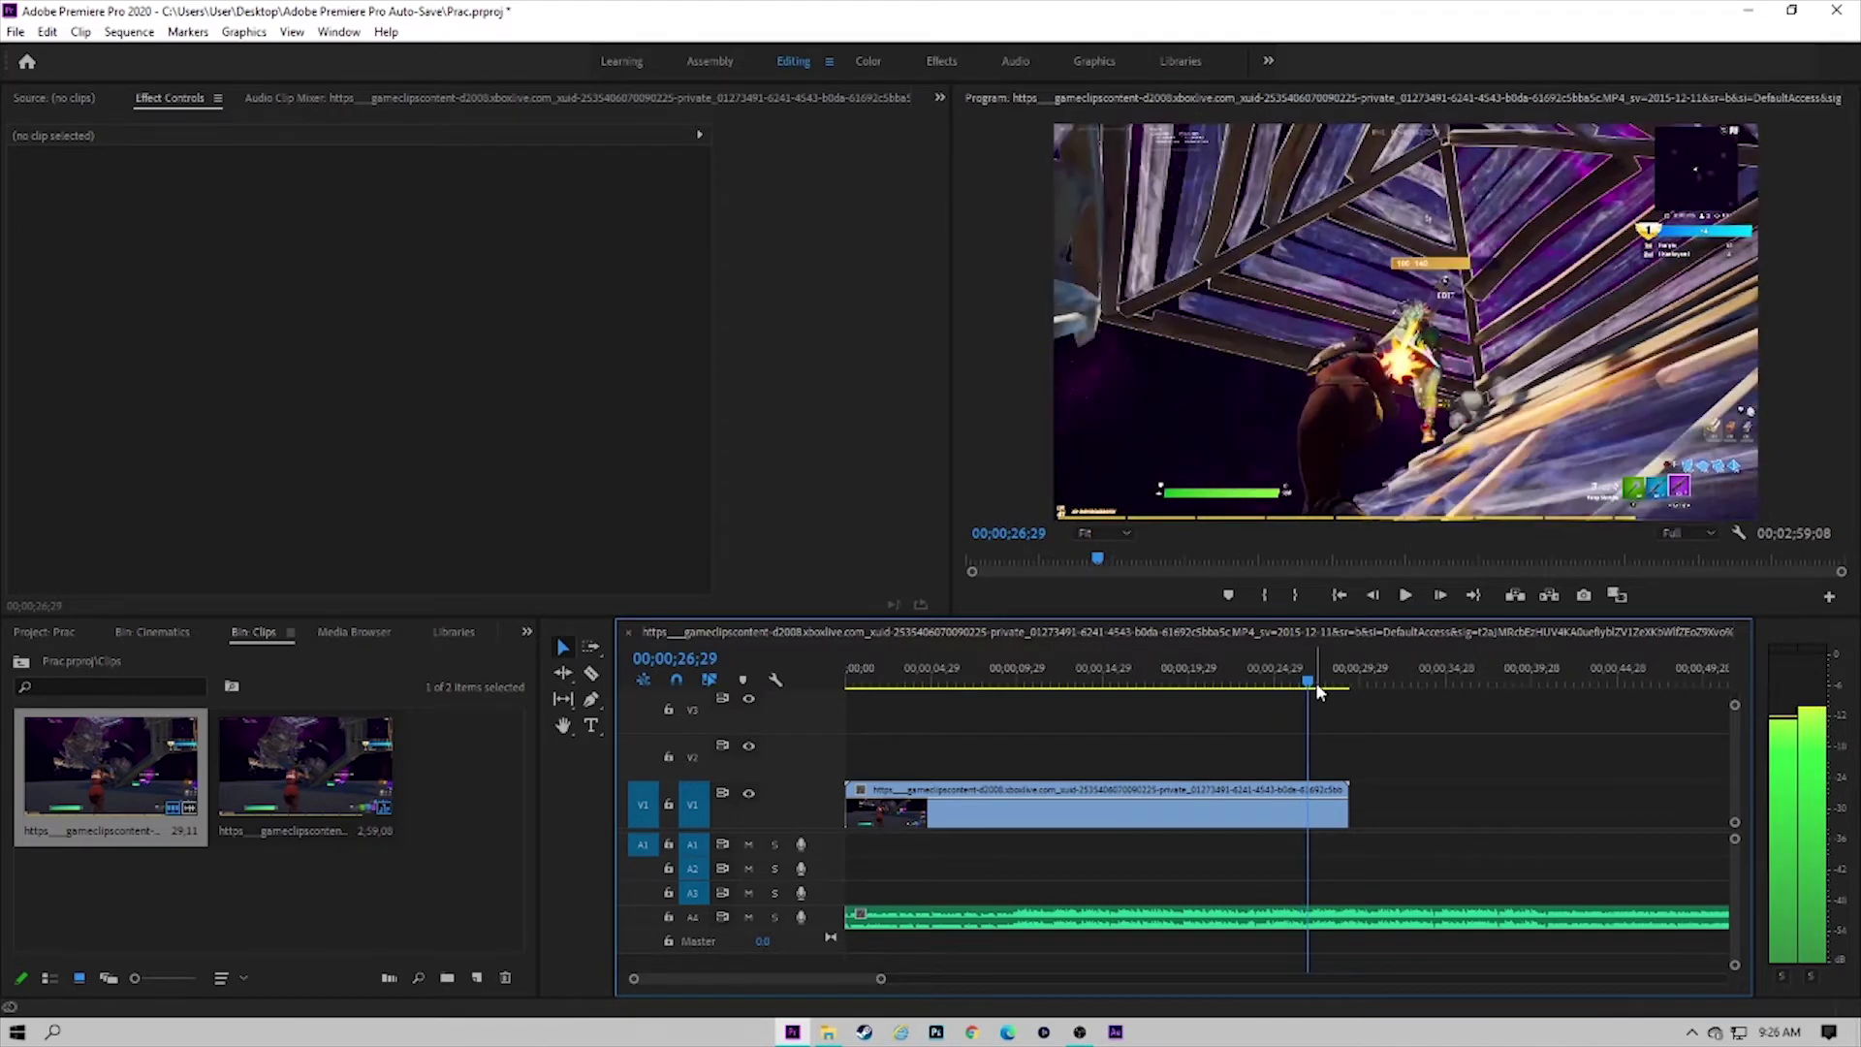
pyautogui.click(1328, 822)
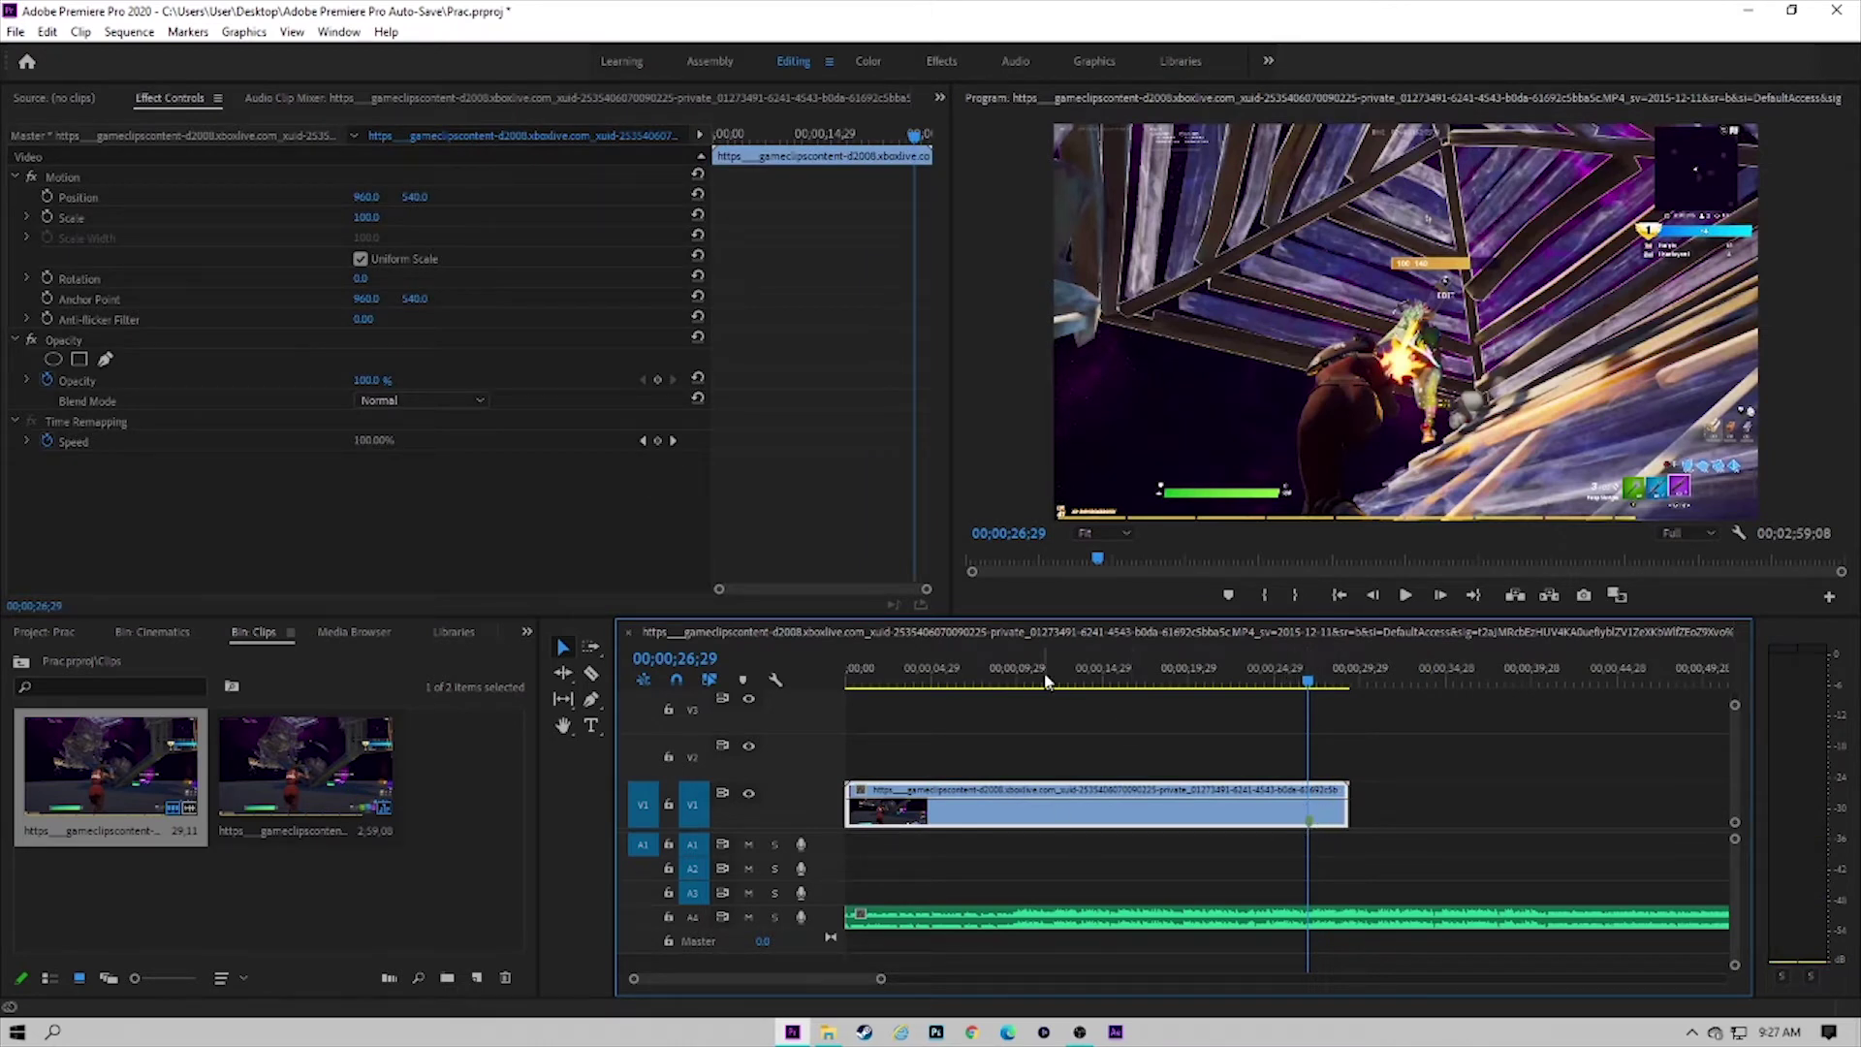
# Step: Find the beat drop in the music at 00;00;09;25 and add a marker there on the music clip
pyautogui.click(1008, 916)
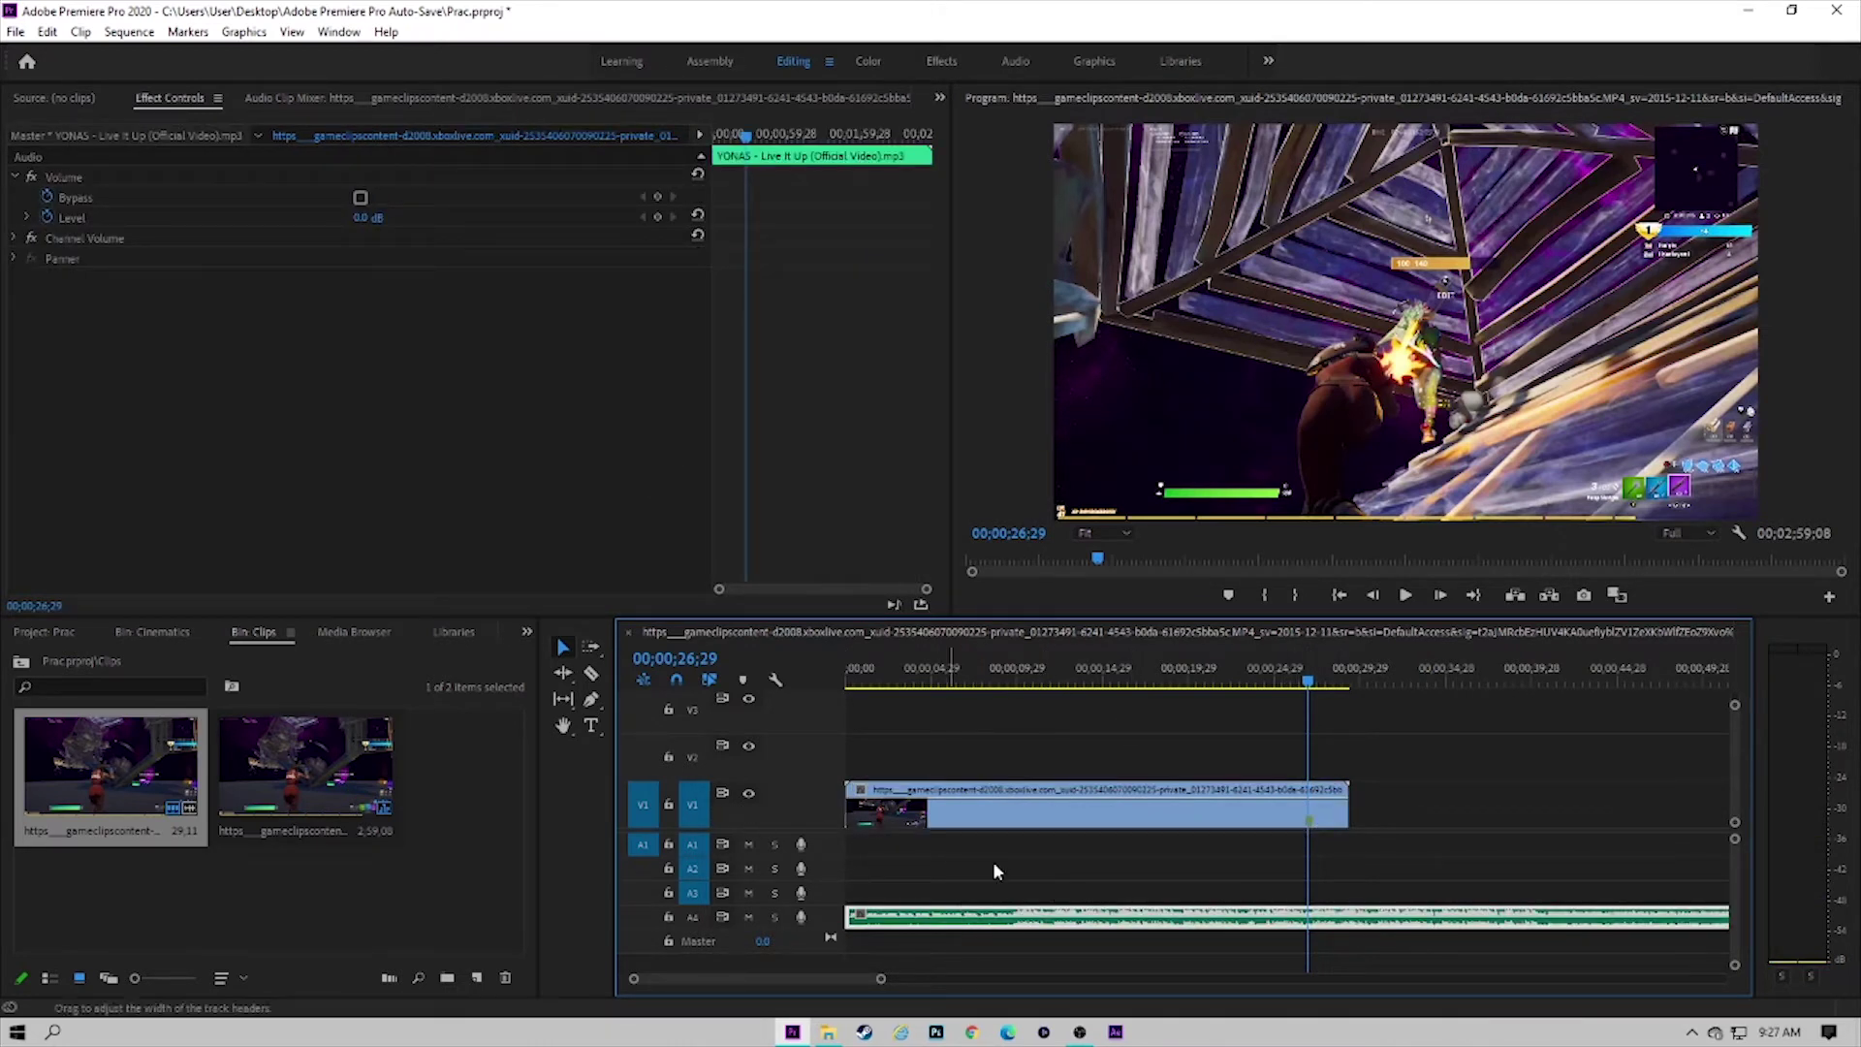
pyautogui.moveTo(1012, 678); pyautogui.dragTo(962, 681)
pyautogui.press('space')
pyautogui.click(1070, 868)
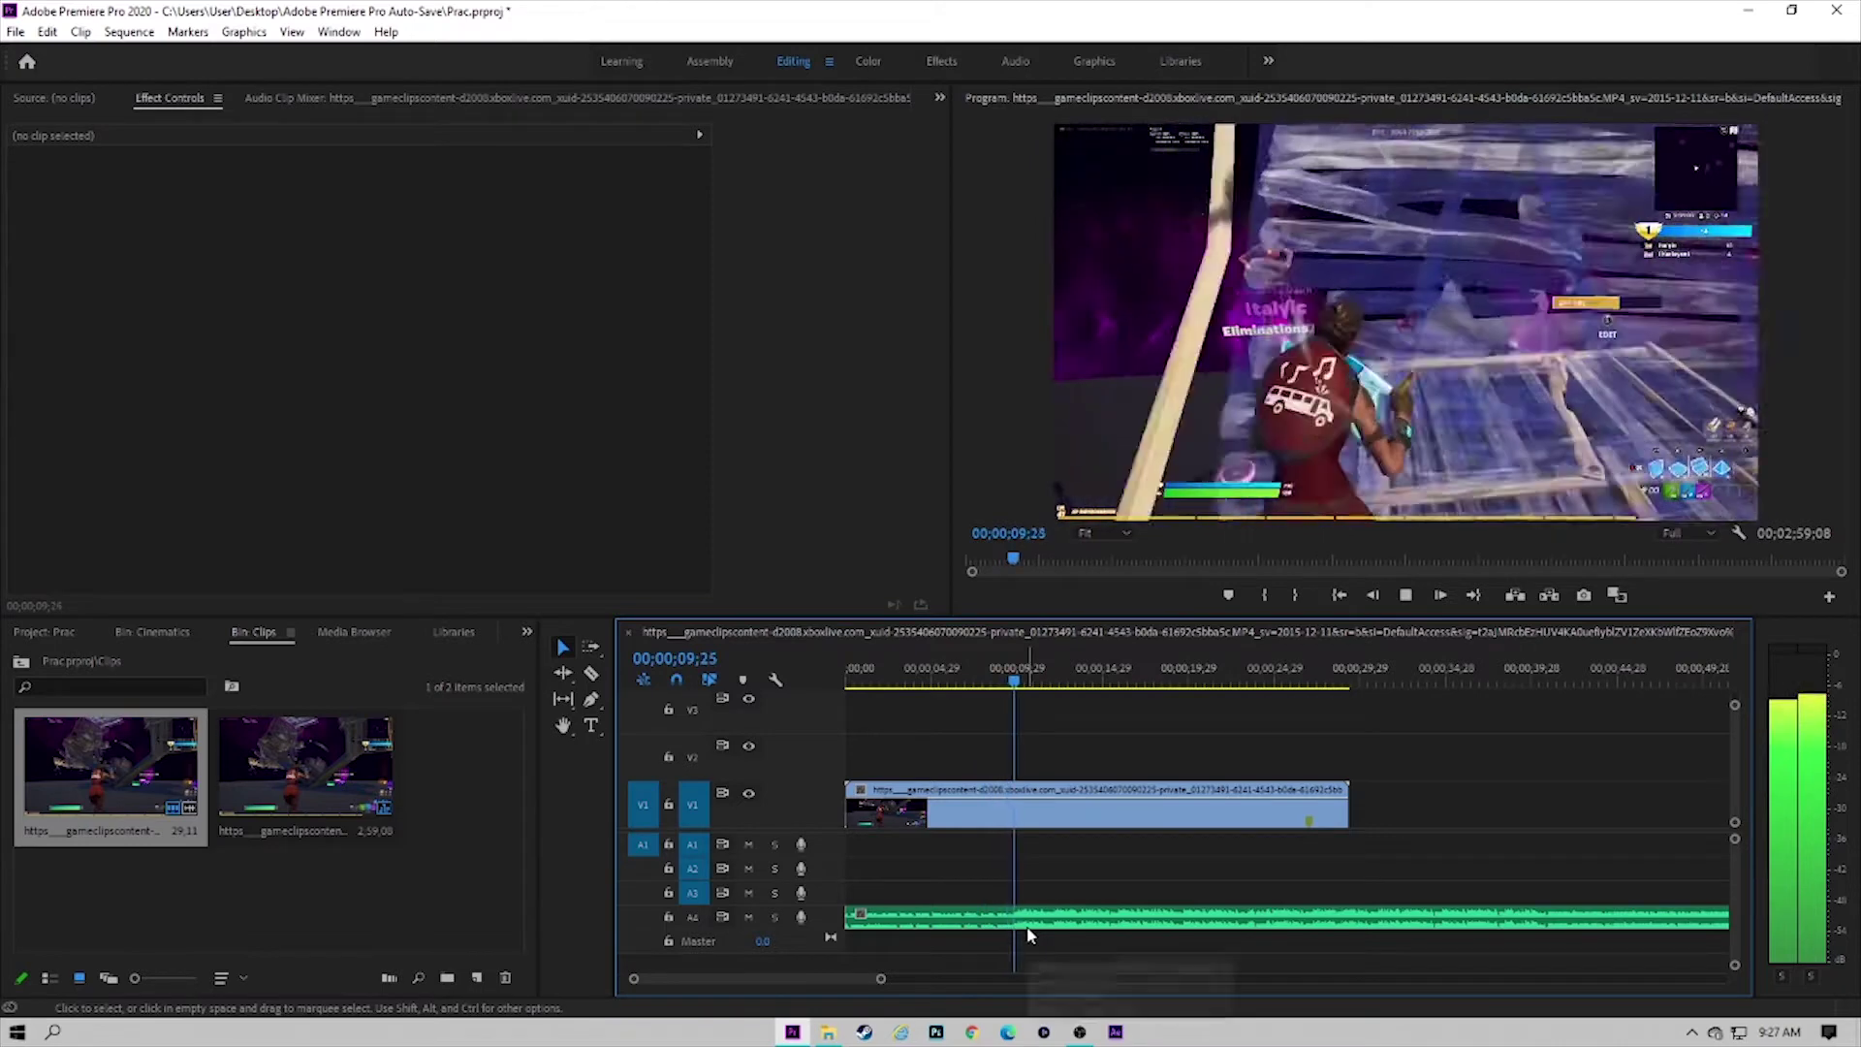
pyautogui.press('space')
pyautogui.moveTo(1735, 840); pyautogui.dragTo(1732, 886)
pyautogui.moveTo(1018, 684); pyautogui.dragTo(1018, 691)
pyautogui.click(1018, 910)
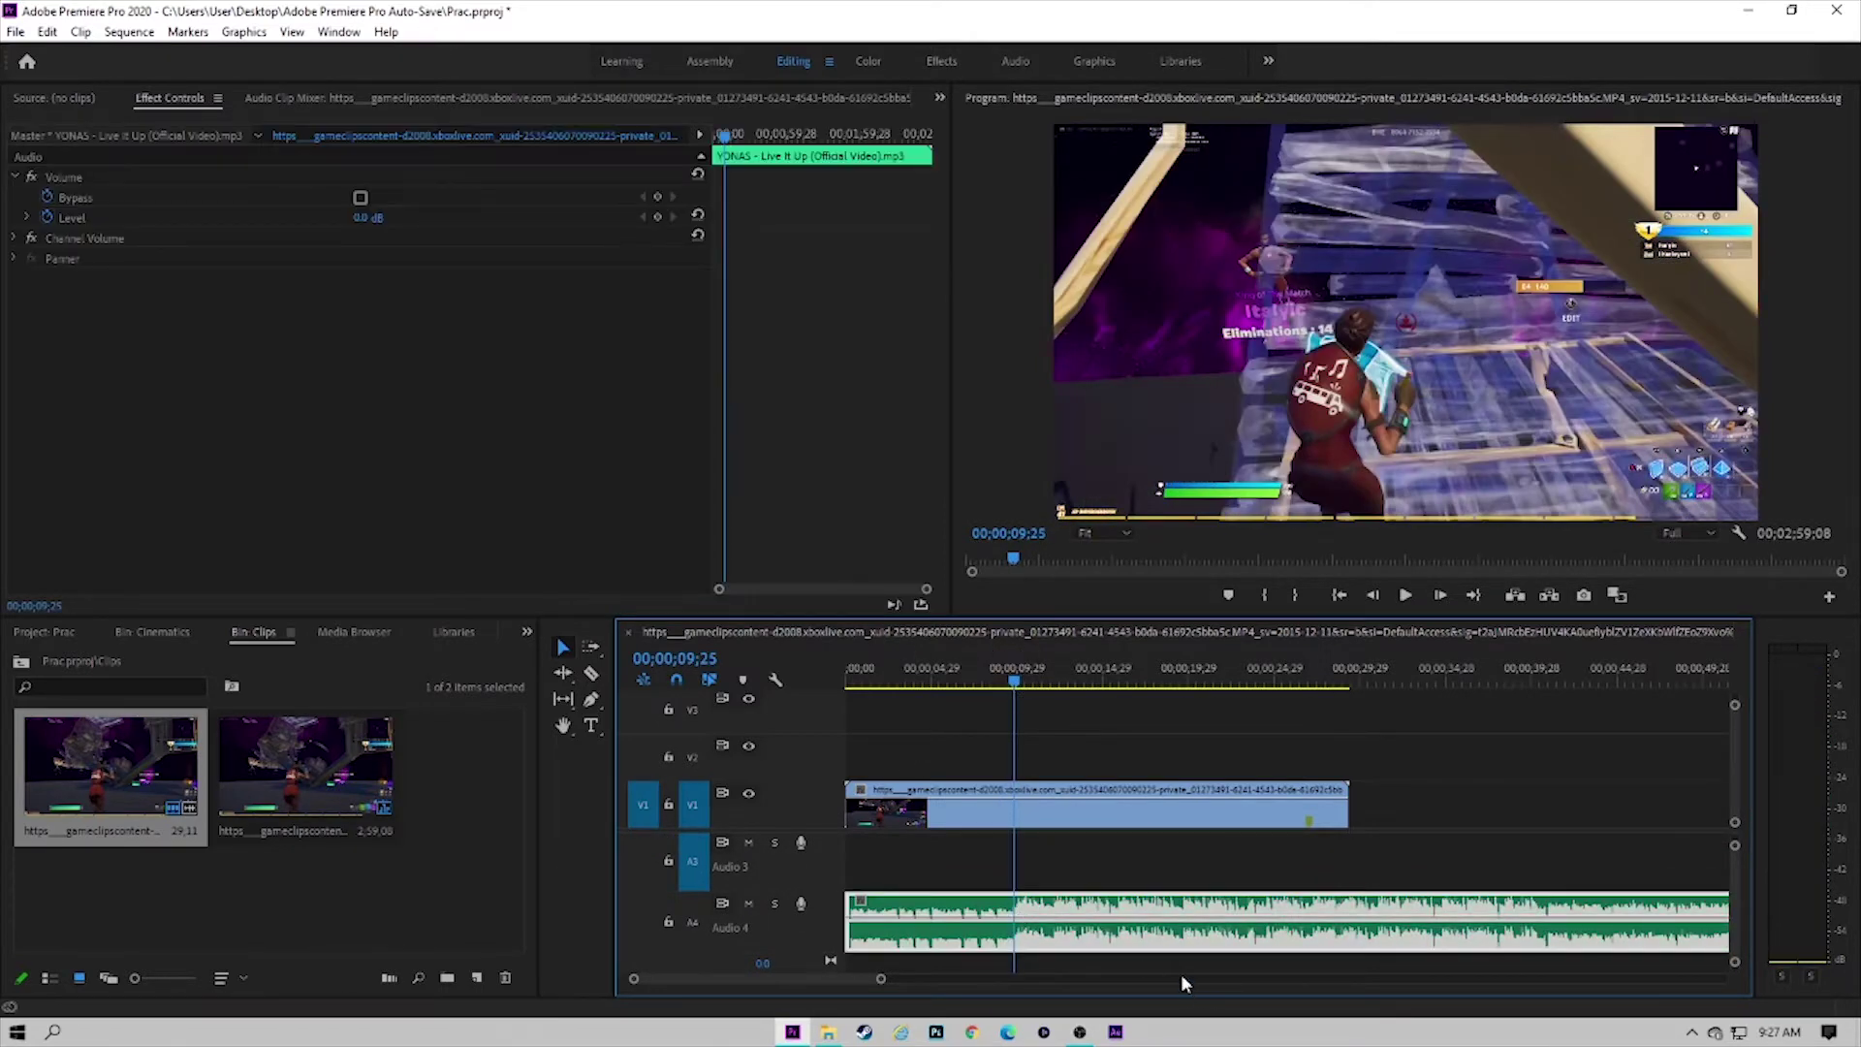
pyautogui.press('m')
# Step: Trim the start of the gameplay clip and shift it so its marker lines up with the music clip's marker
pyautogui.scroll(-4, 1080, 903)
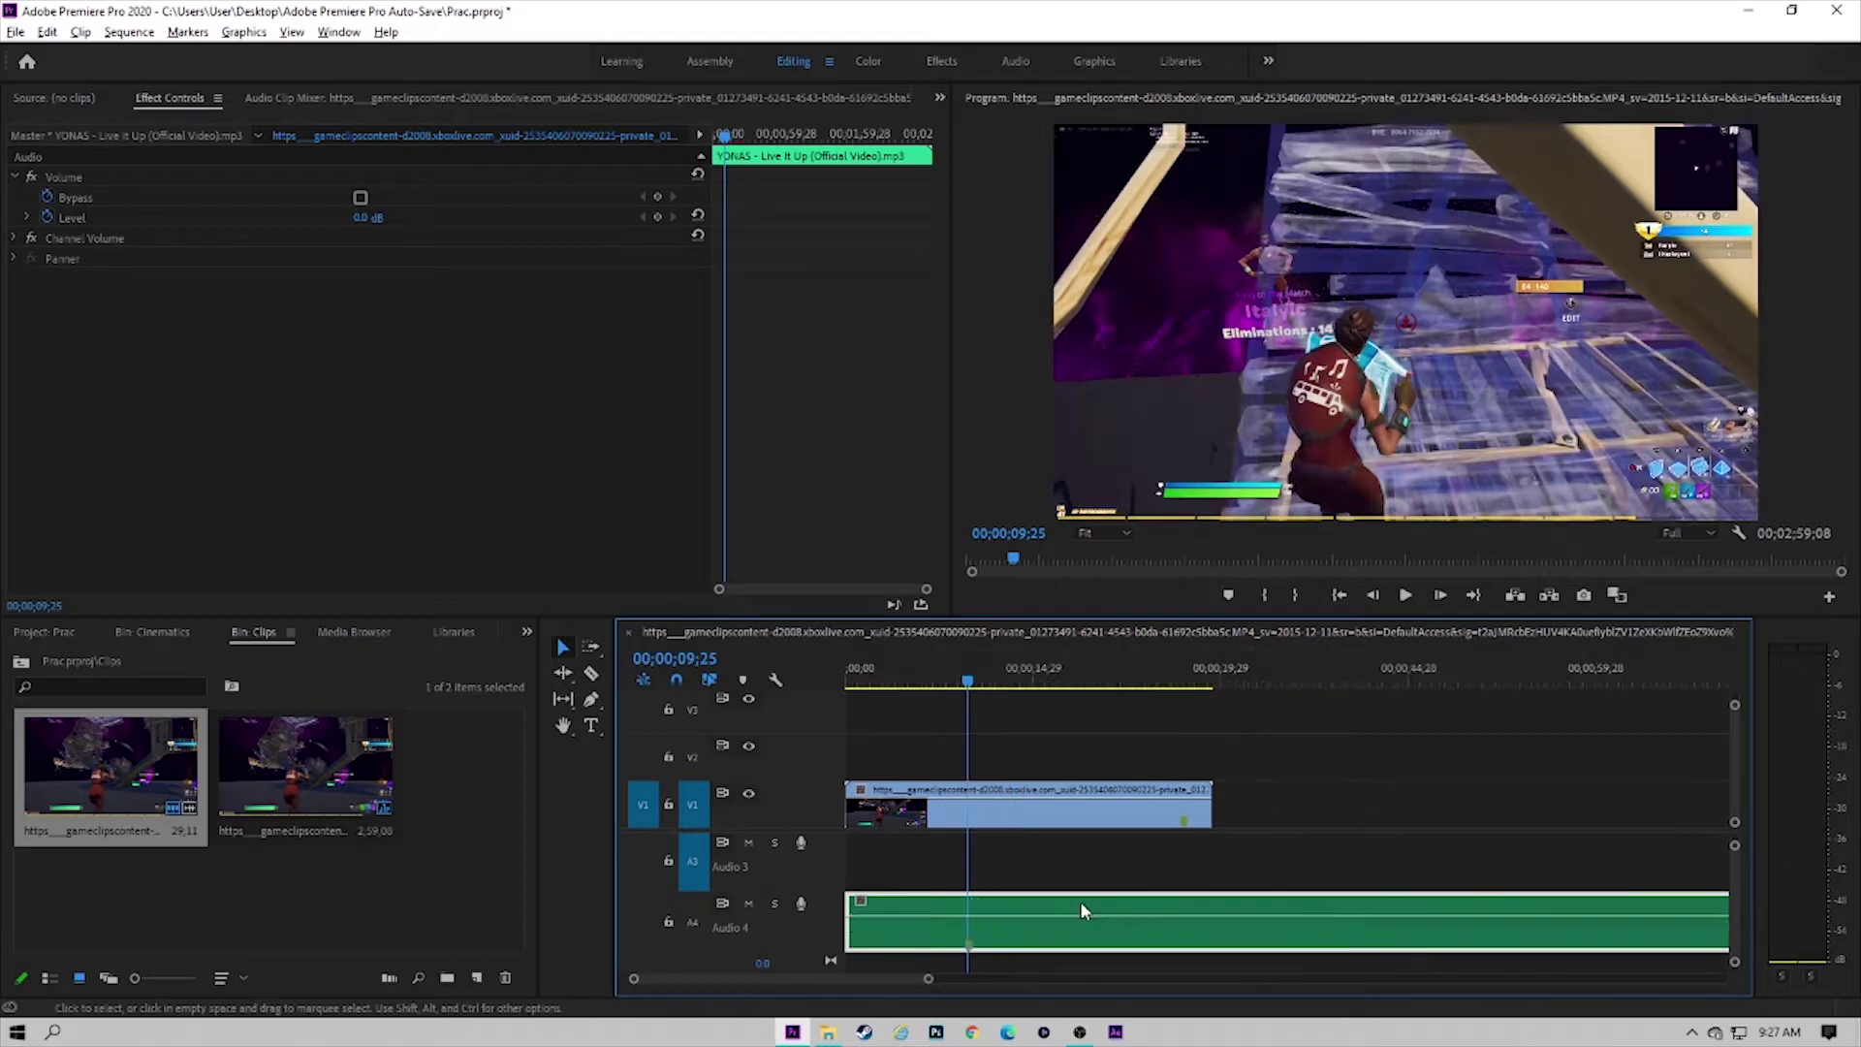
pyautogui.moveTo(855, 819)
pyautogui.mouseDown()
pyautogui.moveTo(964, 819)
pyautogui.moveTo(909, 830)
pyautogui.mouseUp()
pyautogui.moveTo(910, 682); pyautogui.dragTo(1022, 681)
pyautogui.scroll(5, 928, 859)
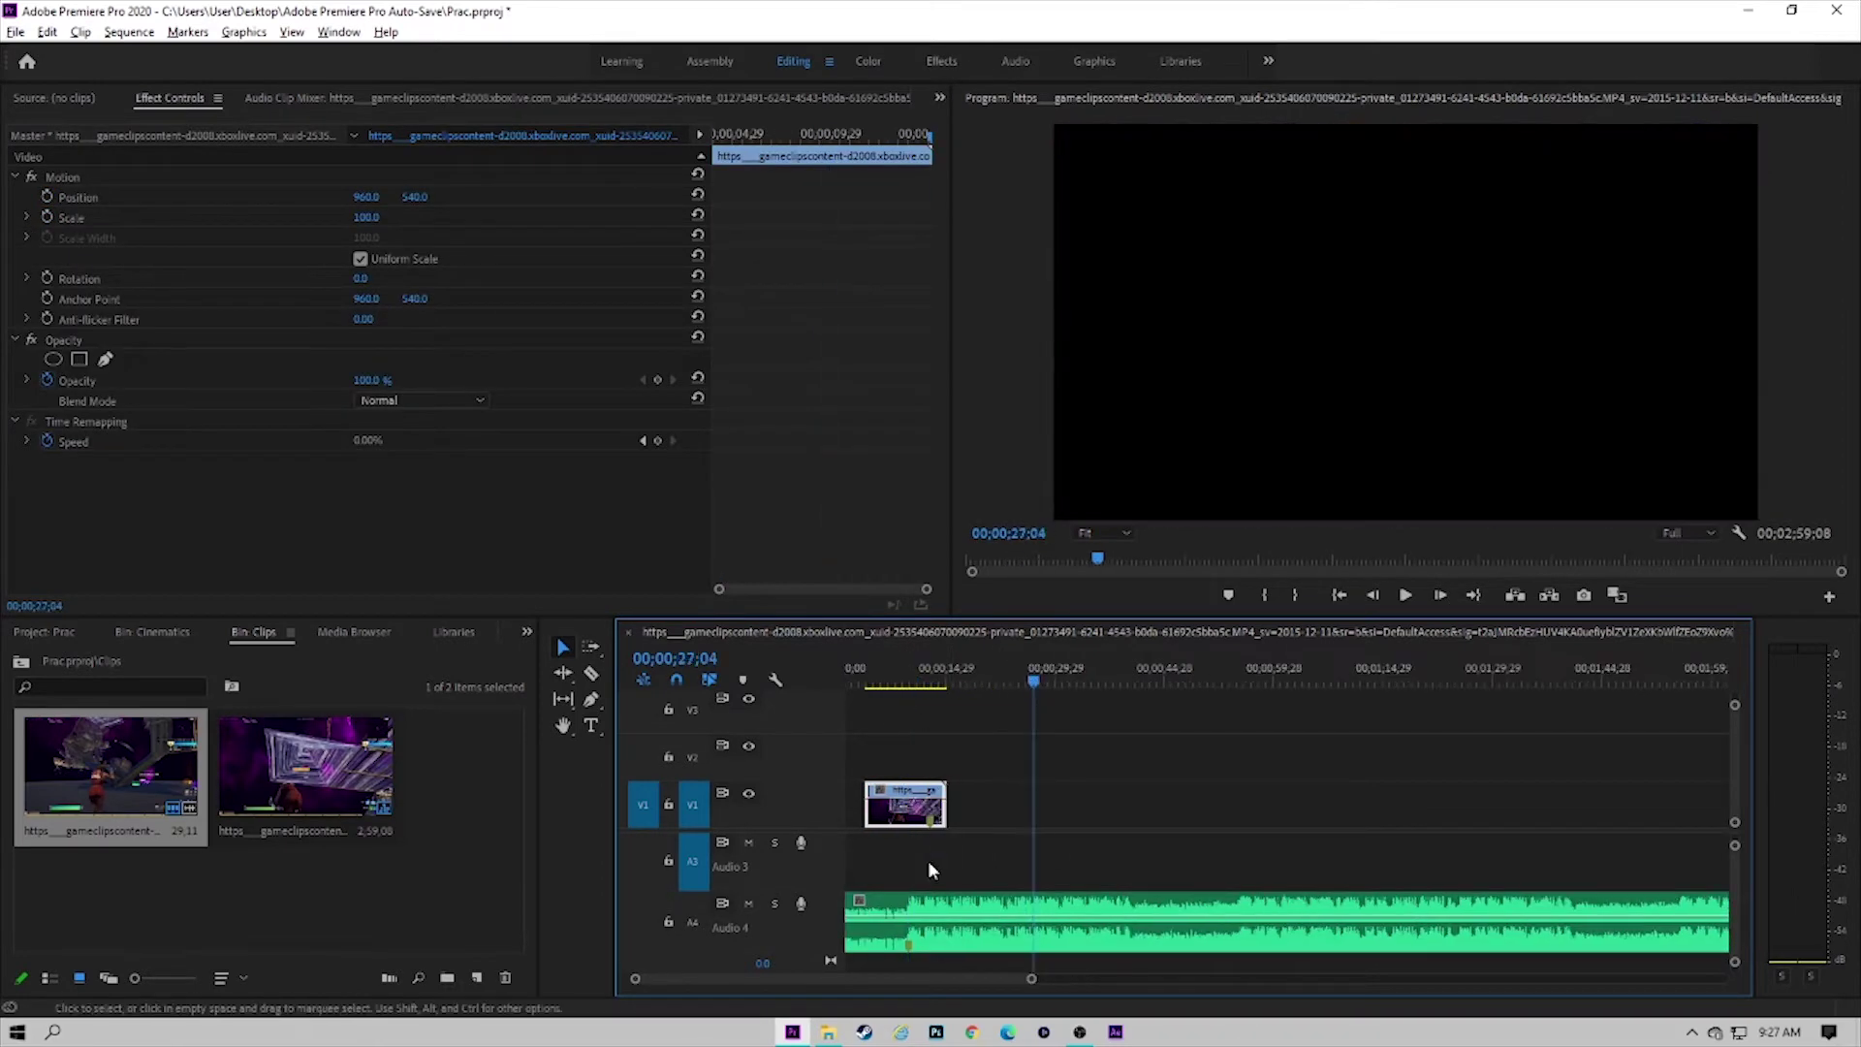
pyautogui.moveTo(963, 822); pyautogui.dragTo(929, 806)
pyautogui.scroll(-3, 916, 856)
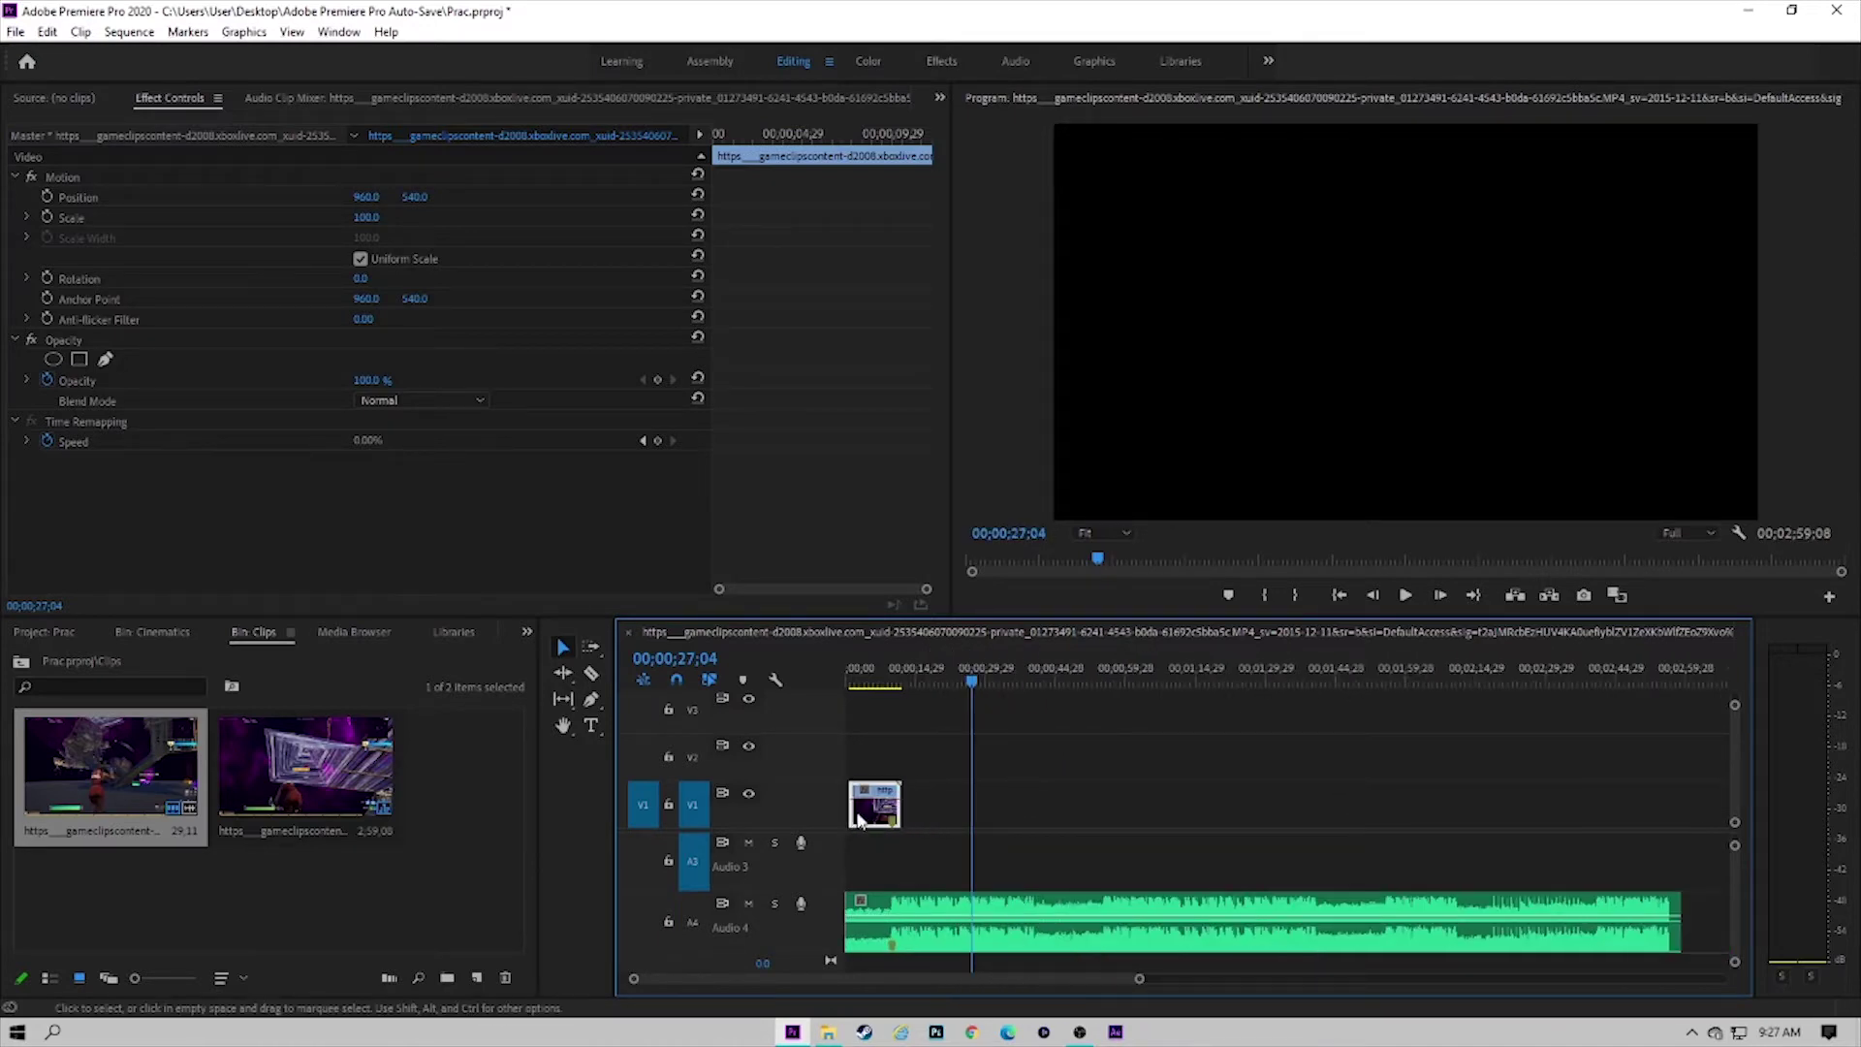
pyautogui.press('Home')
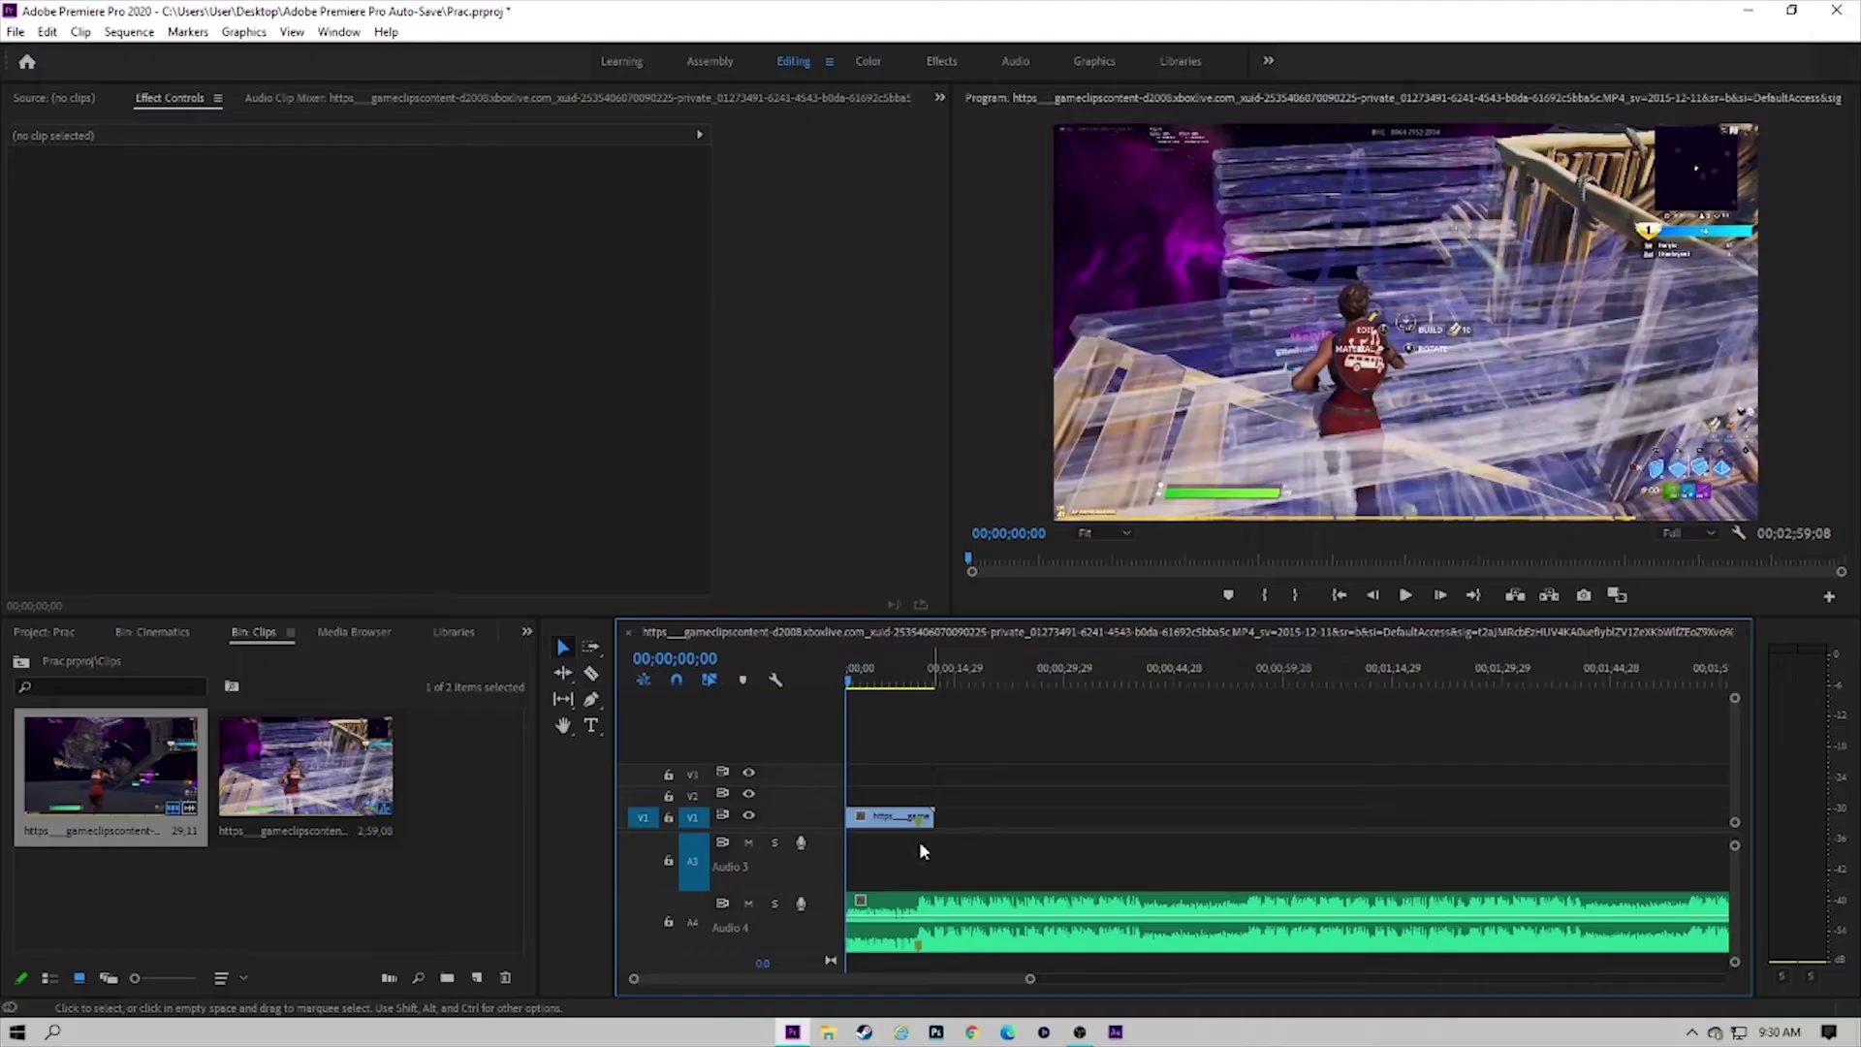
# Step: Show the gameplay clip's Time Remapping speed keyframes and enlarge track V1 to expose the speed line
pyautogui.click(871, 825)
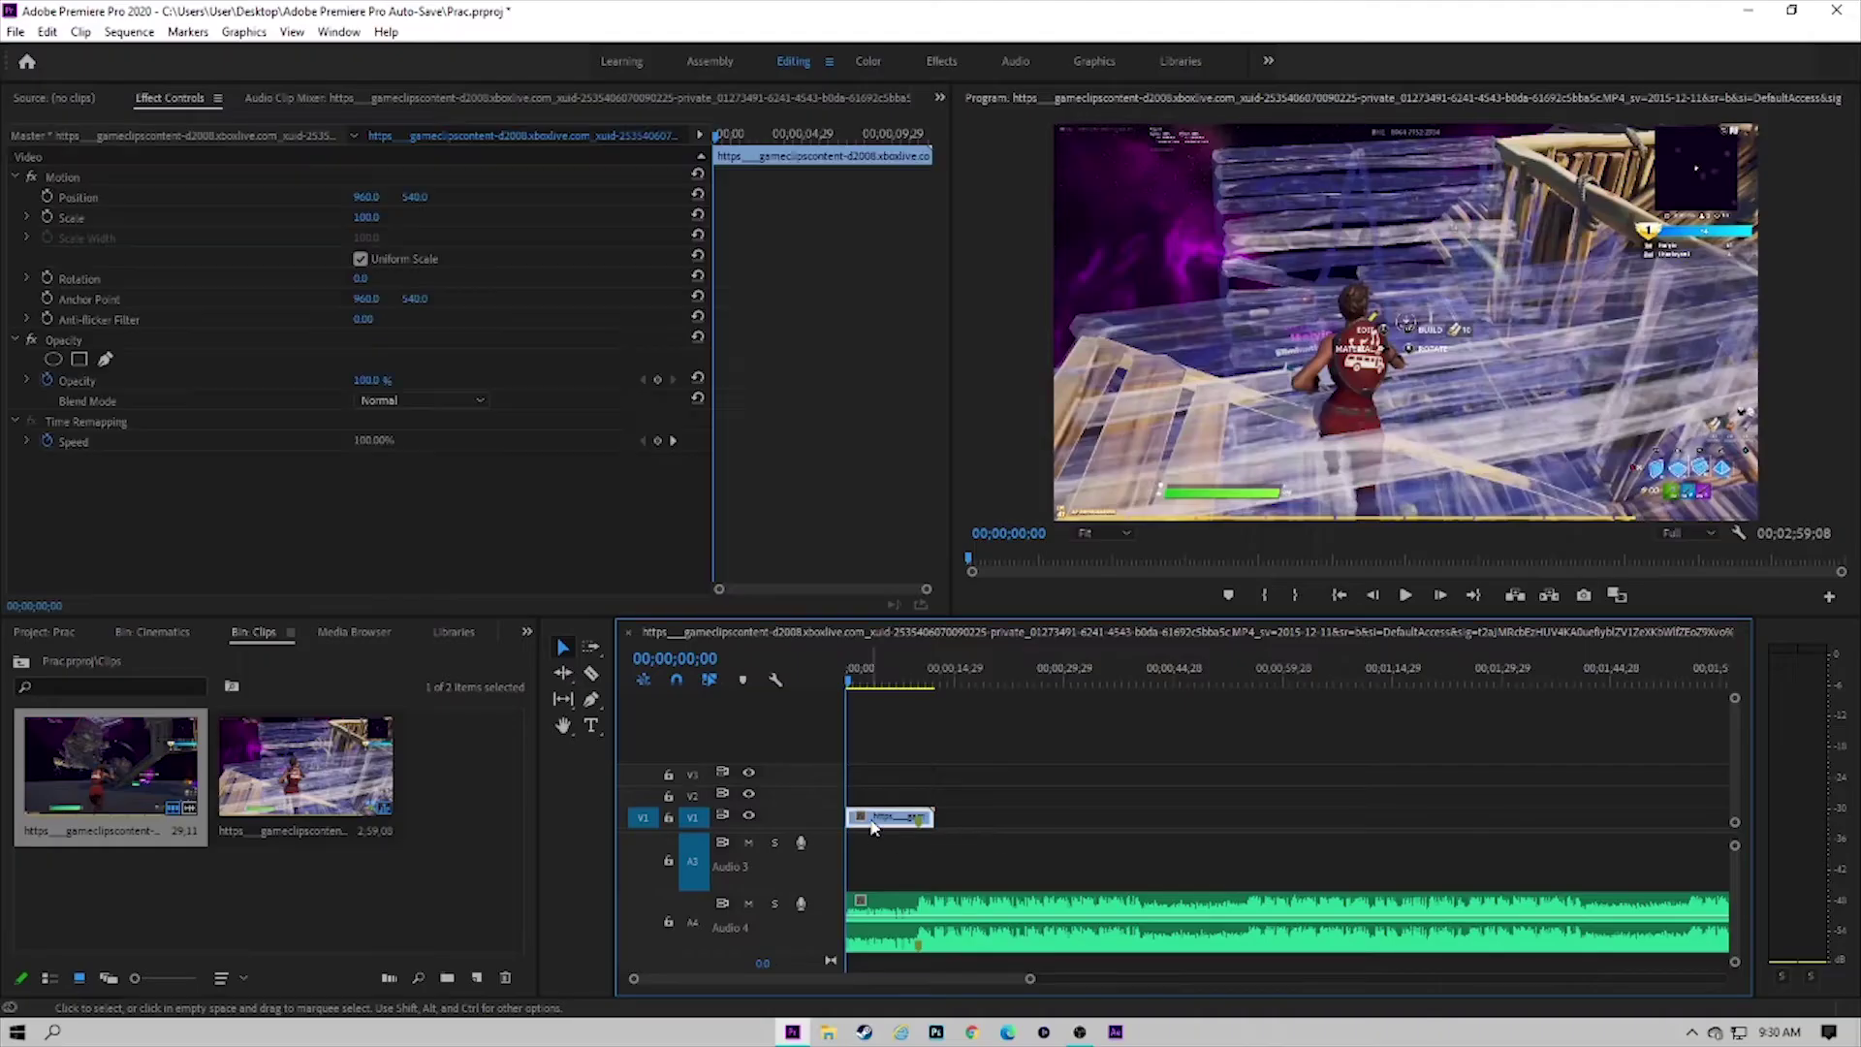
pyautogui.rightClick(872, 825)
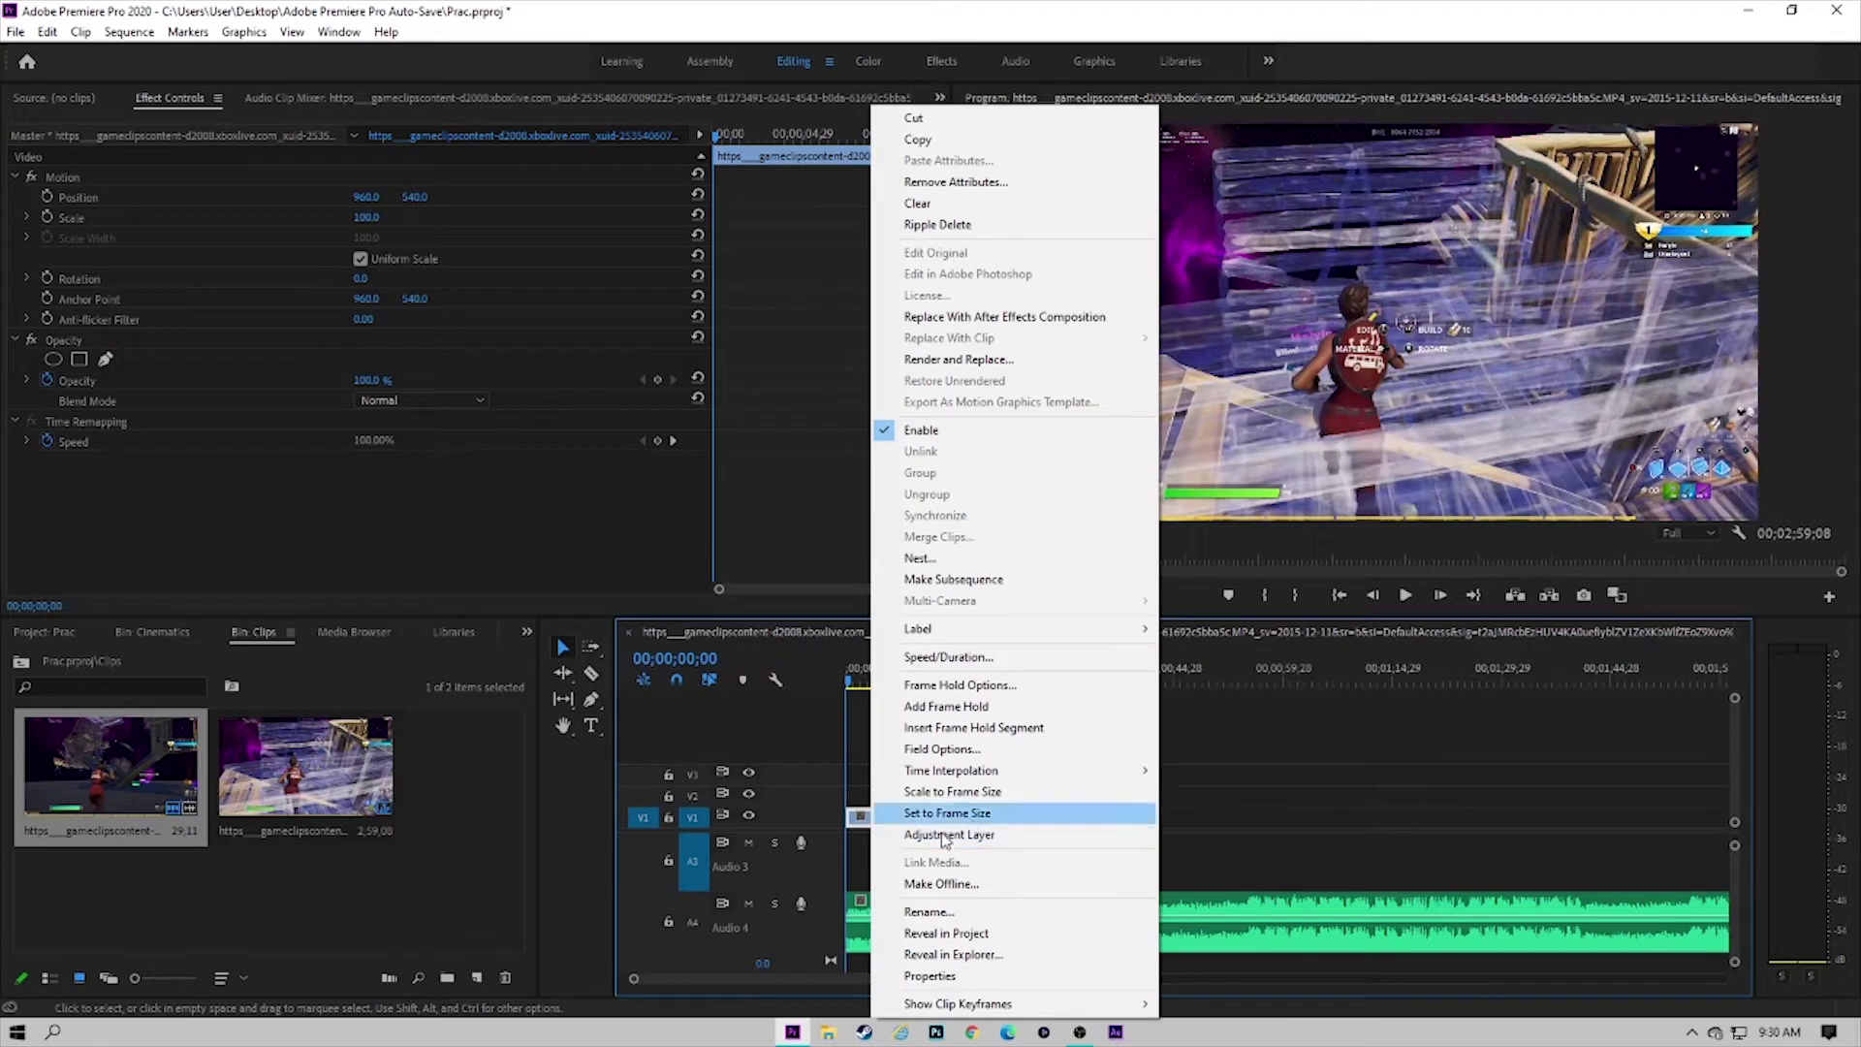
pyautogui.moveTo(991, 1014)
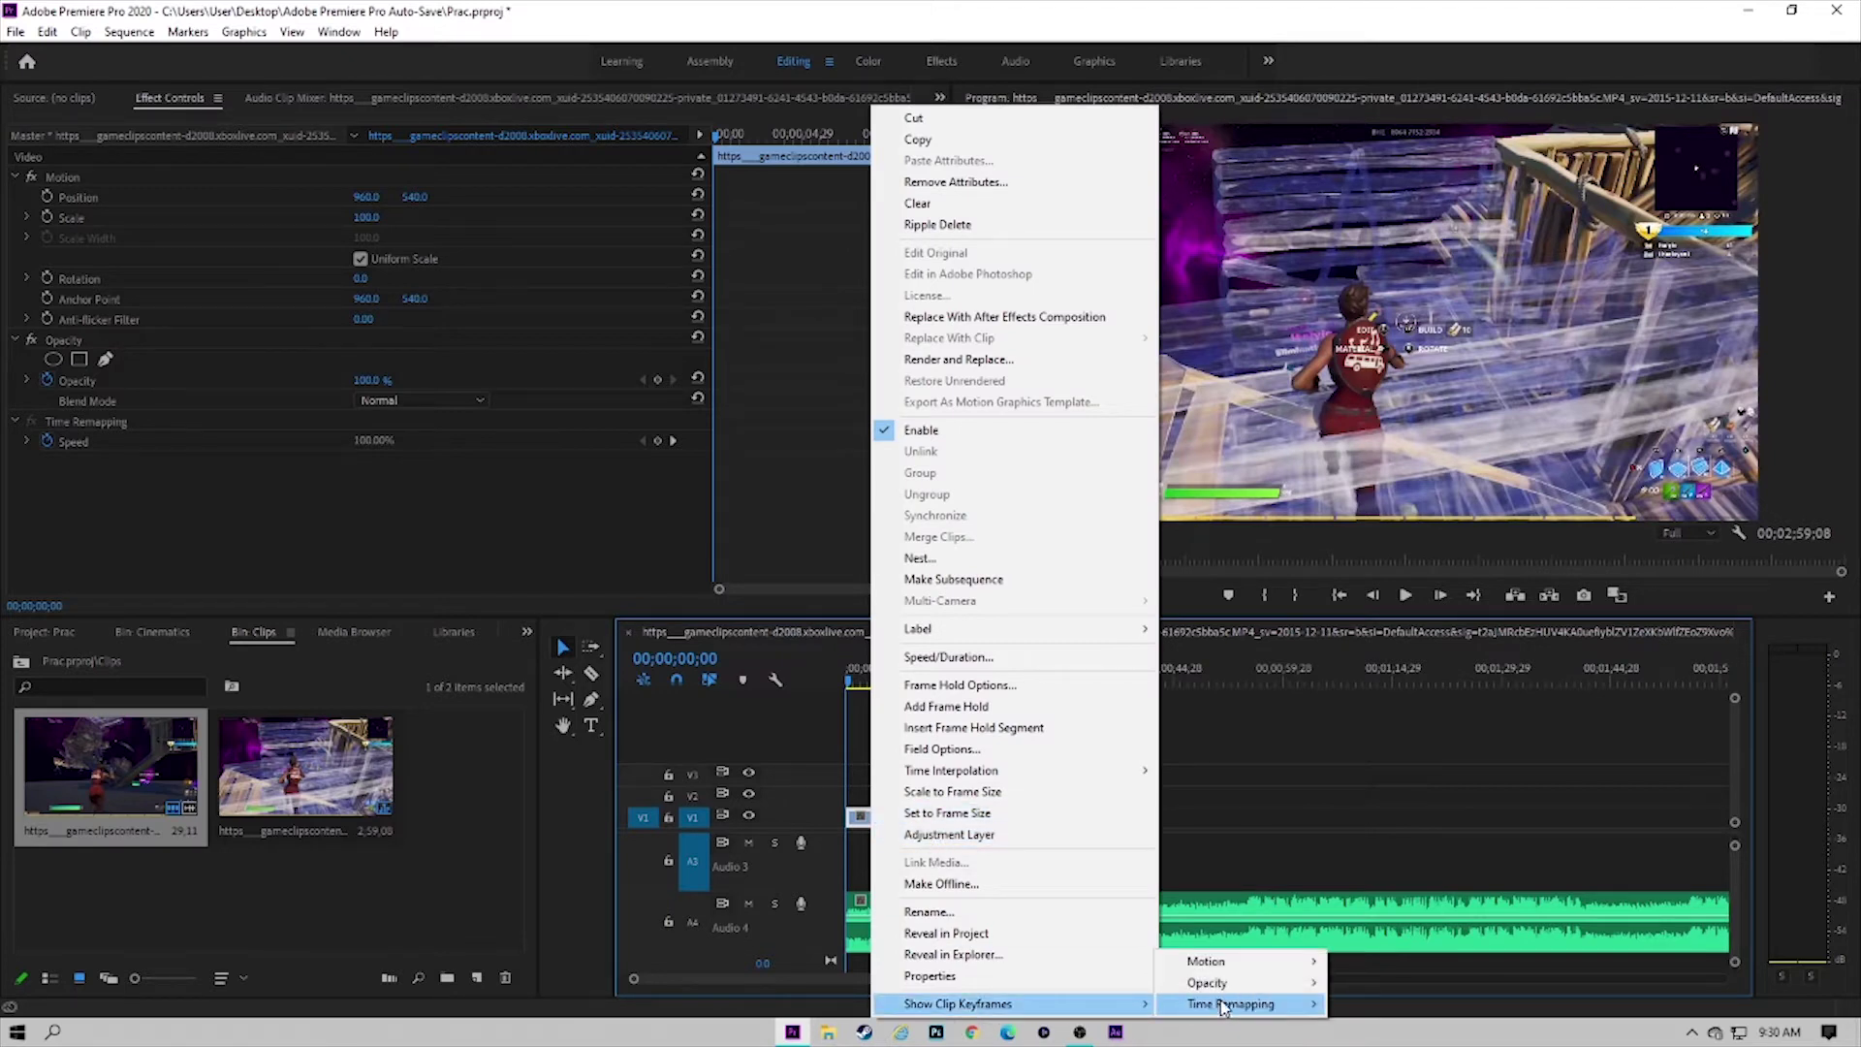
pyautogui.moveTo(1260, 1004)
pyautogui.click(1371, 1004)
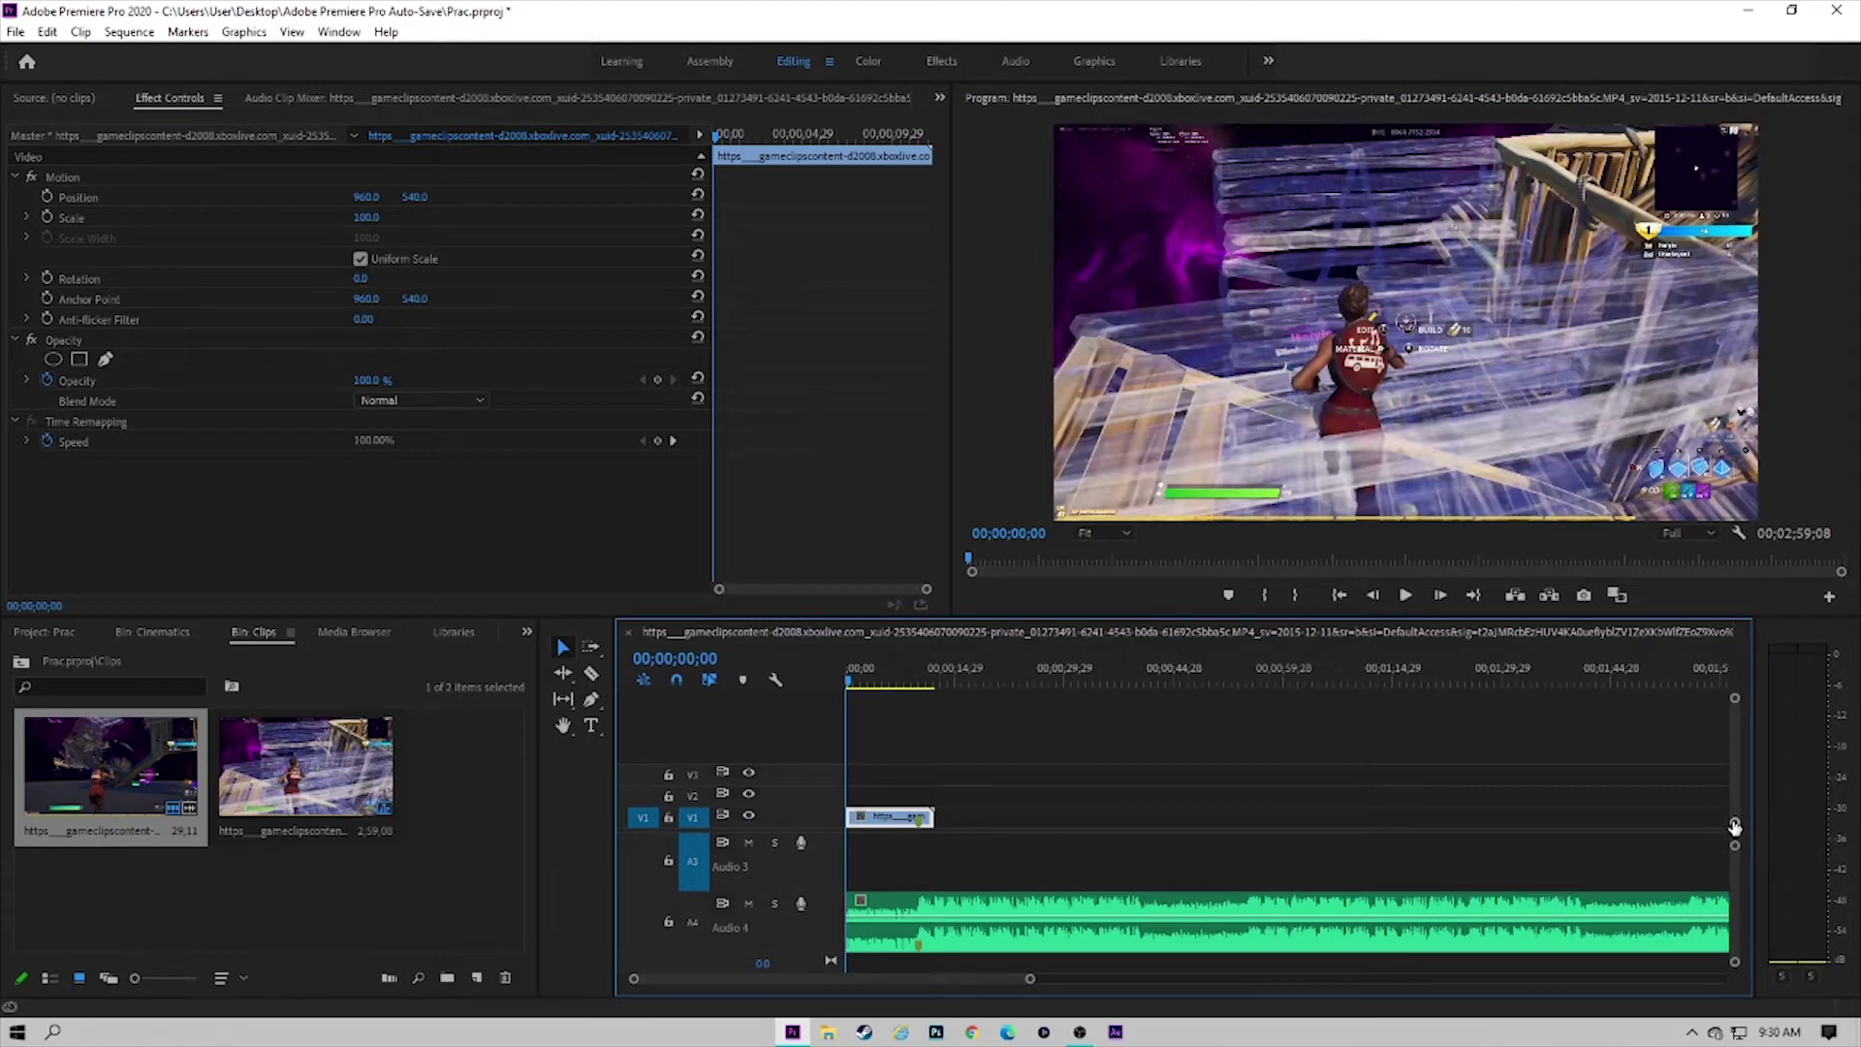
pyautogui.moveTo(1735, 822); pyautogui.dragTo(1735, 808)
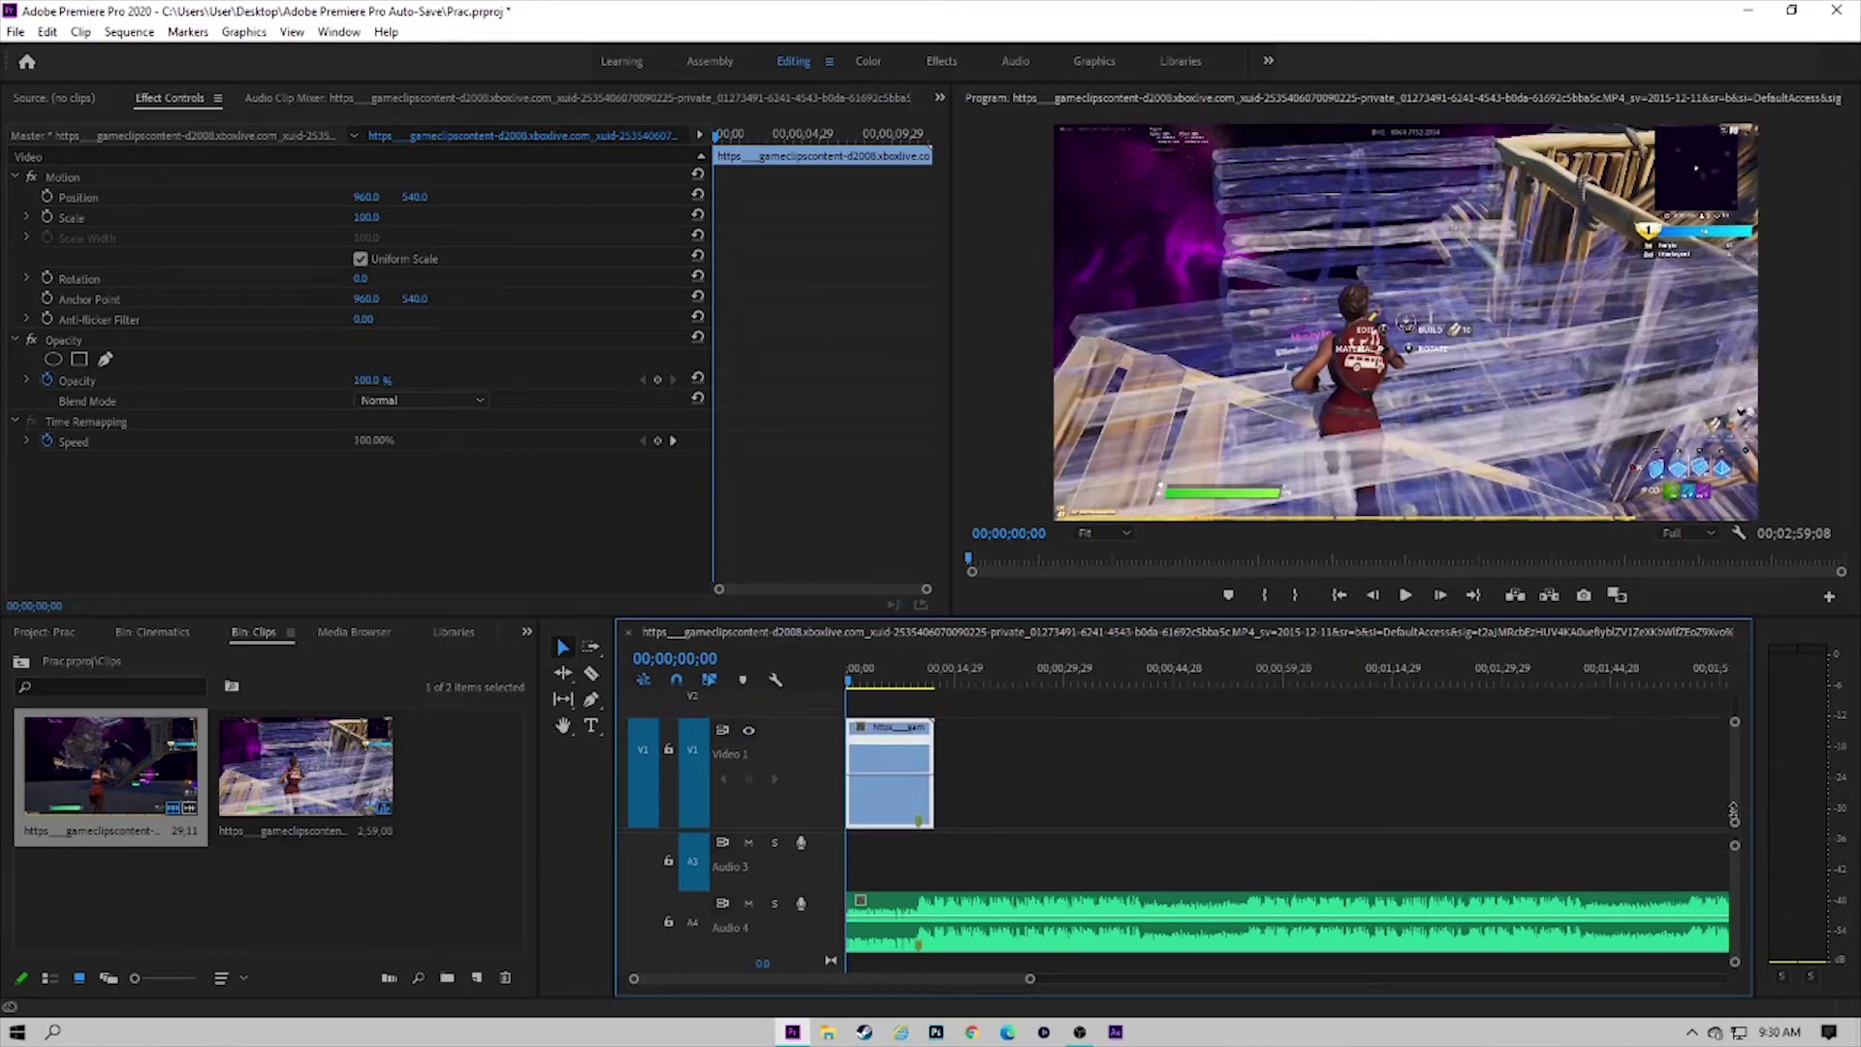
# Step: Add a speed keyframe on the gameplay clip at the markers' frame, 00;00;09;25
pyautogui.moveTo(948, 689); pyautogui.dragTo(921, 684)
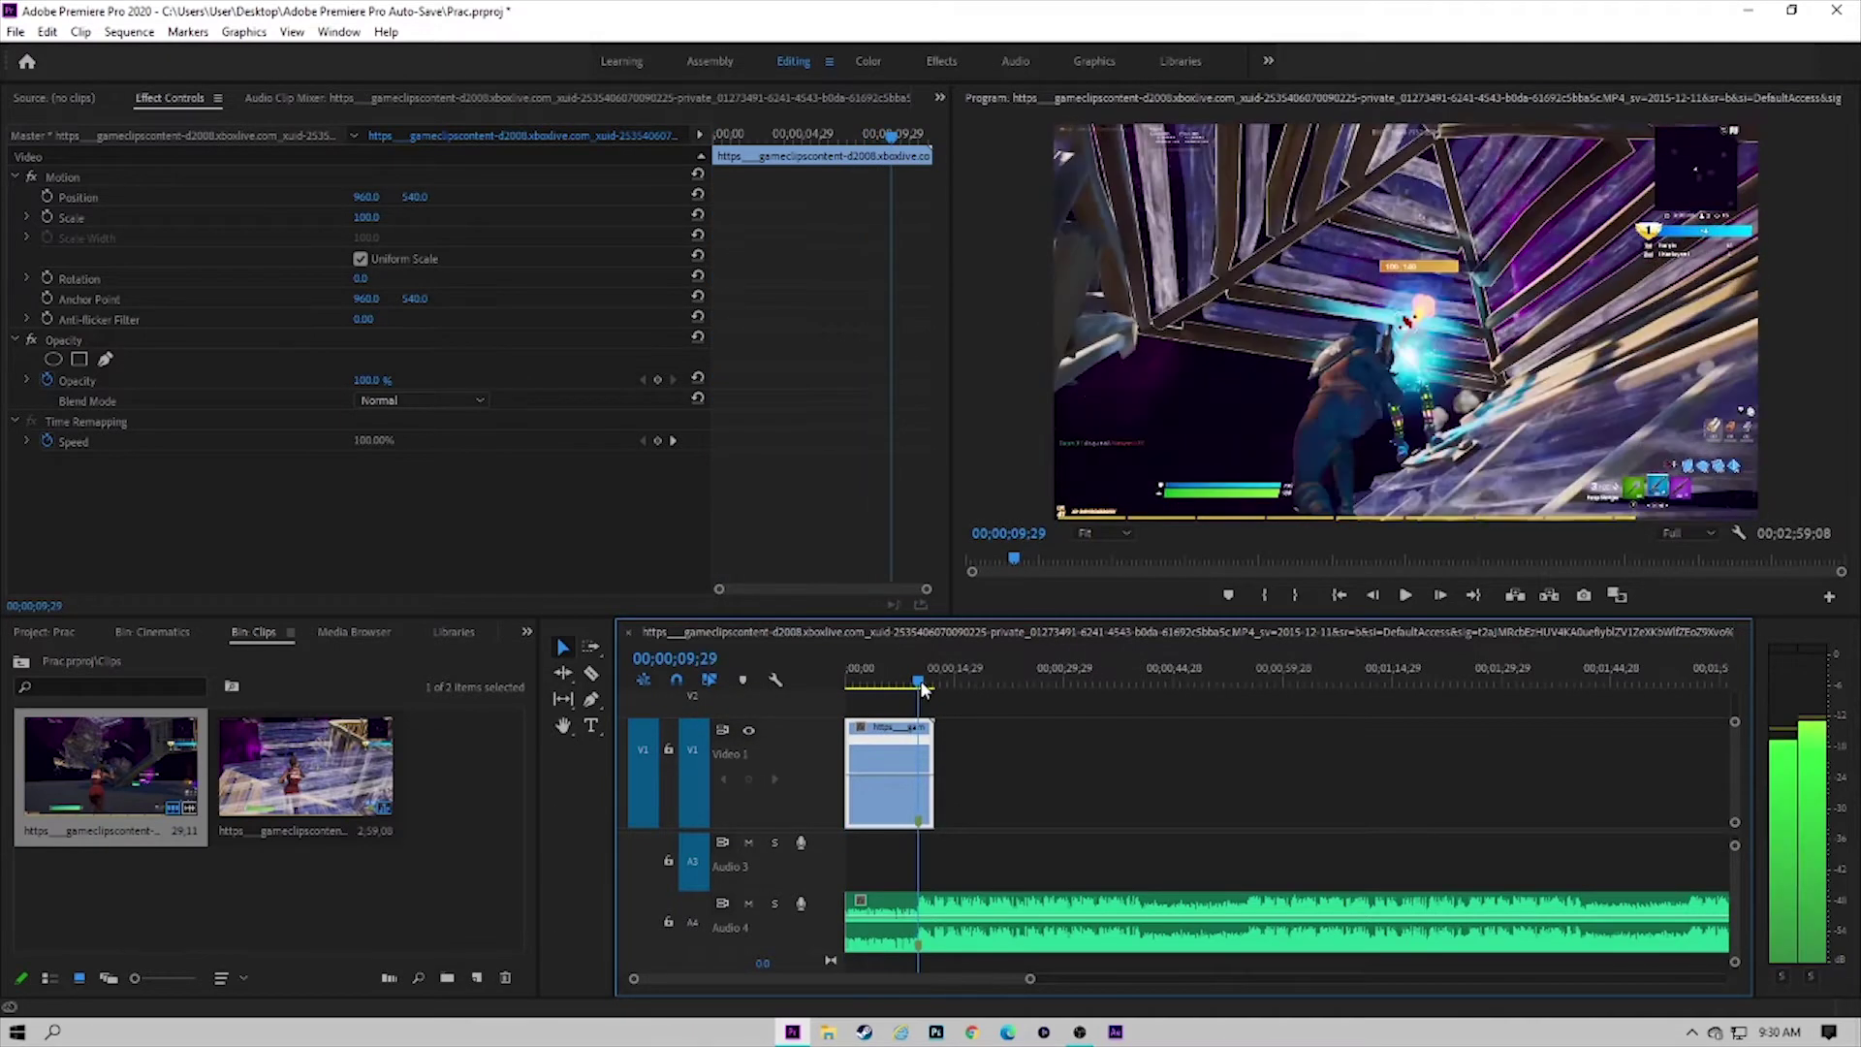
pyautogui.press('Left')
pyautogui.press('Left')
pyautogui.press('Left')
pyautogui.press('Left')
pyautogui.press('Left')
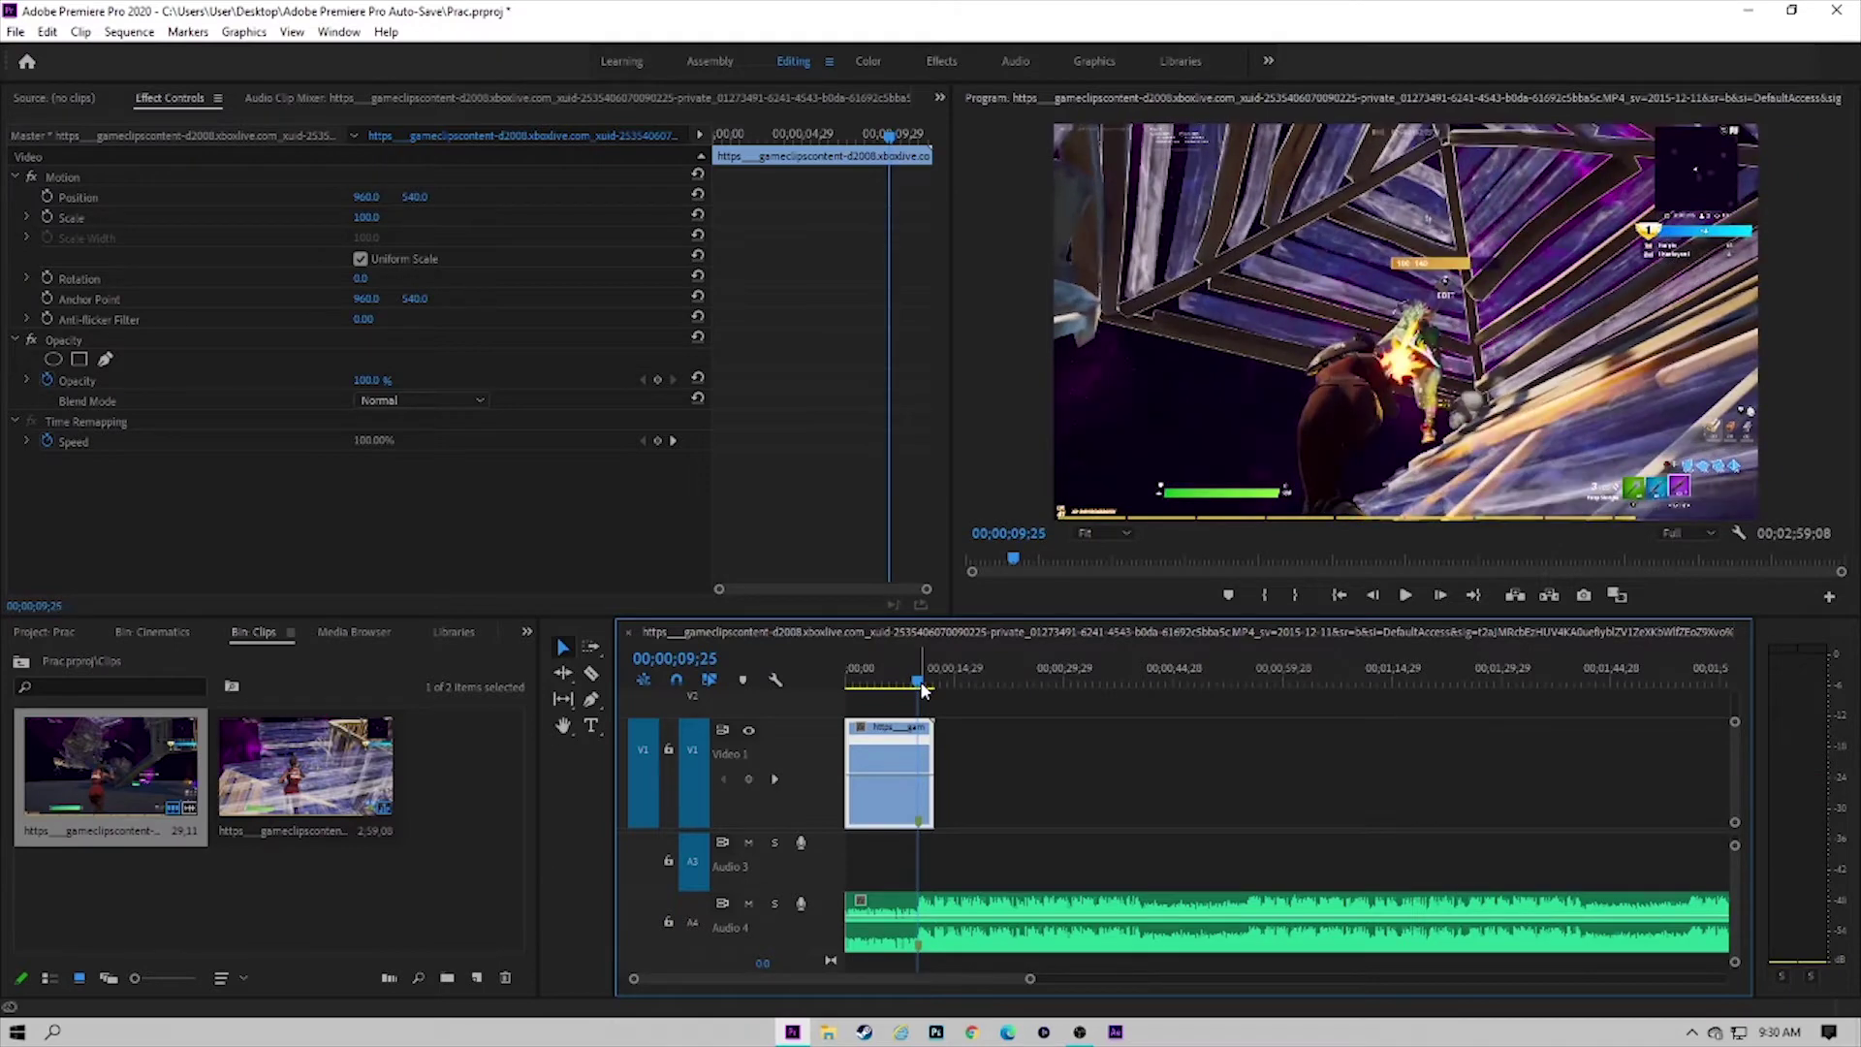
pyautogui.press('Right')
pyautogui.scroll(4, 922, 796)
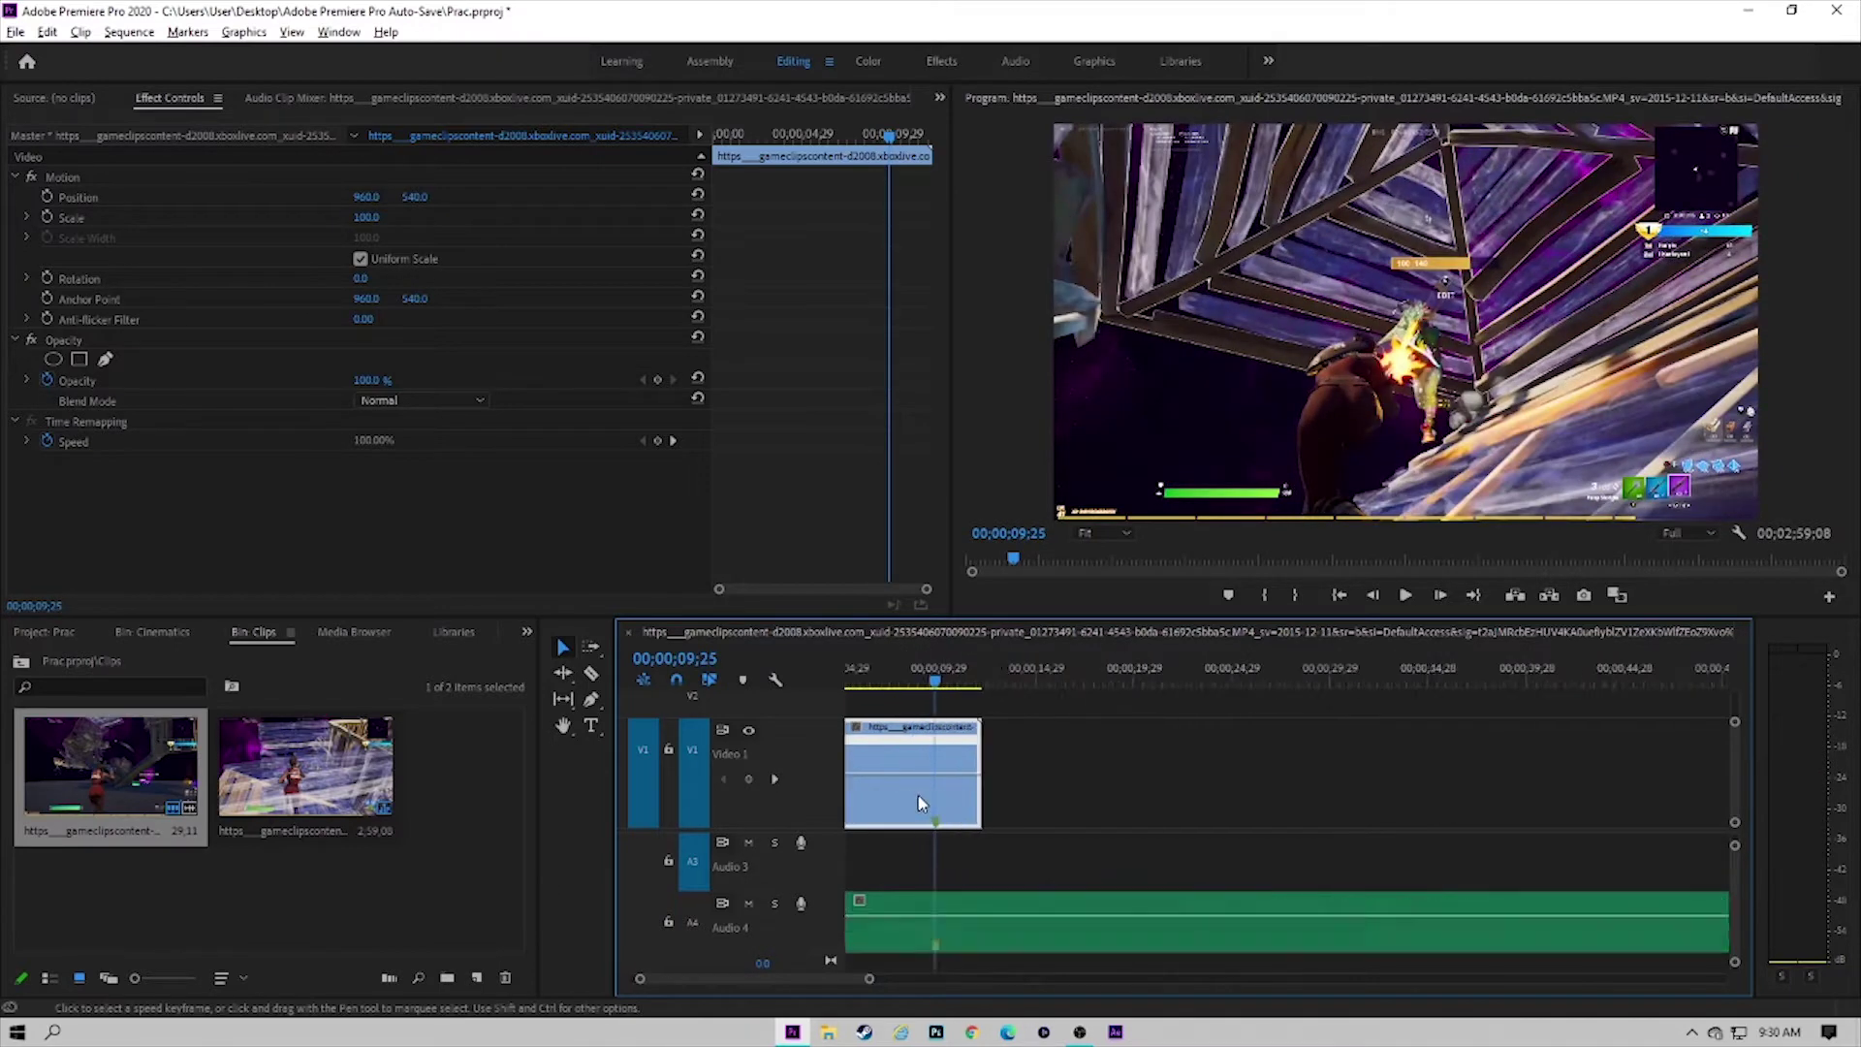
pyautogui.scroll(1, 970, 789)
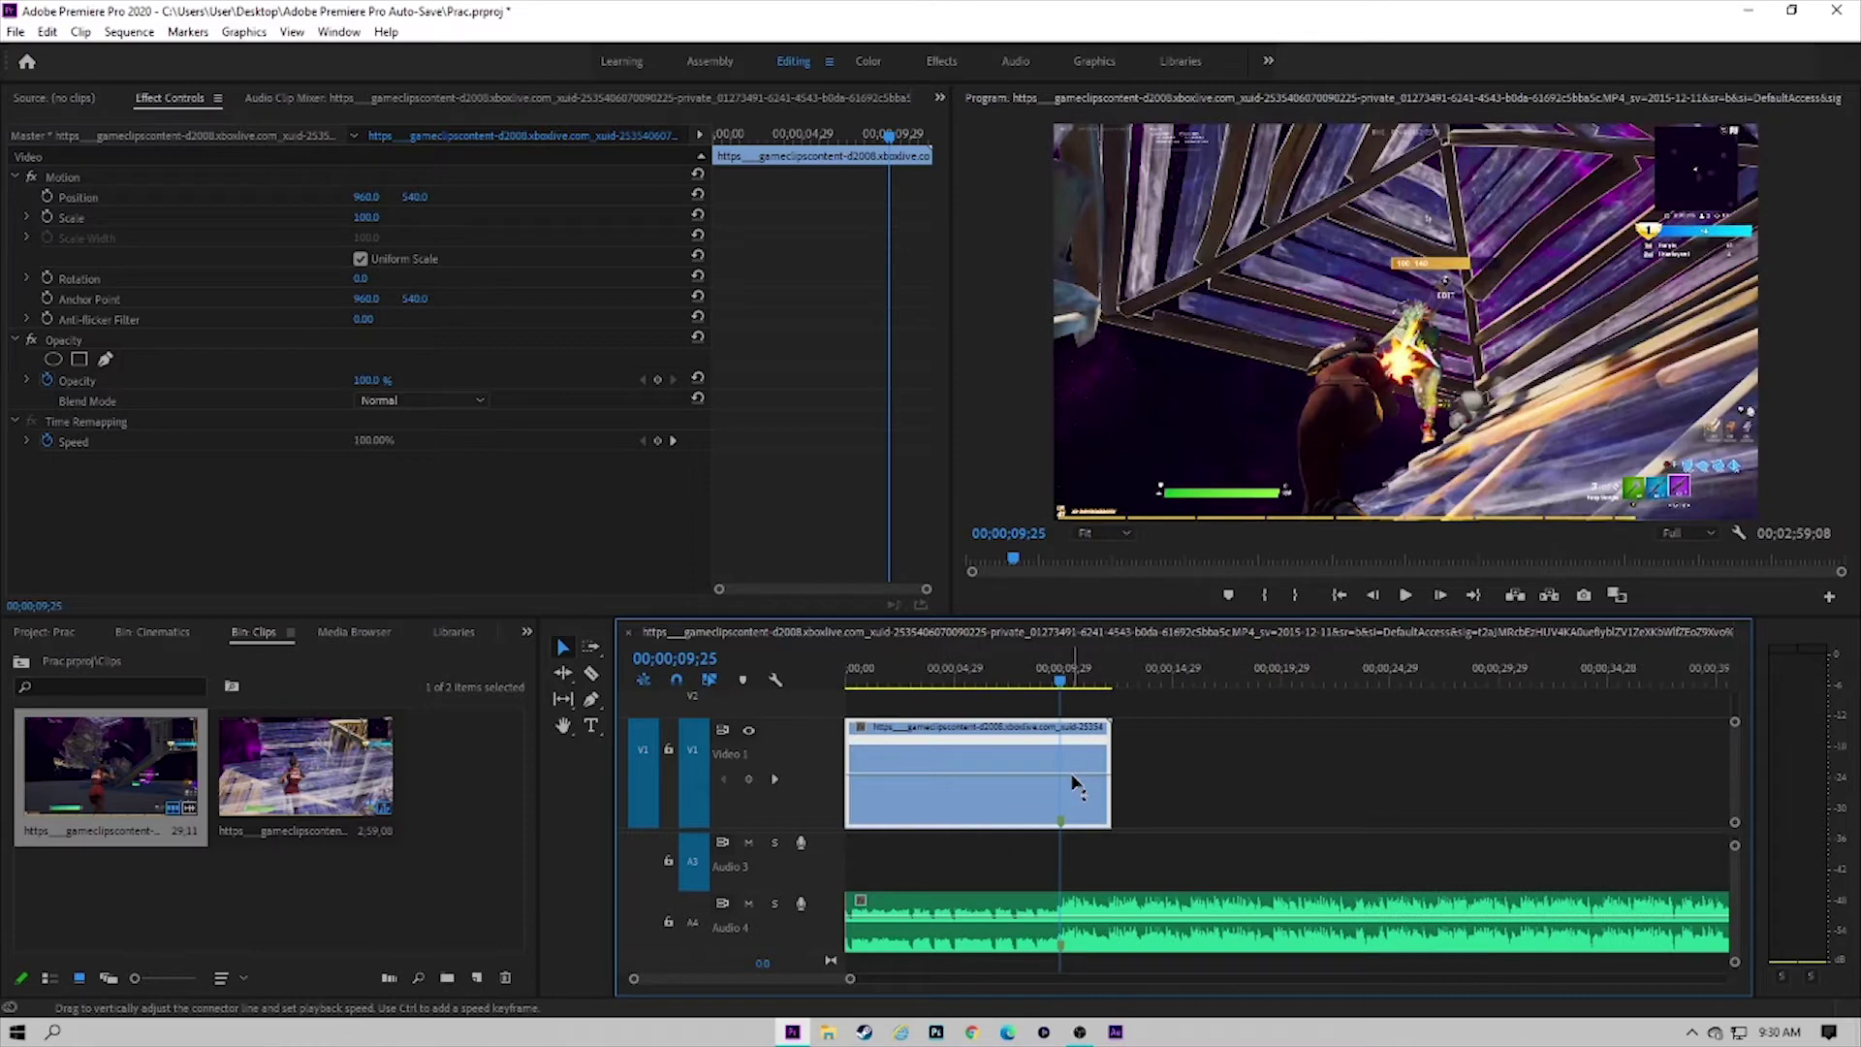
pyautogui.keyDown('ctrl'); pyautogui.click(1061, 777); pyautogui.keyUp('ctrl')
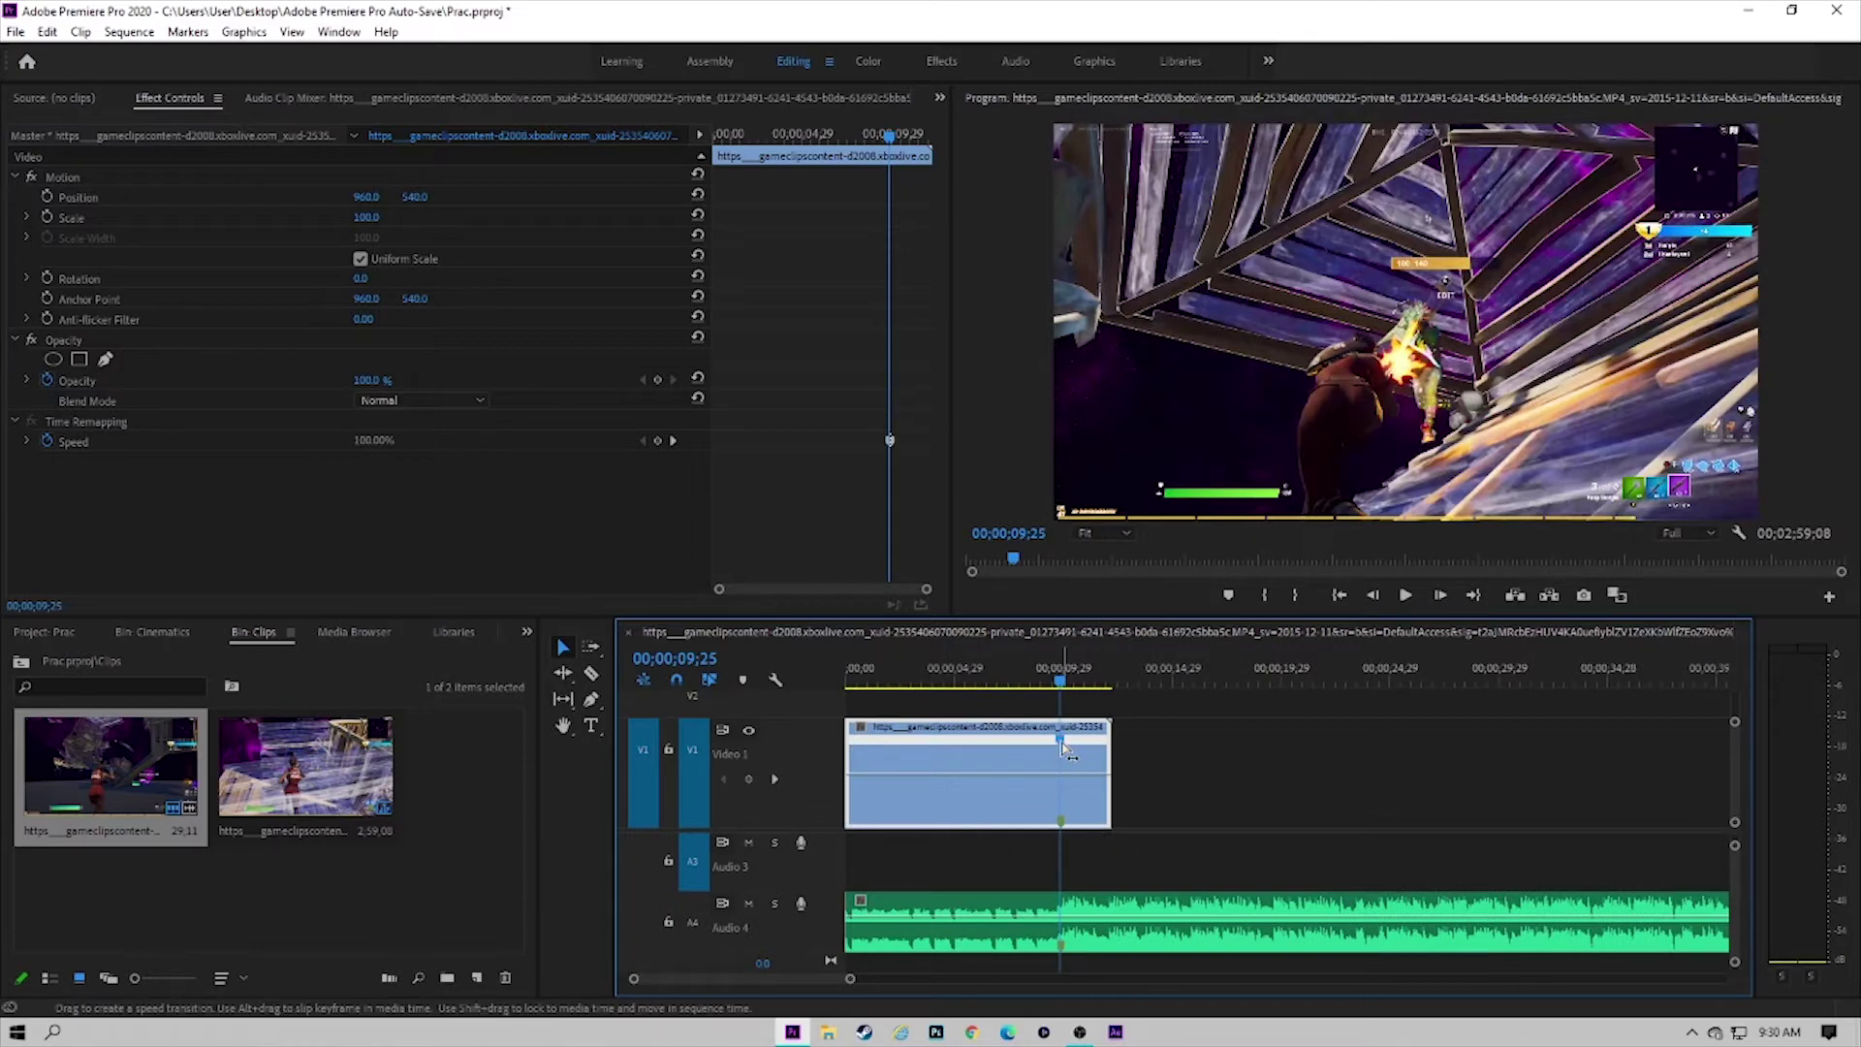
# Step: Spread the speed keyframe into a short ramp and raise the clip speed after it to 229%
pyautogui.moveTo(1062, 745); pyautogui.dragTo(1055, 750)
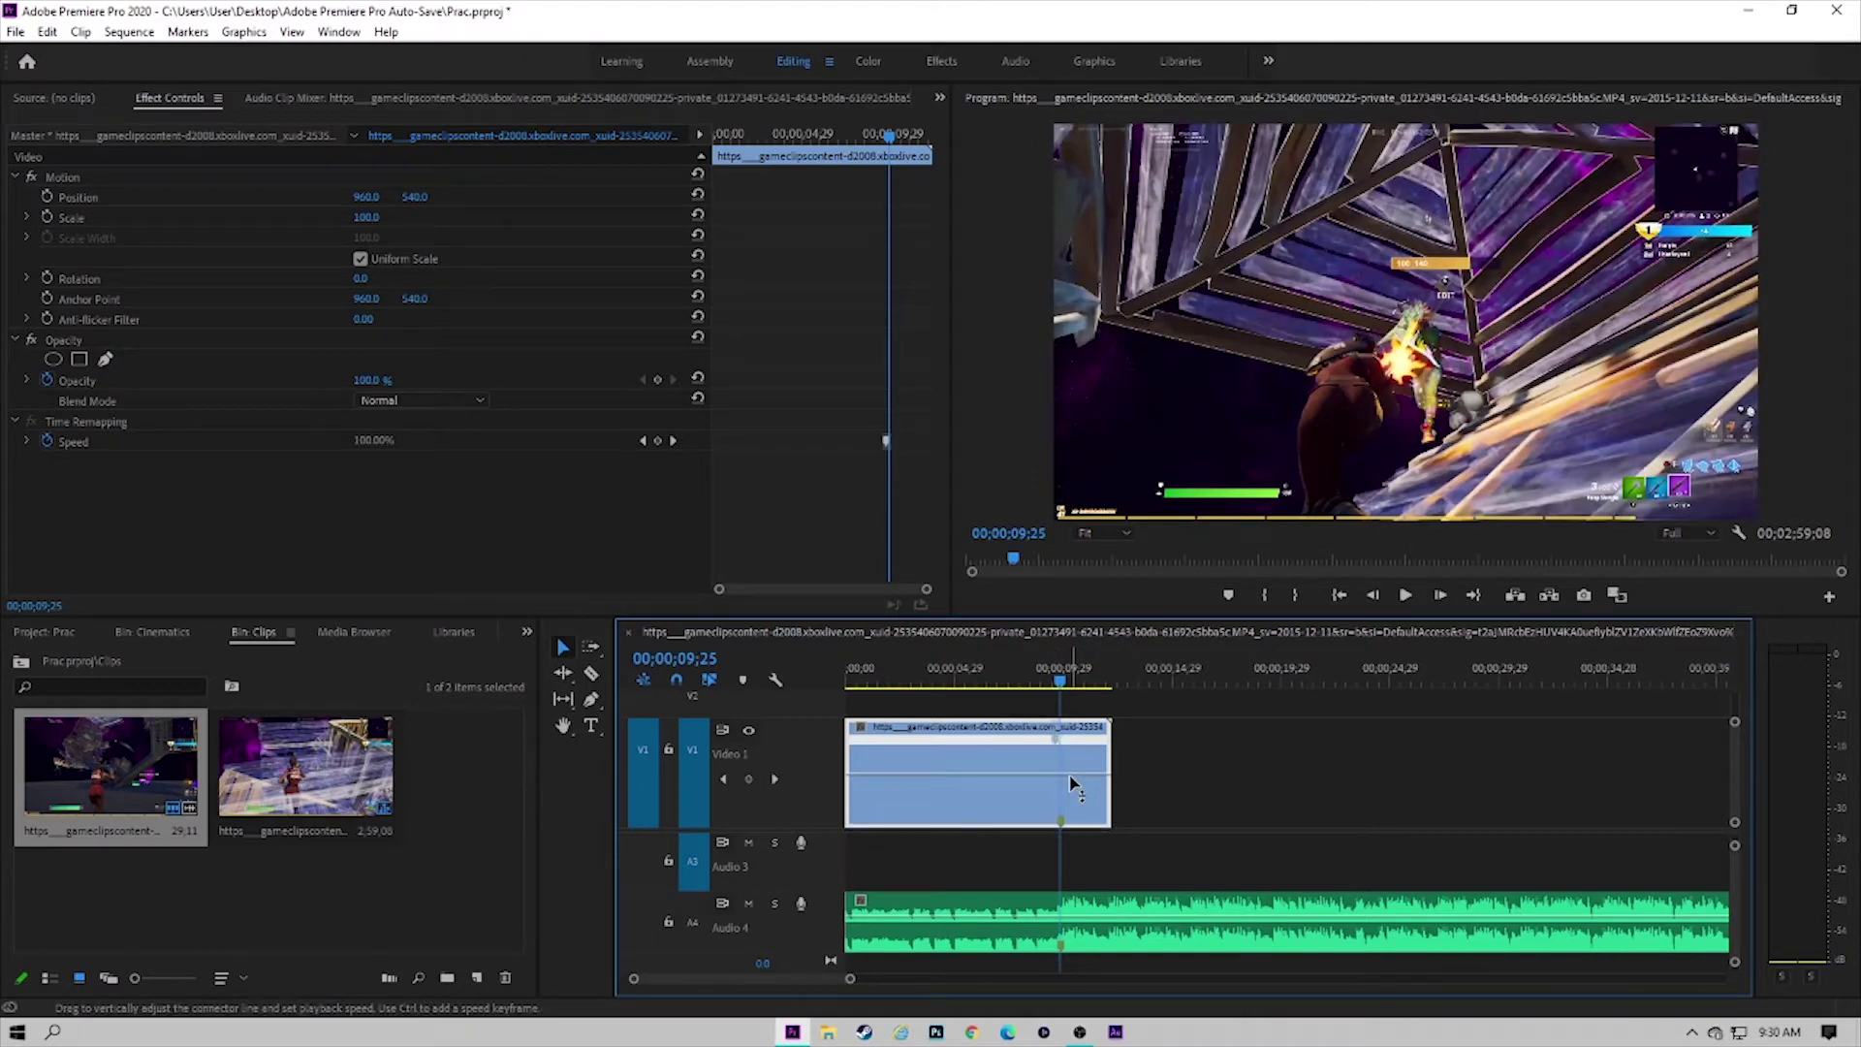
pyautogui.moveTo(1092, 777)
pyautogui.mouseDown()
pyautogui.moveTo(1092, 748)
pyautogui.moveTo(1114, 748)
pyautogui.mouseUp()
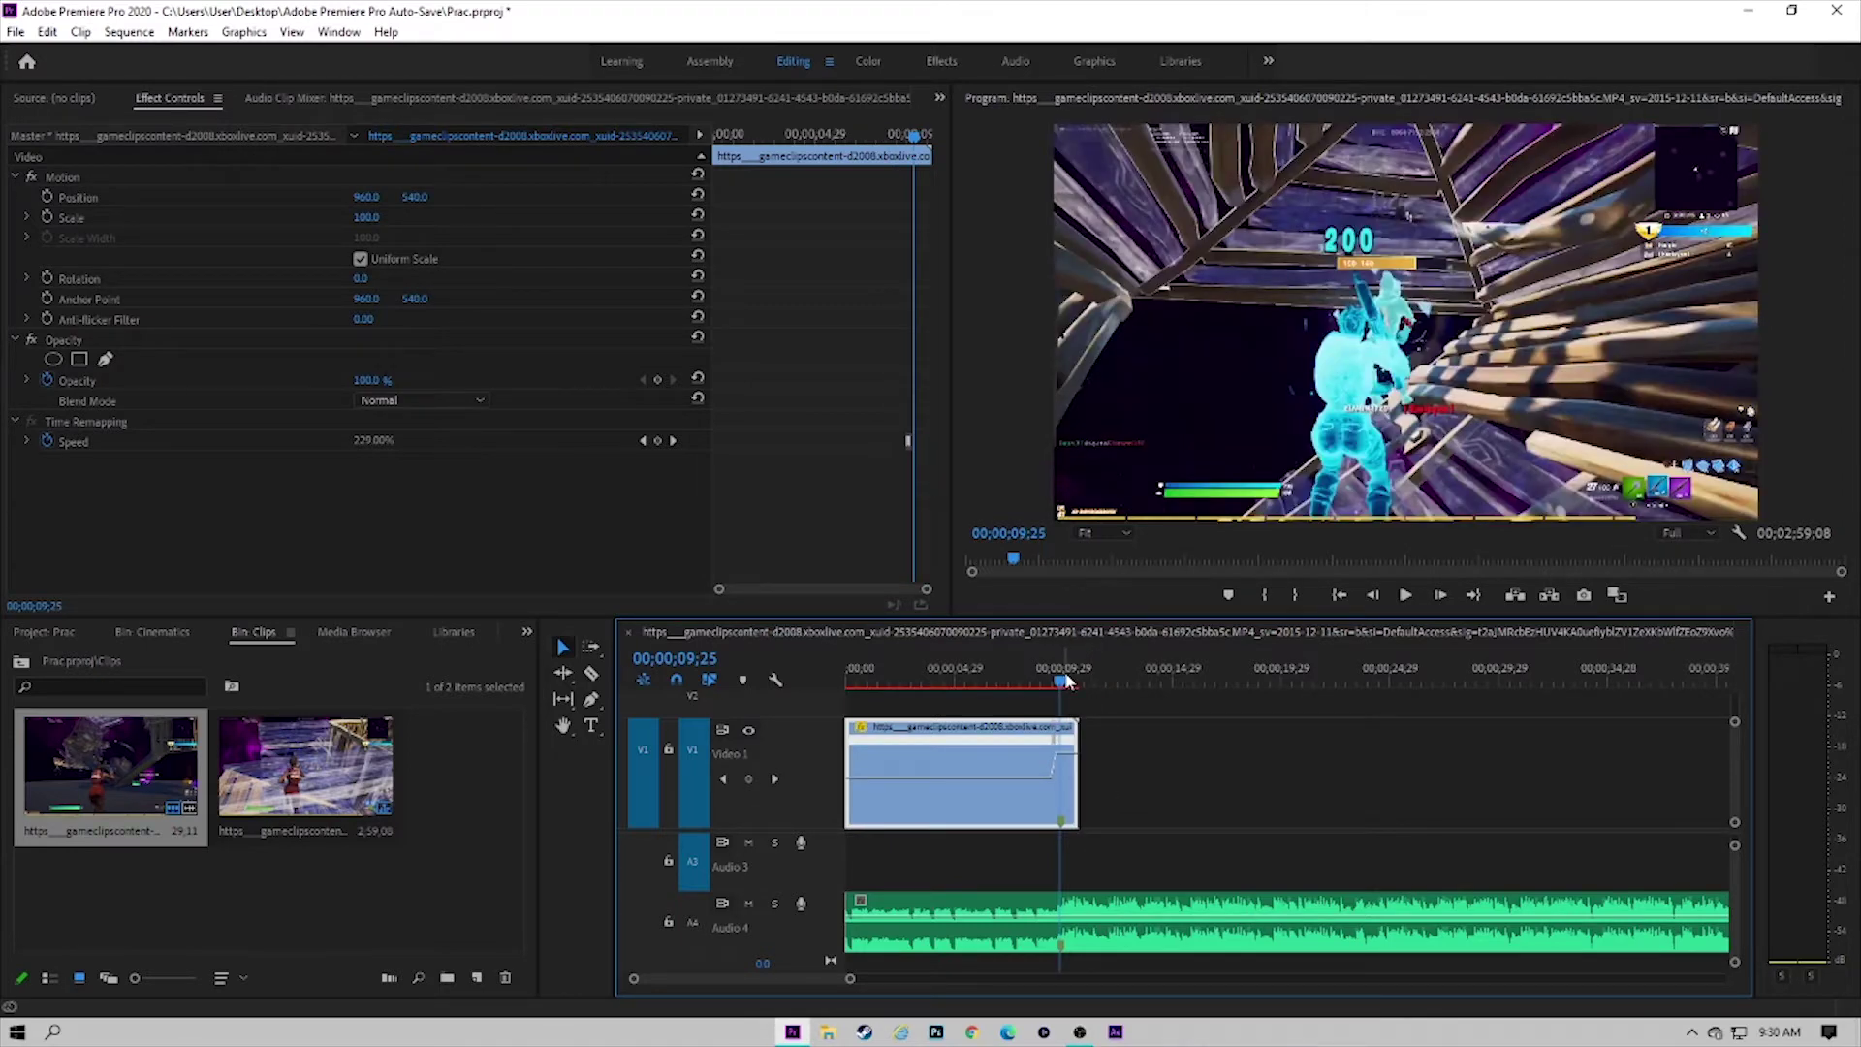
# Step: Add a second speed keyframe on the gameplay clip at 00;00;10;00
pyautogui.press('Right')
pyautogui.press('Right')
pyautogui.press('Right')
pyautogui.press('Right')
pyautogui.press('Right')
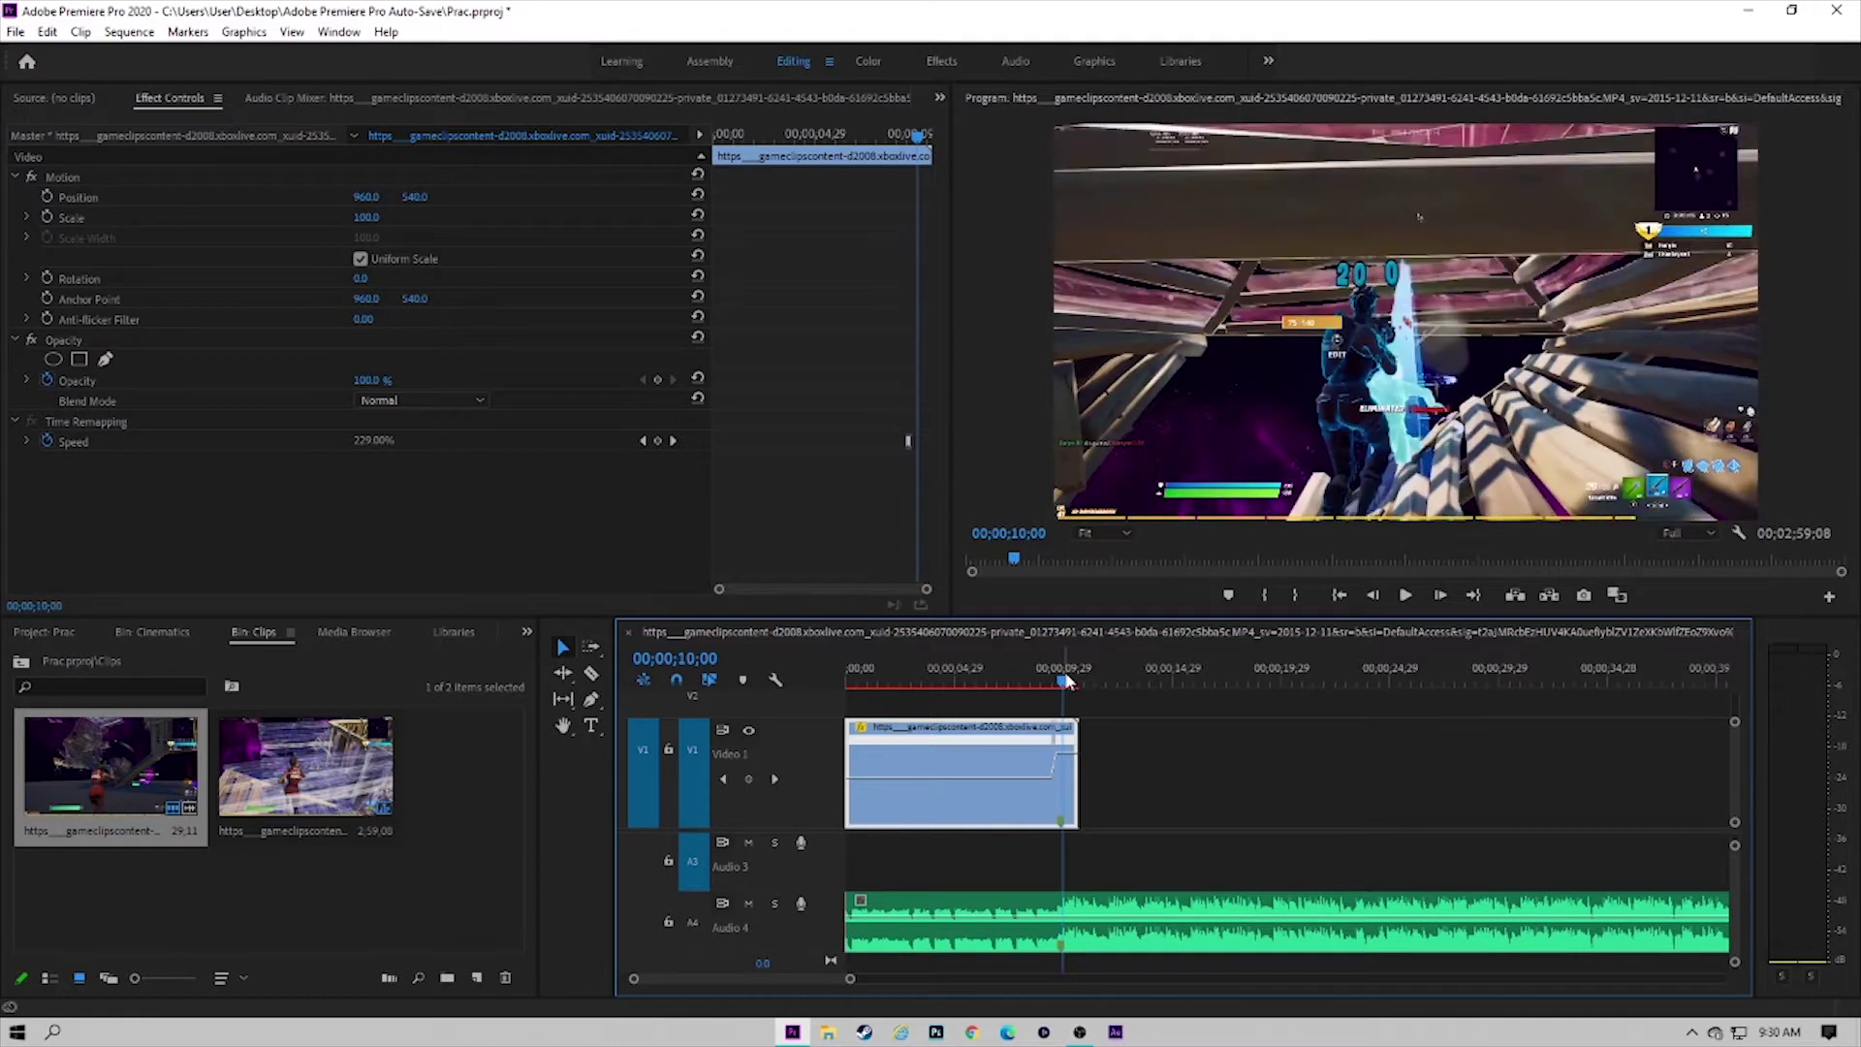
pyautogui.keyDown('ctrl'); pyautogui.click(1064, 755); pyautogui.keyUp('ctrl')
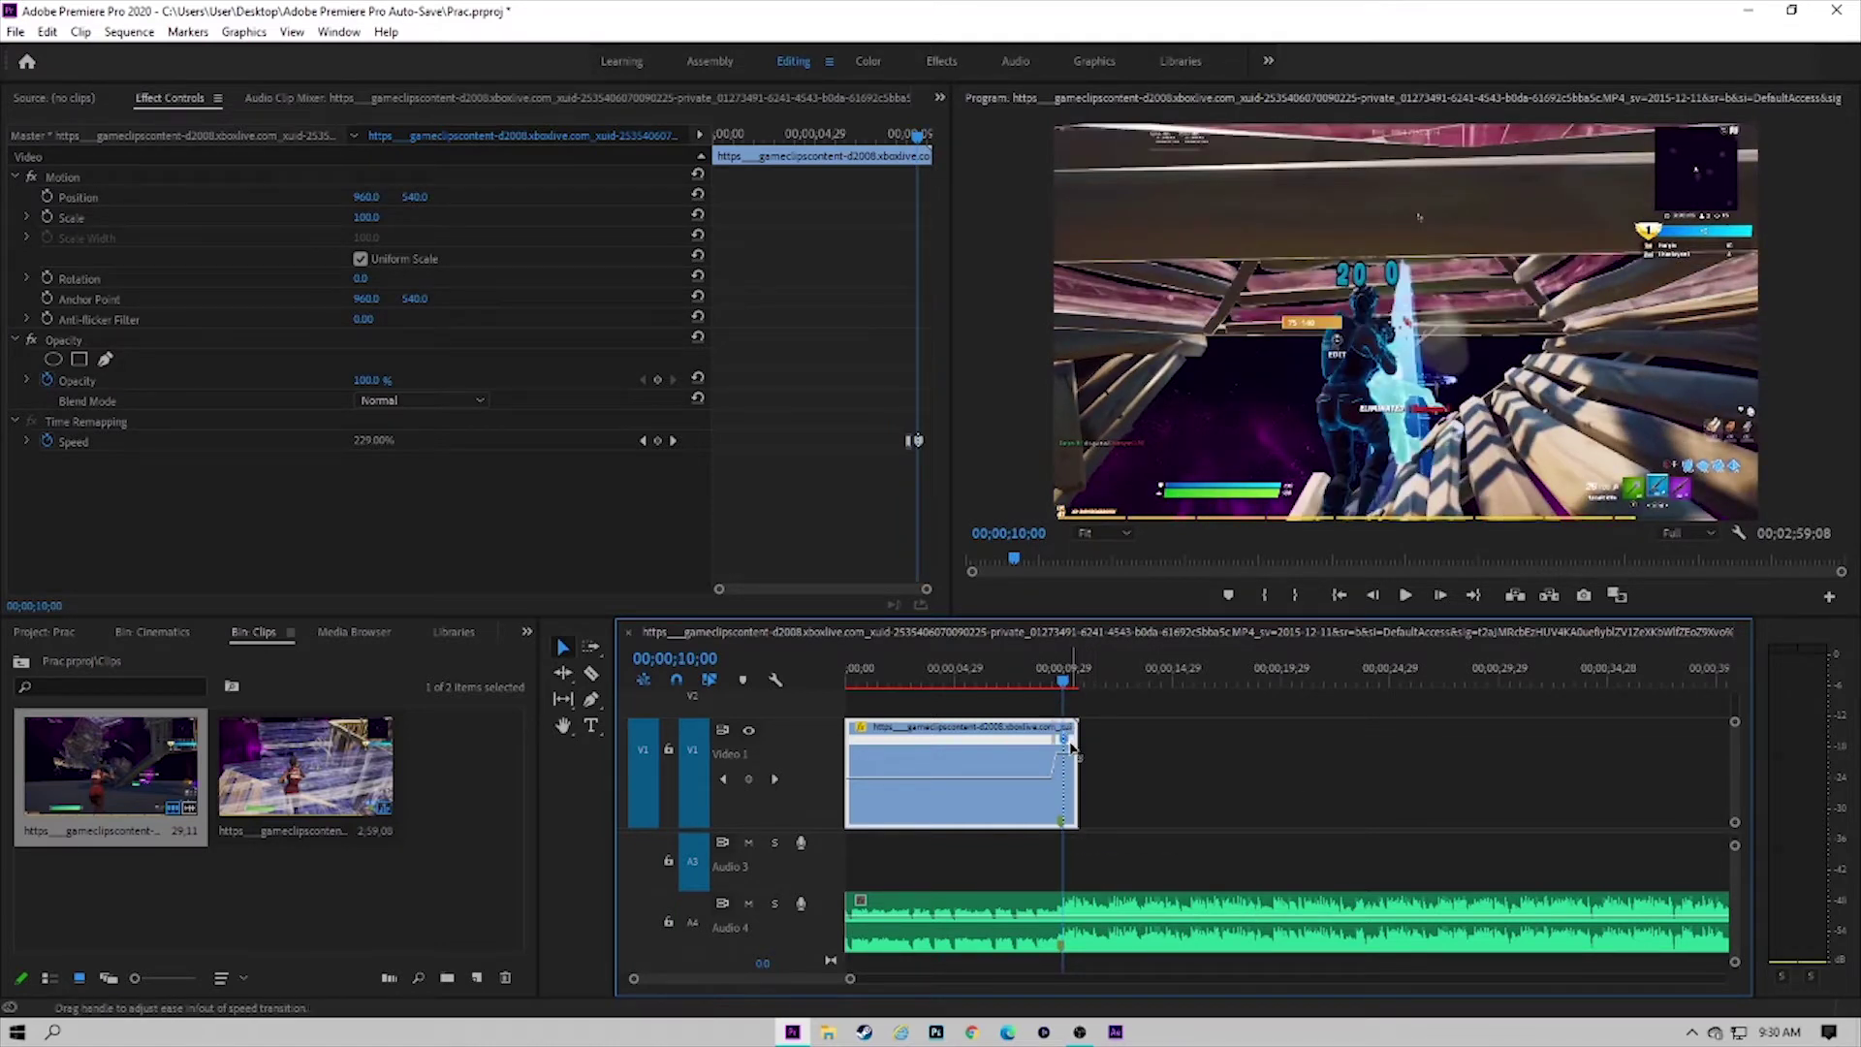
# Step: Spread the second speed keyframe into a short ramp and lower the clip speed after it to about 49%
pyautogui.moveTo(1063, 742); pyautogui.dragTo(1060, 745)
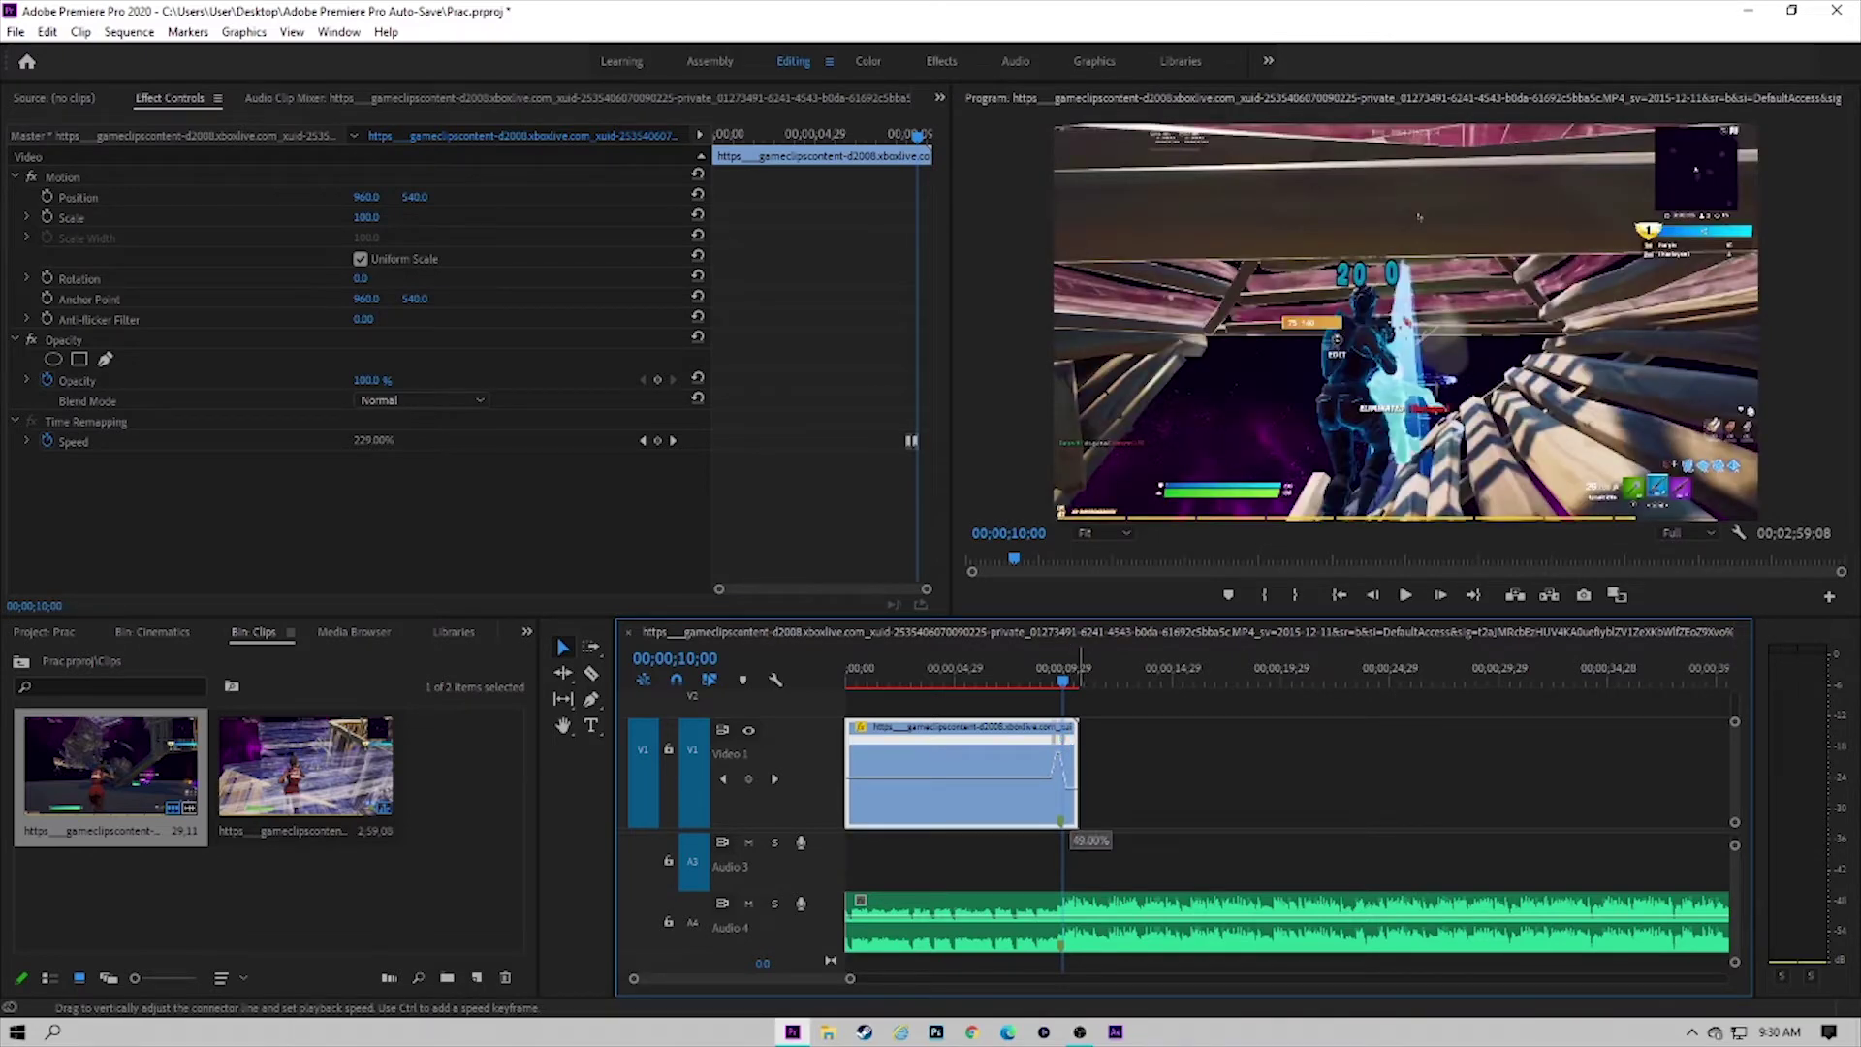
pyautogui.moveTo(1071, 787); pyautogui.dragTo(1071, 789)
# Step: Play the sequence to review the speed ramp against the music
pyautogui.moveTo(1064, 684); pyautogui.dragTo(689, 705)
pyautogui.press('space')
pyautogui.press('space')
pyautogui.click(1002, 707)
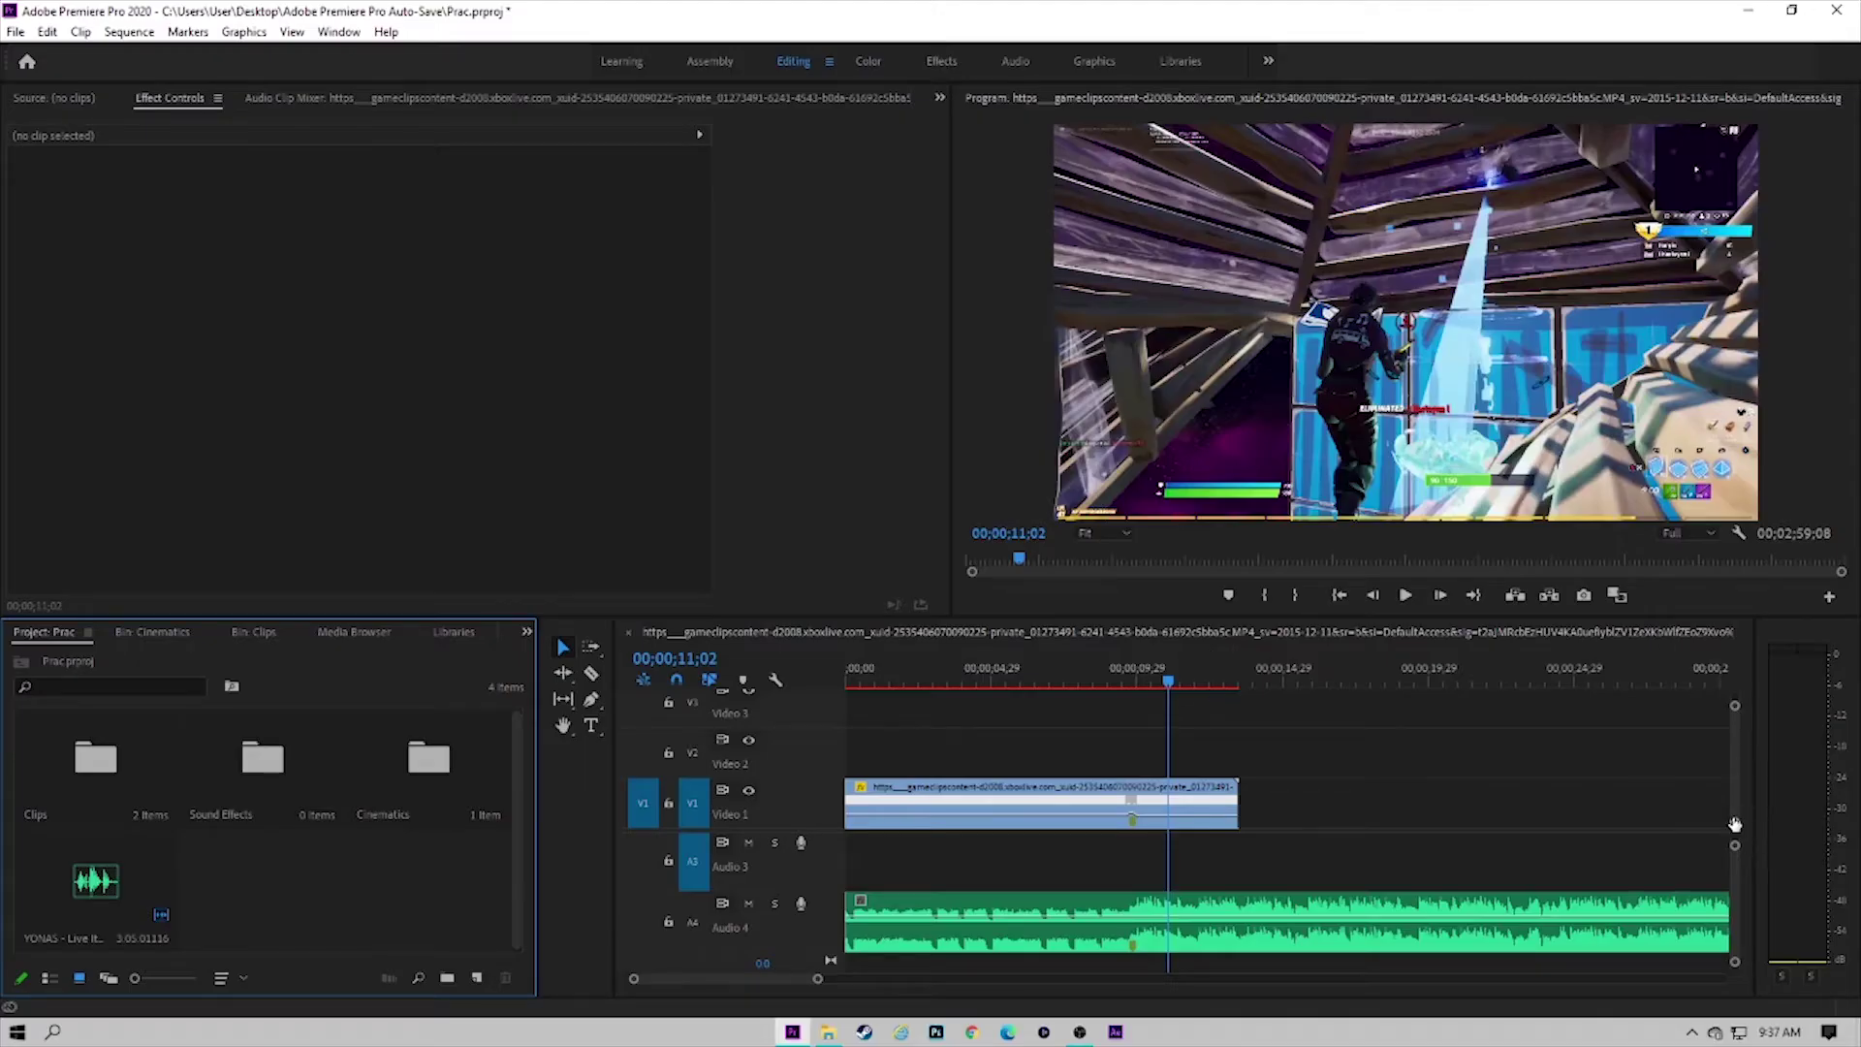
# Step: Reduce the height of the video tracks and make the Project bin active
pyautogui.moveTo(1735, 824); pyautogui.dragTo(1743, 841)
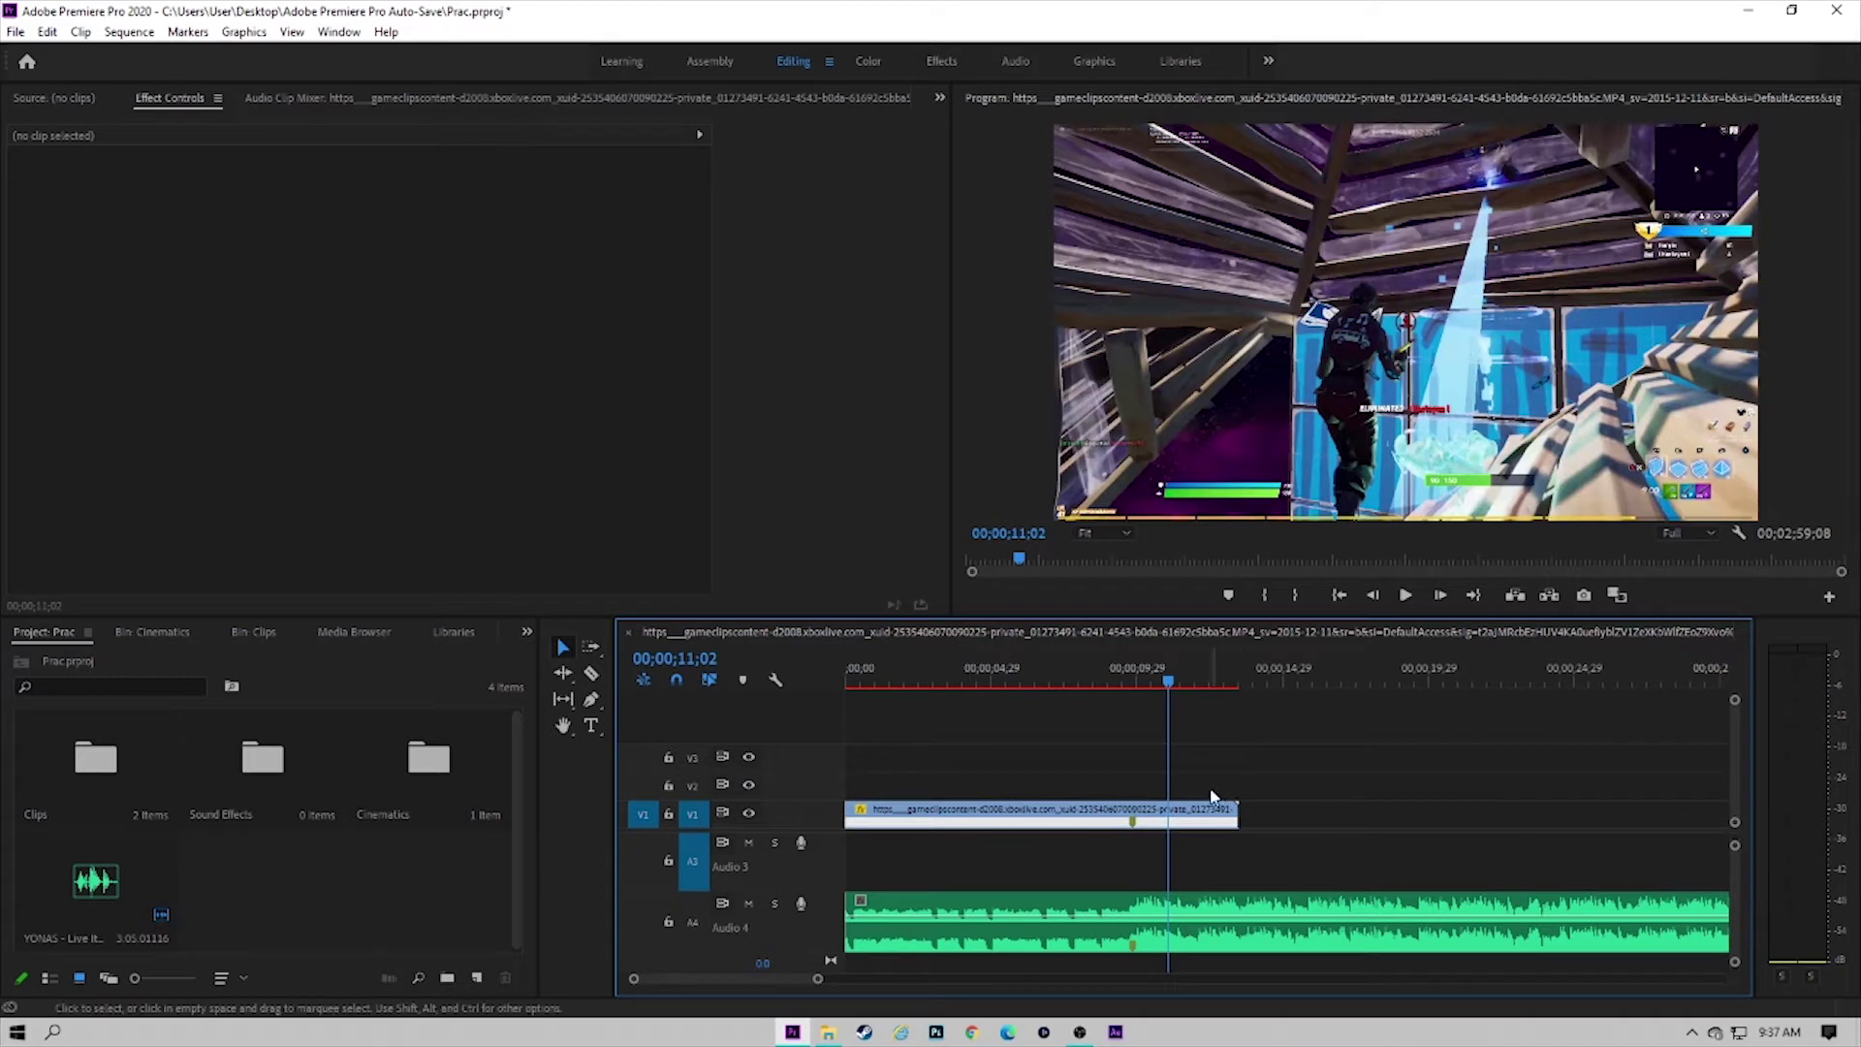
pyautogui.click(344, 884)
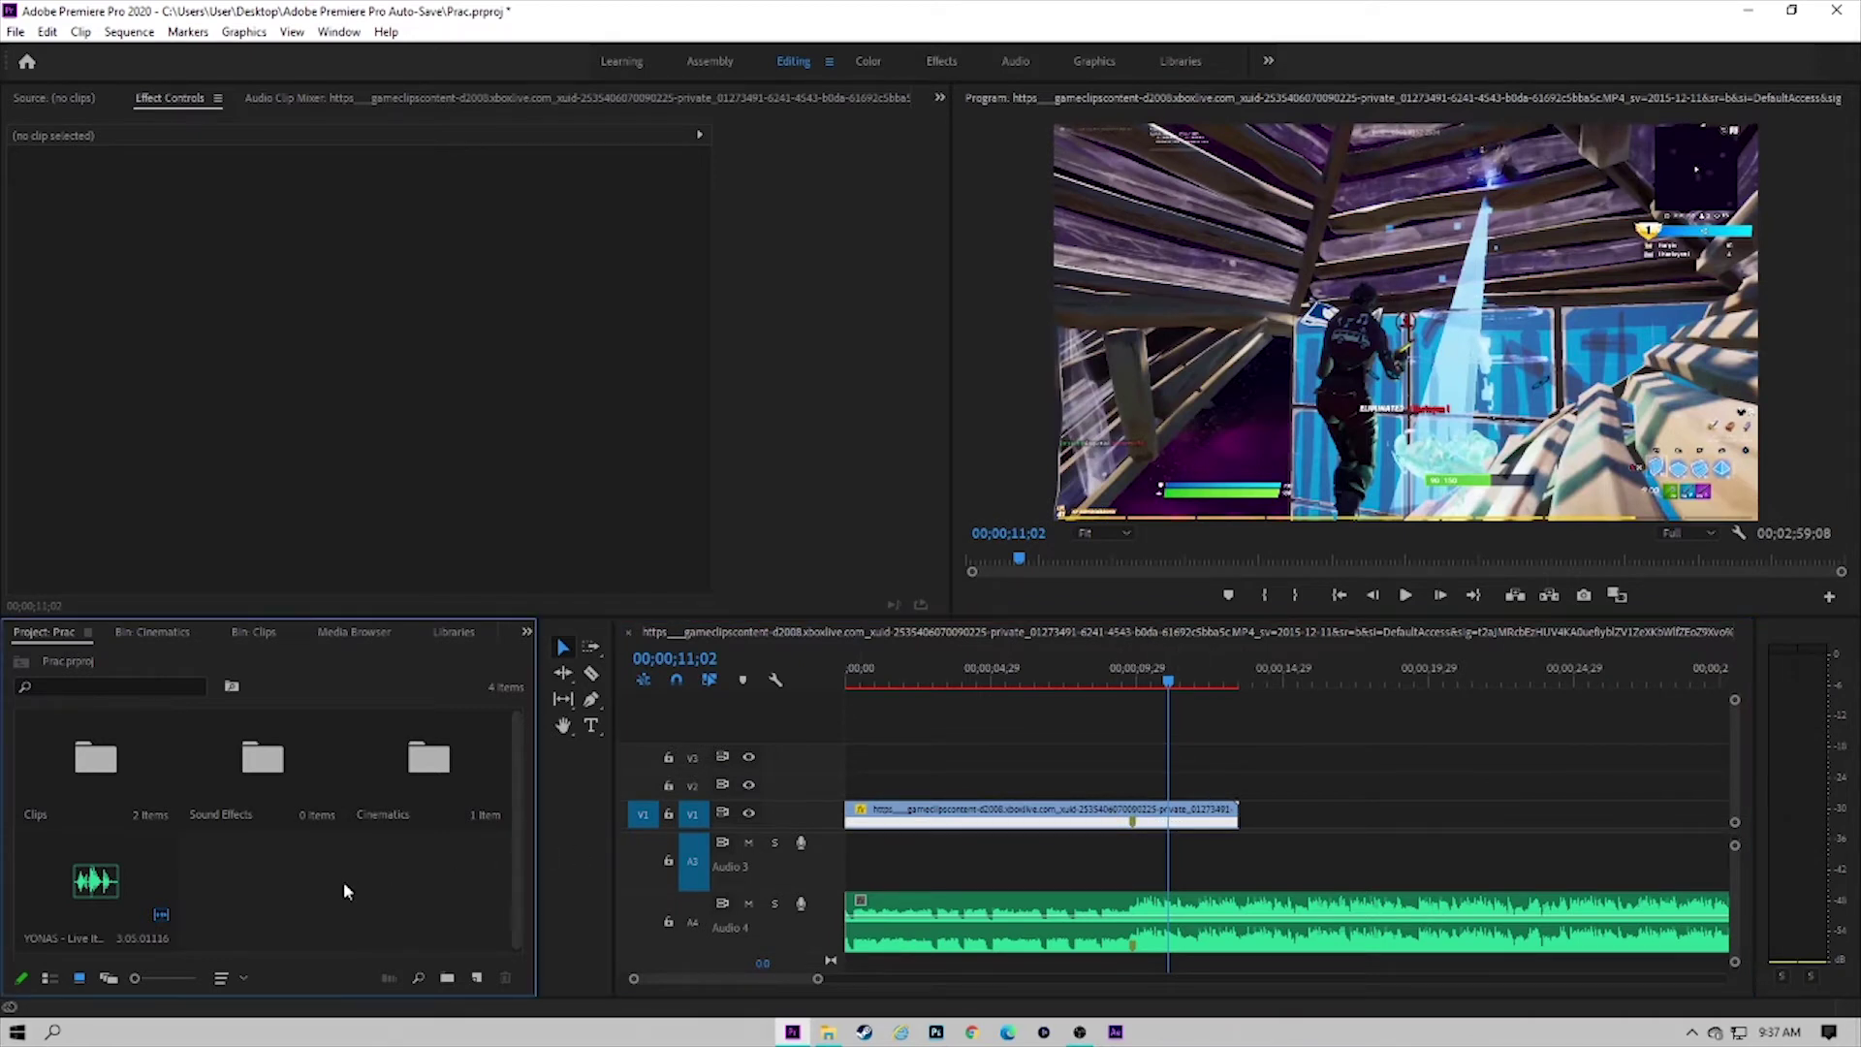
# Step: Place the Italyic 4.avi title from the Cinematics bin on track V2 near the sequence start and play it back
pyautogui.doubleClick(434, 781)
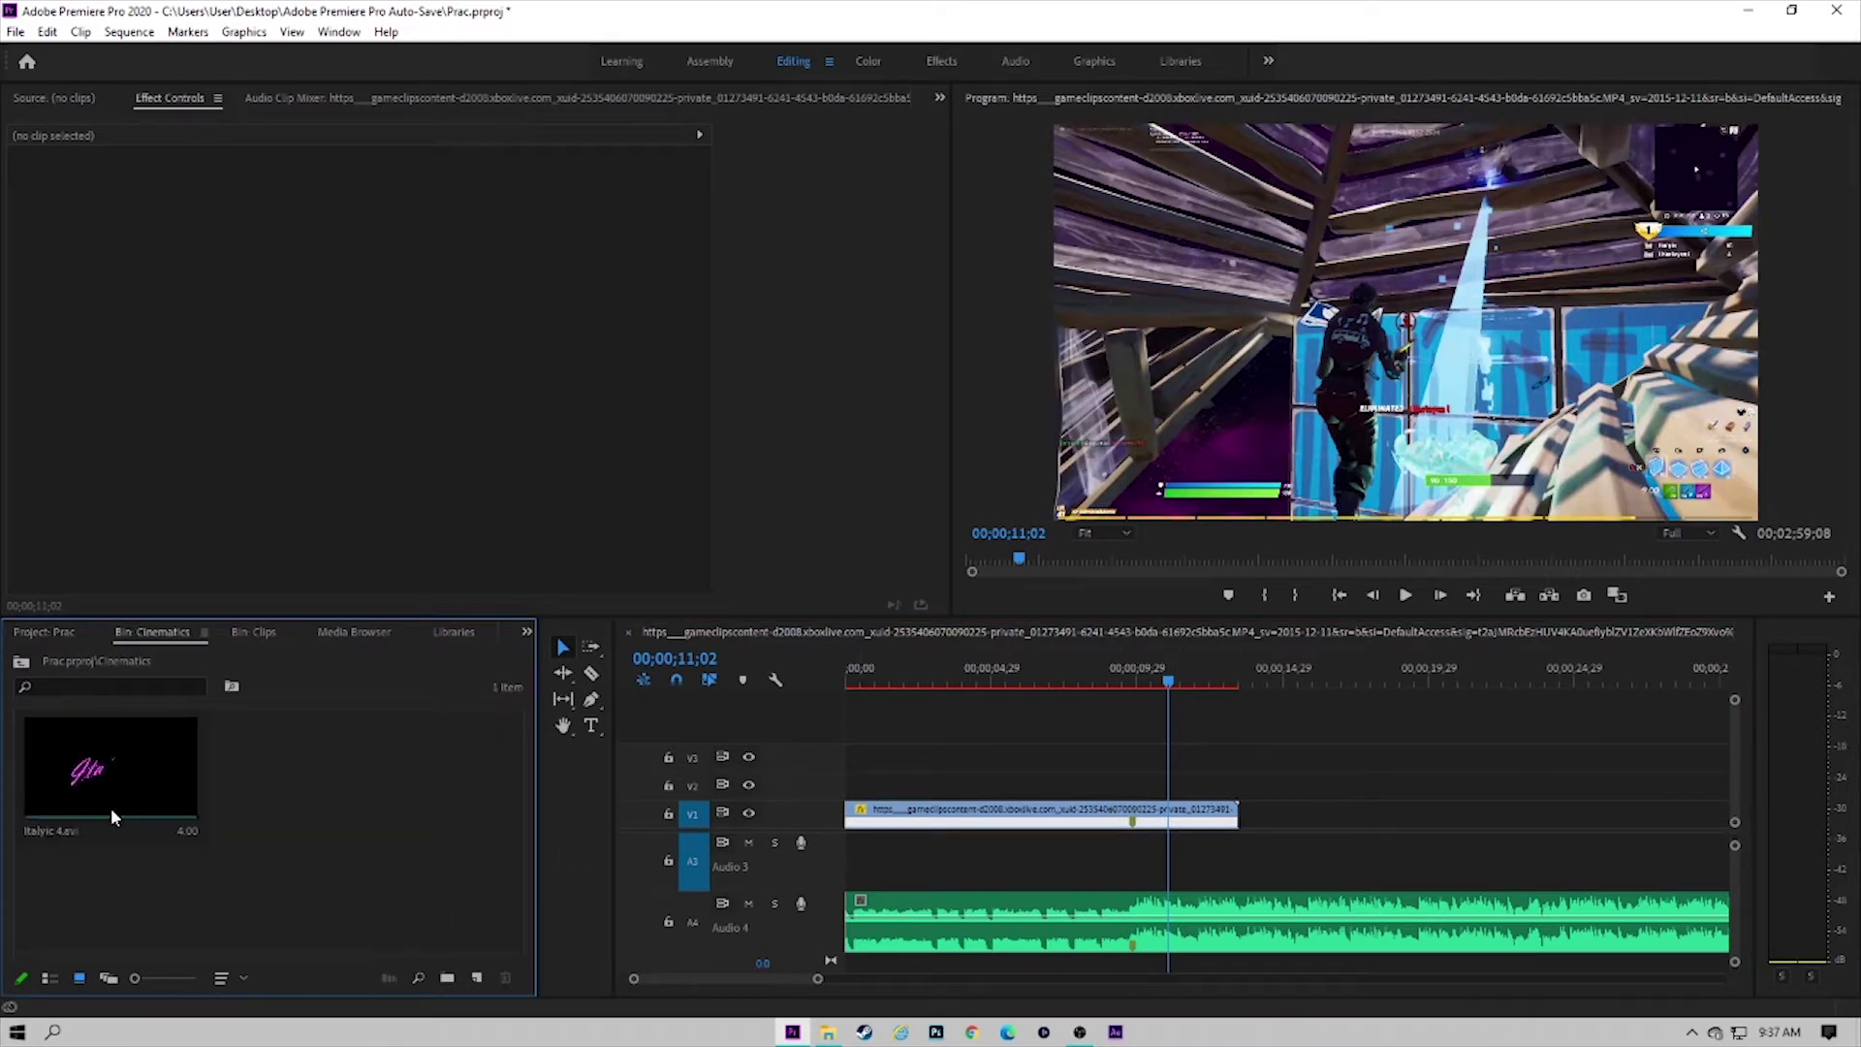
pyautogui.doubleClick(49, 800)
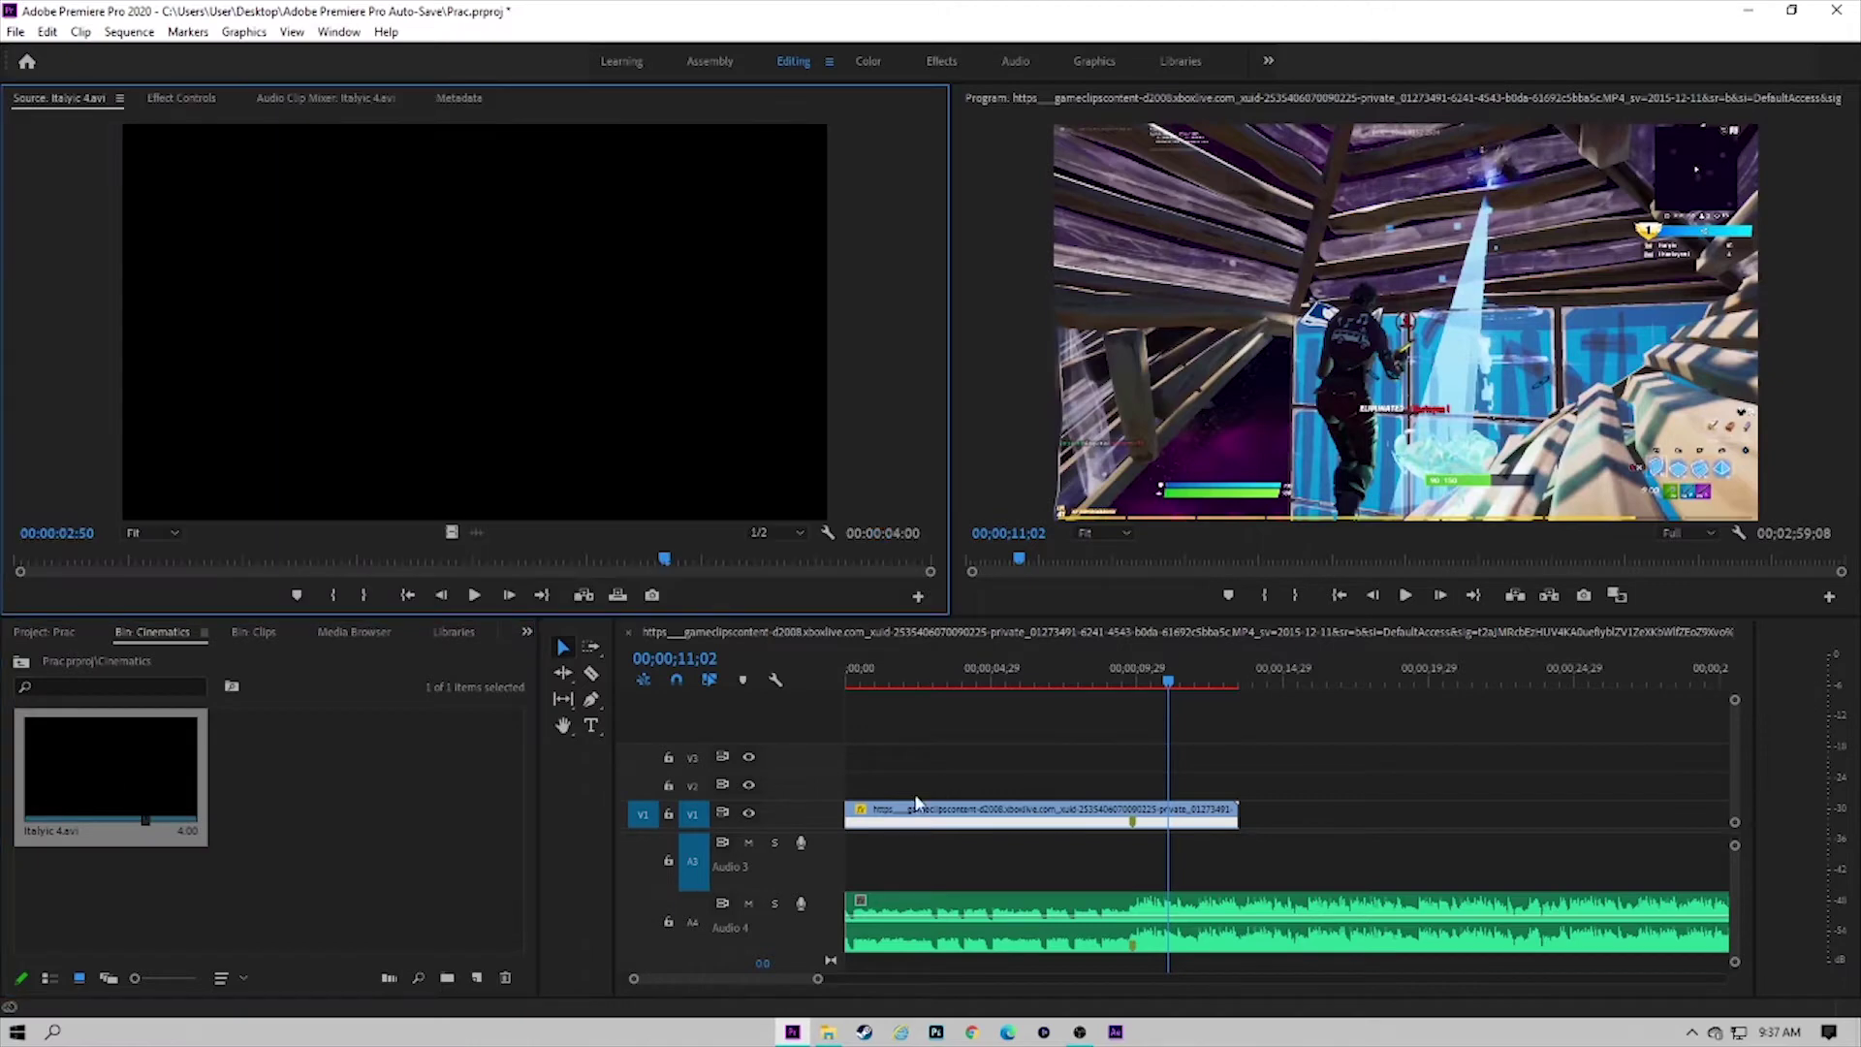
pyautogui.moveTo(160, 764); pyautogui.dragTo(883, 801)
pyautogui.click(876, 683)
pyautogui.press('space')
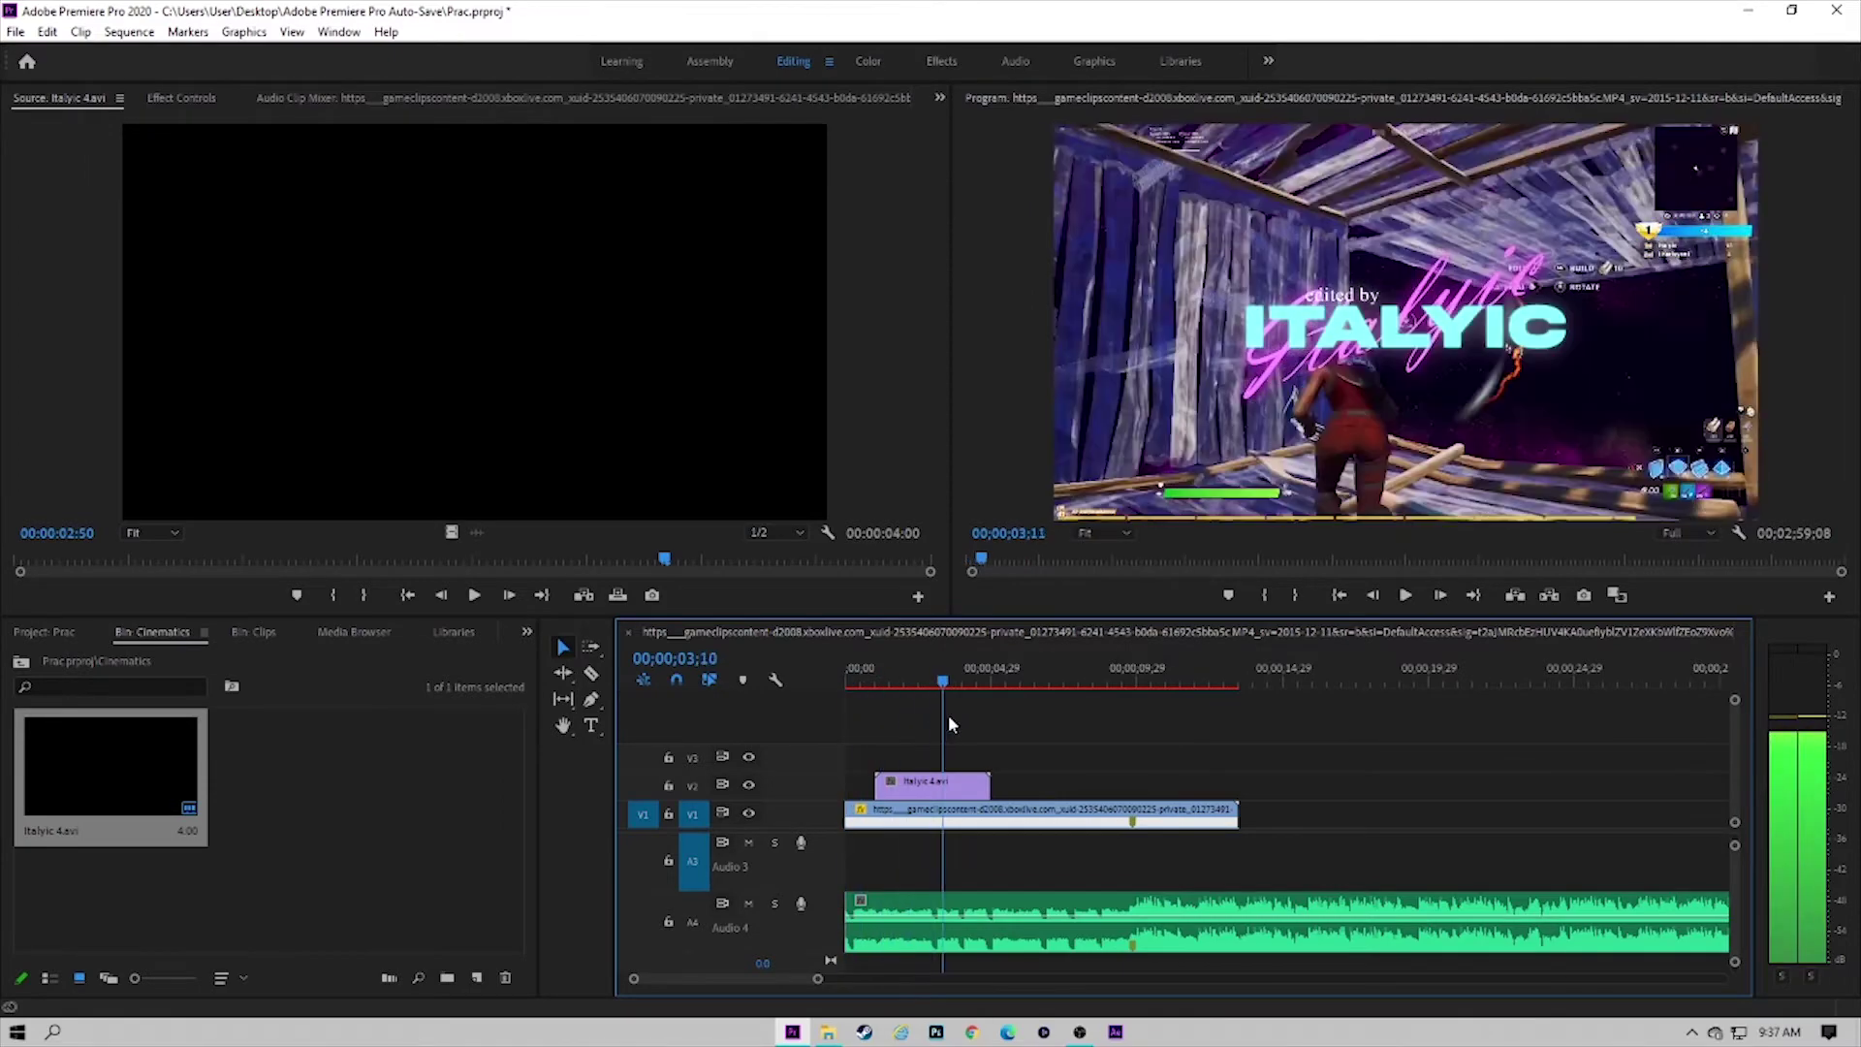
pyautogui.moveTo(1010, 725); pyautogui.dragTo(1071, 710)
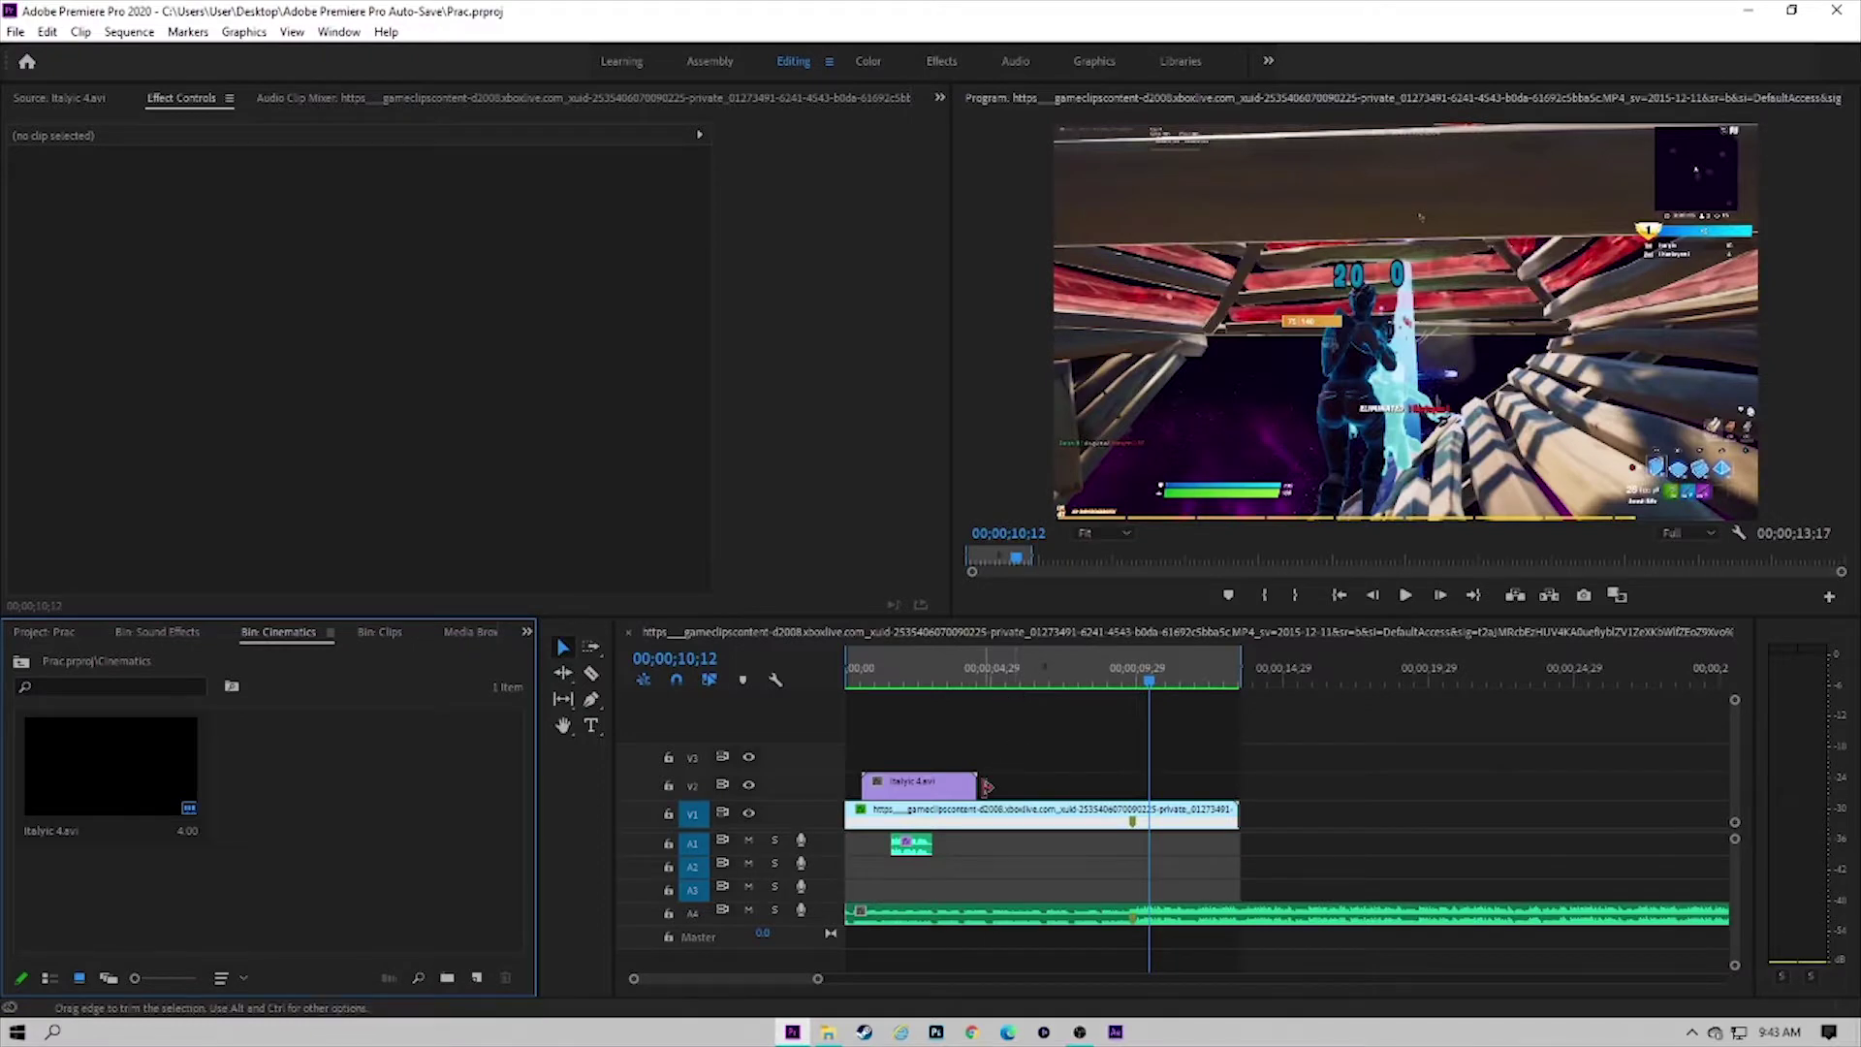
# Step: Split the gameplay clip on V1 at 00;00;09;25, right at the kill shot
pyautogui.click(594, 673)
pyautogui.scroll(2, 1128, 834)
pyautogui.moveTo(1160, 673); pyautogui.dragTo(1139, 672)
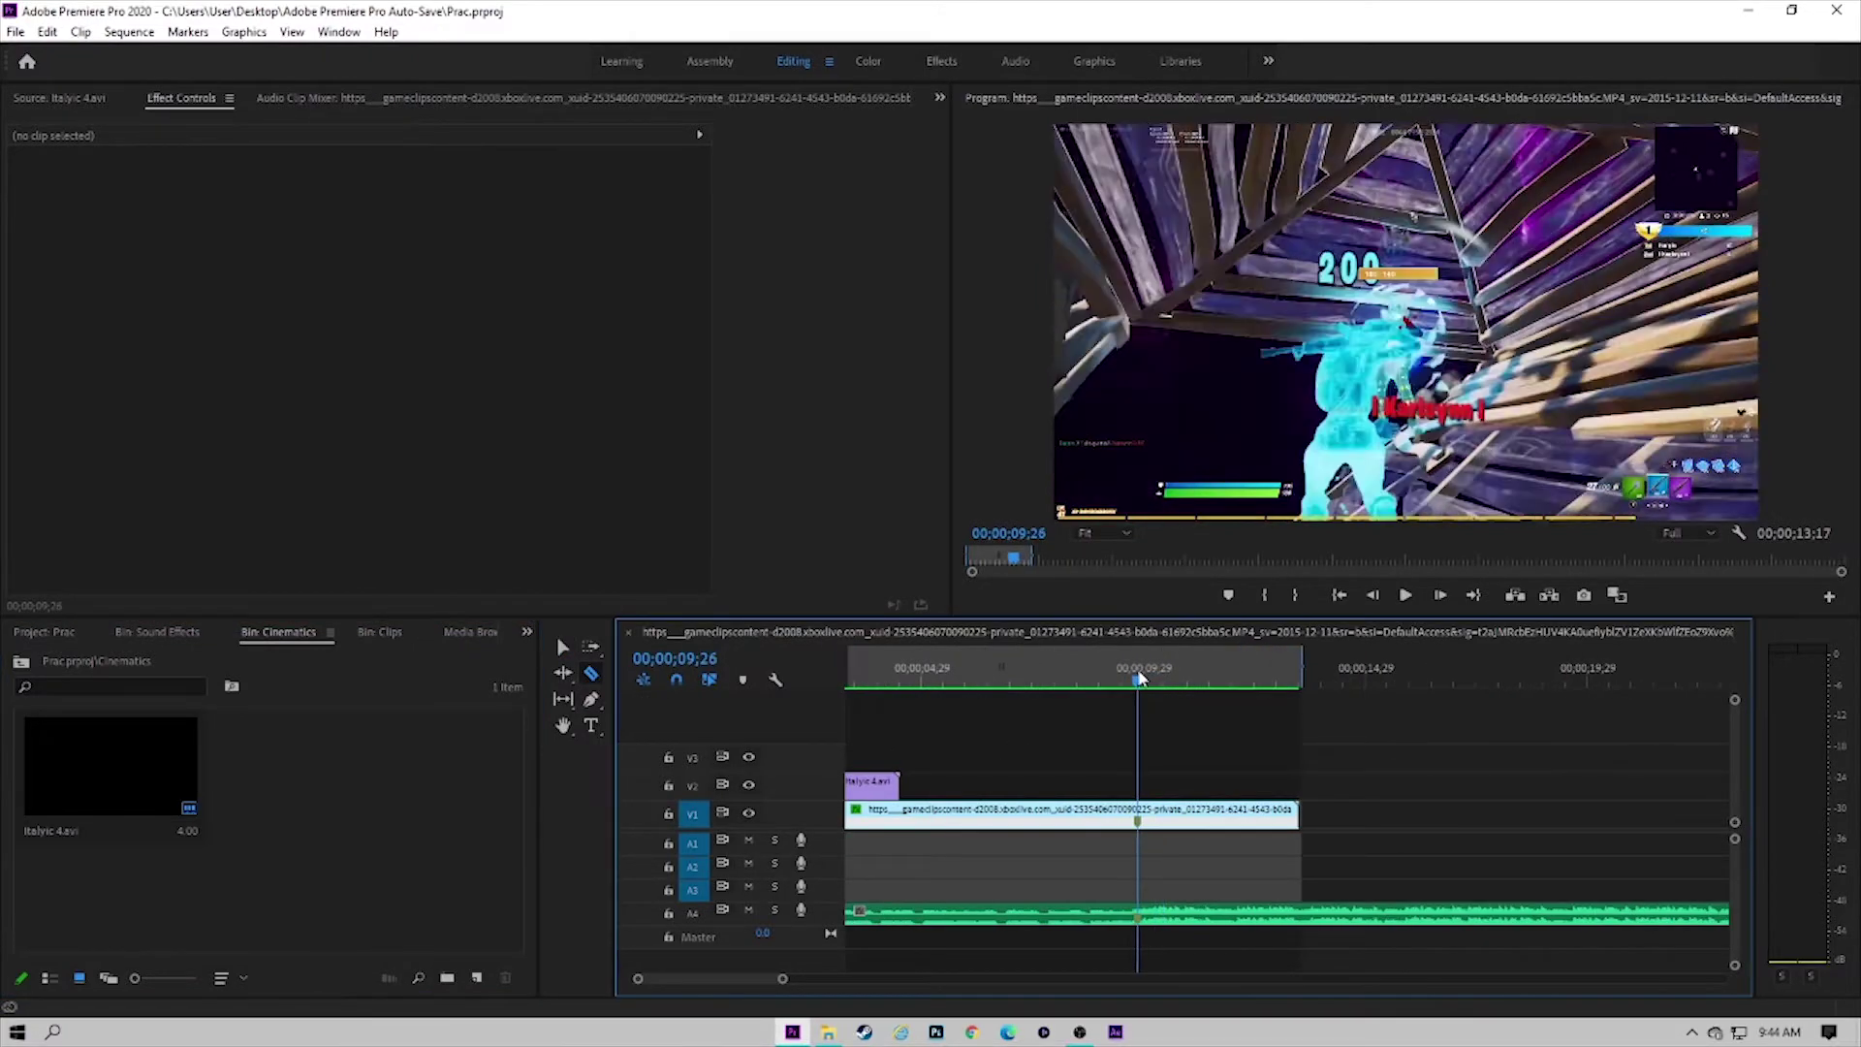
pyautogui.press('Left')
pyautogui.press('Left')
pyautogui.press('Left')
pyautogui.press('Right')
pyautogui.press('Right')
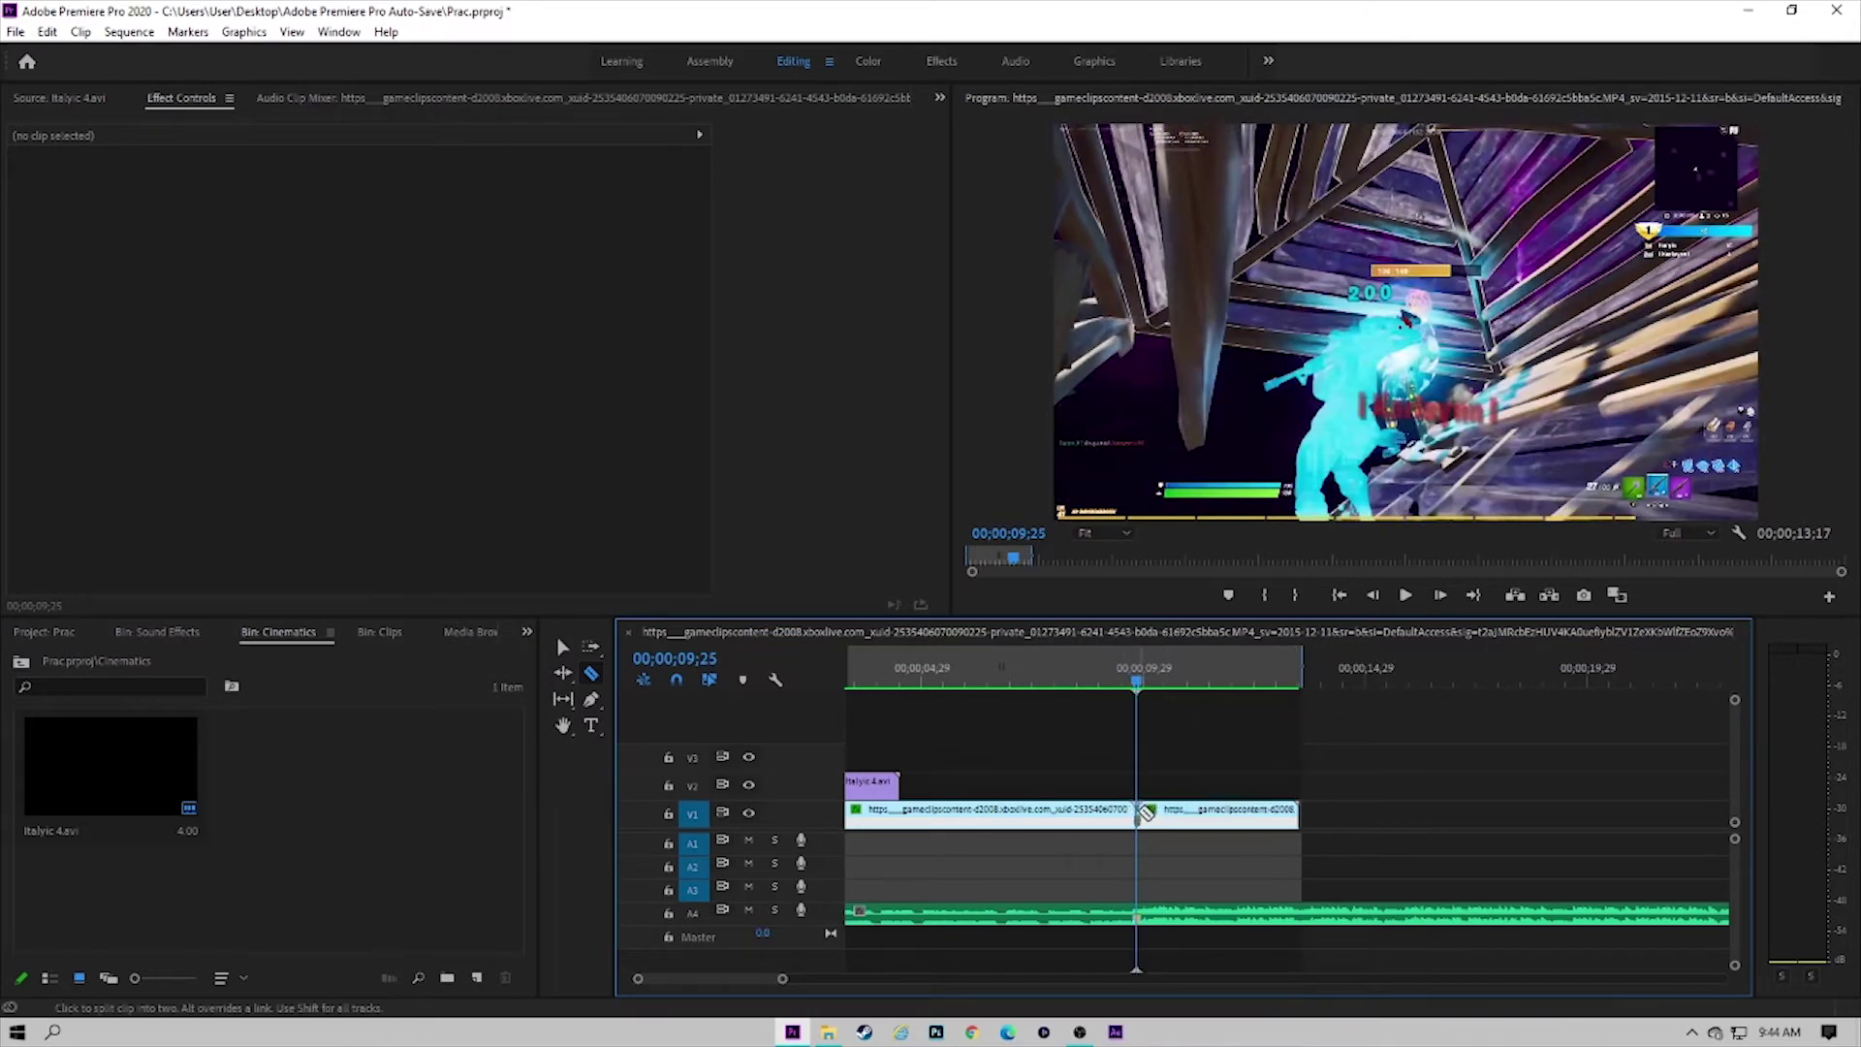
# Step: Find the S_Shake effect and apply it to the second part of the gameplay clip
pyautogui.click(528, 632)
pyautogui.click(591, 804)
pyautogui.click(136, 656)
pyautogui.write('s_shake')
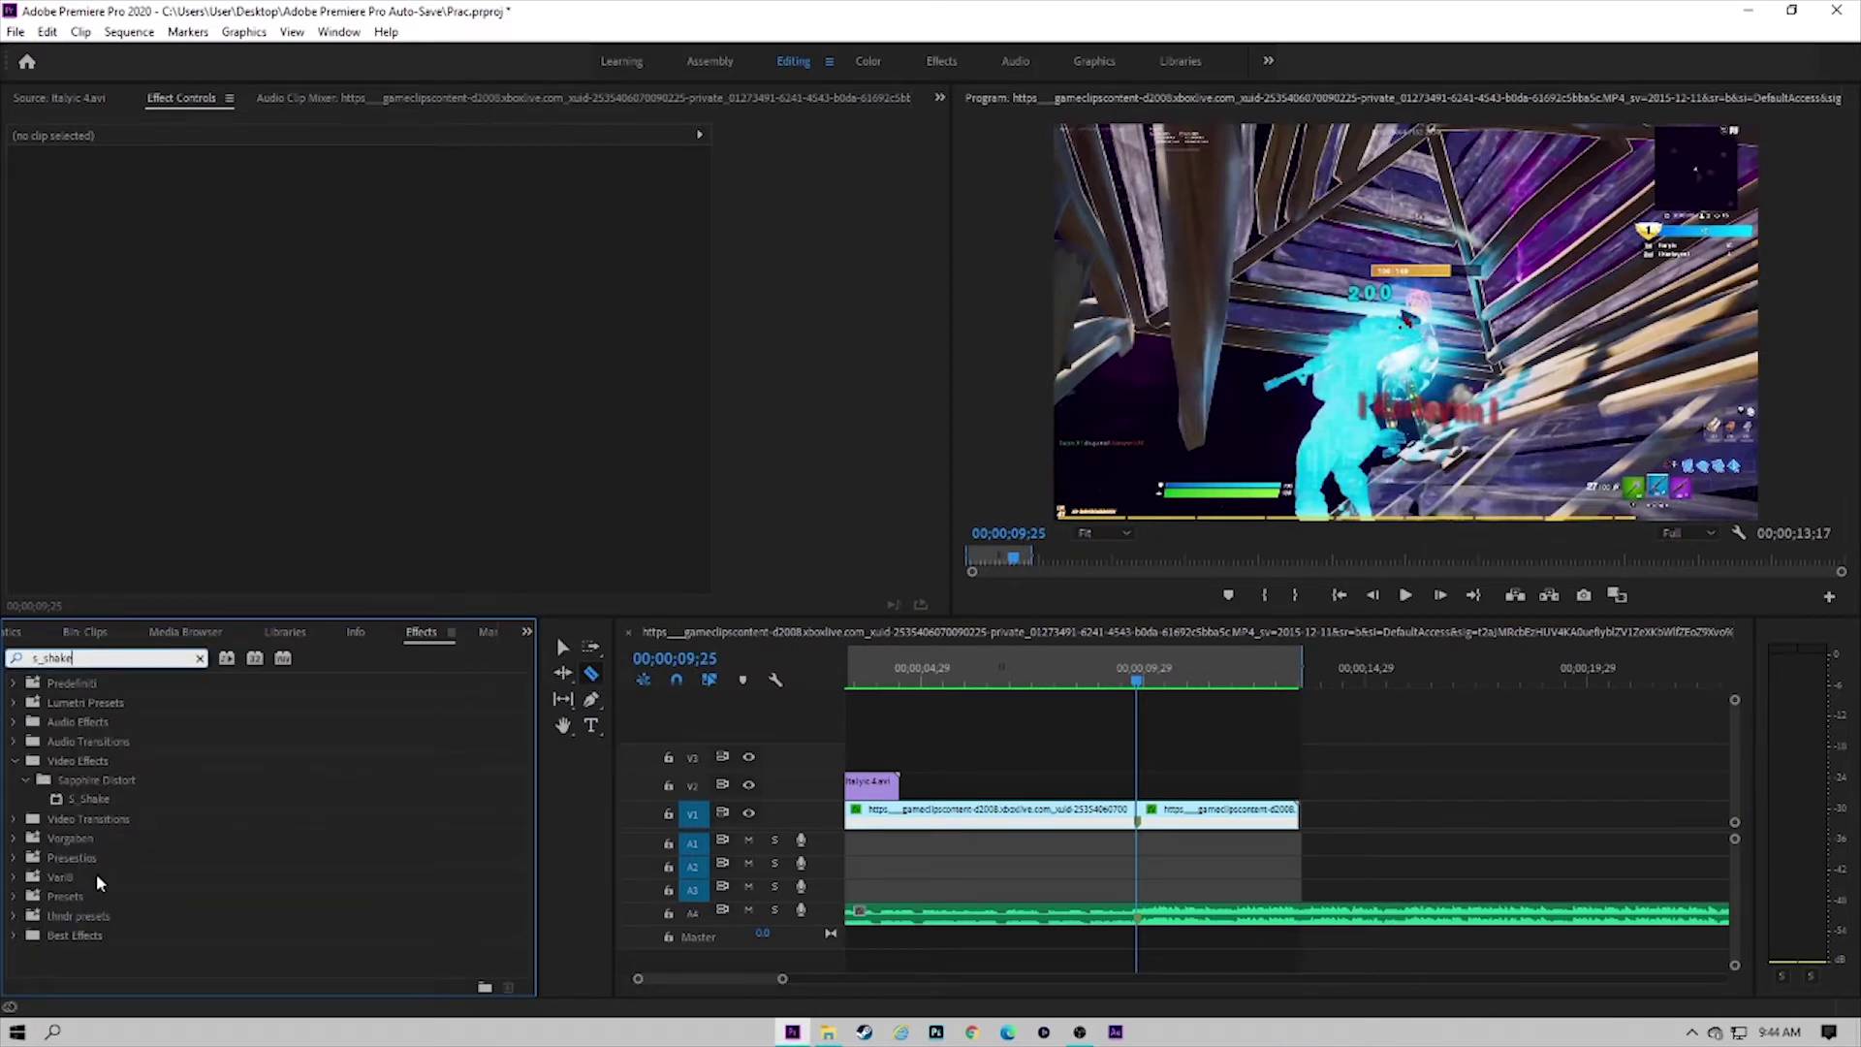
pyautogui.click(81, 800)
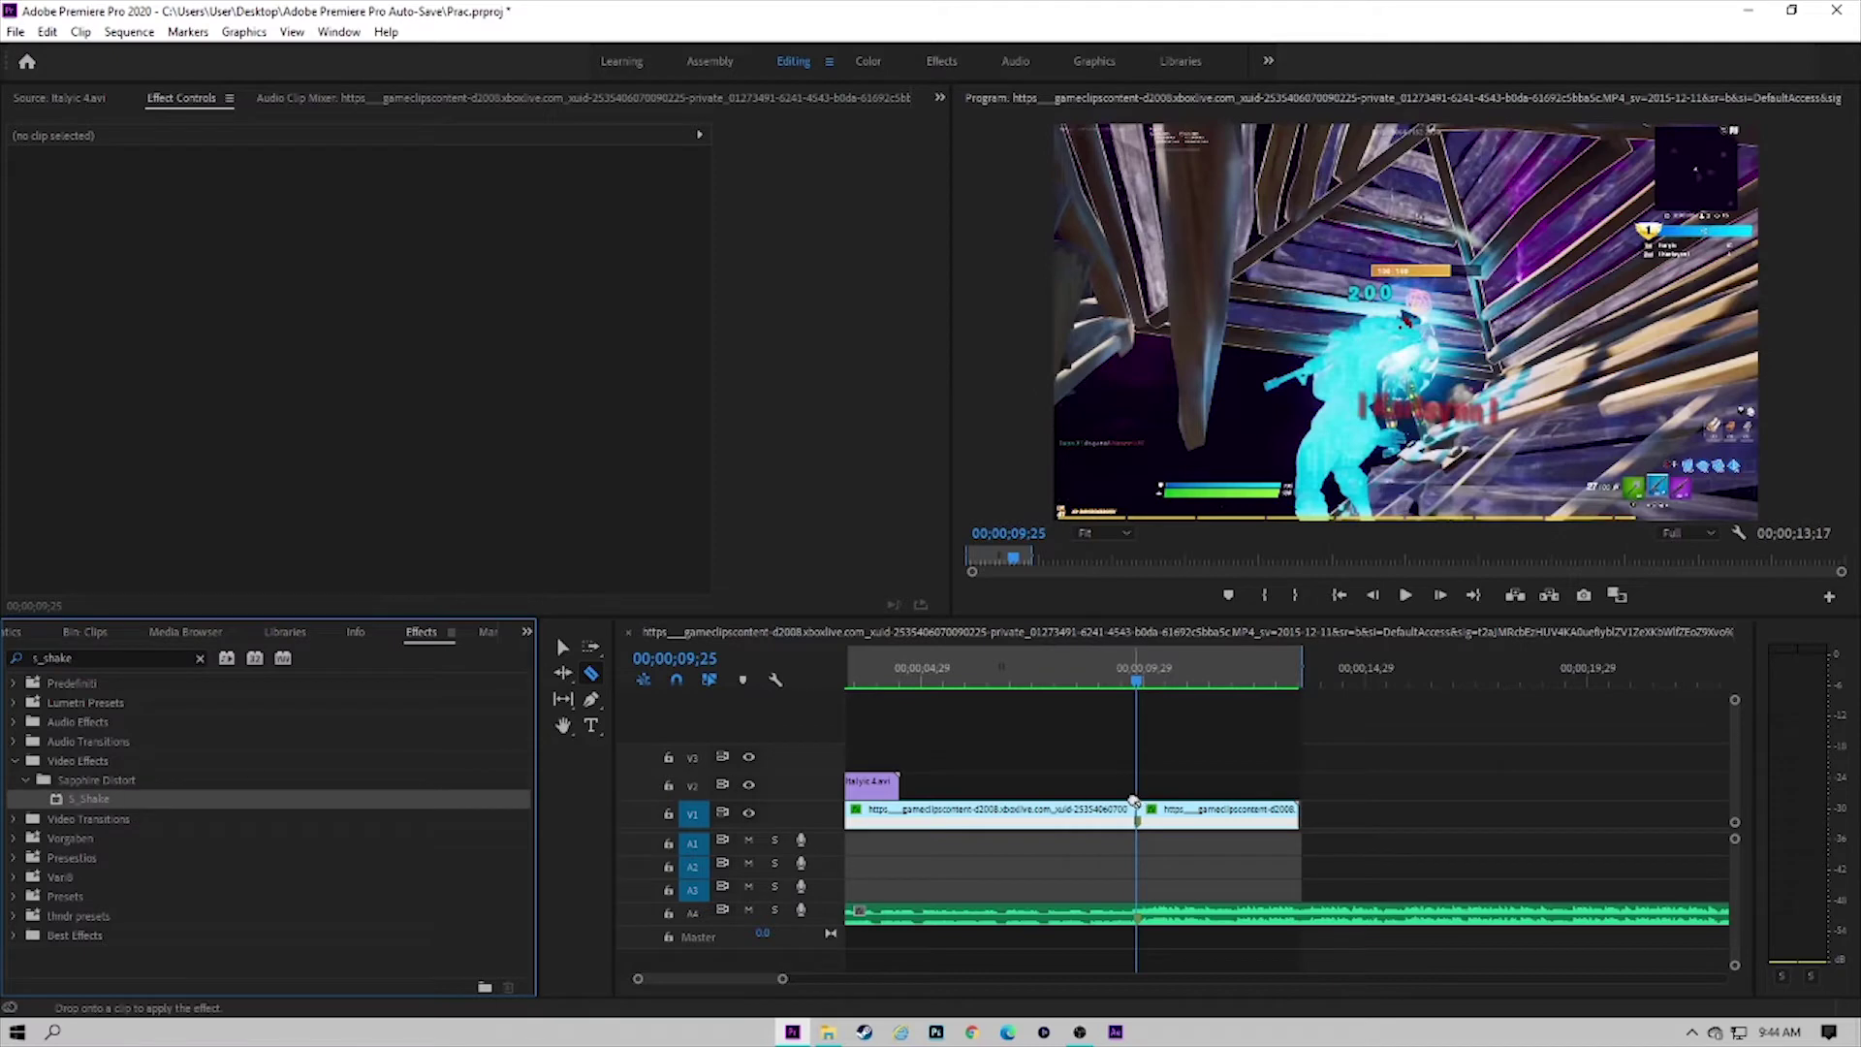
pyautogui.moveTo(1176, 813); pyautogui.dragTo(1175, 812)
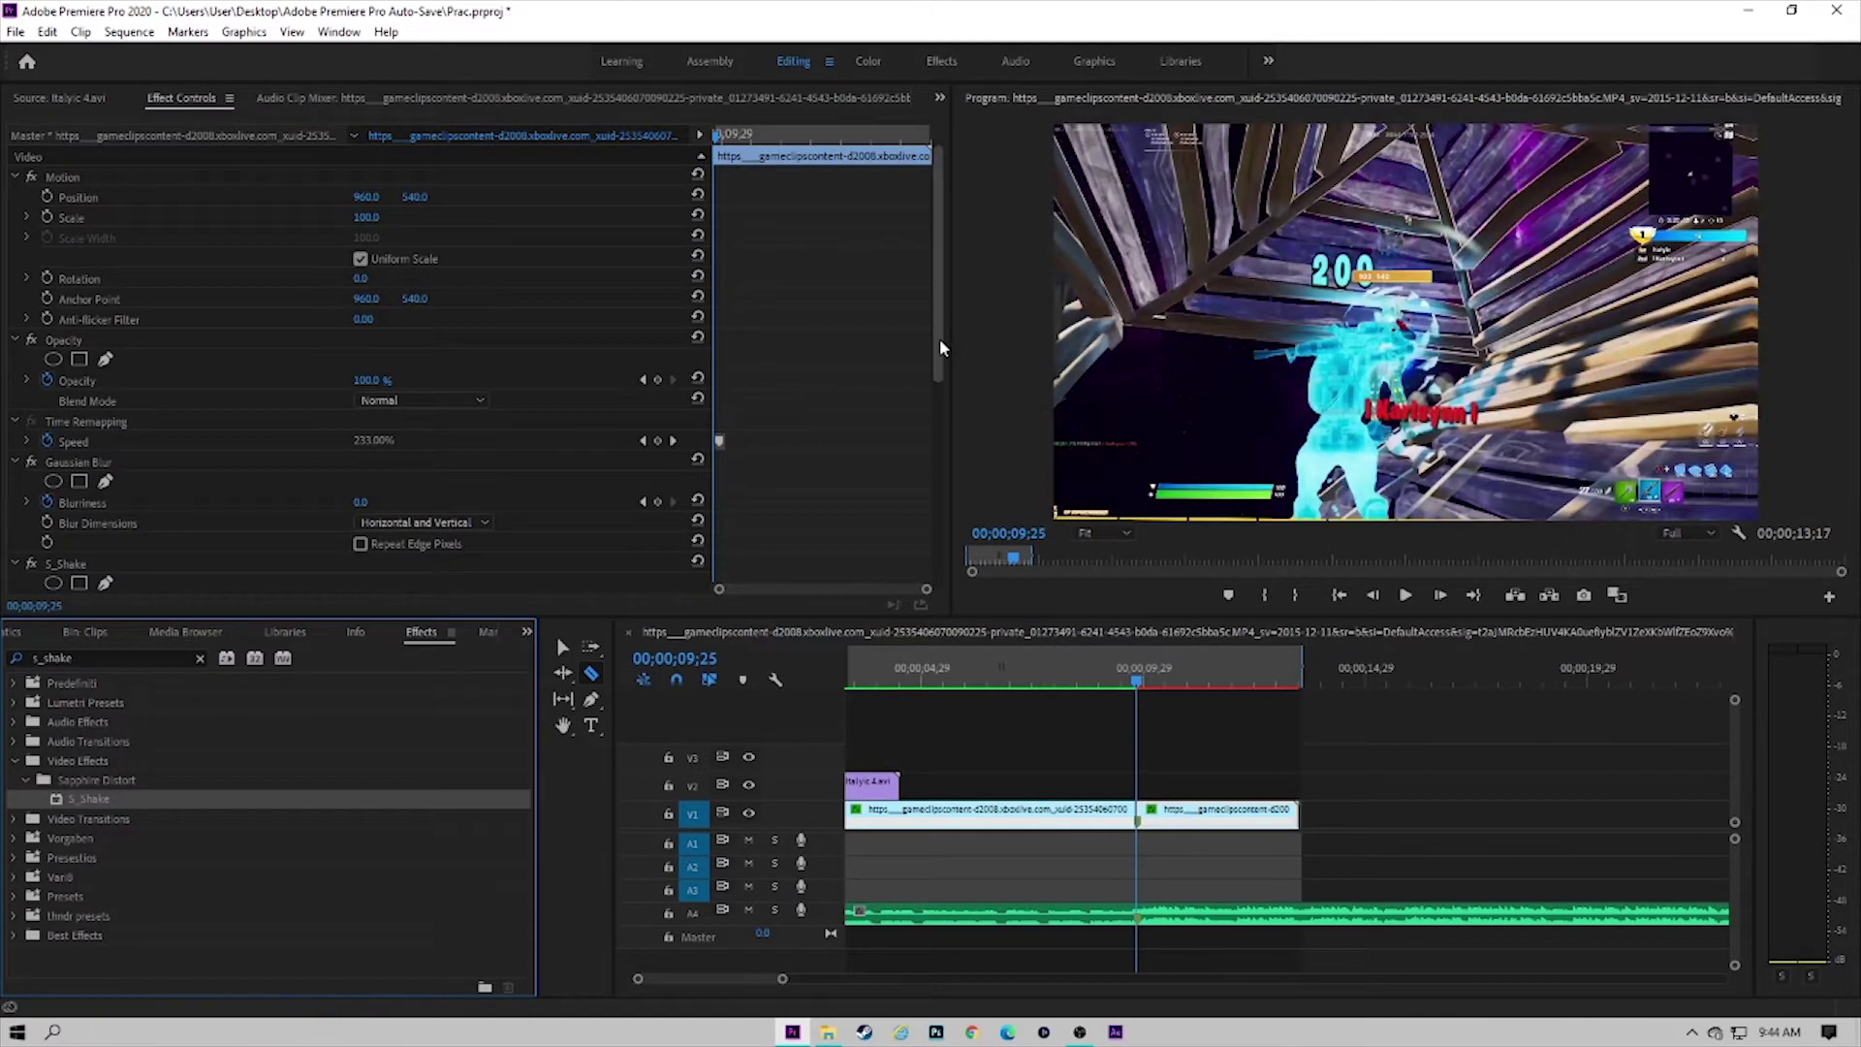
# Step: Load the Shake preset in S_Shake, keyframe Amplitude at 1.200 at the clip's start and set Frequency to 8.00
pyautogui.scroll(-5, 939, 346)
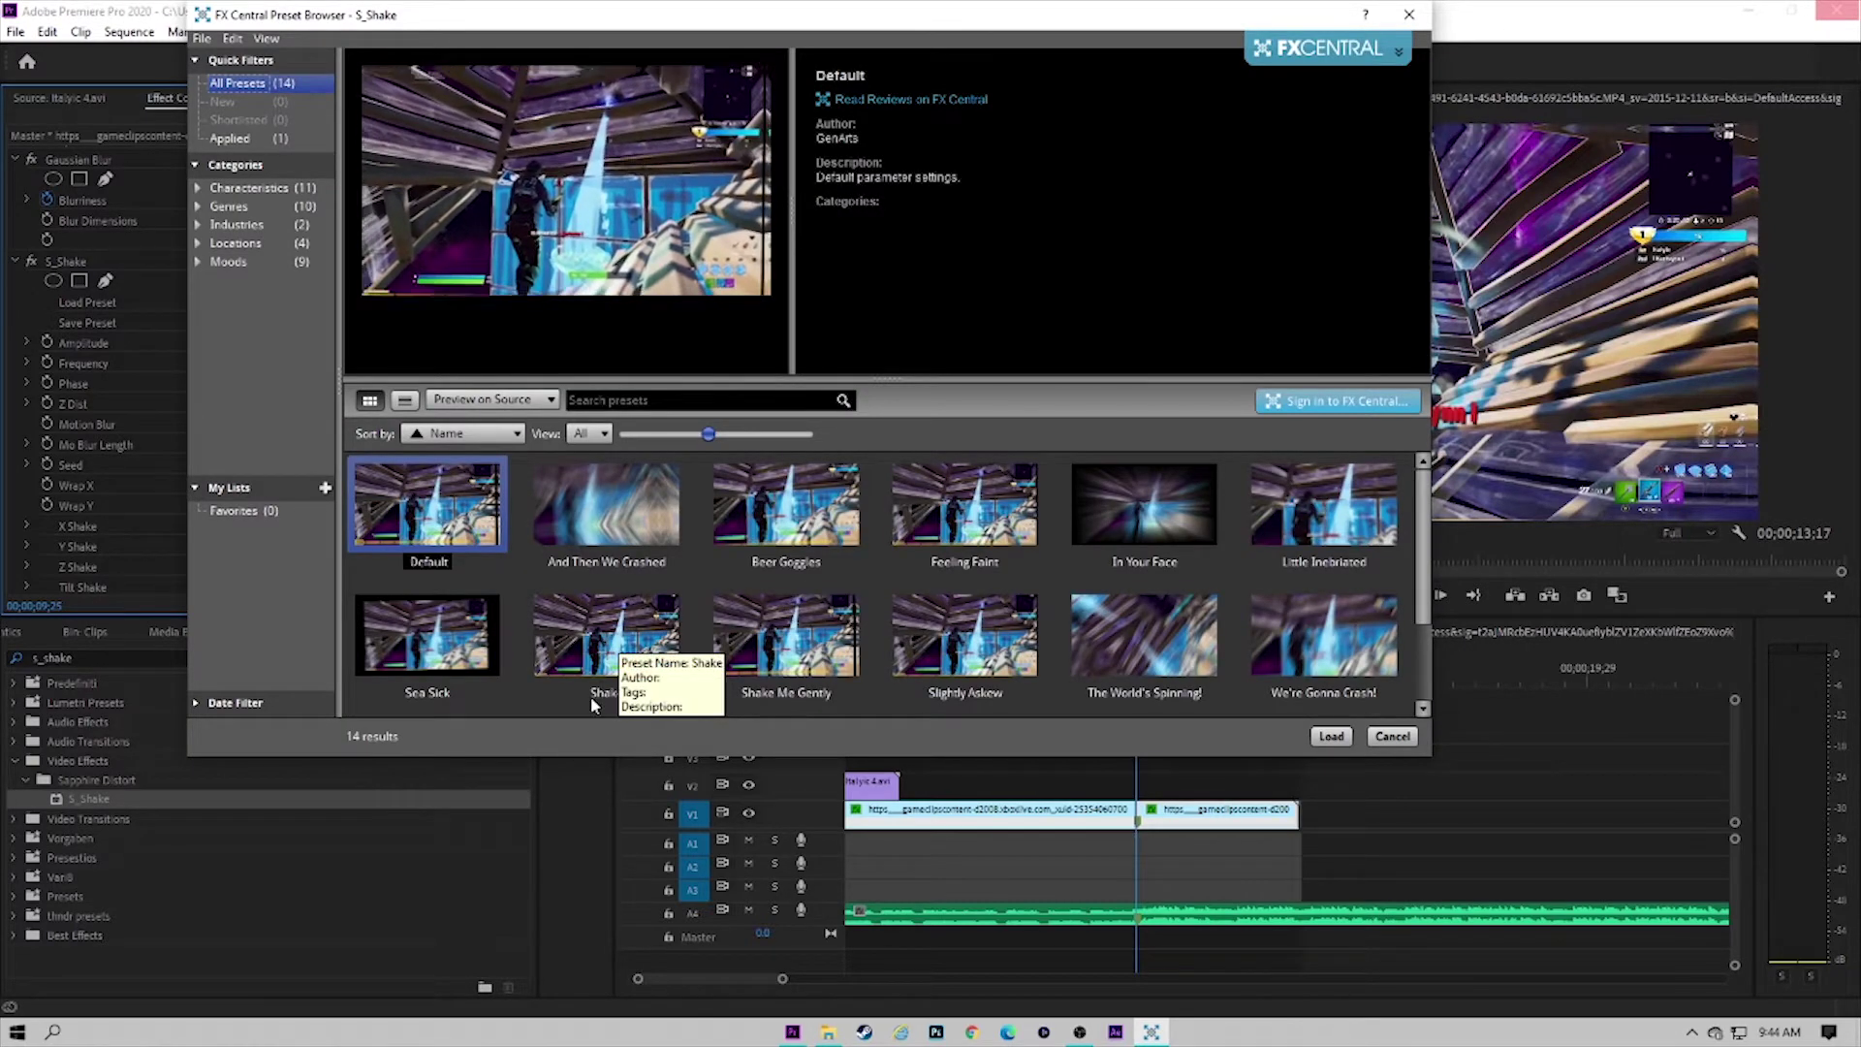
pyautogui.doubleClick(620, 642)
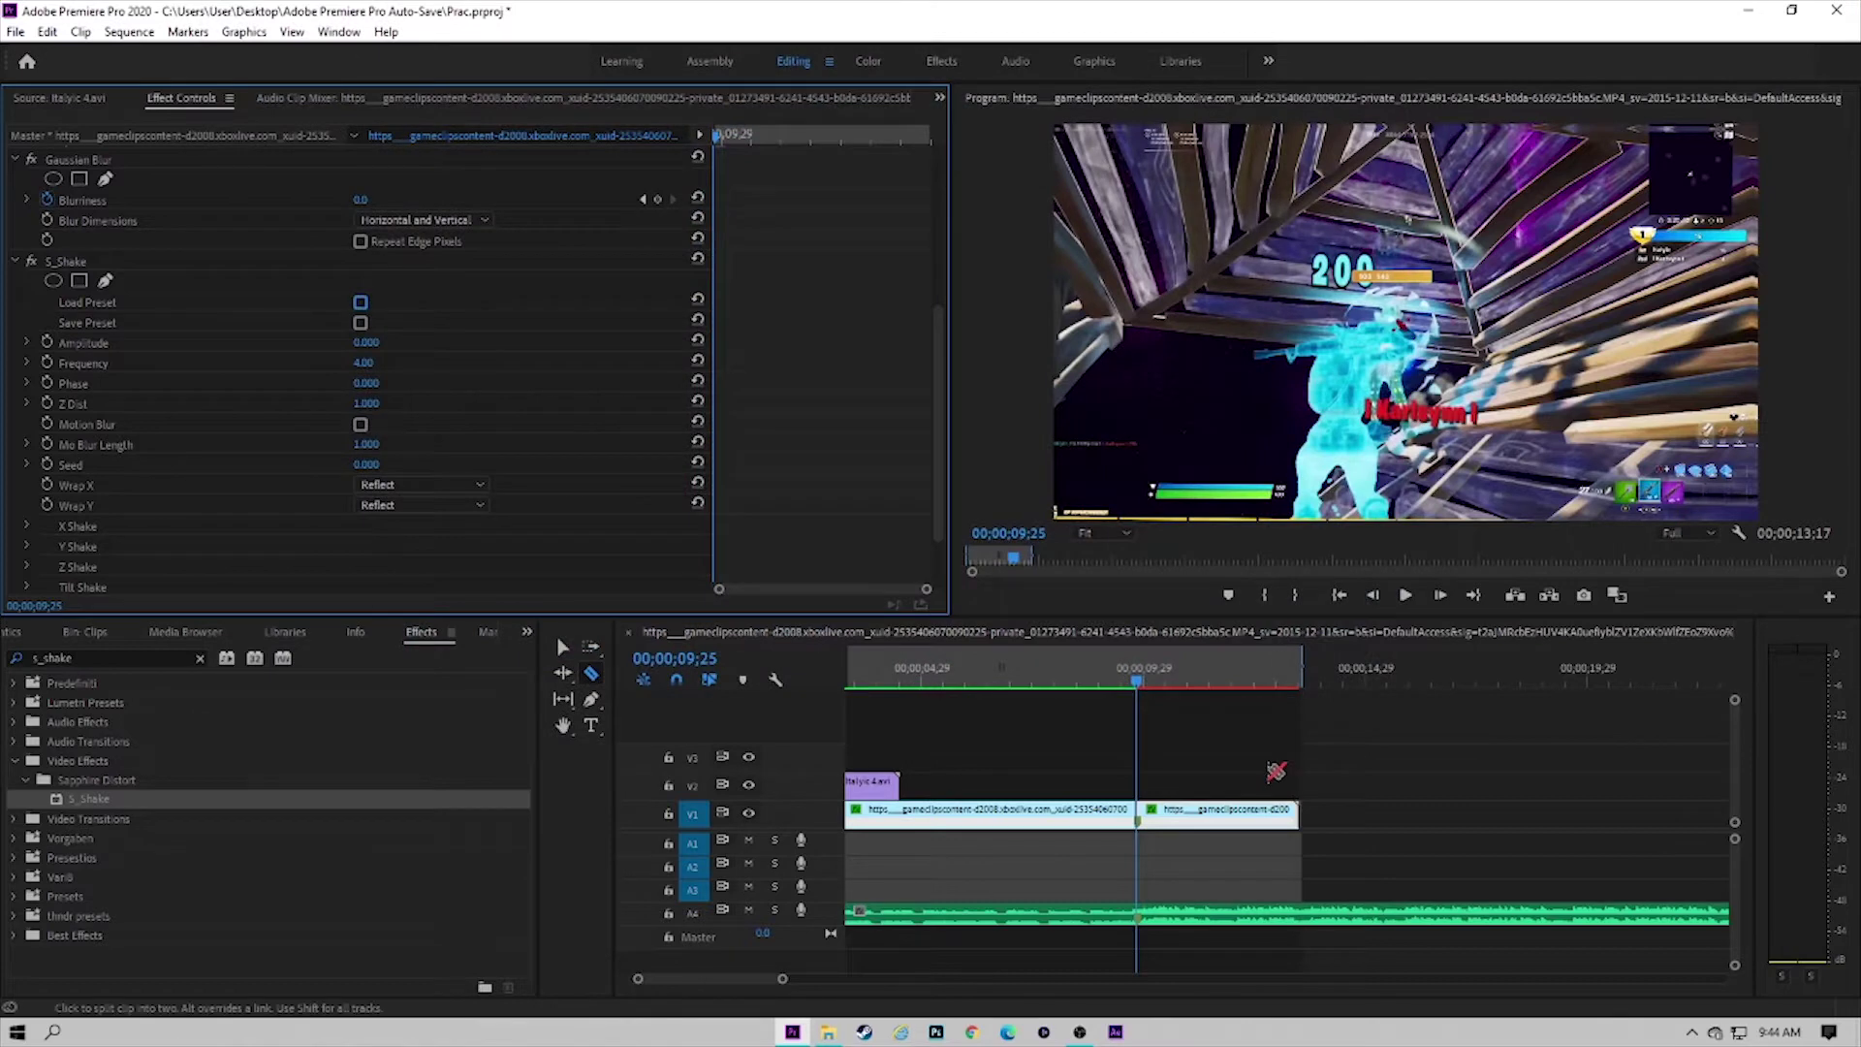
pyautogui.click(46, 342)
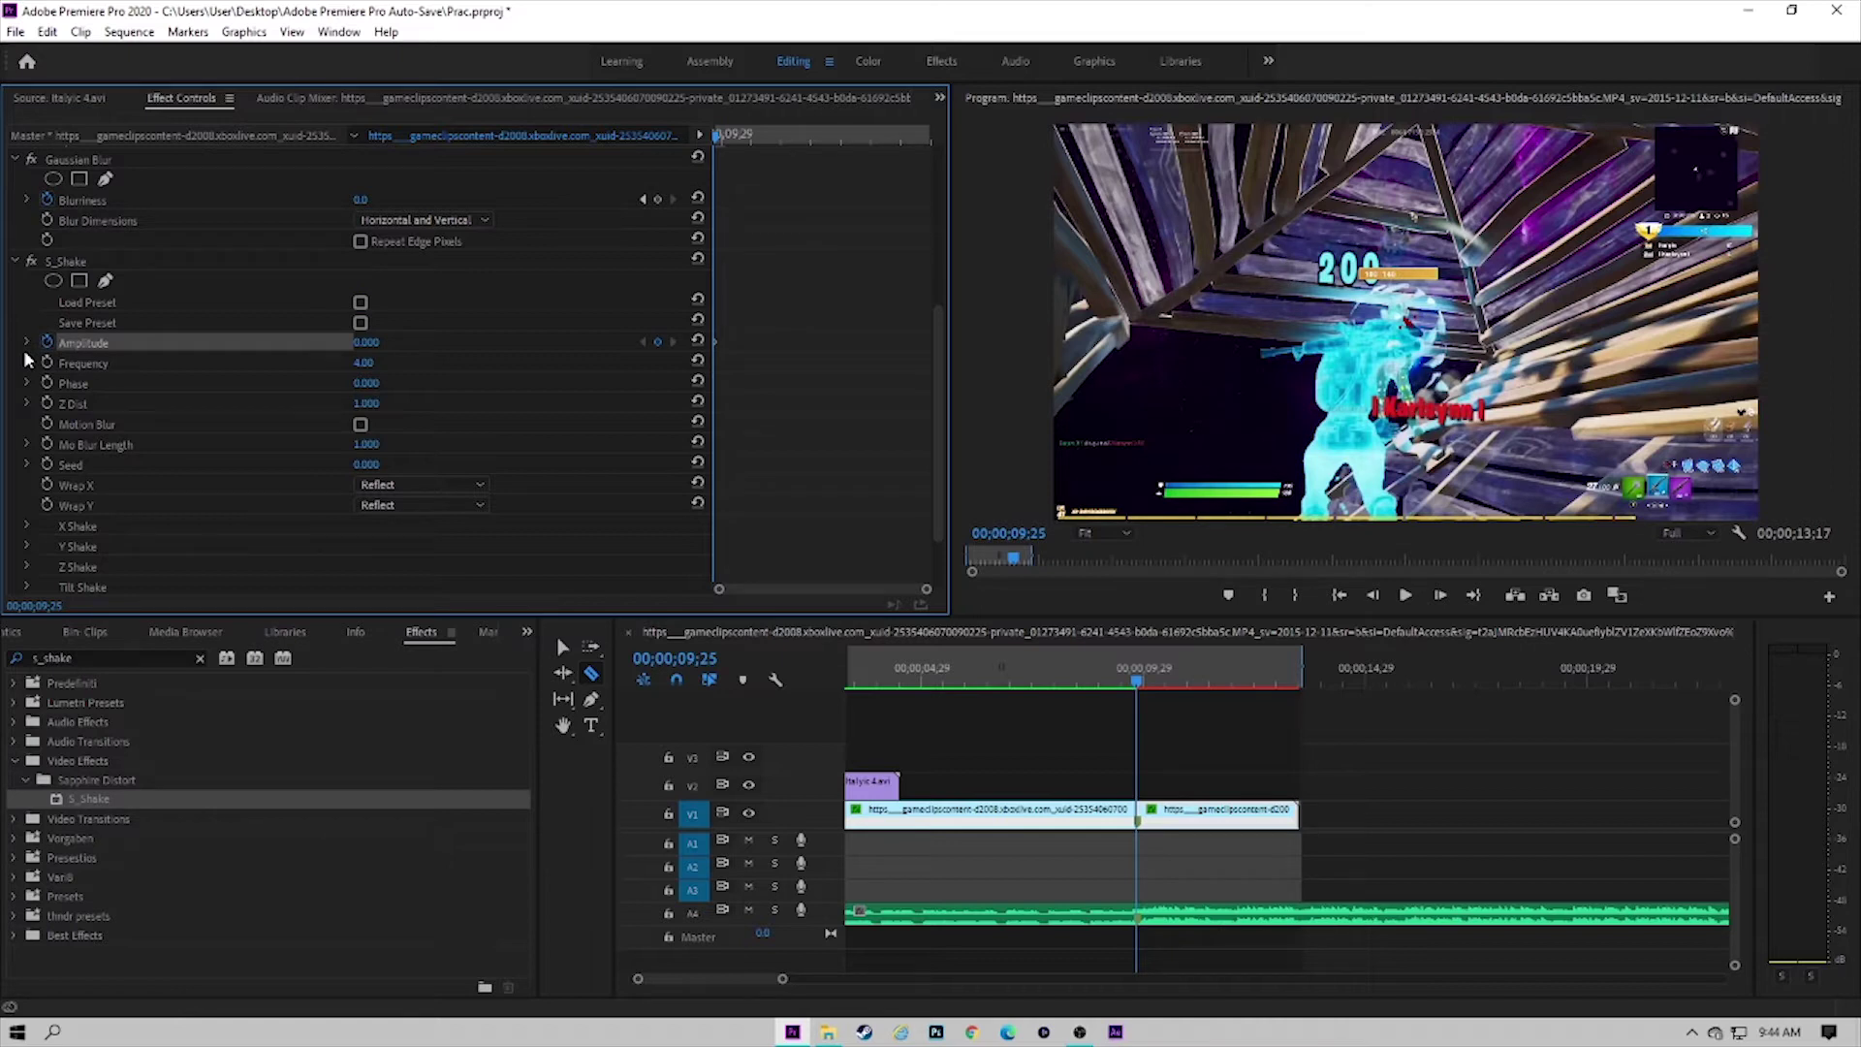
pyautogui.press('Return')
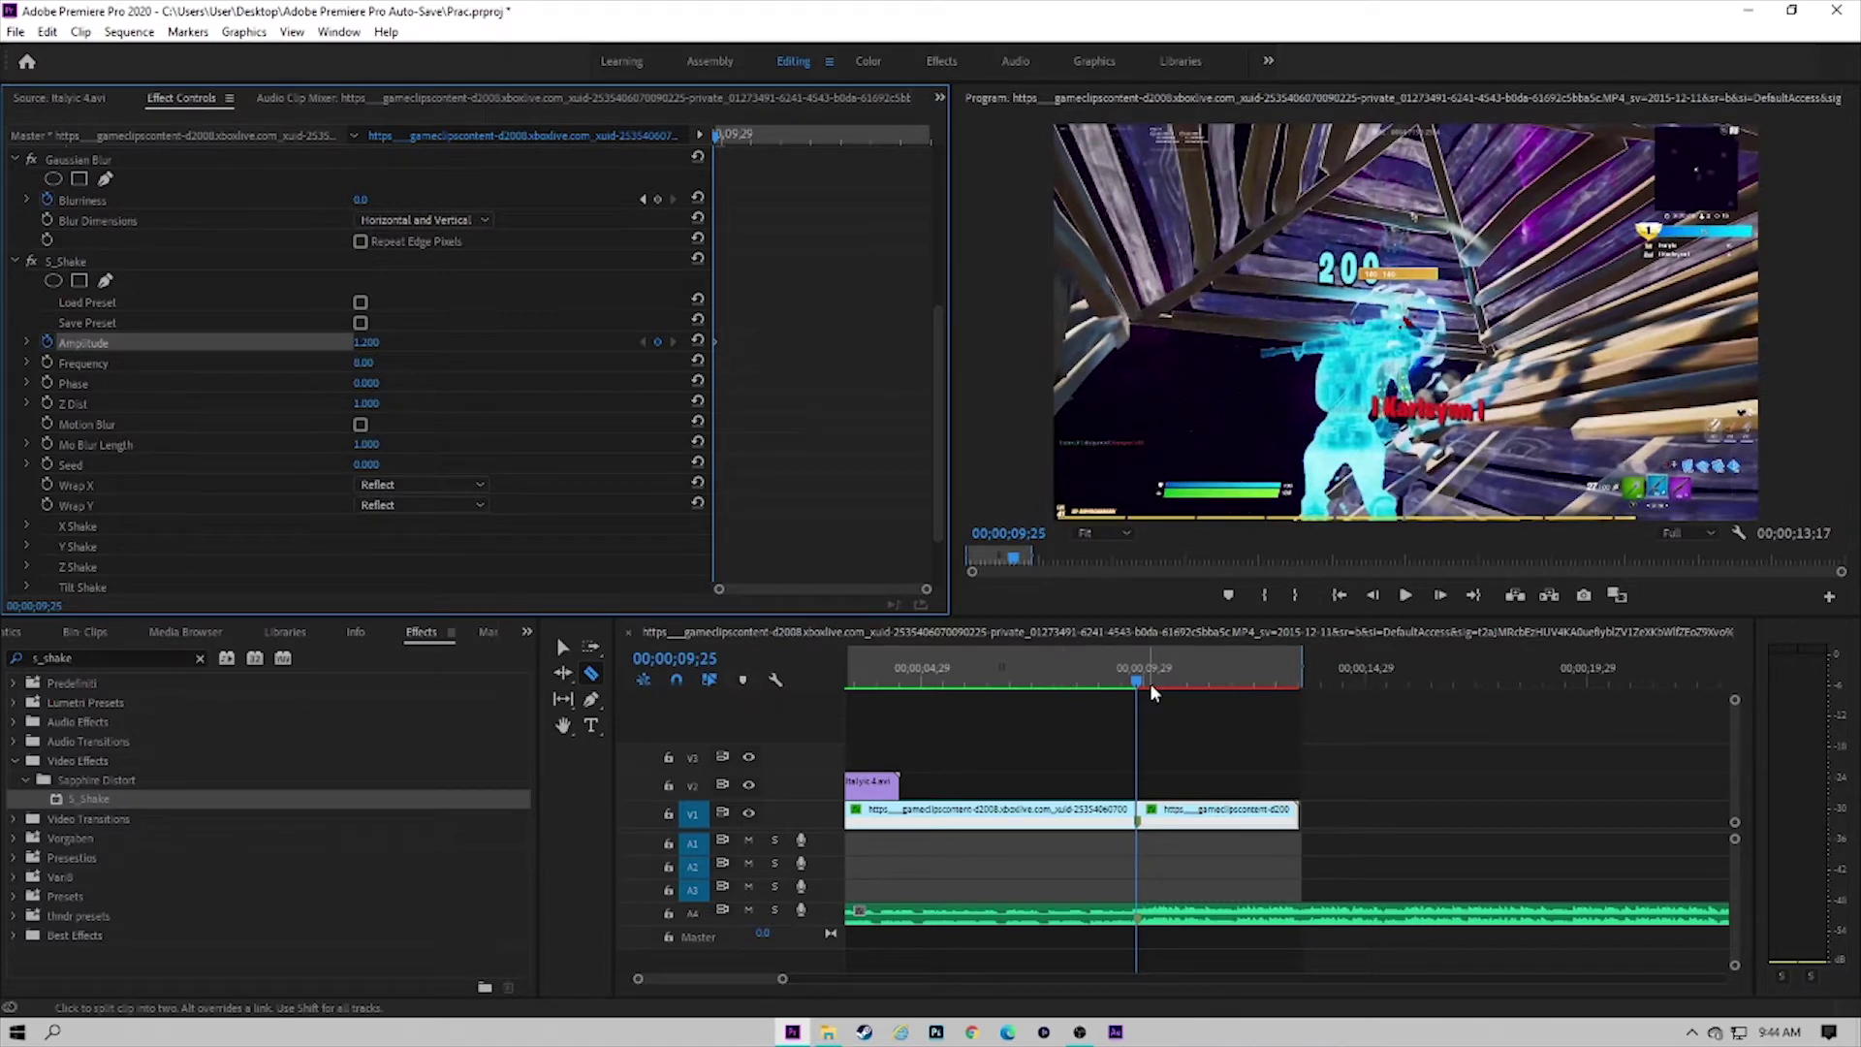
# Step: Add an S_Shake Amplitude keyframe of 0 at 00;00;12;29, near the end of the second gameplay clip
pyautogui.click(563, 647)
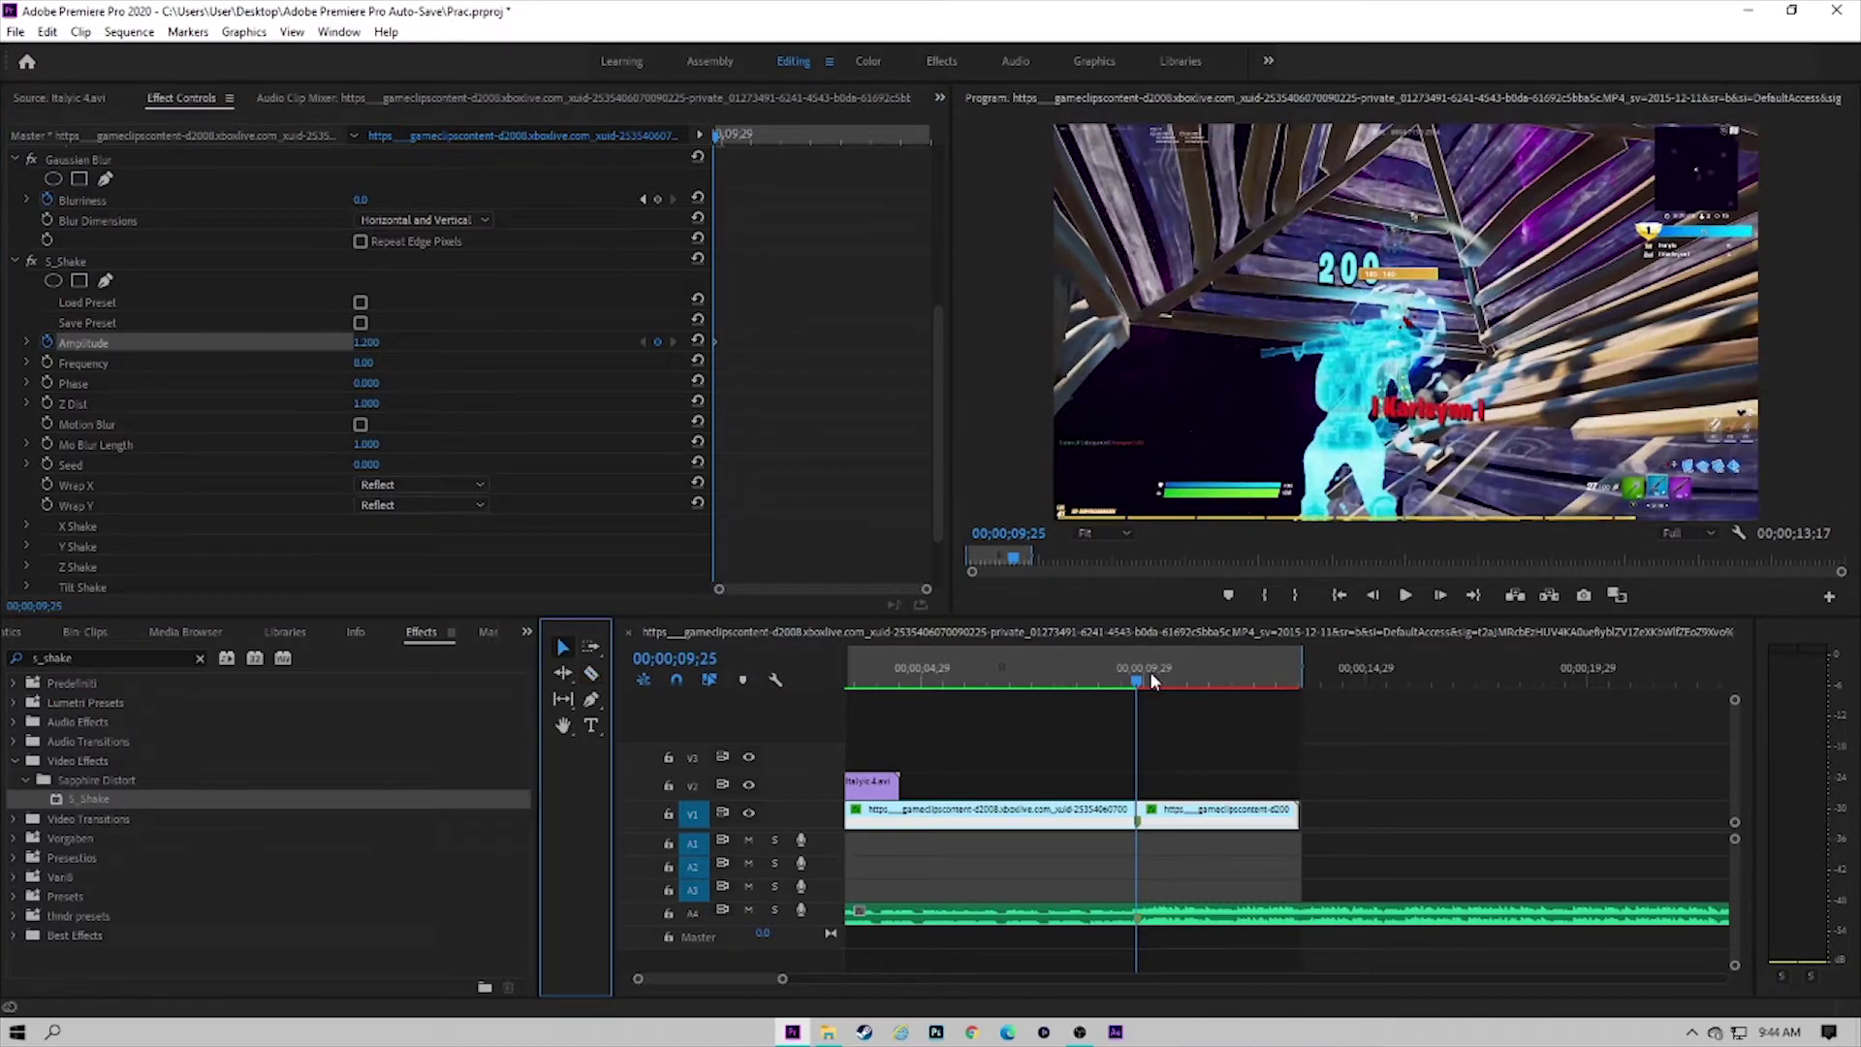
pyautogui.moveTo(1172, 678); pyautogui.dragTo(1278, 679)
pyautogui.click(658, 342)
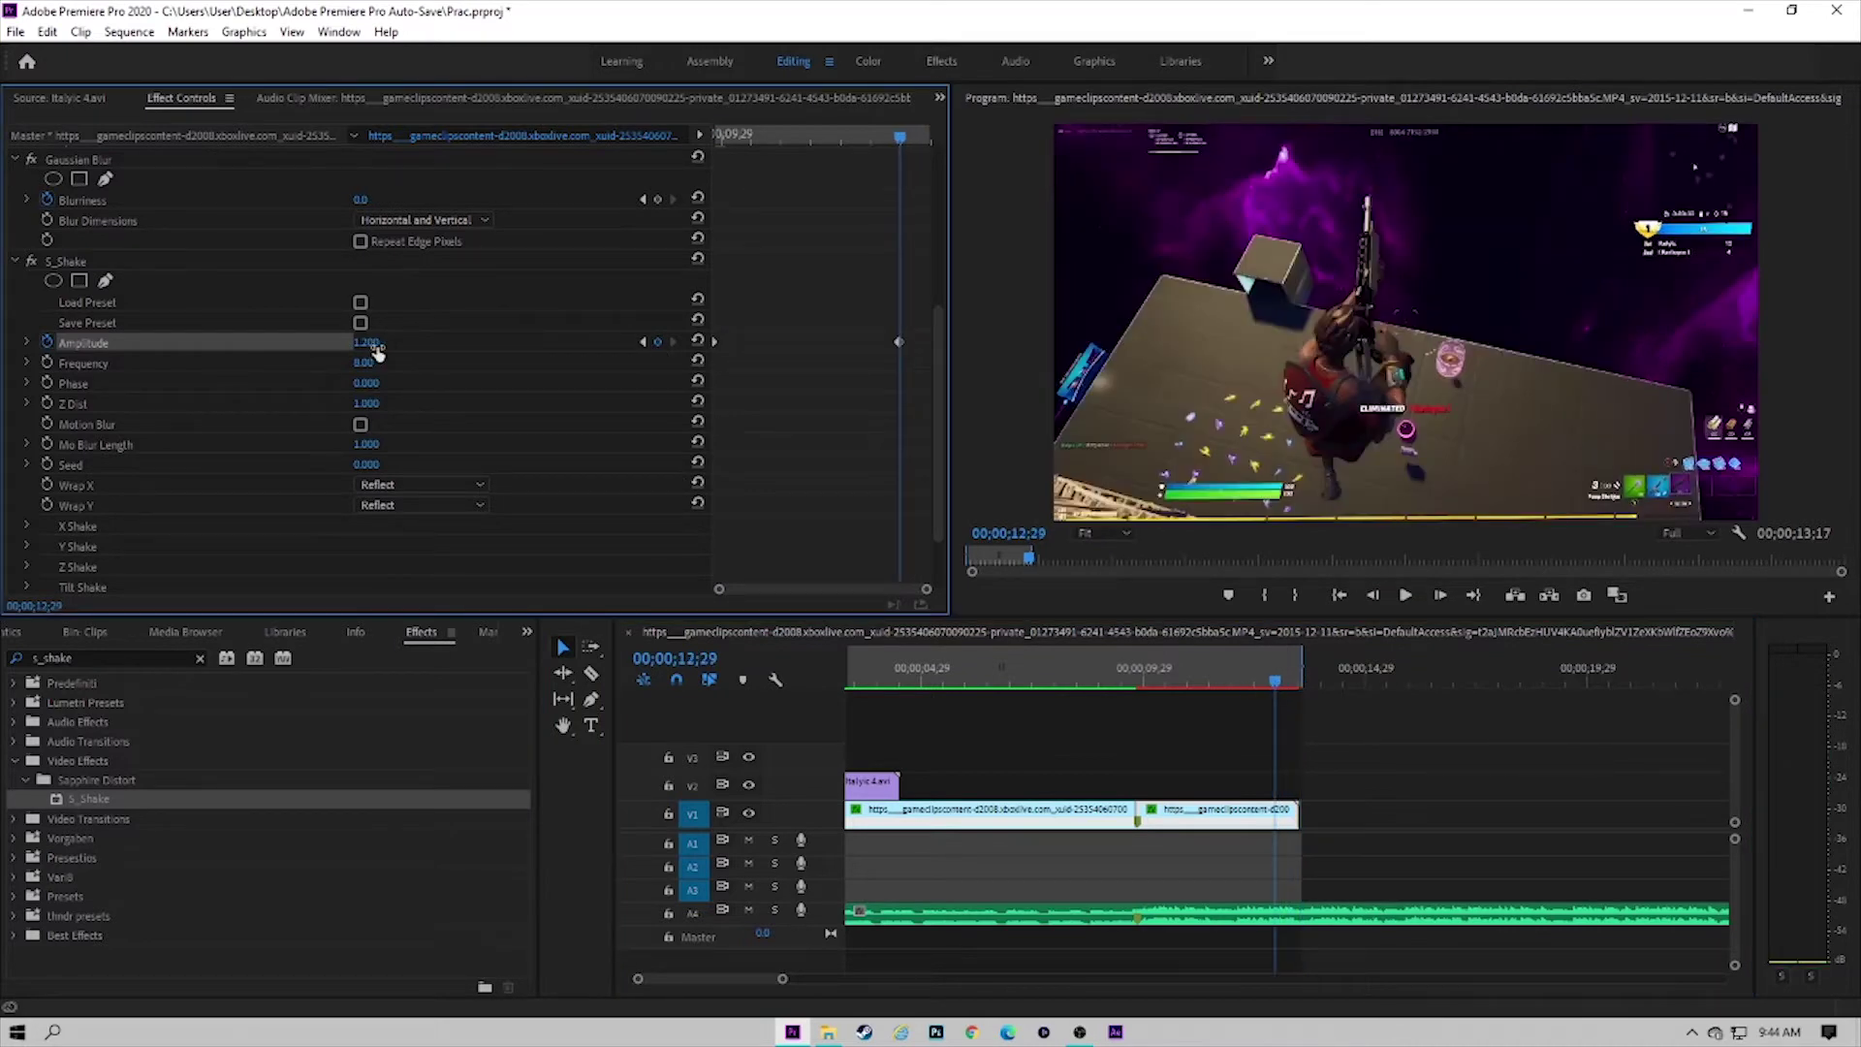
pyautogui.click(377, 343)
pyautogui.write('0')
pyautogui.press('Return')
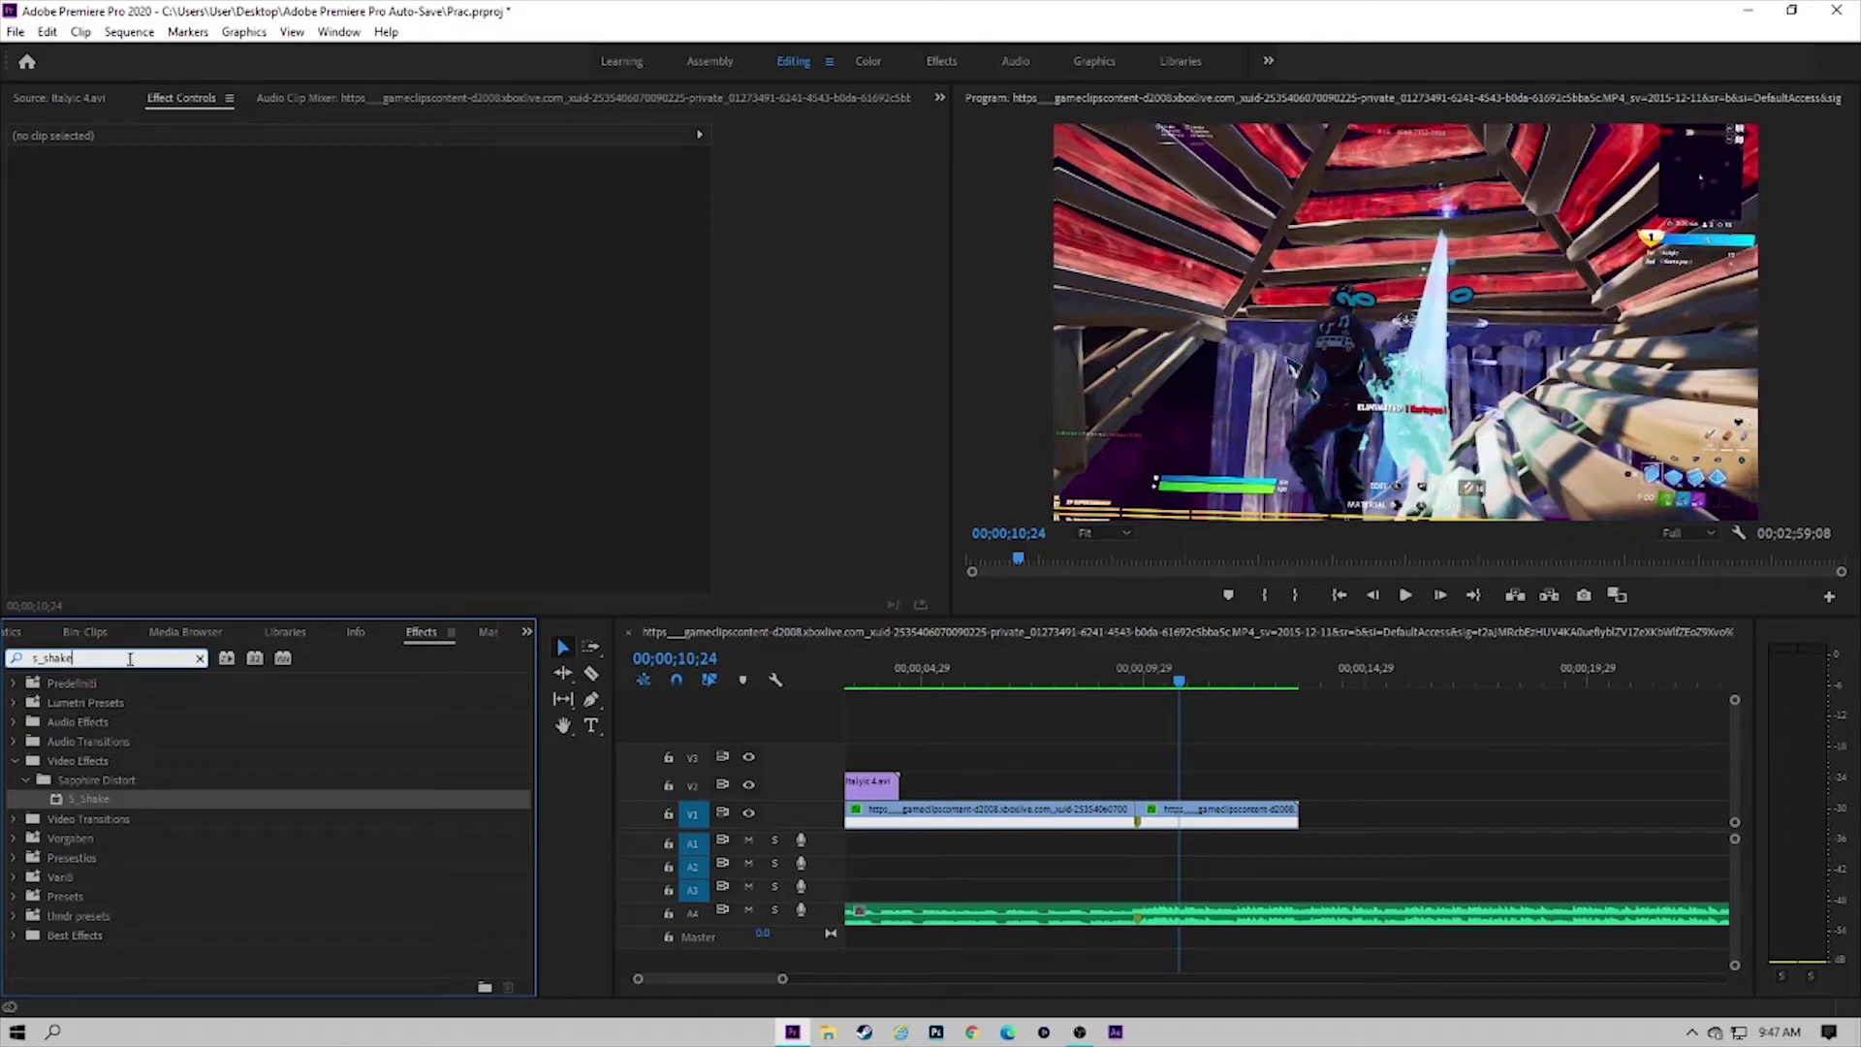
# Step: Find the S_Flicker effect and apply it to the second part of the gameplay clip
pyautogui.press('BackSpace')
pyautogui.press('BackSpace')
pyautogui.press('BackSpace')
pyautogui.press('BackSpace')
pyautogui.press('BackSpace')
pyautogui.write('flicker')
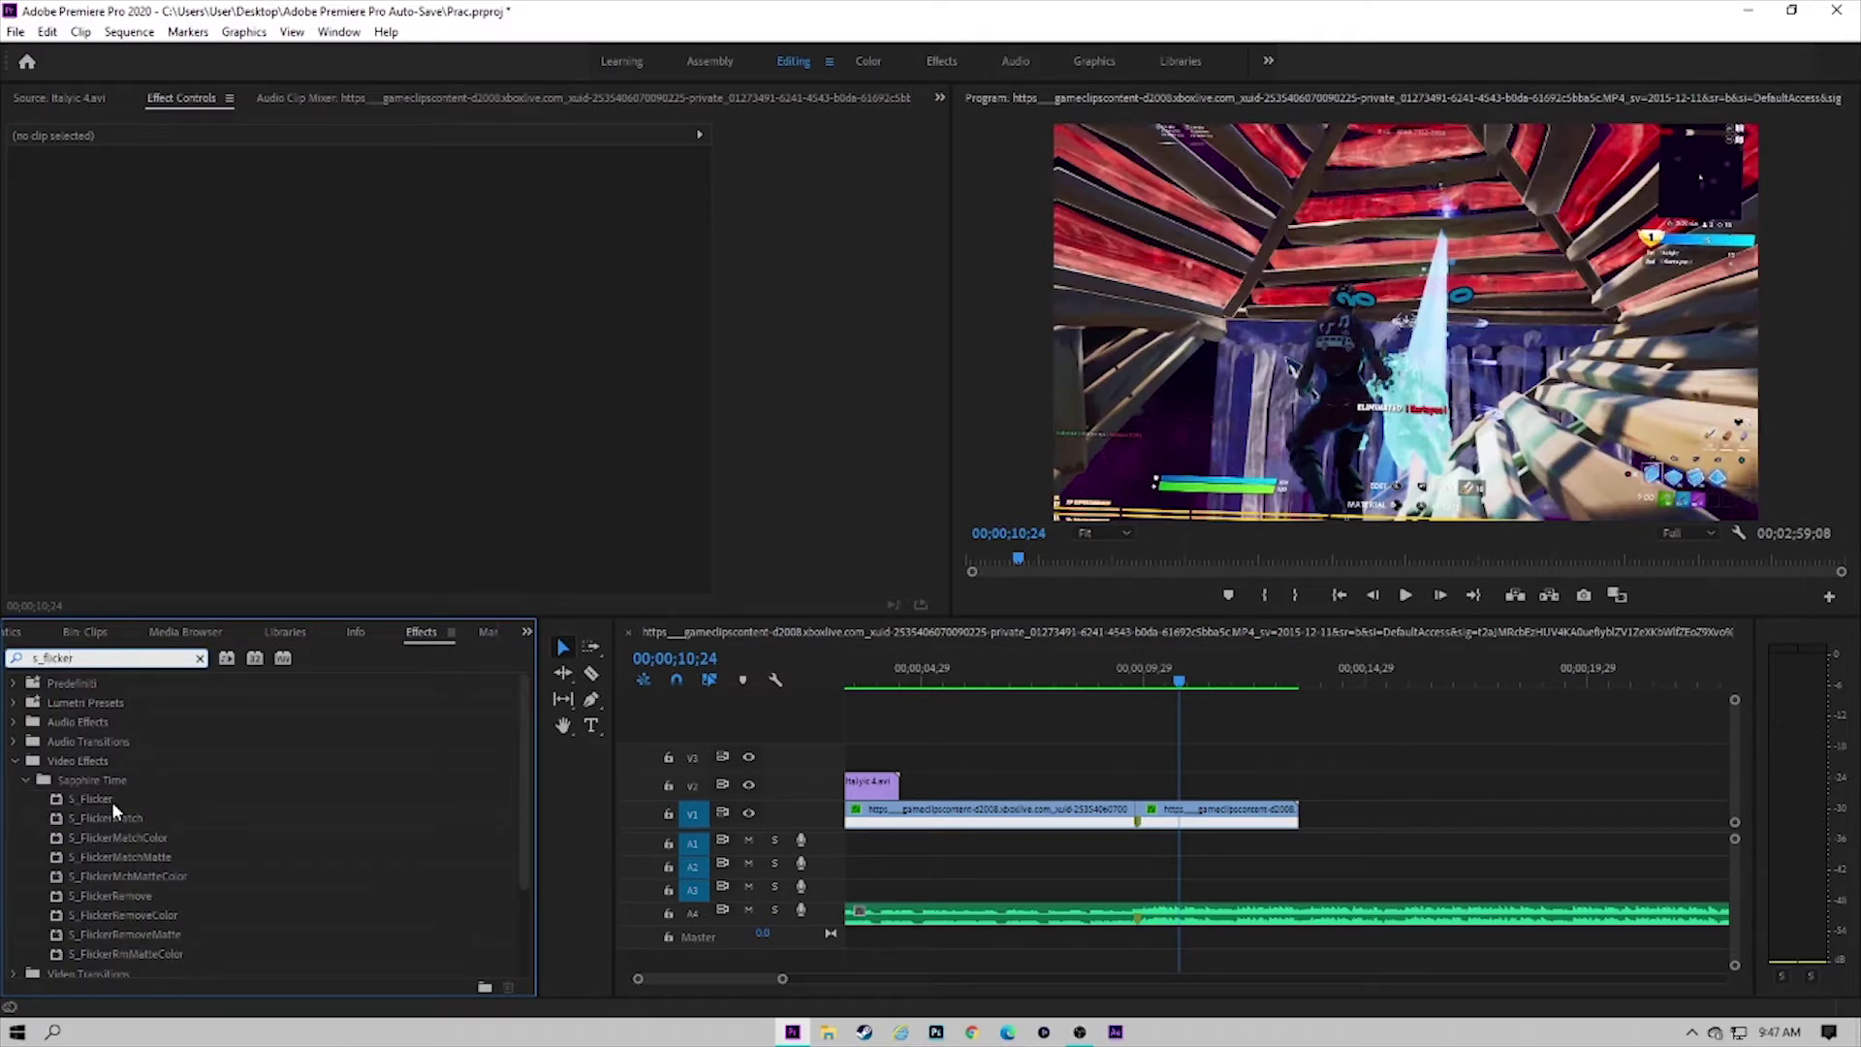
pyautogui.moveTo(112, 801); pyautogui.dragTo(1179, 824)
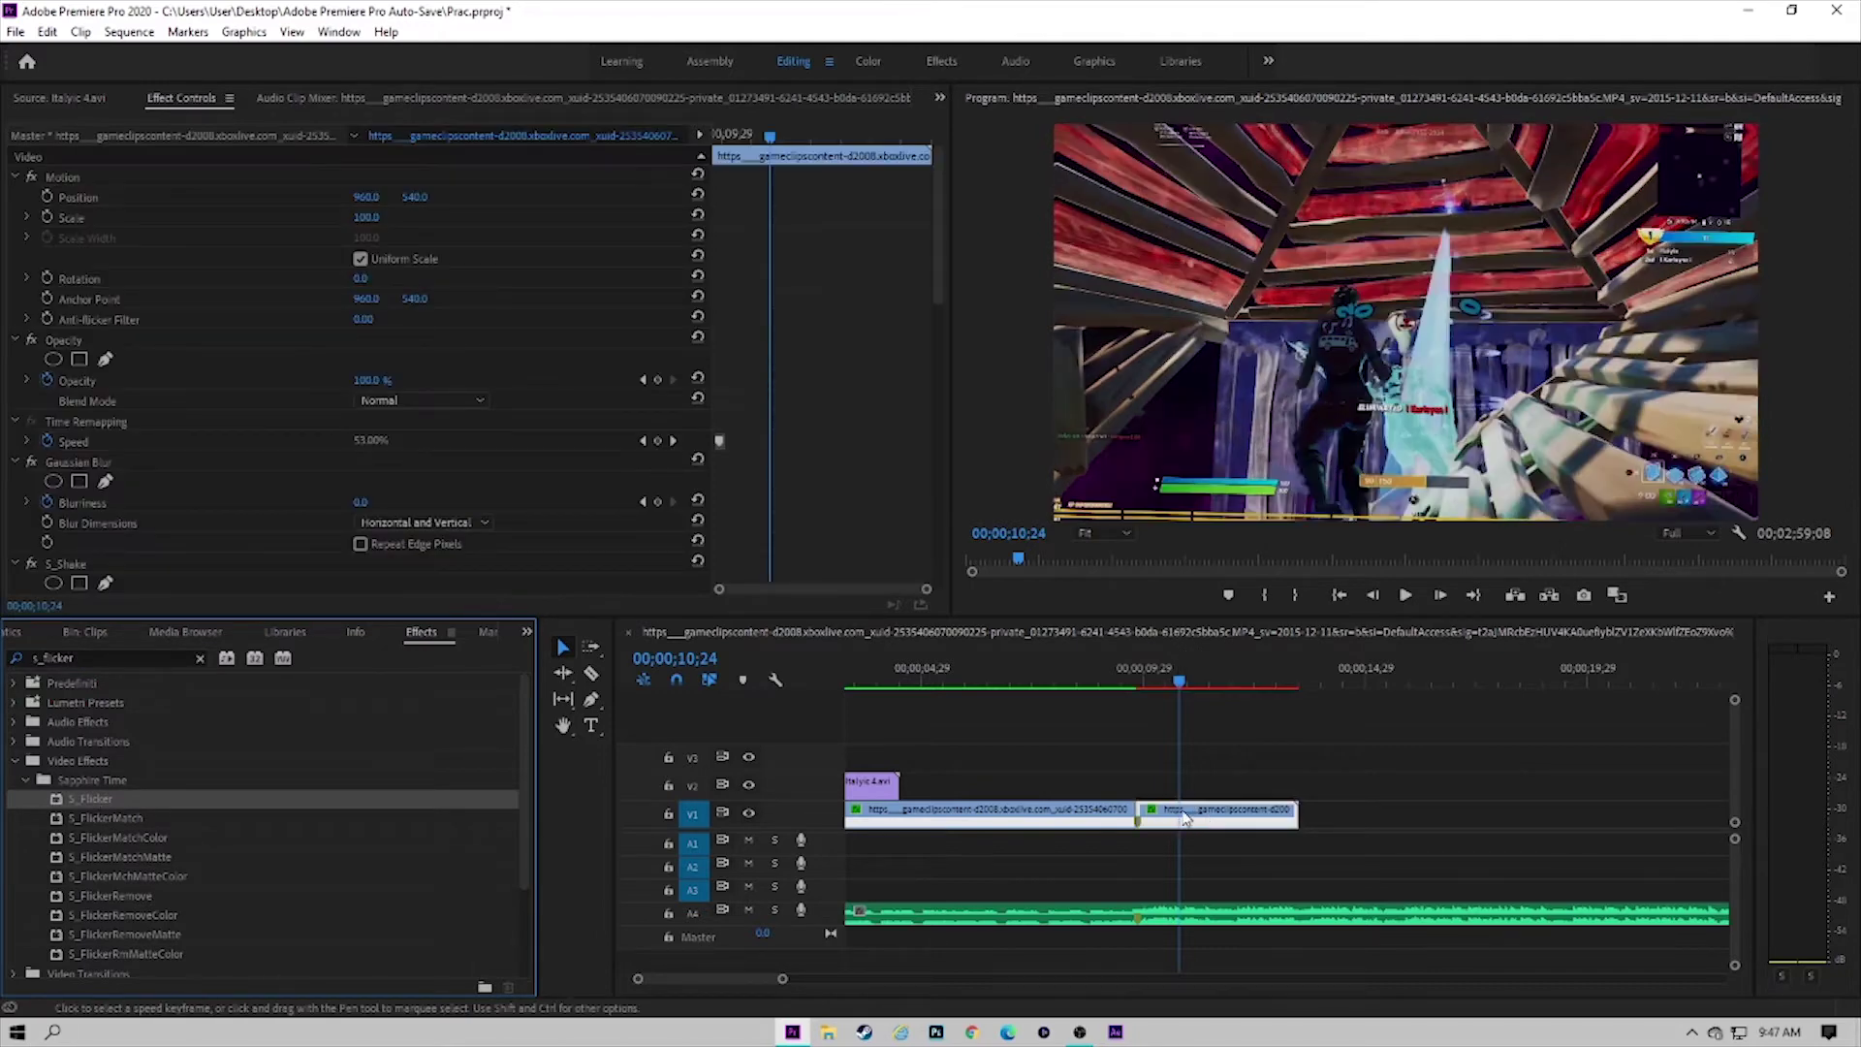
# Step: Keyframe the S_Flicker Amplitude at 0.3000 at the cut, 00;00;09;25
pyautogui.moveTo(1149, 678); pyautogui.dragTo(1139, 675)
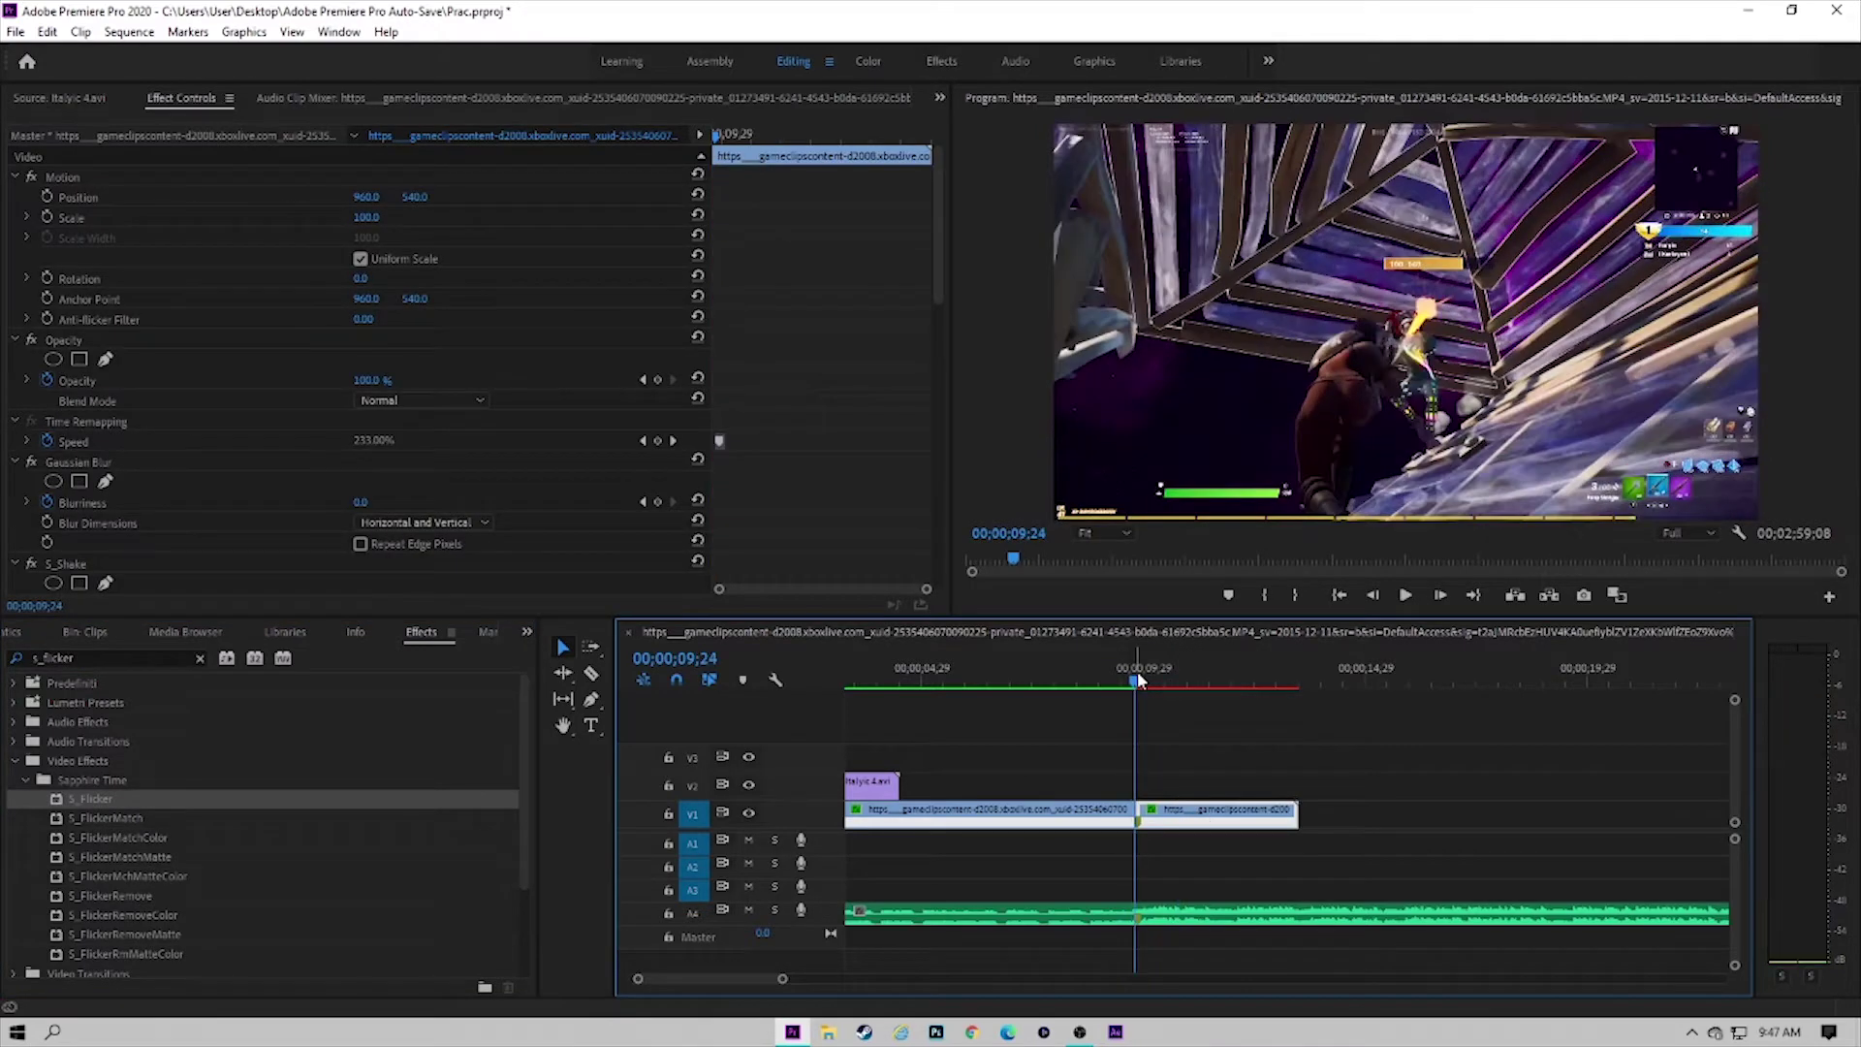
pyautogui.press('Right')
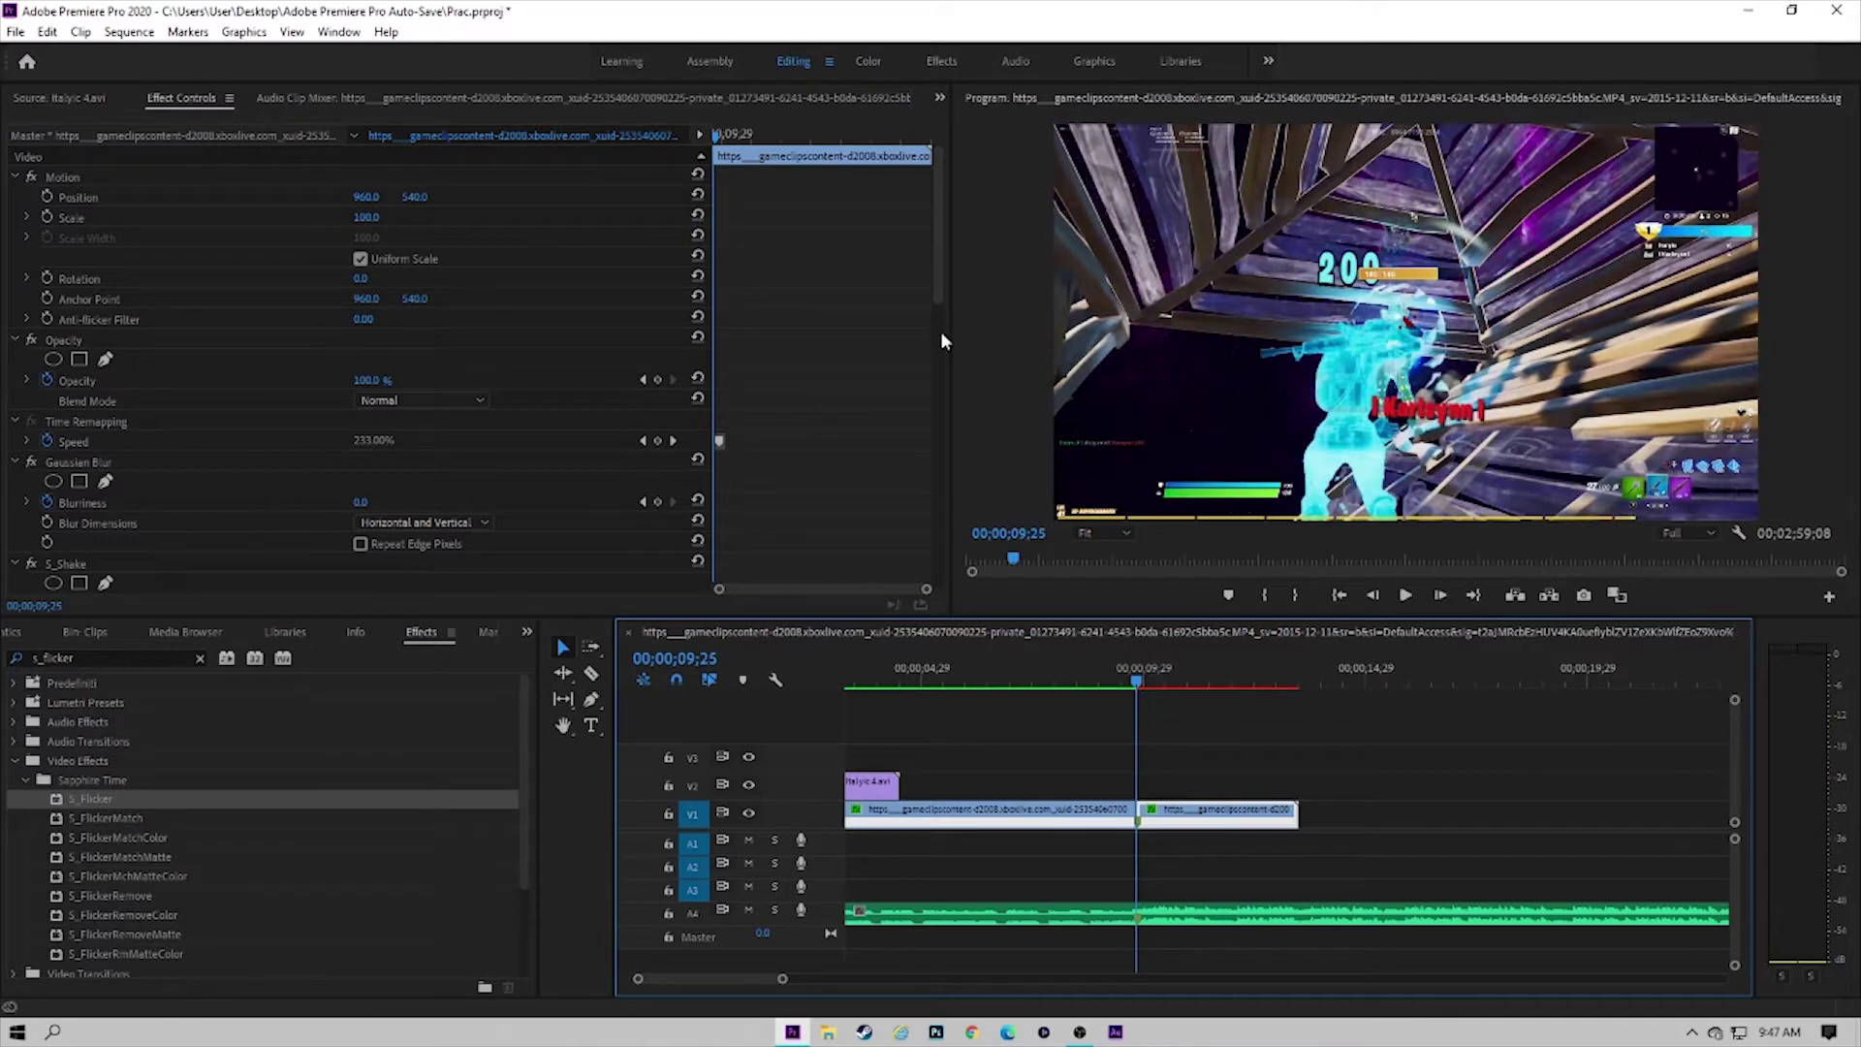
pyautogui.moveTo(934, 285); pyautogui.dragTo(953, 557)
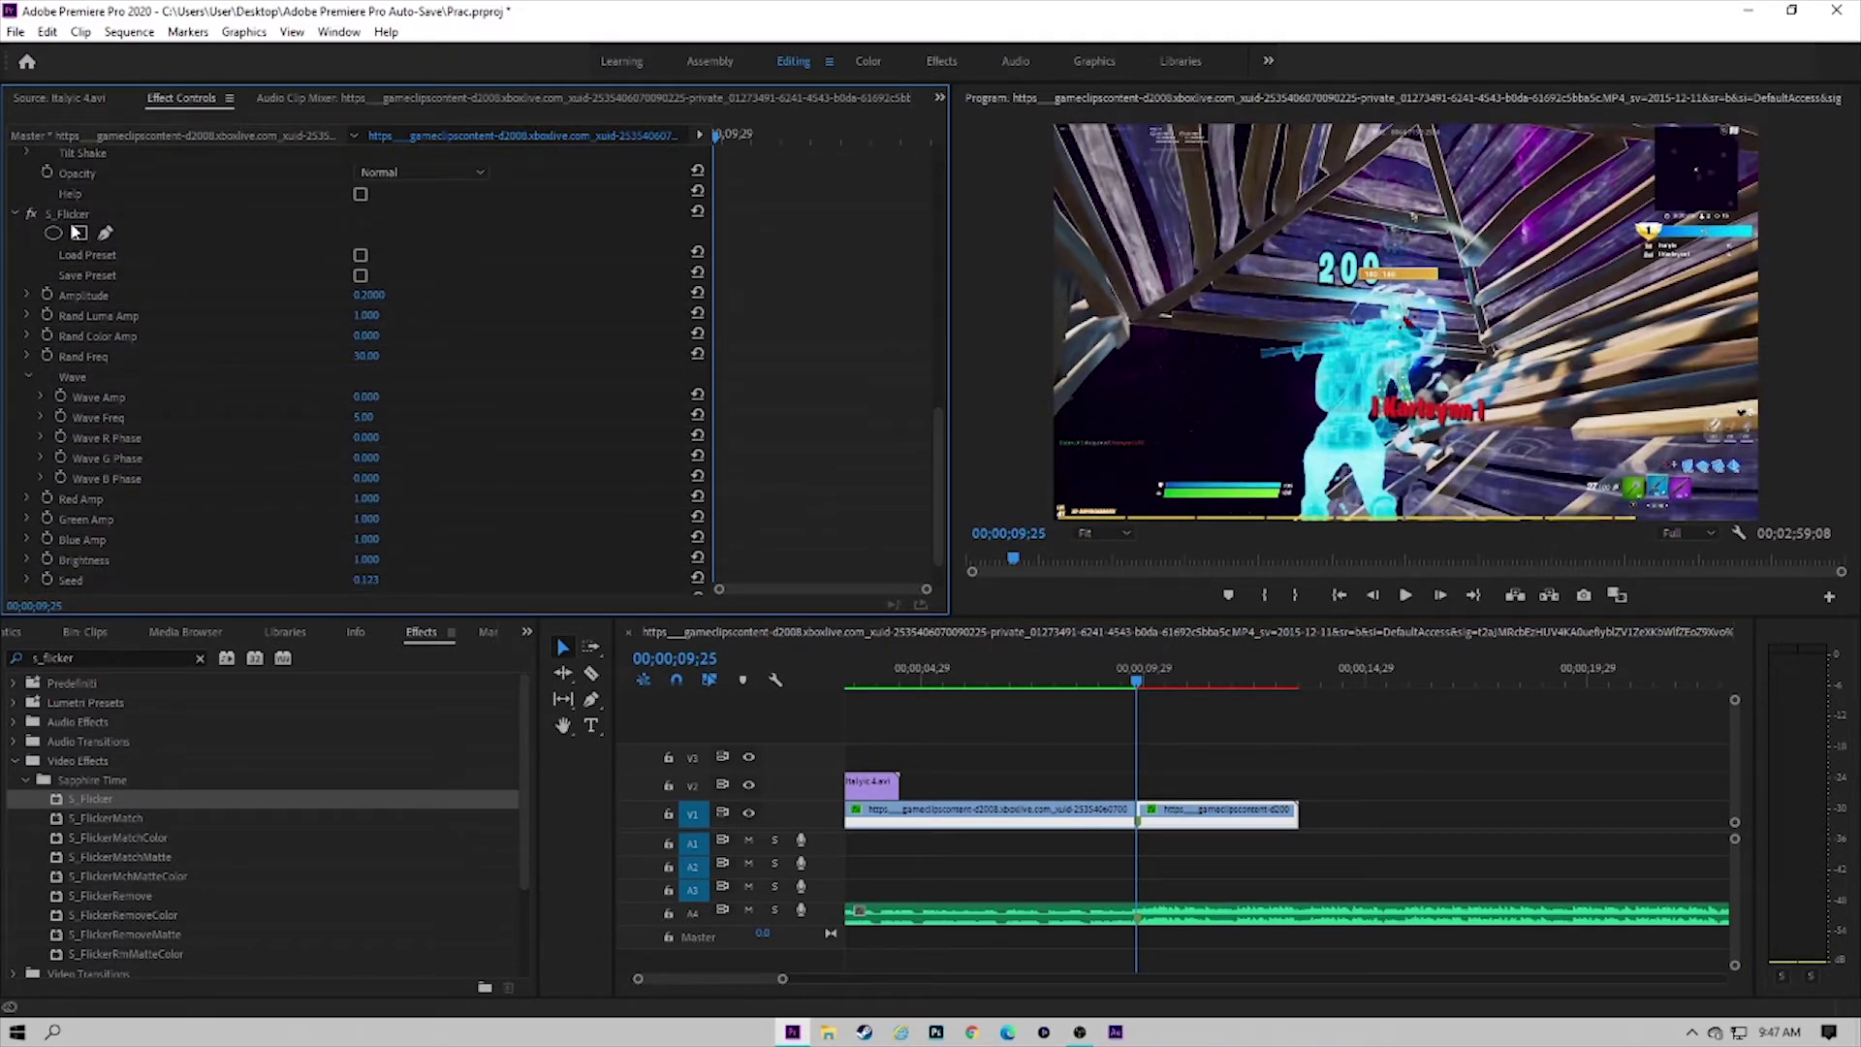
pyautogui.click(52, 298)
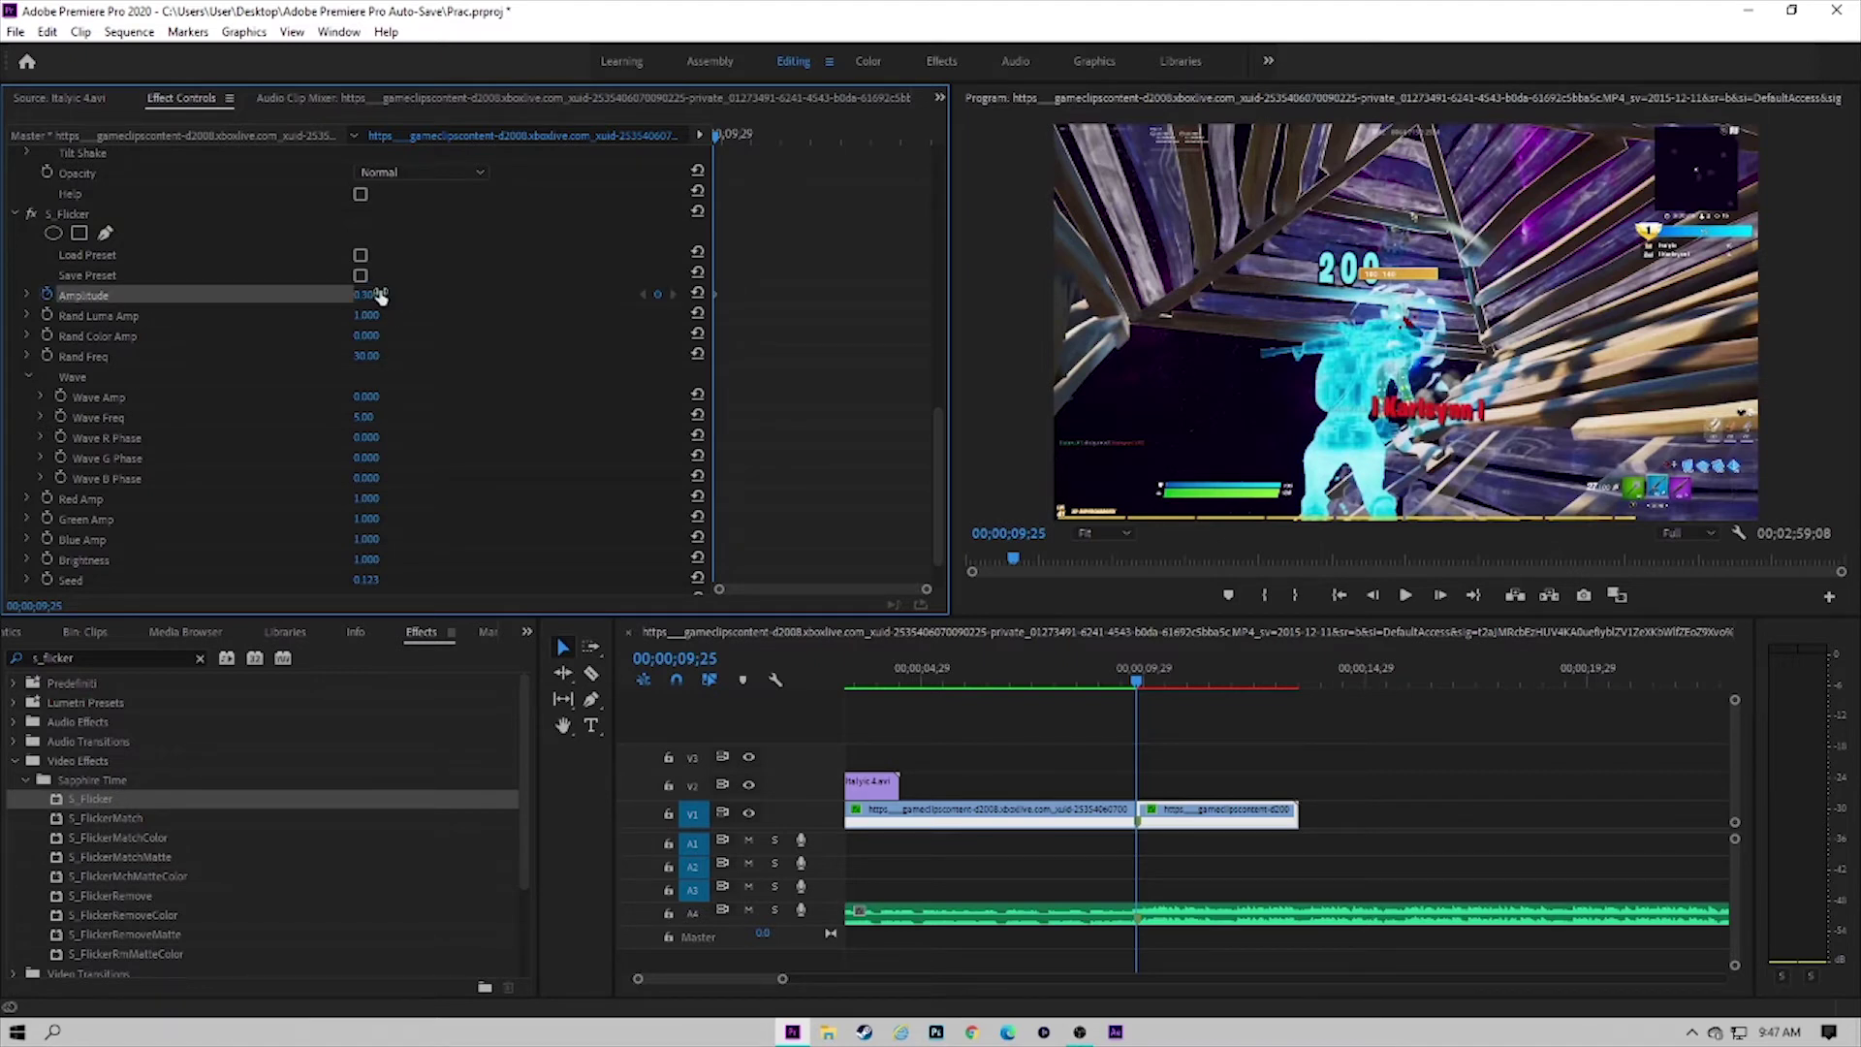
# Step: Add a second S_Flicker Amplitude keyframe near the clip's end, at 00;00;13;04, and open its value for editing
pyautogui.moveTo(1261, 690); pyautogui.dragTo(1295, 687)
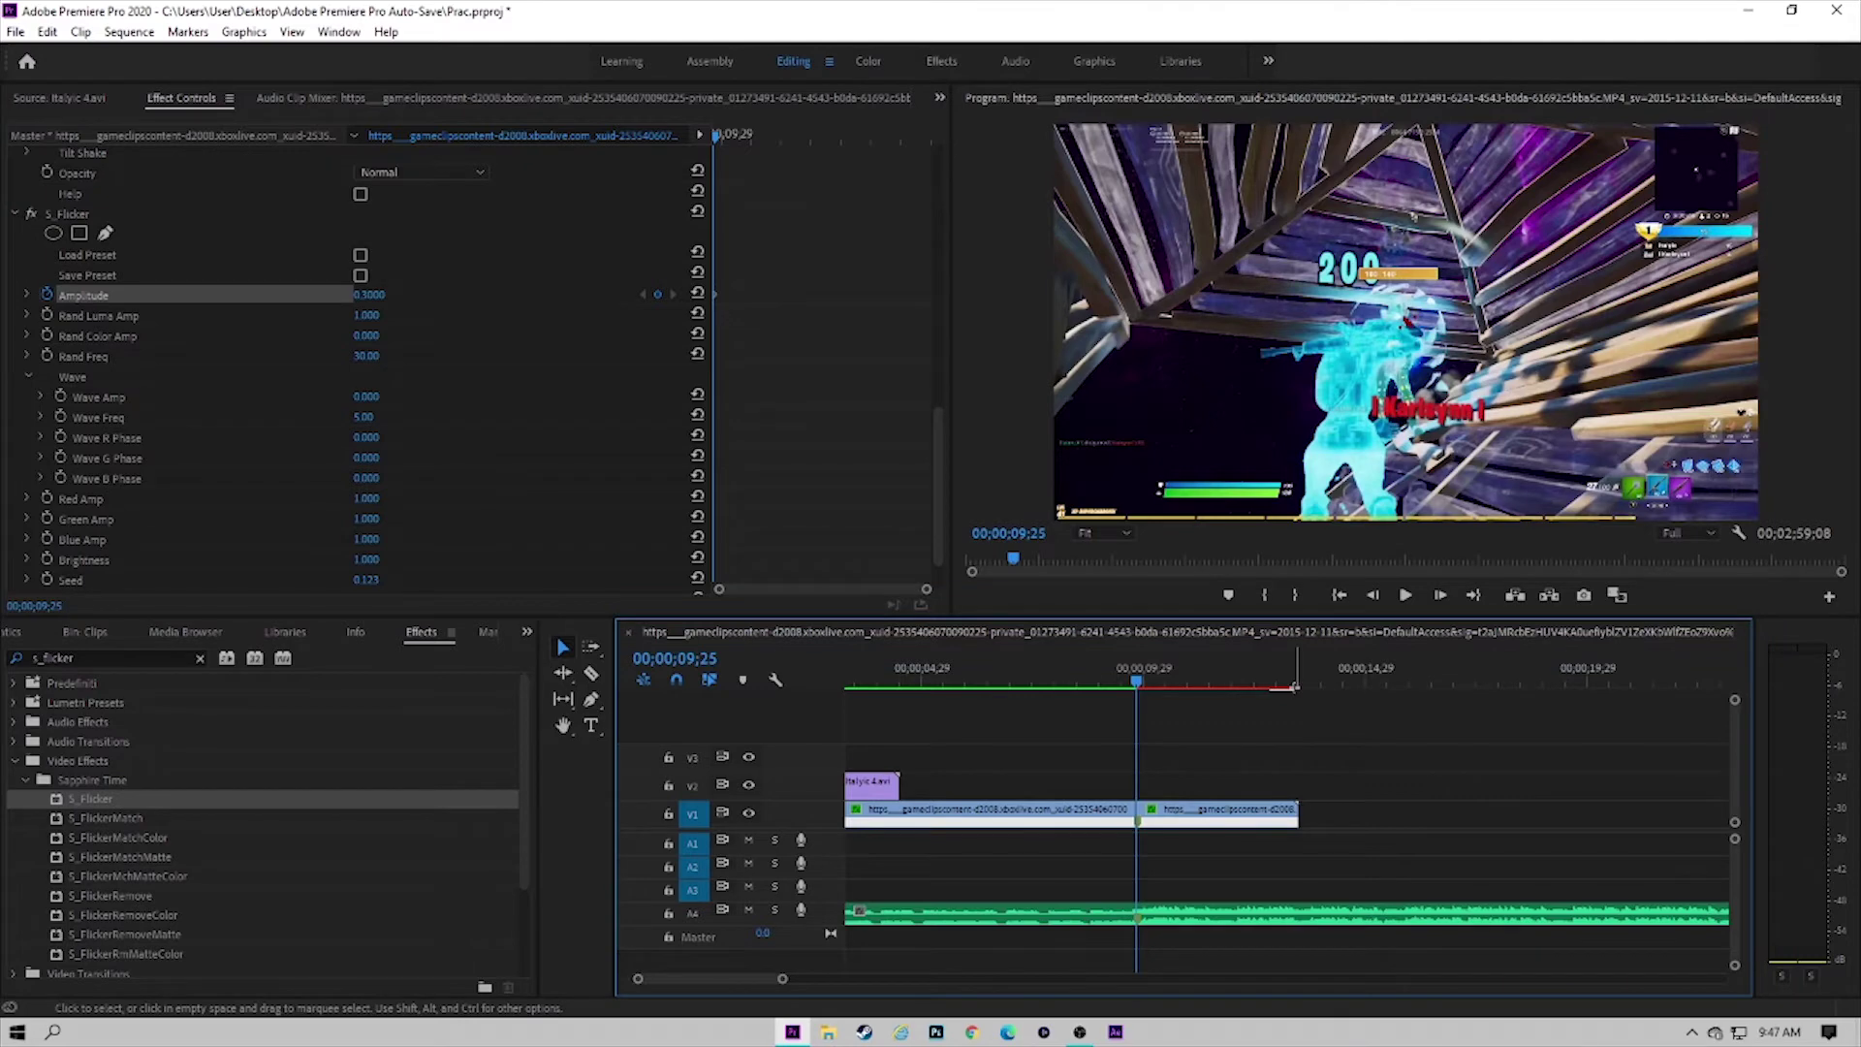
pyautogui.click(1282, 675)
pyautogui.click(1263, 814)
pyautogui.moveTo(936, 299); pyautogui.dragTo(940, 551)
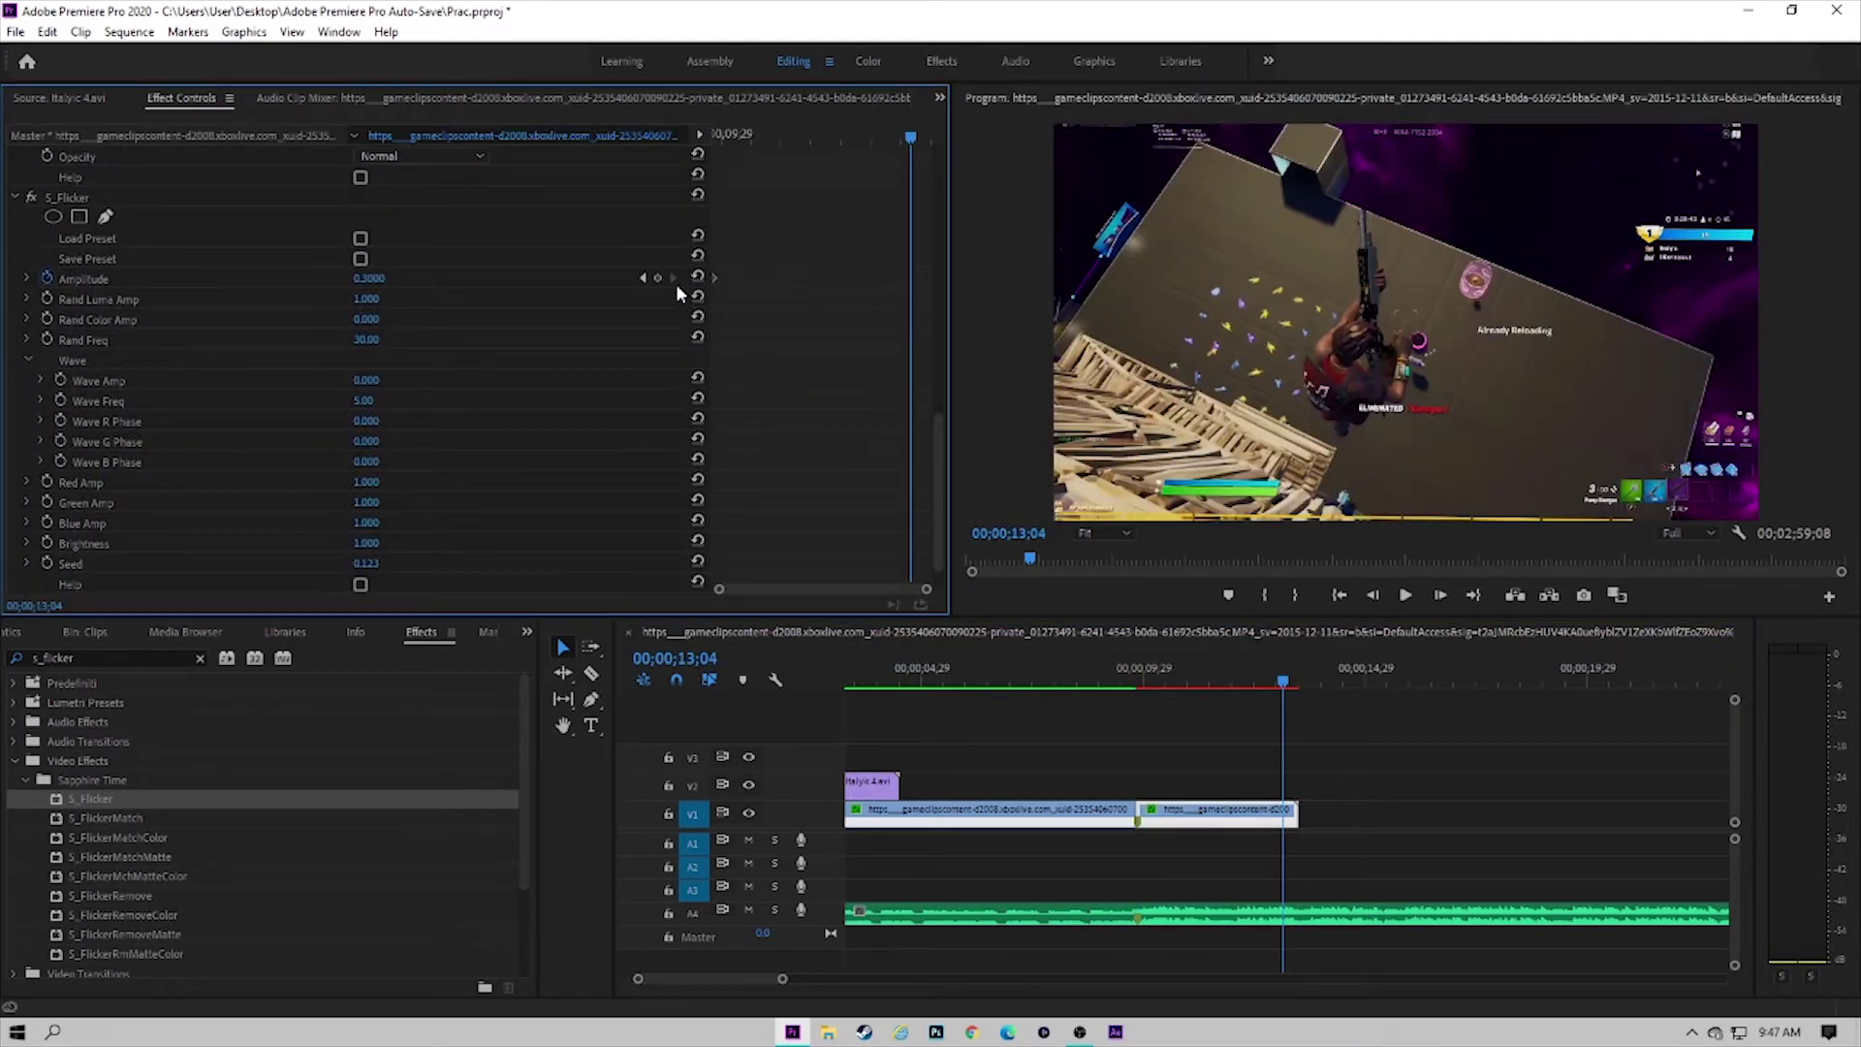
pyautogui.click(659, 279)
pyautogui.press('Right')
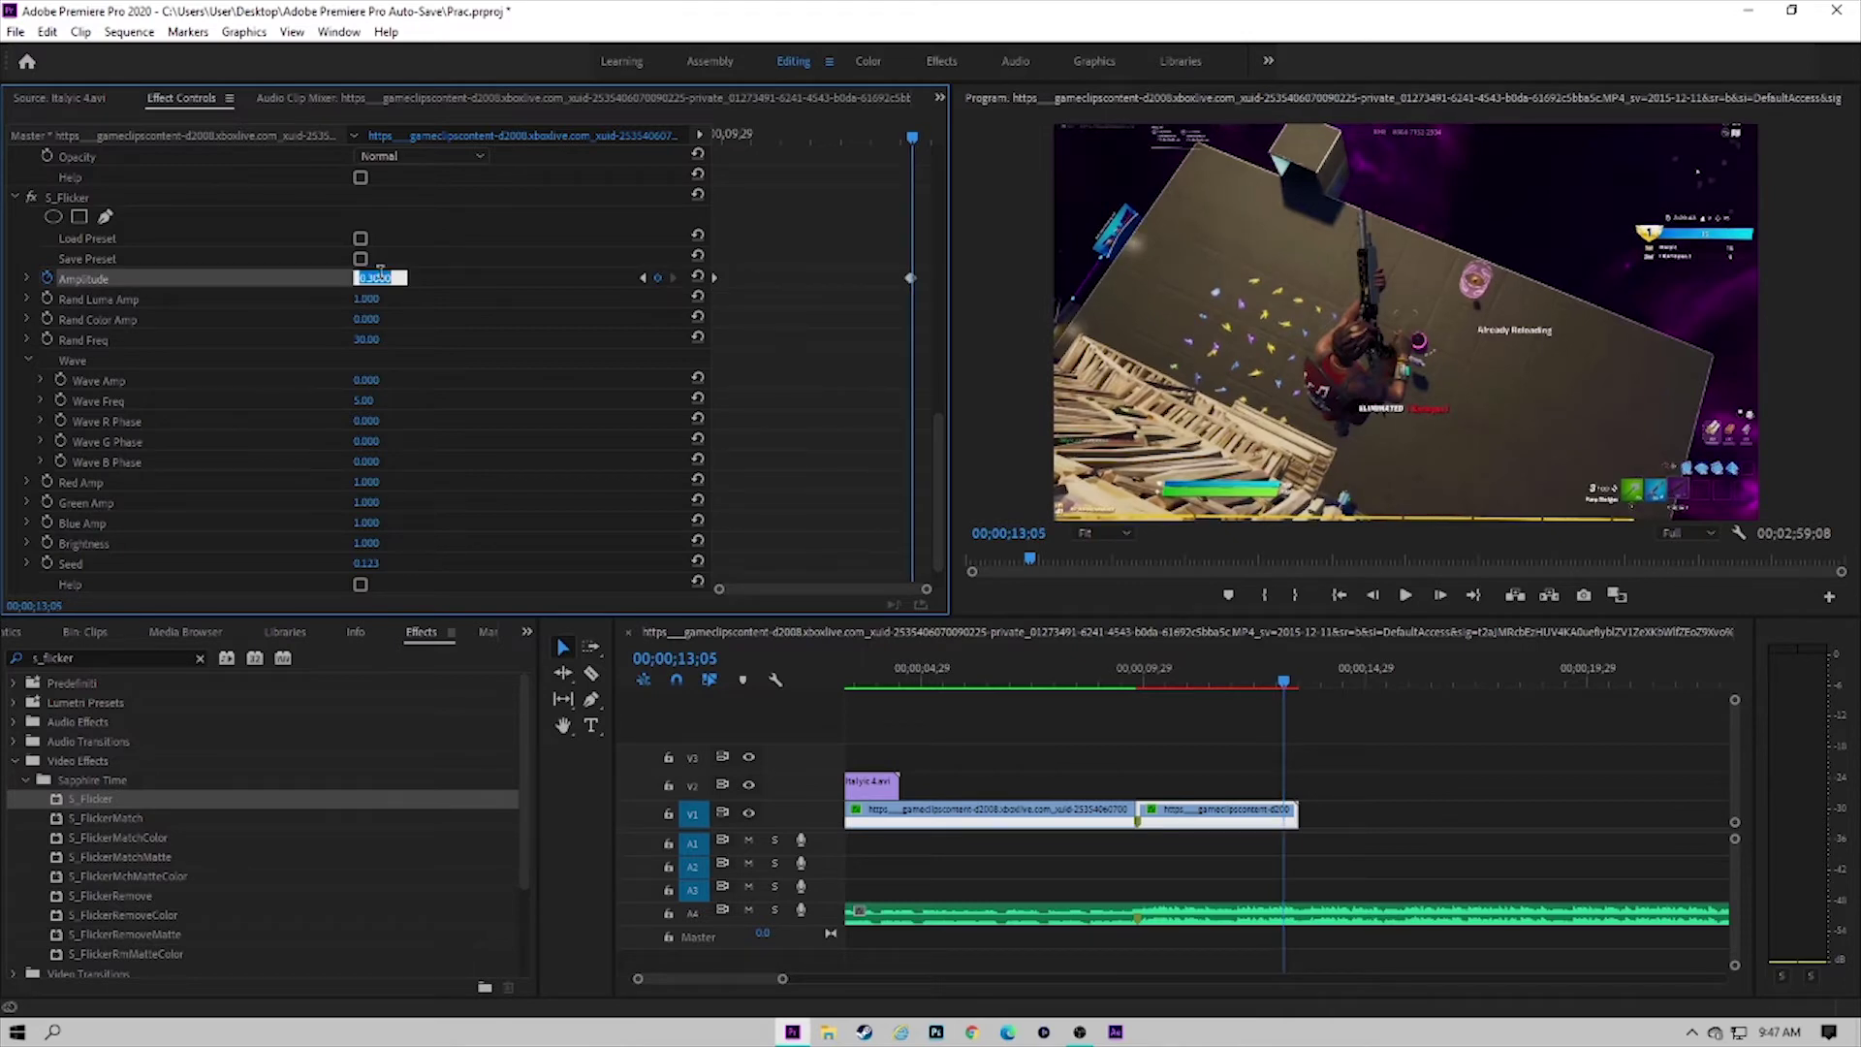
pyautogui.click(1133, 684)
pyautogui.click(1306, 682)
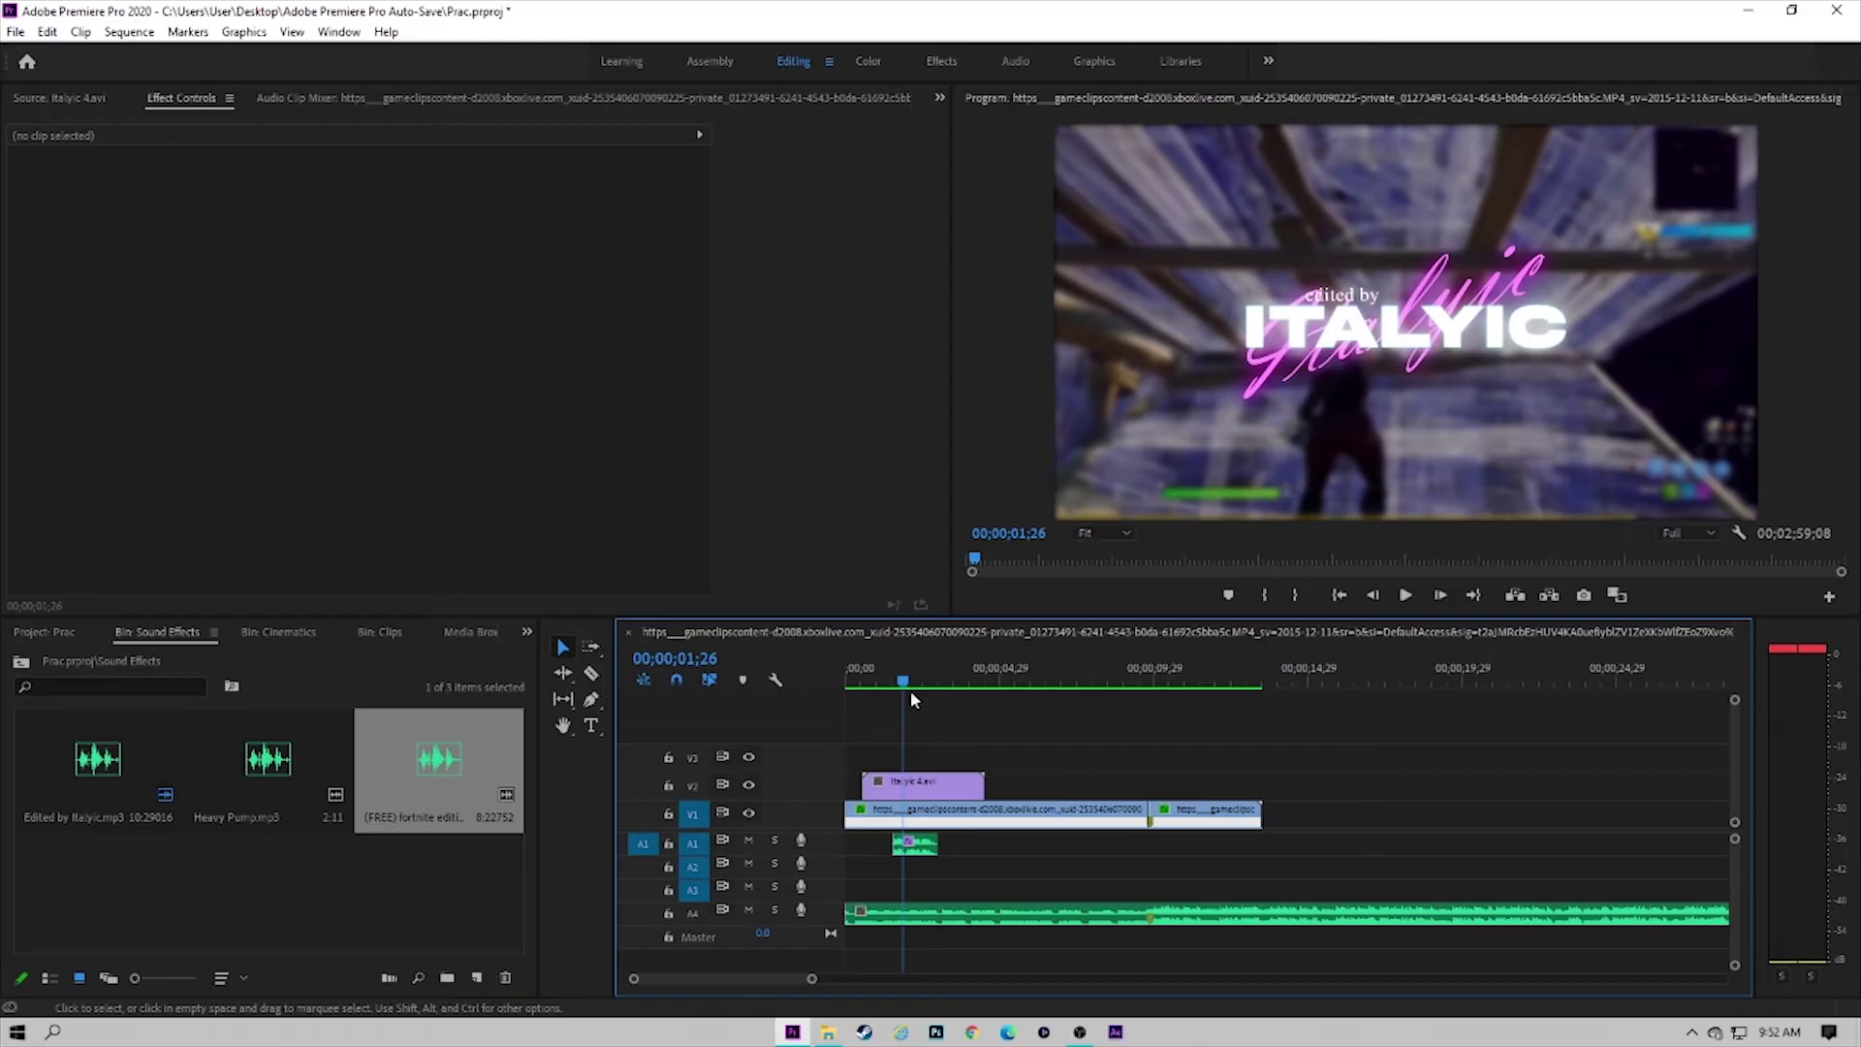
# Step: Place the Heavy Pump.mp3 sound effect on track A1, starting at the kill-shot cut
pyautogui.moveTo(910, 690); pyautogui.dragTo(1016, 683)
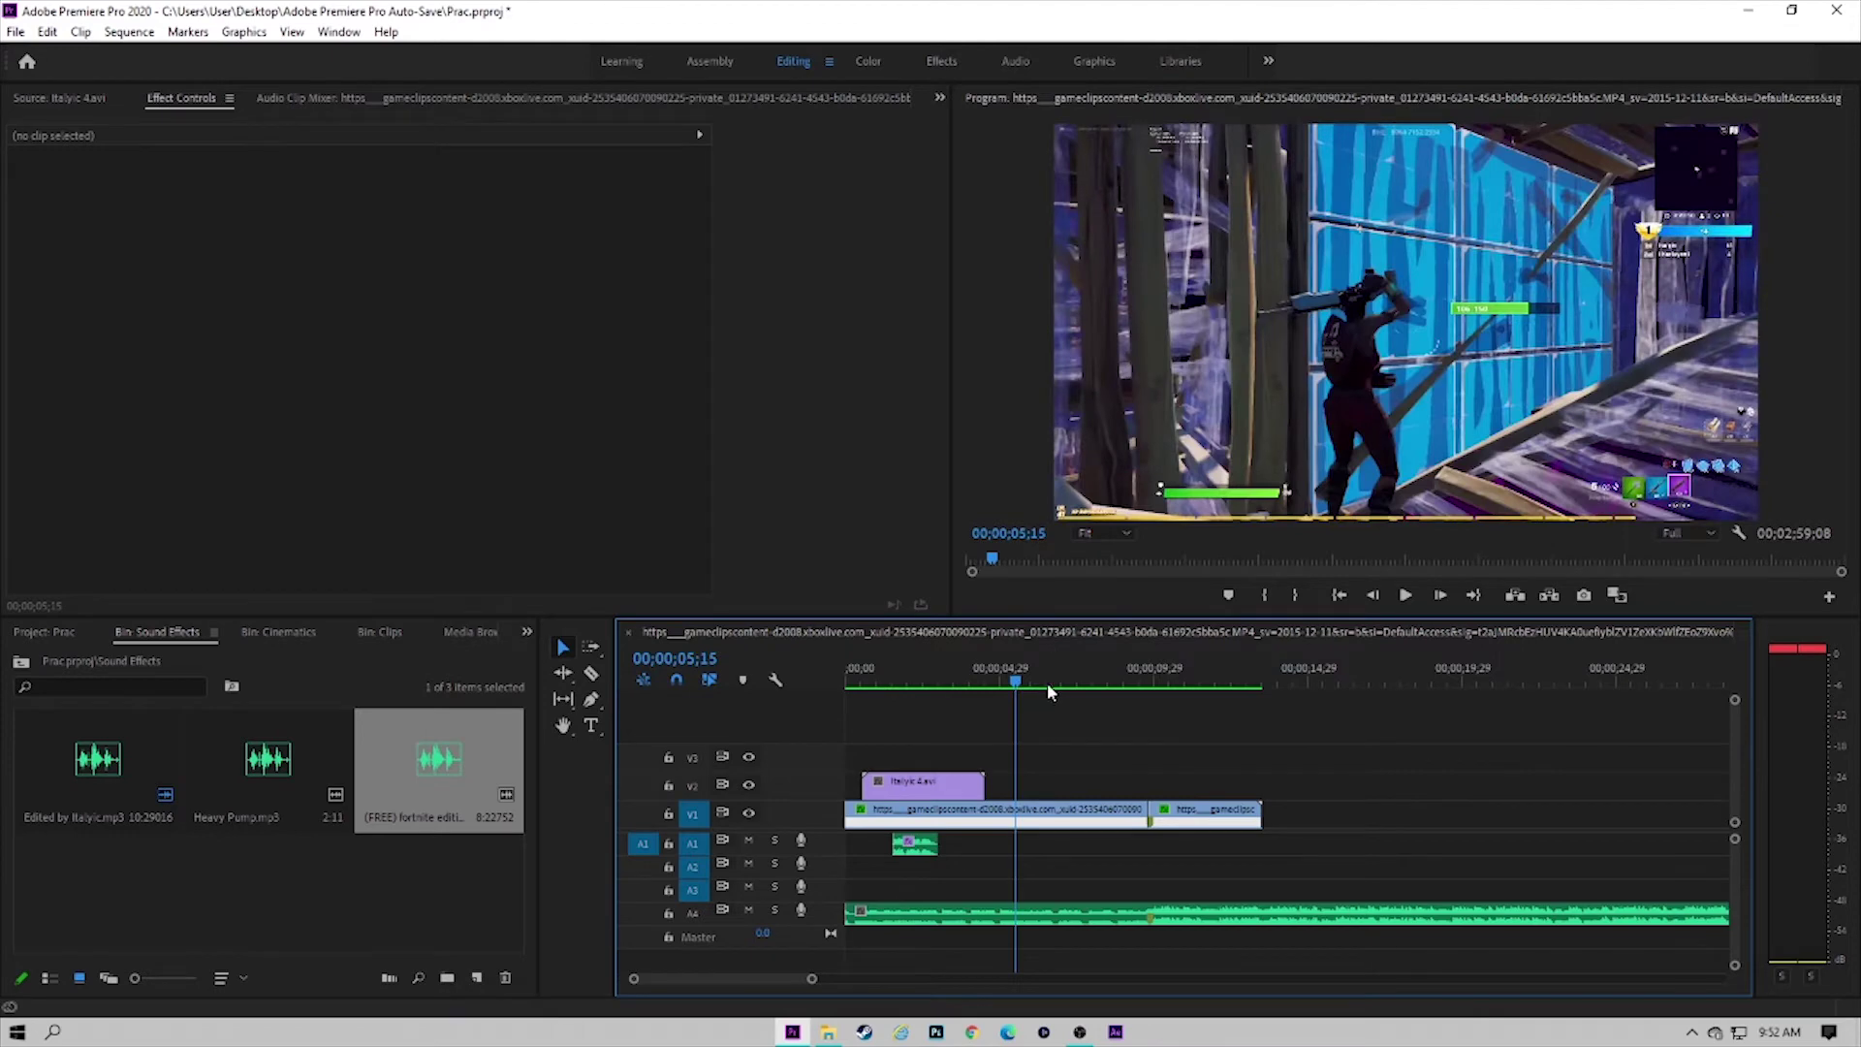
pyautogui.click(1063, 683)
pyautogui.click(226, 775)
pyautogui.moveTo(281, 784)
pyautogui.mouseDown()
pyautogui.moveTo(1133, 868)
pyautogui.moveTo(1153, 852)
pyautogui.mouseUp()
pyautogui.scroll(5, 1154, 853)
pyautogui.scroll(1, 1113, 860)
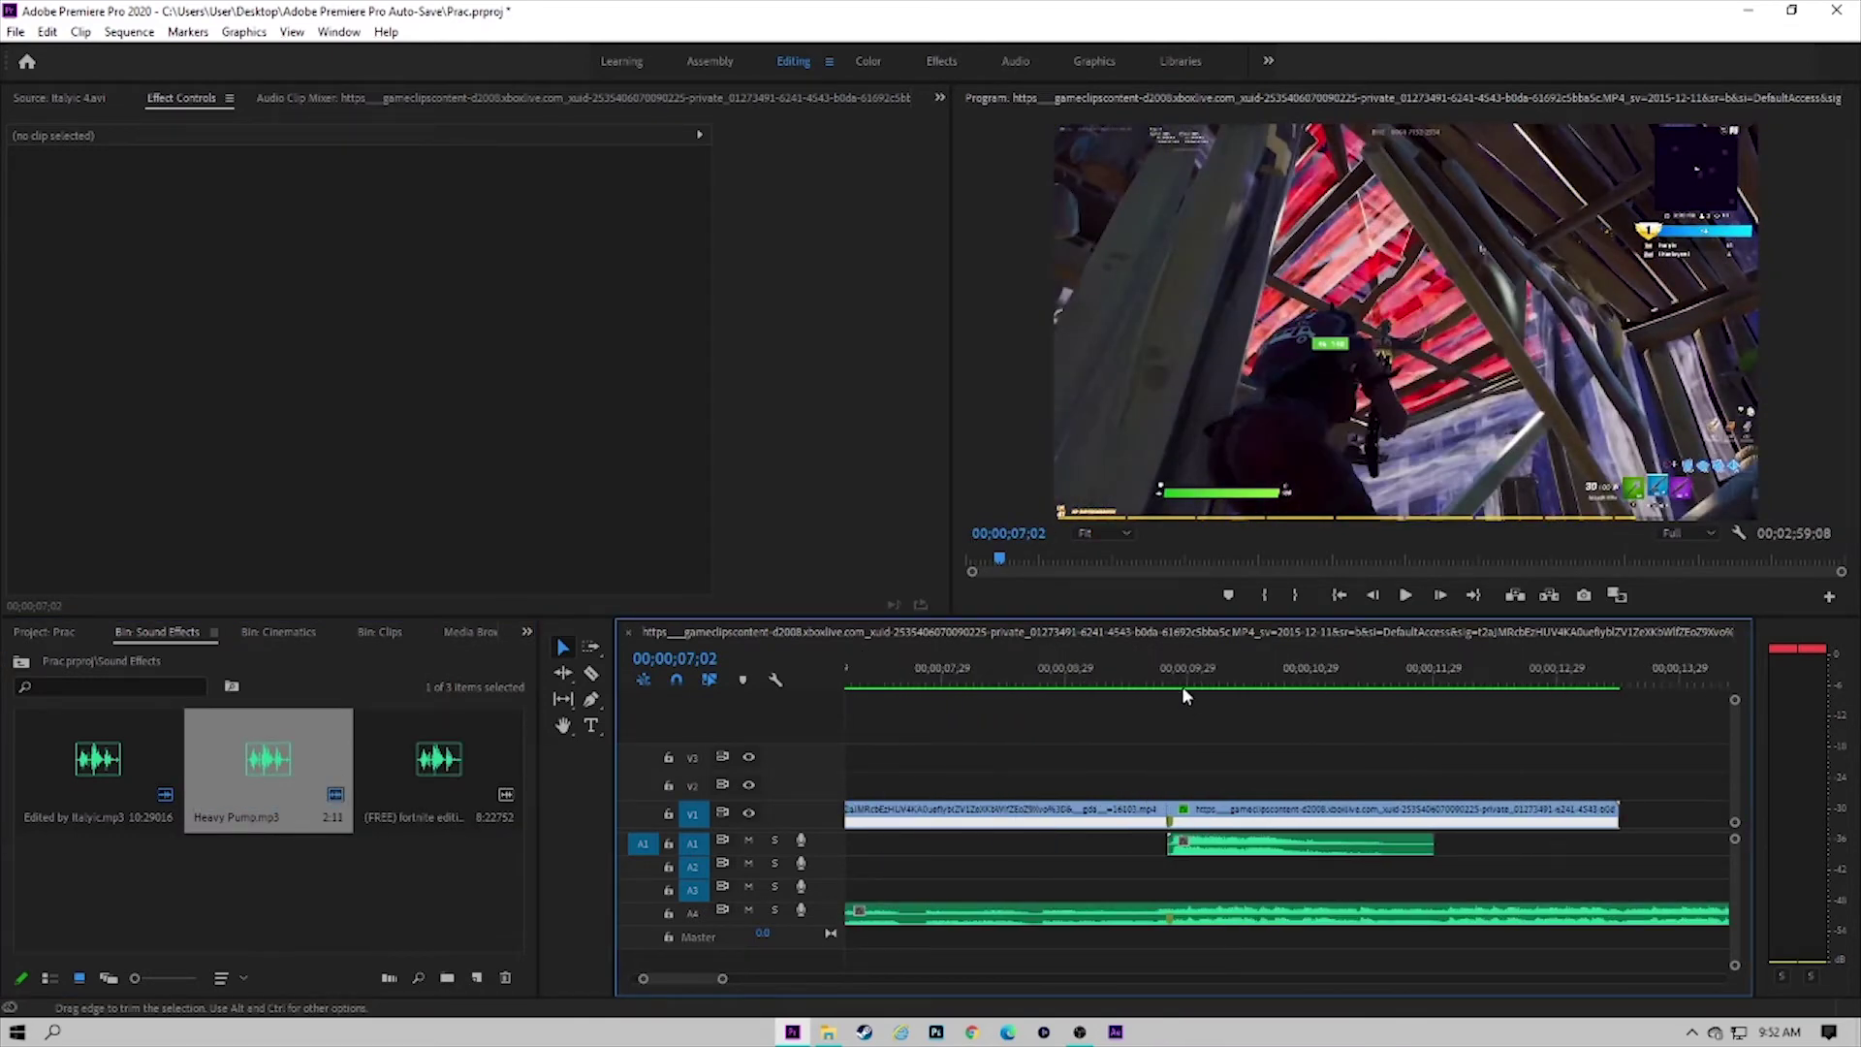
# Step: Check the Heavy Pump sound's start against the kill-shot cut and play the section back
pyautogui.moveTo(1184, 685); pyautogui.dragTo(1156, 680)
pyautogui.moveTo(1174, 845); pyautogui.dragTo(1177, 846)
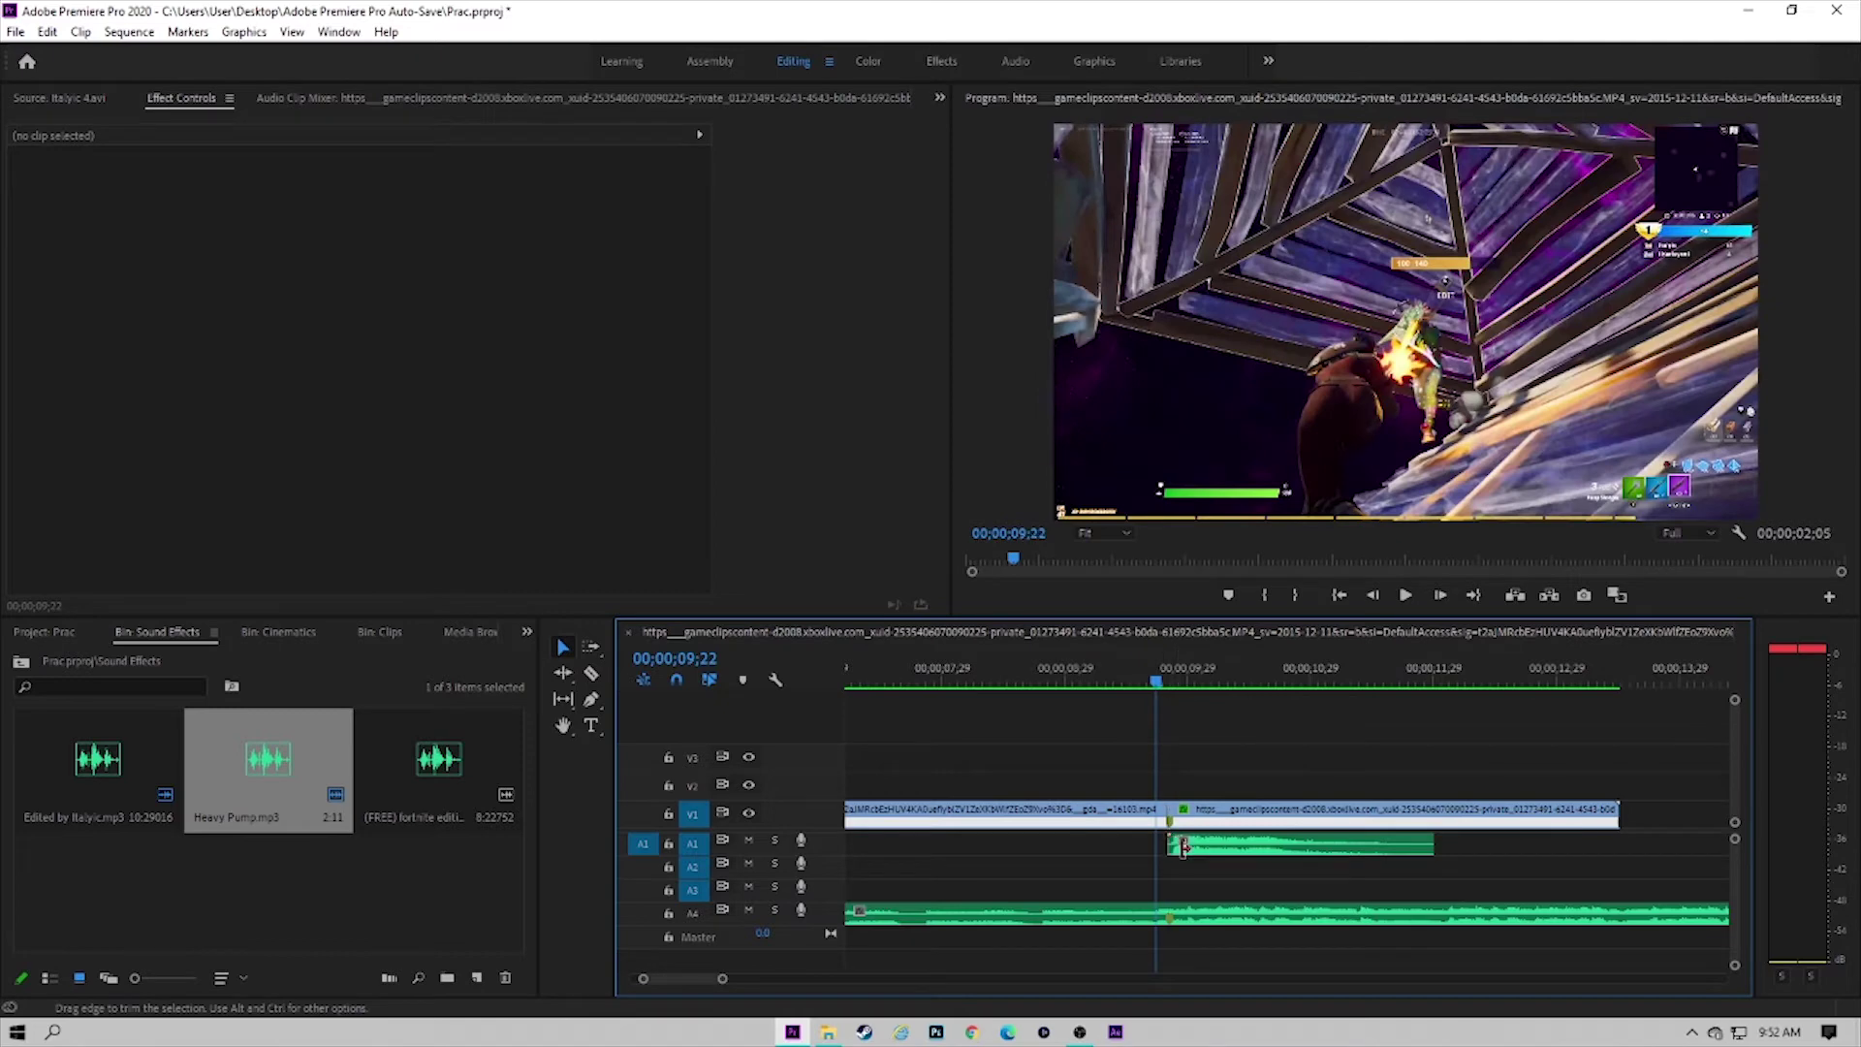
pyautogui.scroll(5, 1177, 847)
pyautogui.moveTo(1161, 845); pyautogui.dragTo(1170, 844)
pyautogui.moveTo(1208, 855); pyautogui.dragTo(1199, 855)
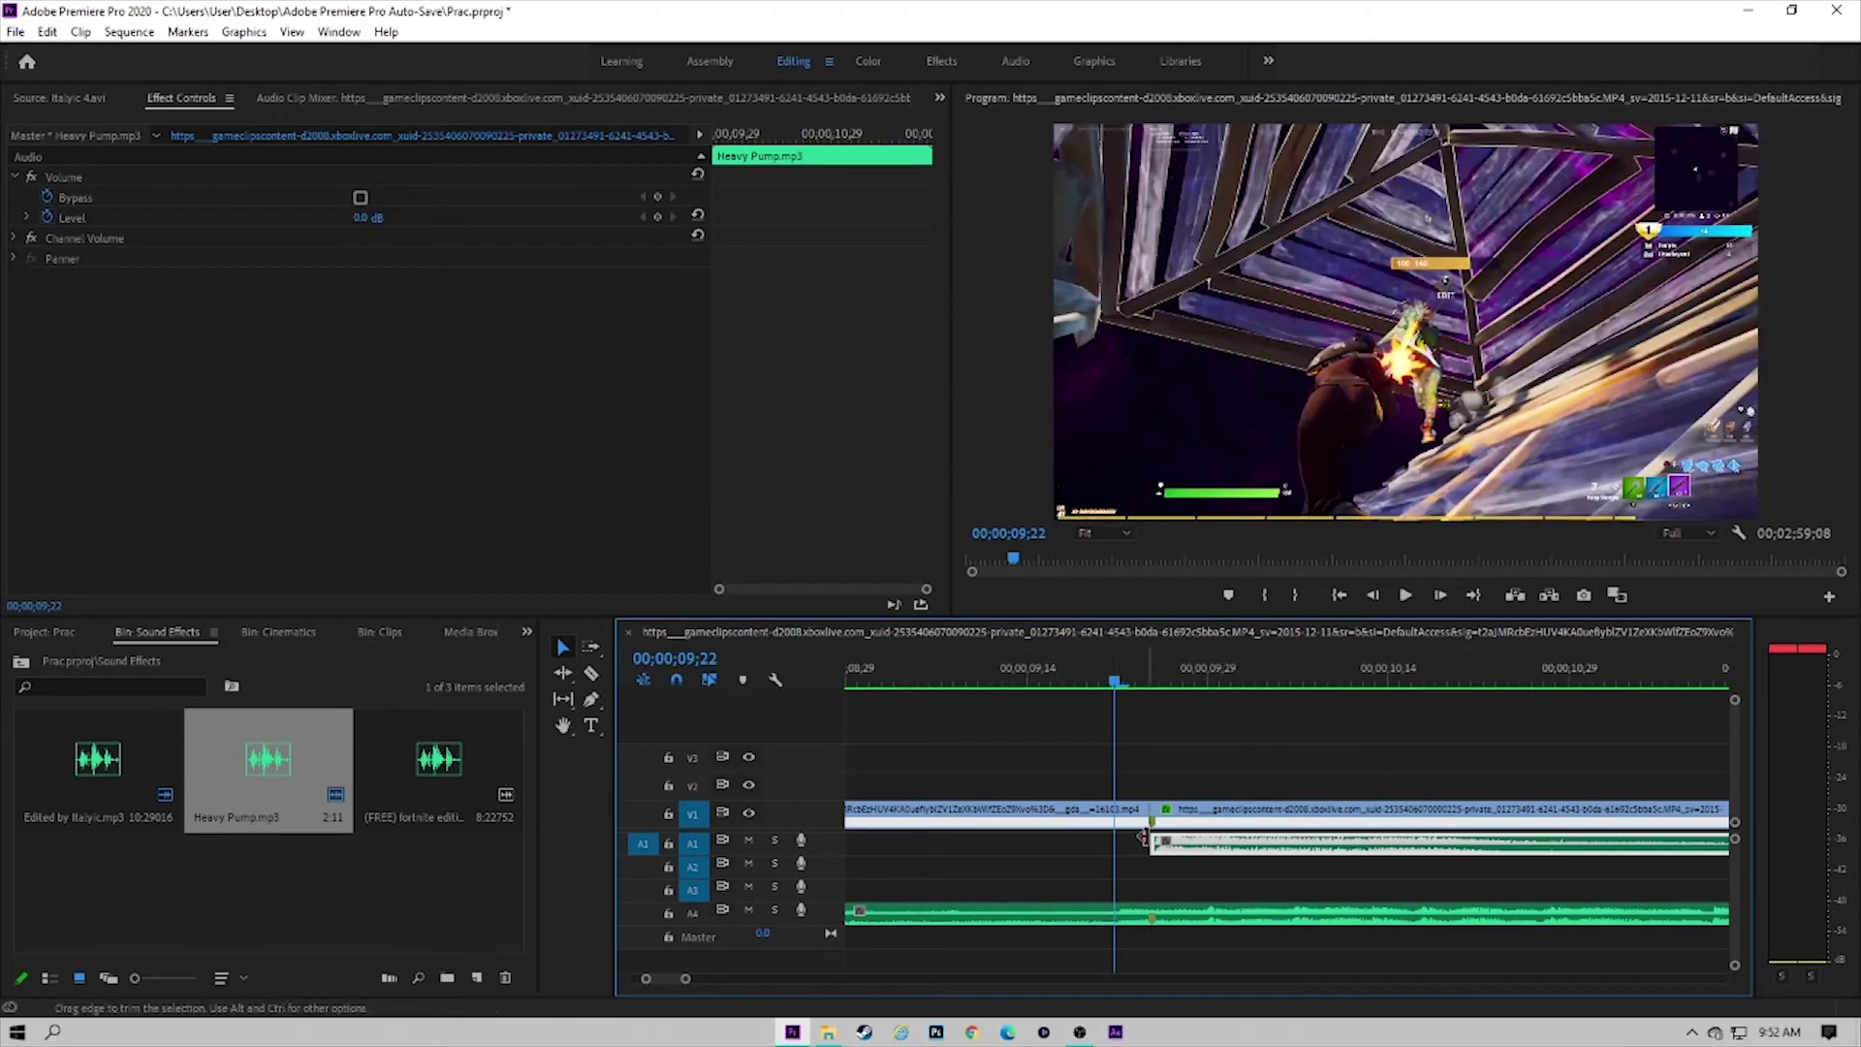
pyautogui.scroll(-5, 1144, 826)
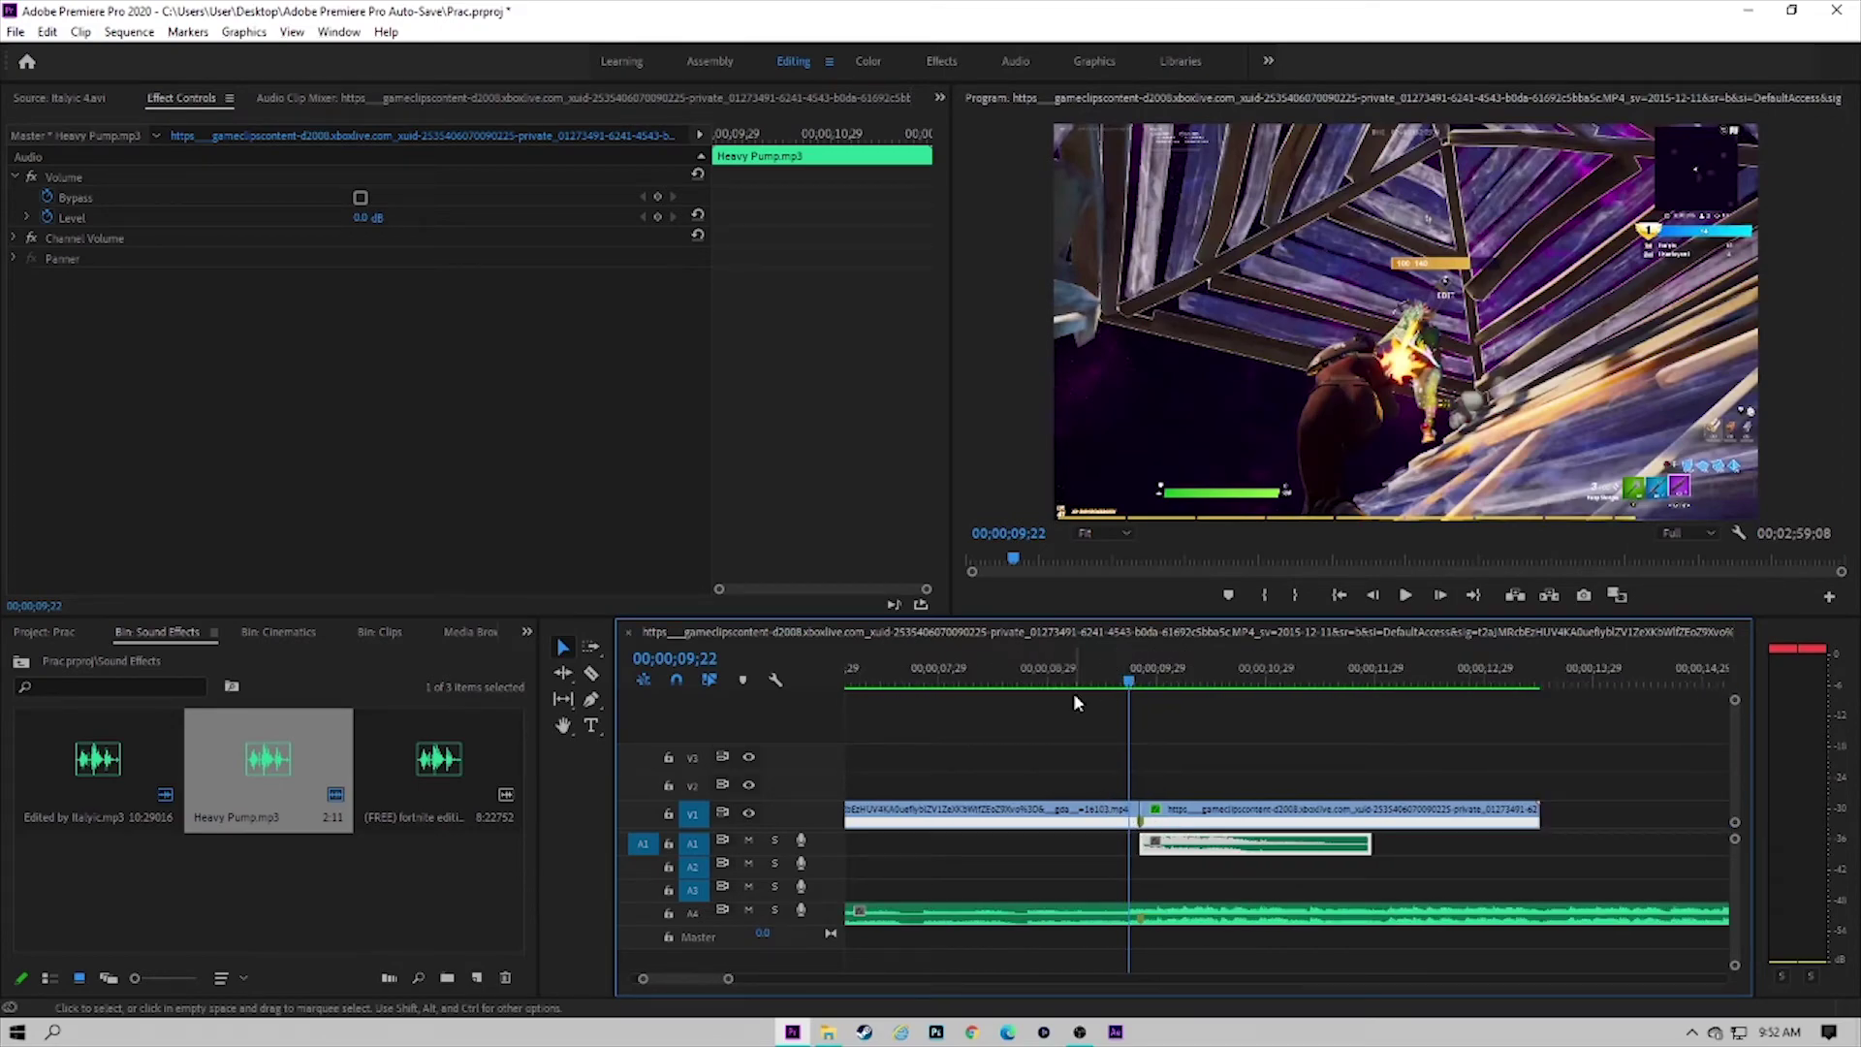
pyautogui.press('space')
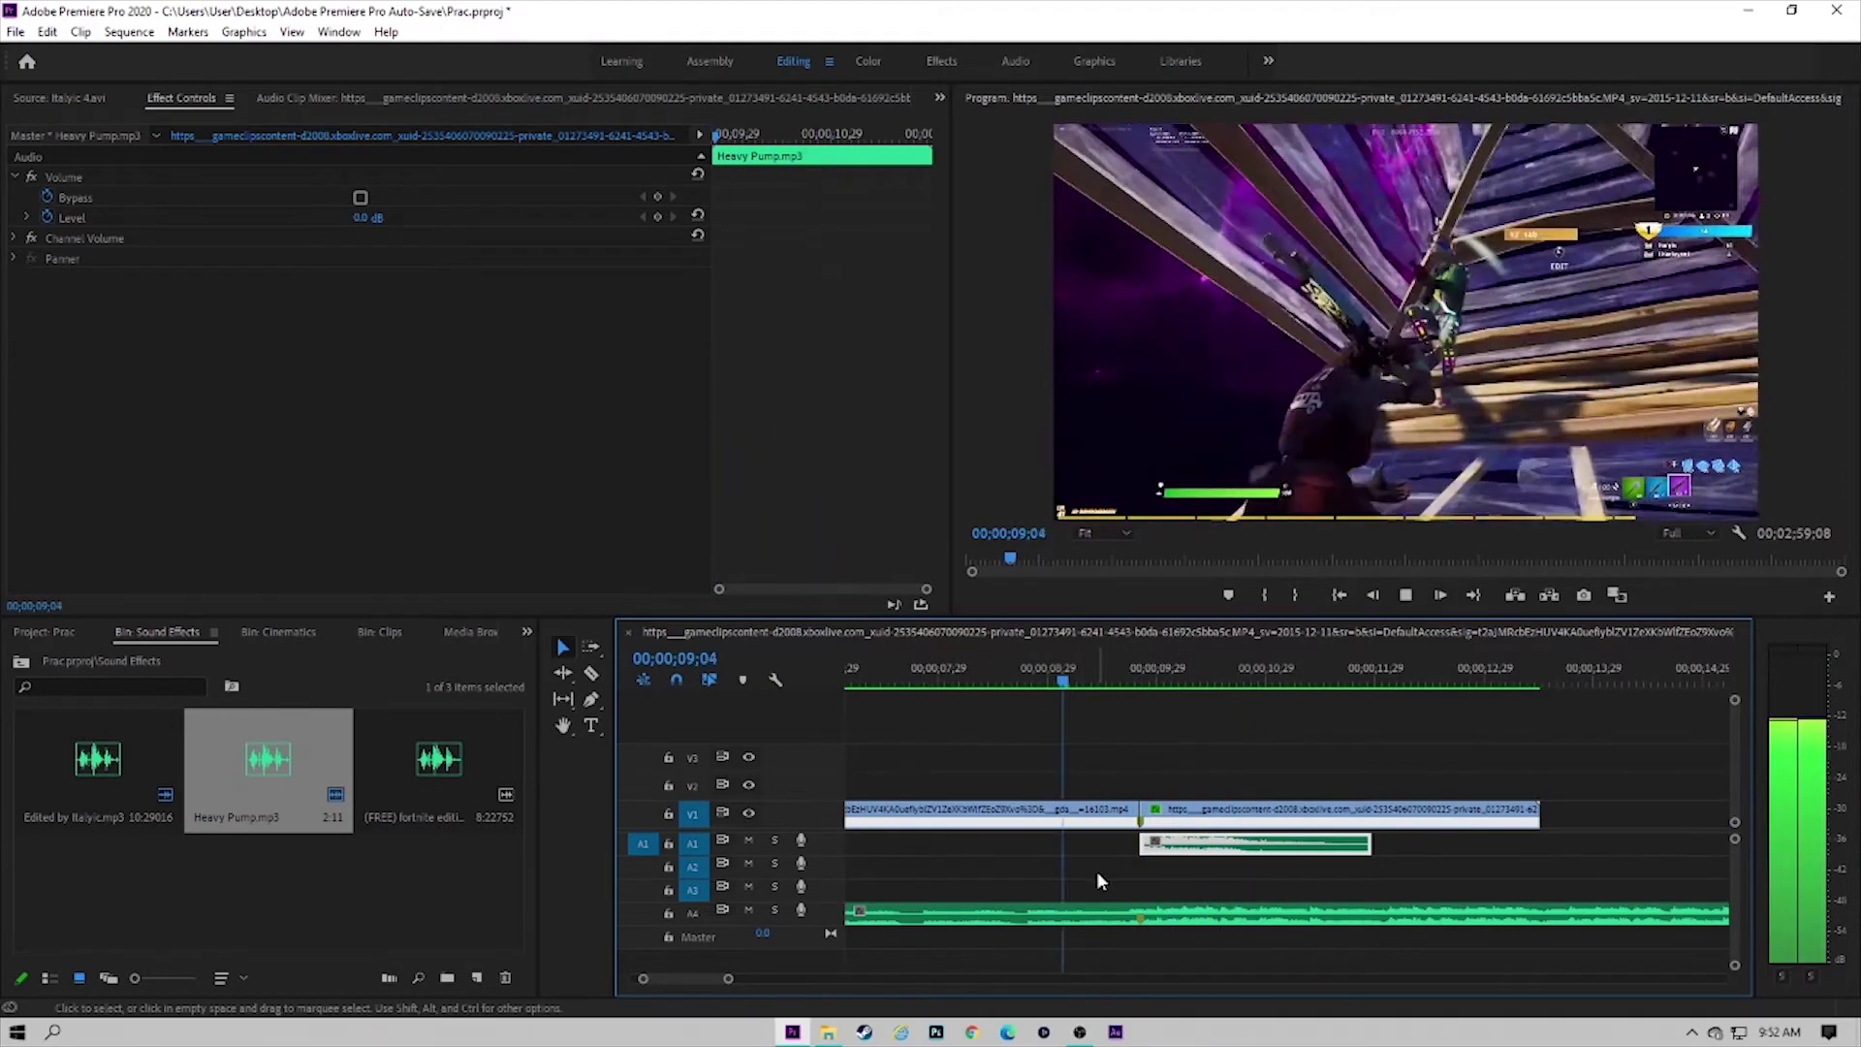
pyautogui.click(1097, 871)
pyautogui.press('space')
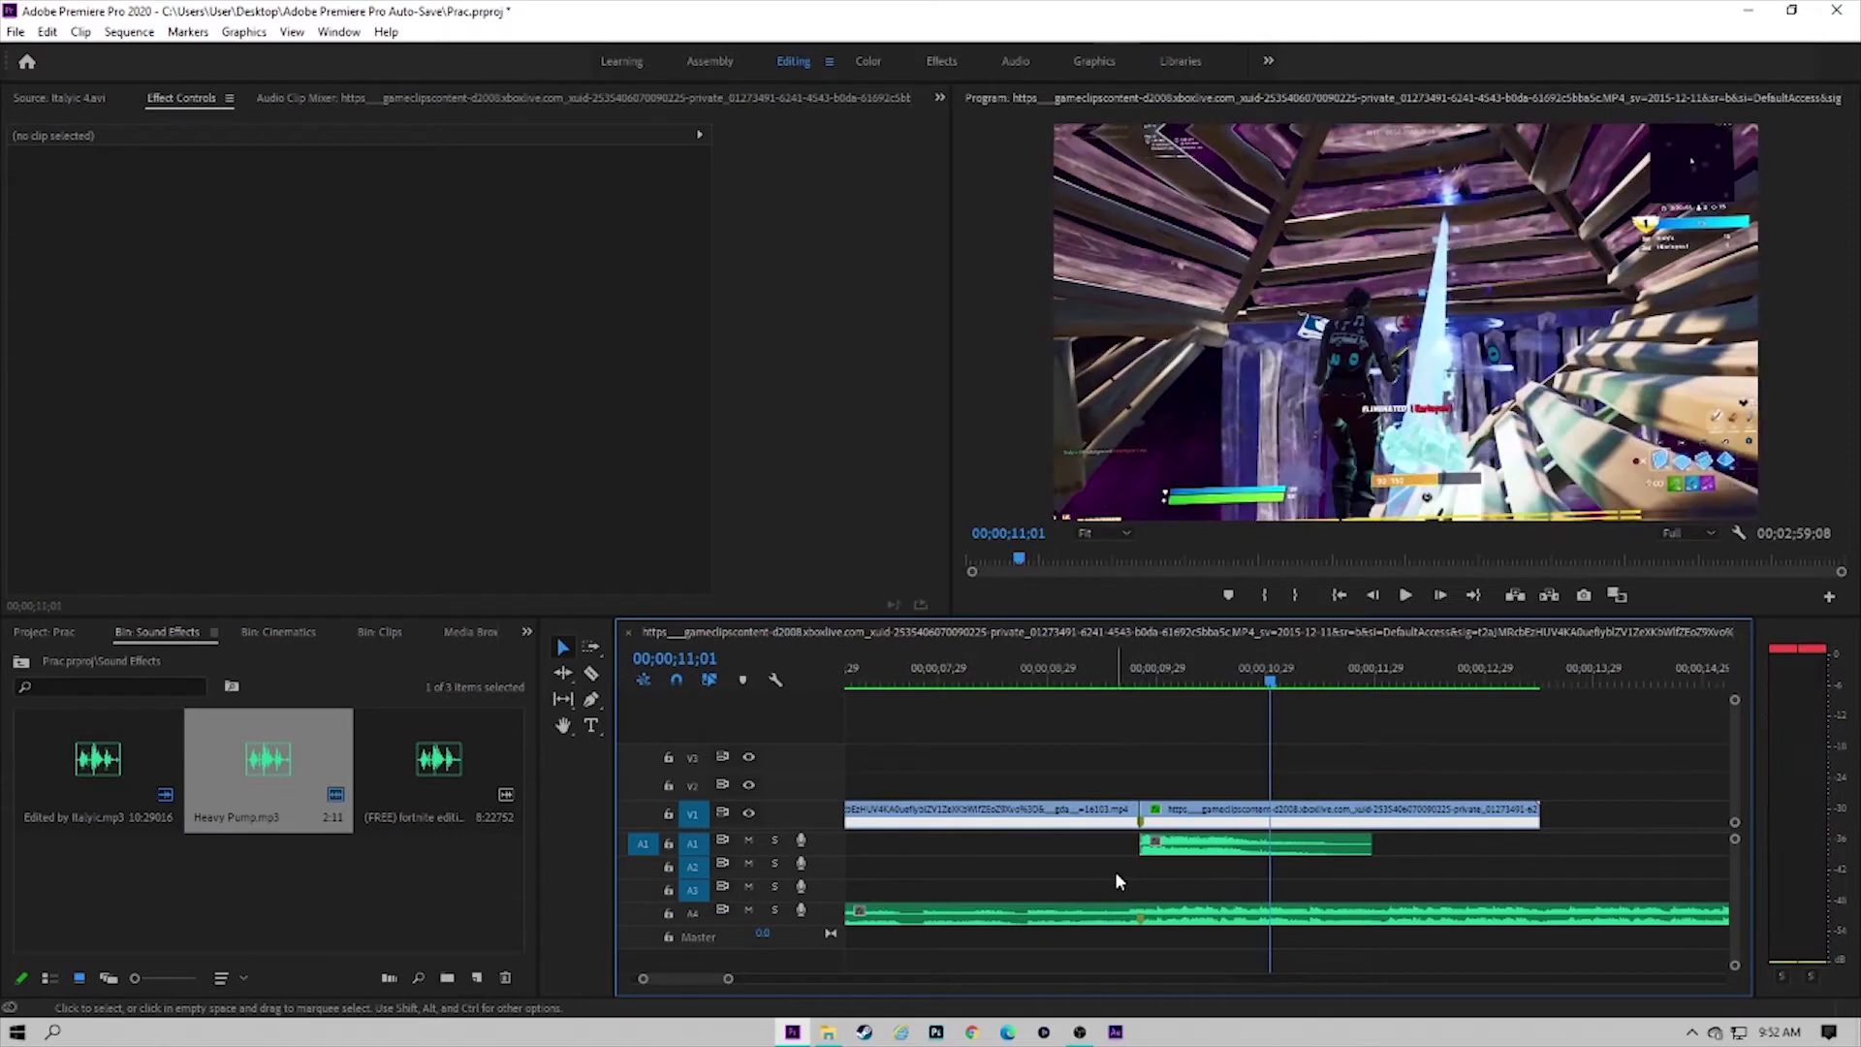
# Step: Place the (FREE) fortnite sound effect on track A2 and trim its start to where the Heavy Pump sound ends
pyautogui.click(443, 770)
pyautogui.moveTo(441, 765); pyautogui.dragTo(1057, 880)
pyautogui.scroll(-3, 1049, 905)
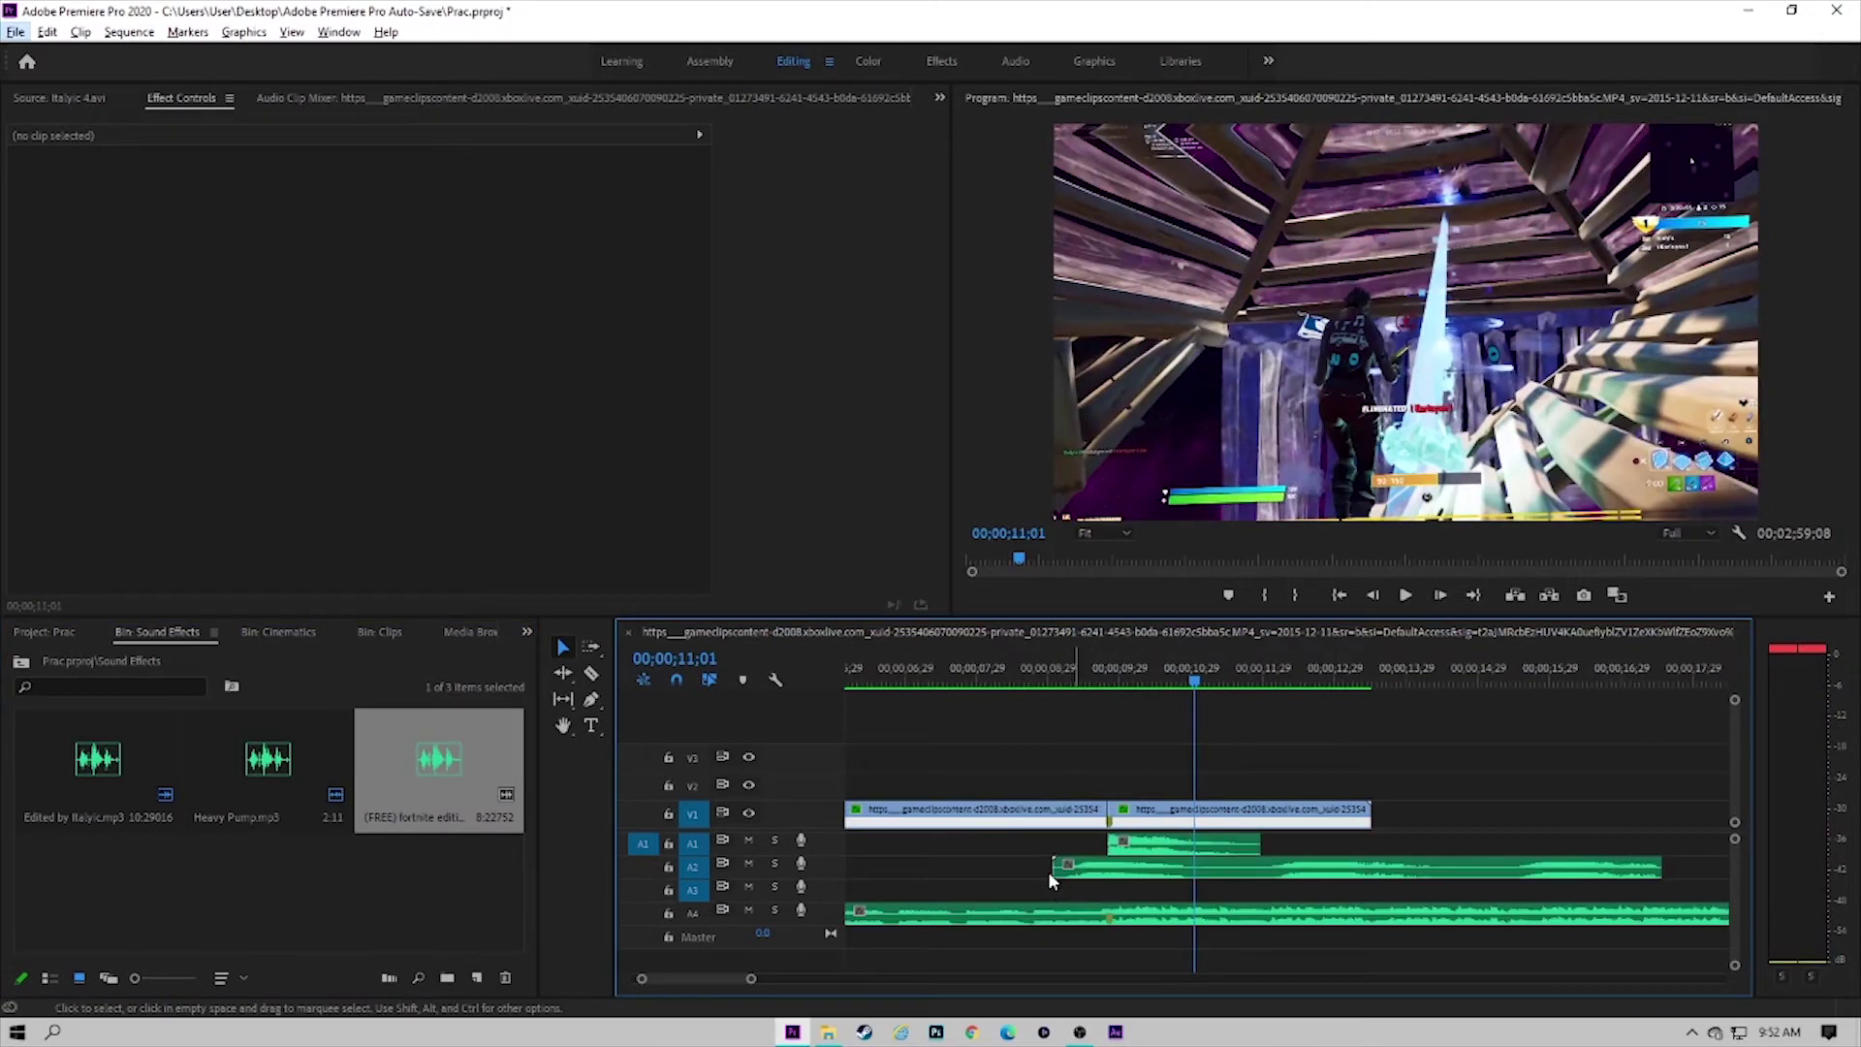
pyautogui.moveTo(1056, 866); pyautogui.dragTo(1264, 866)
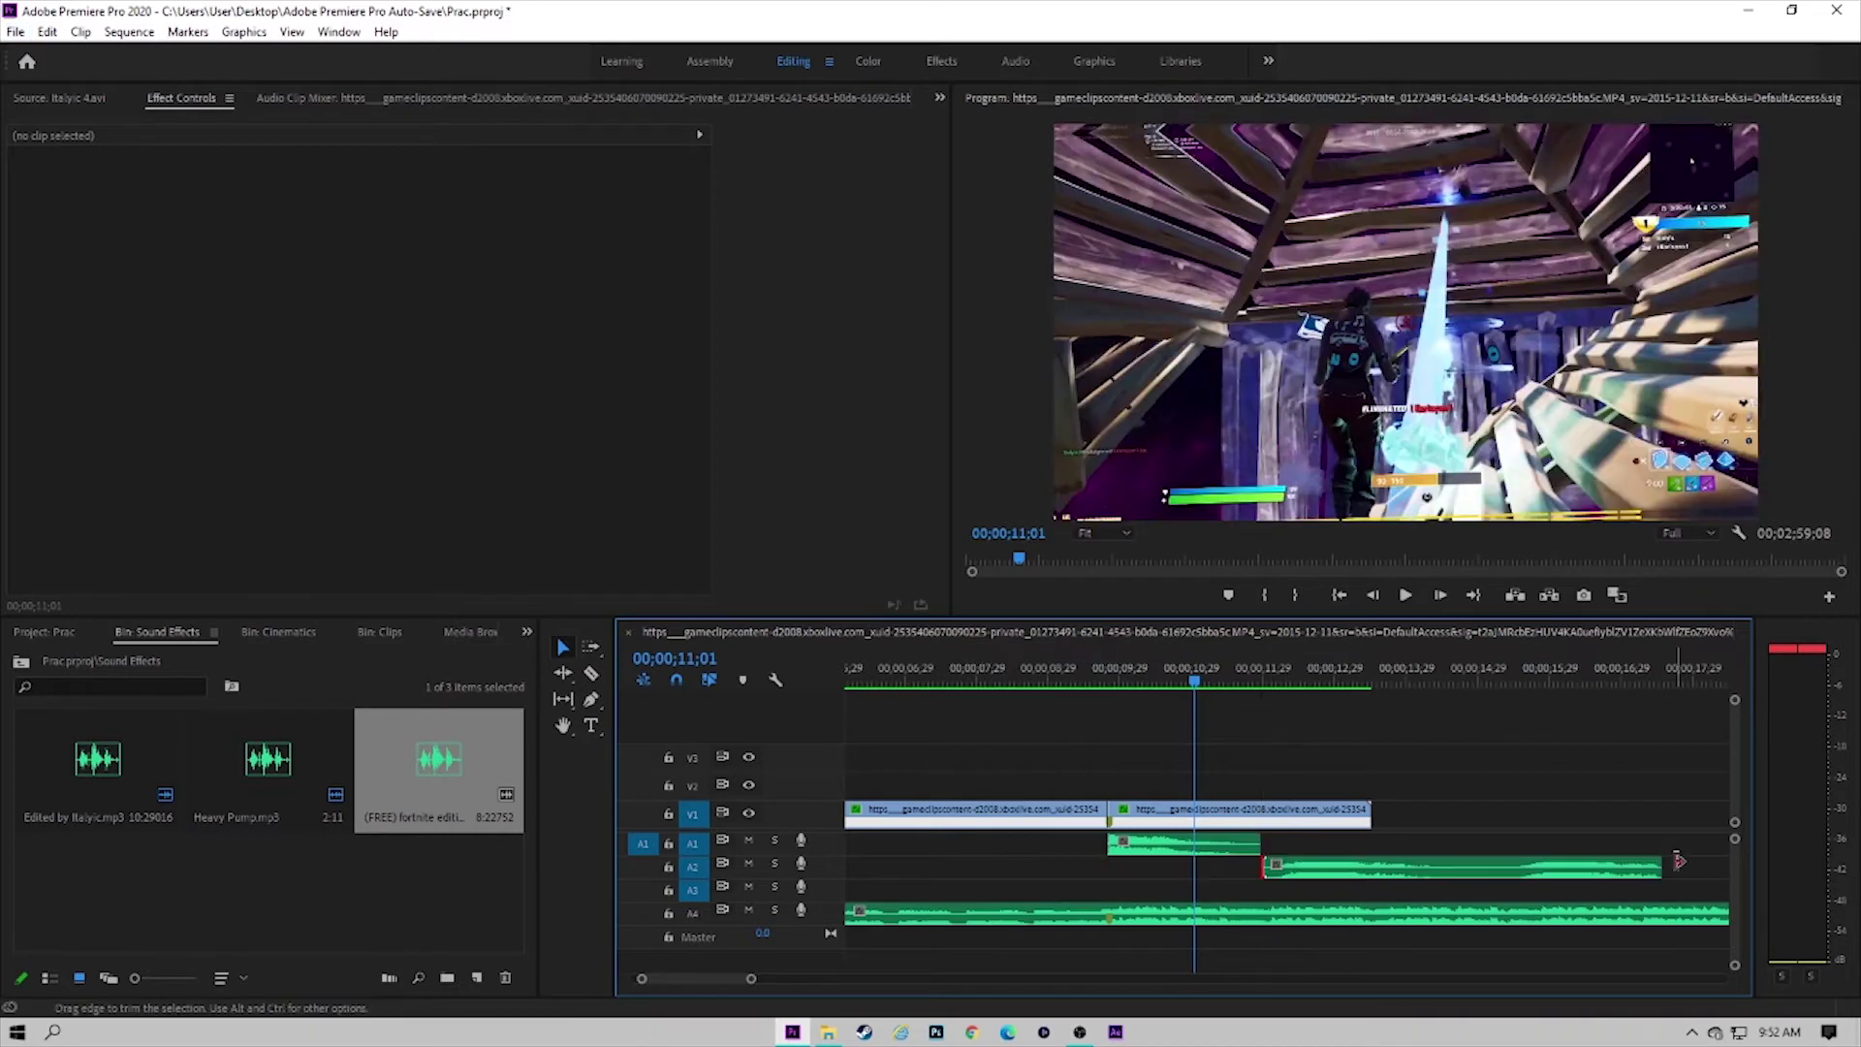
# Step: Shorten the fortnite whoosh sound on A2 by trimming its end, and move it to start just before the kill-shot cut
pyautogui.moveTo(1657, 870); pyautogui.dragTo(939, 878)
pyautogui.scroll(3, 1326, 900)
pyautogui.scroll(5, 1271, 888)
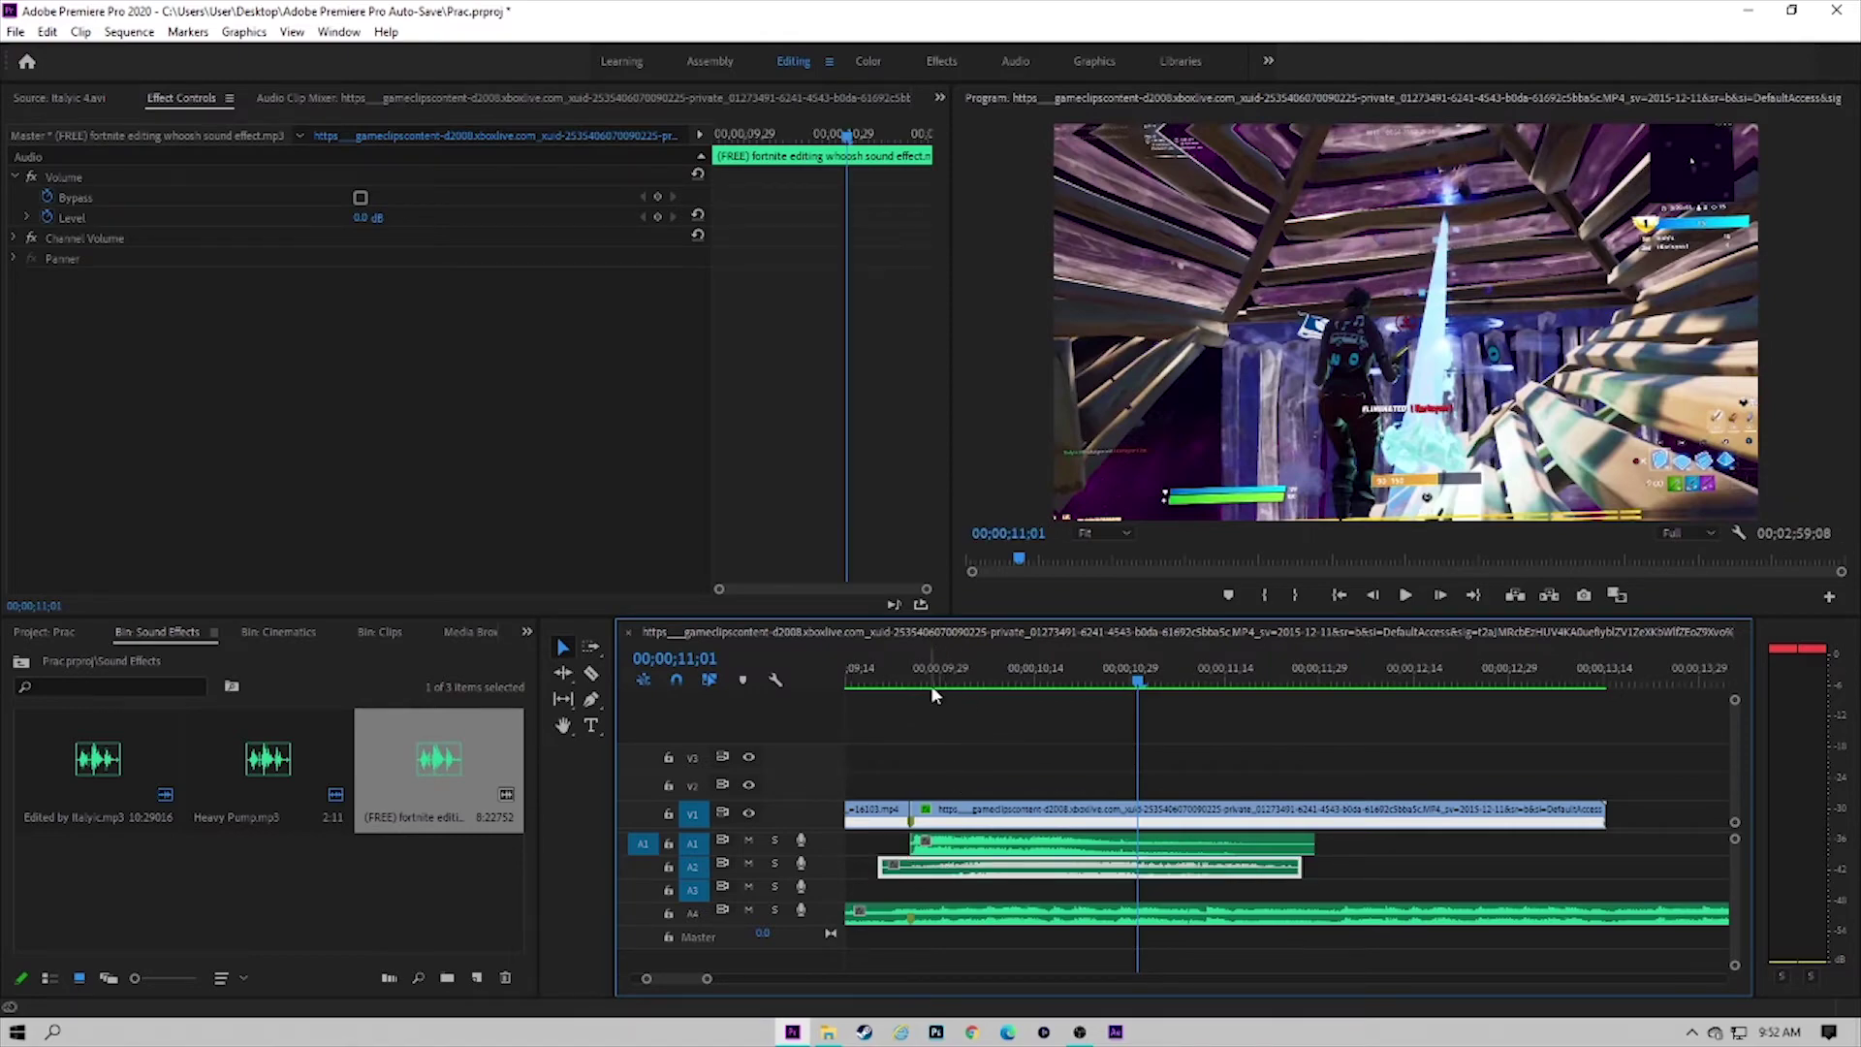
# Step: Audition the whoosh sound on A2 with tracks A1 and A4 muted, and unmute both tracks
pyautogui.click(880, 683)
pyautogui.click(748, 841)
pyautogui.click(752, 910)
pyautogui.press('space')
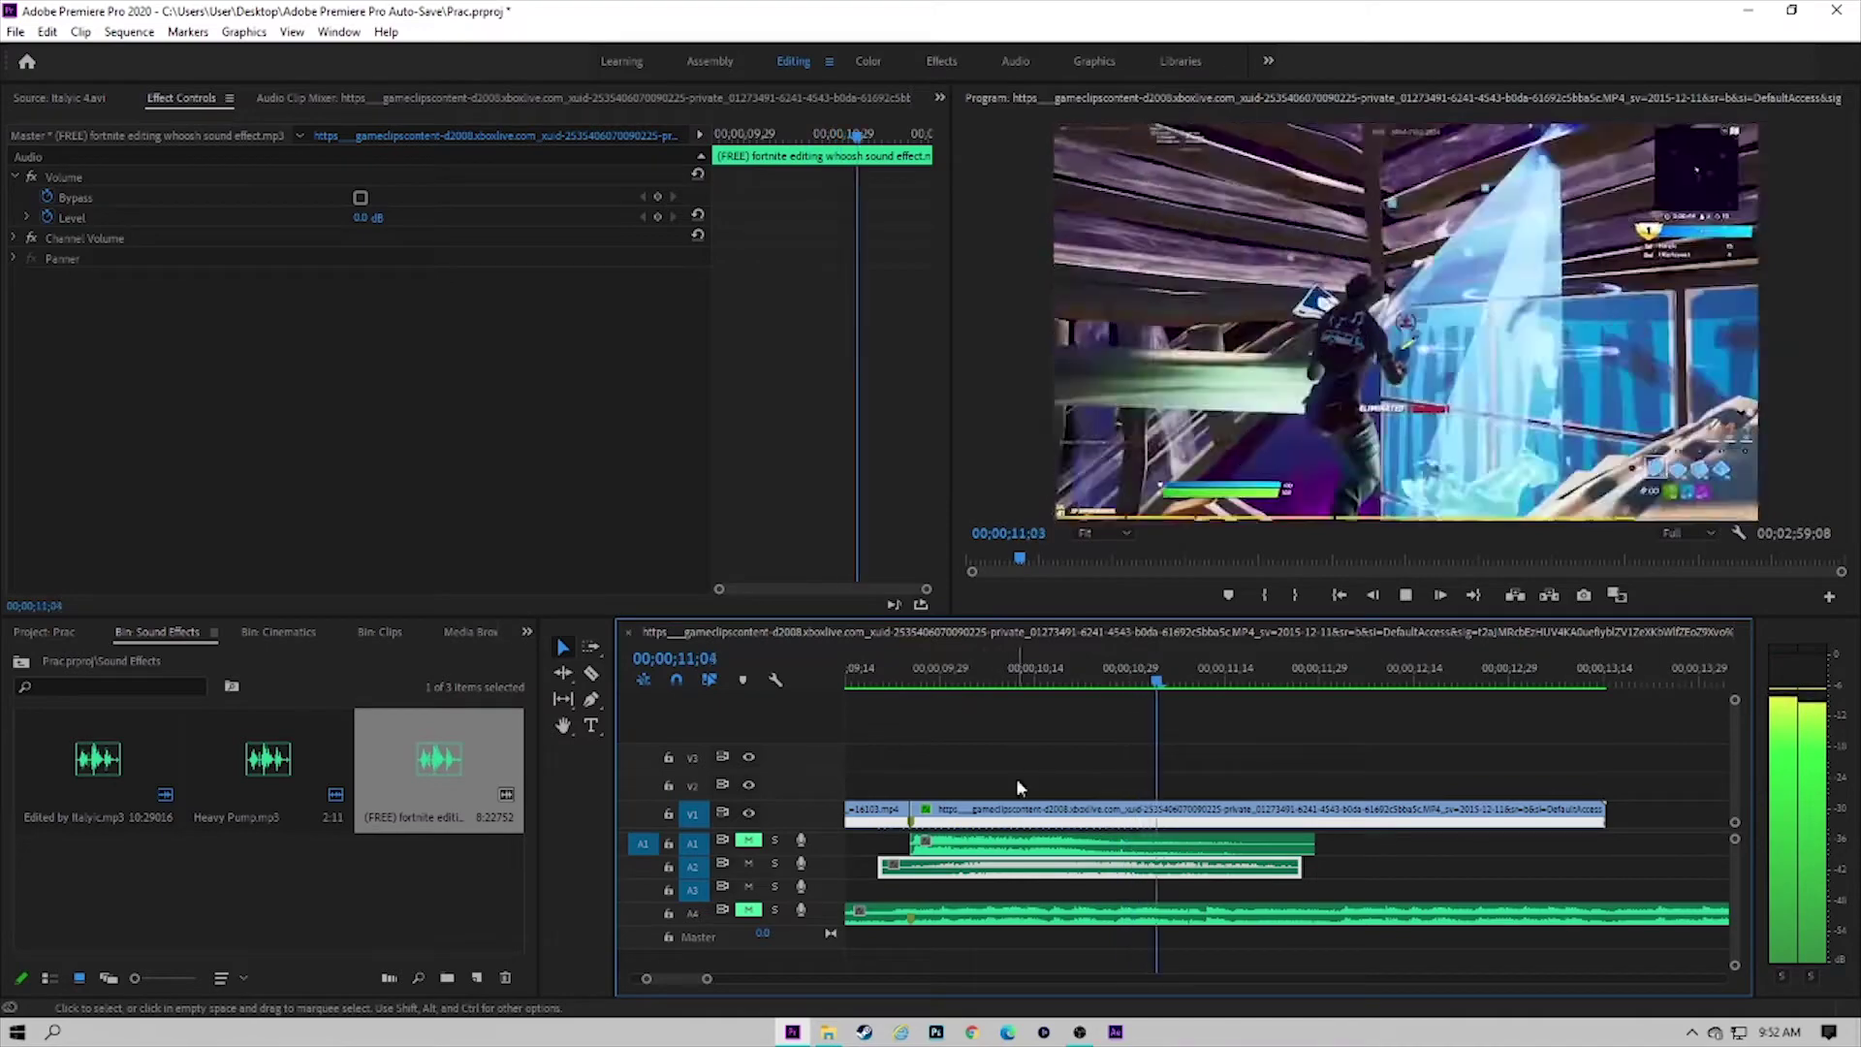
pyautogui.press('space')
pyautogui.click(756, 910)
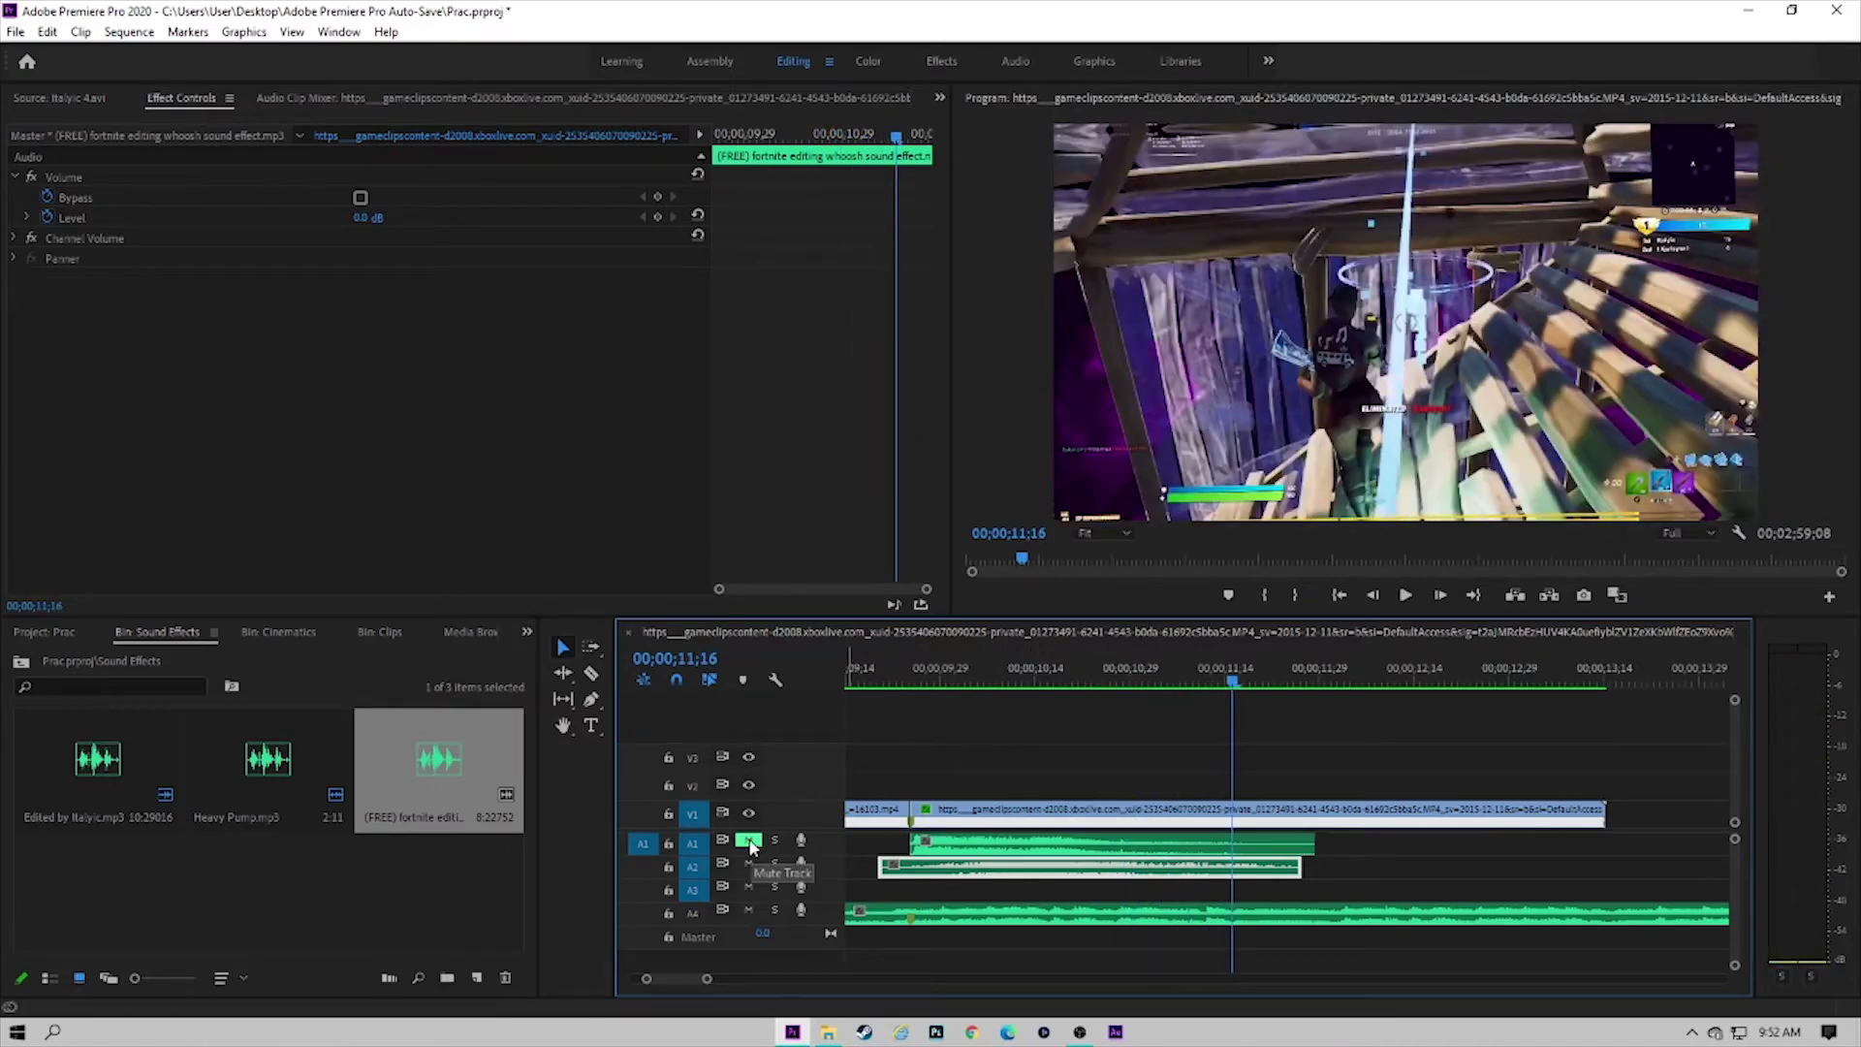
pyautogui.click(751, 842)
# Step: Play the montage back from the beginning of the sequence
pyautogui.scroll(-4, 1026, 907)
pyautogui.click(998, 669)
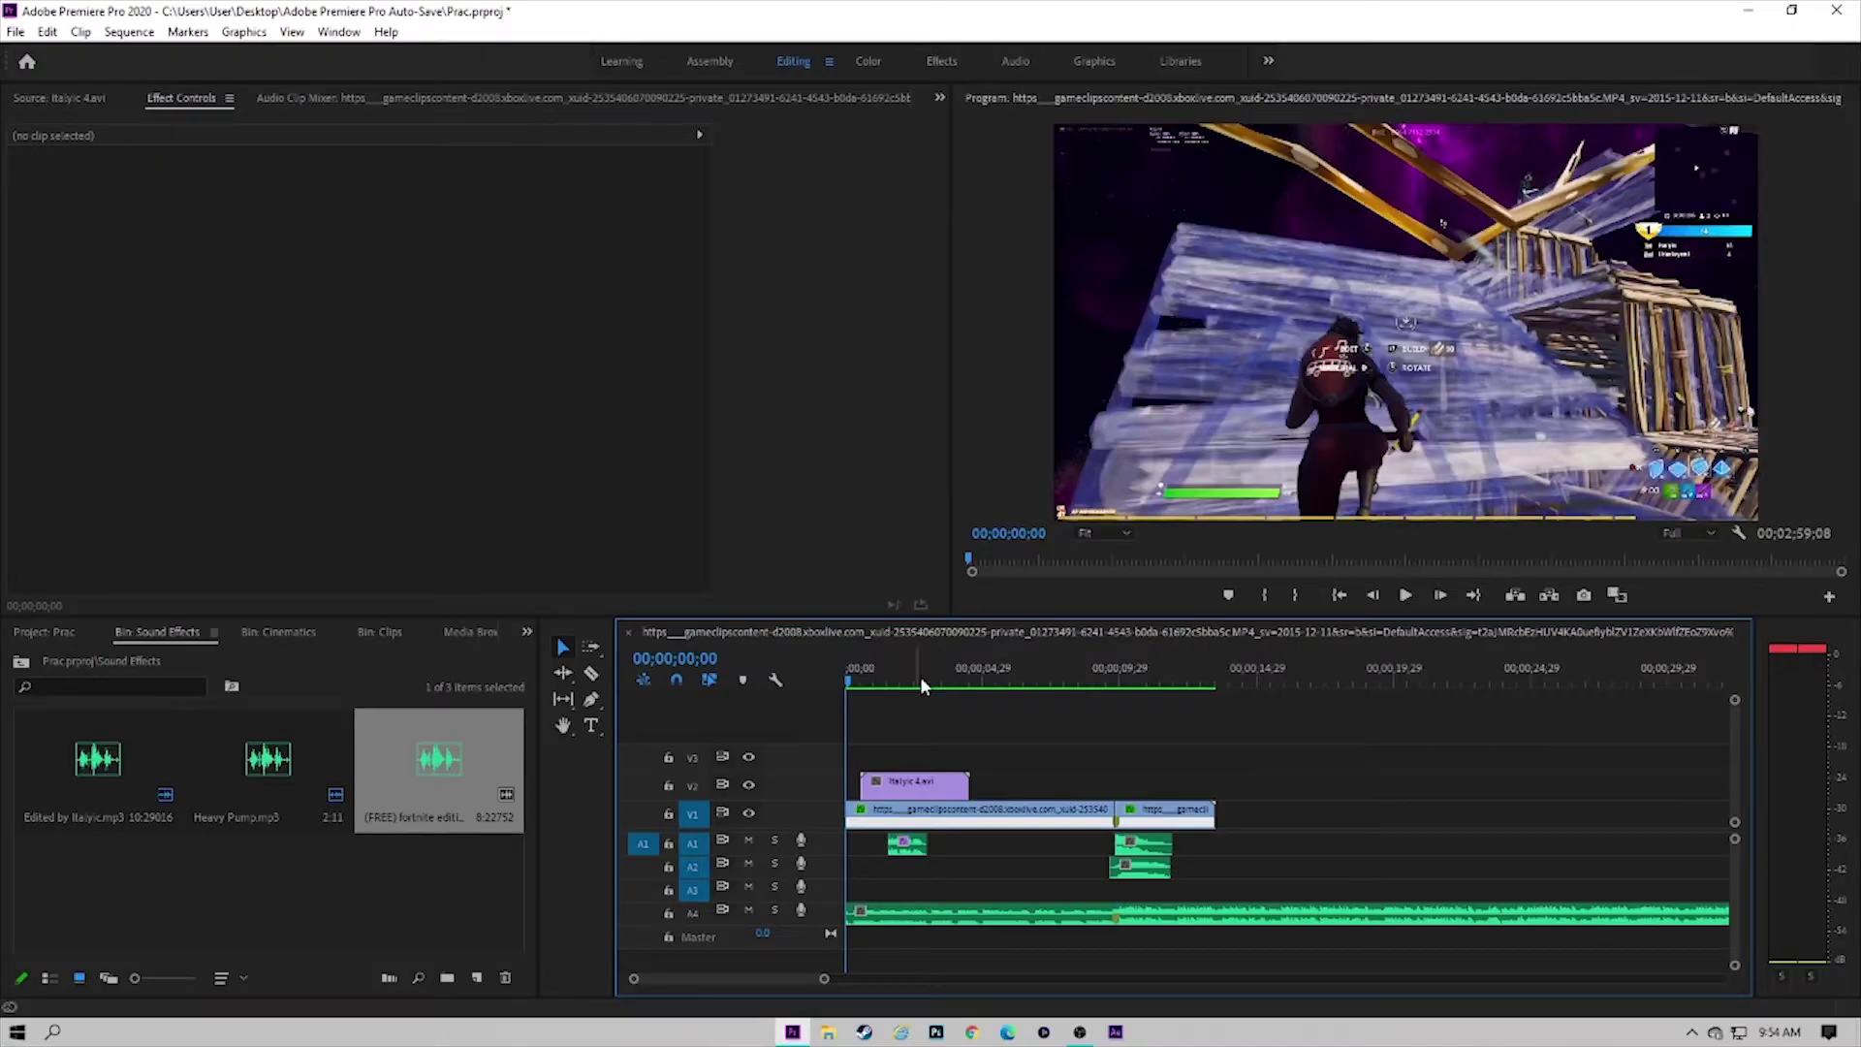
pyautogui.press('space')
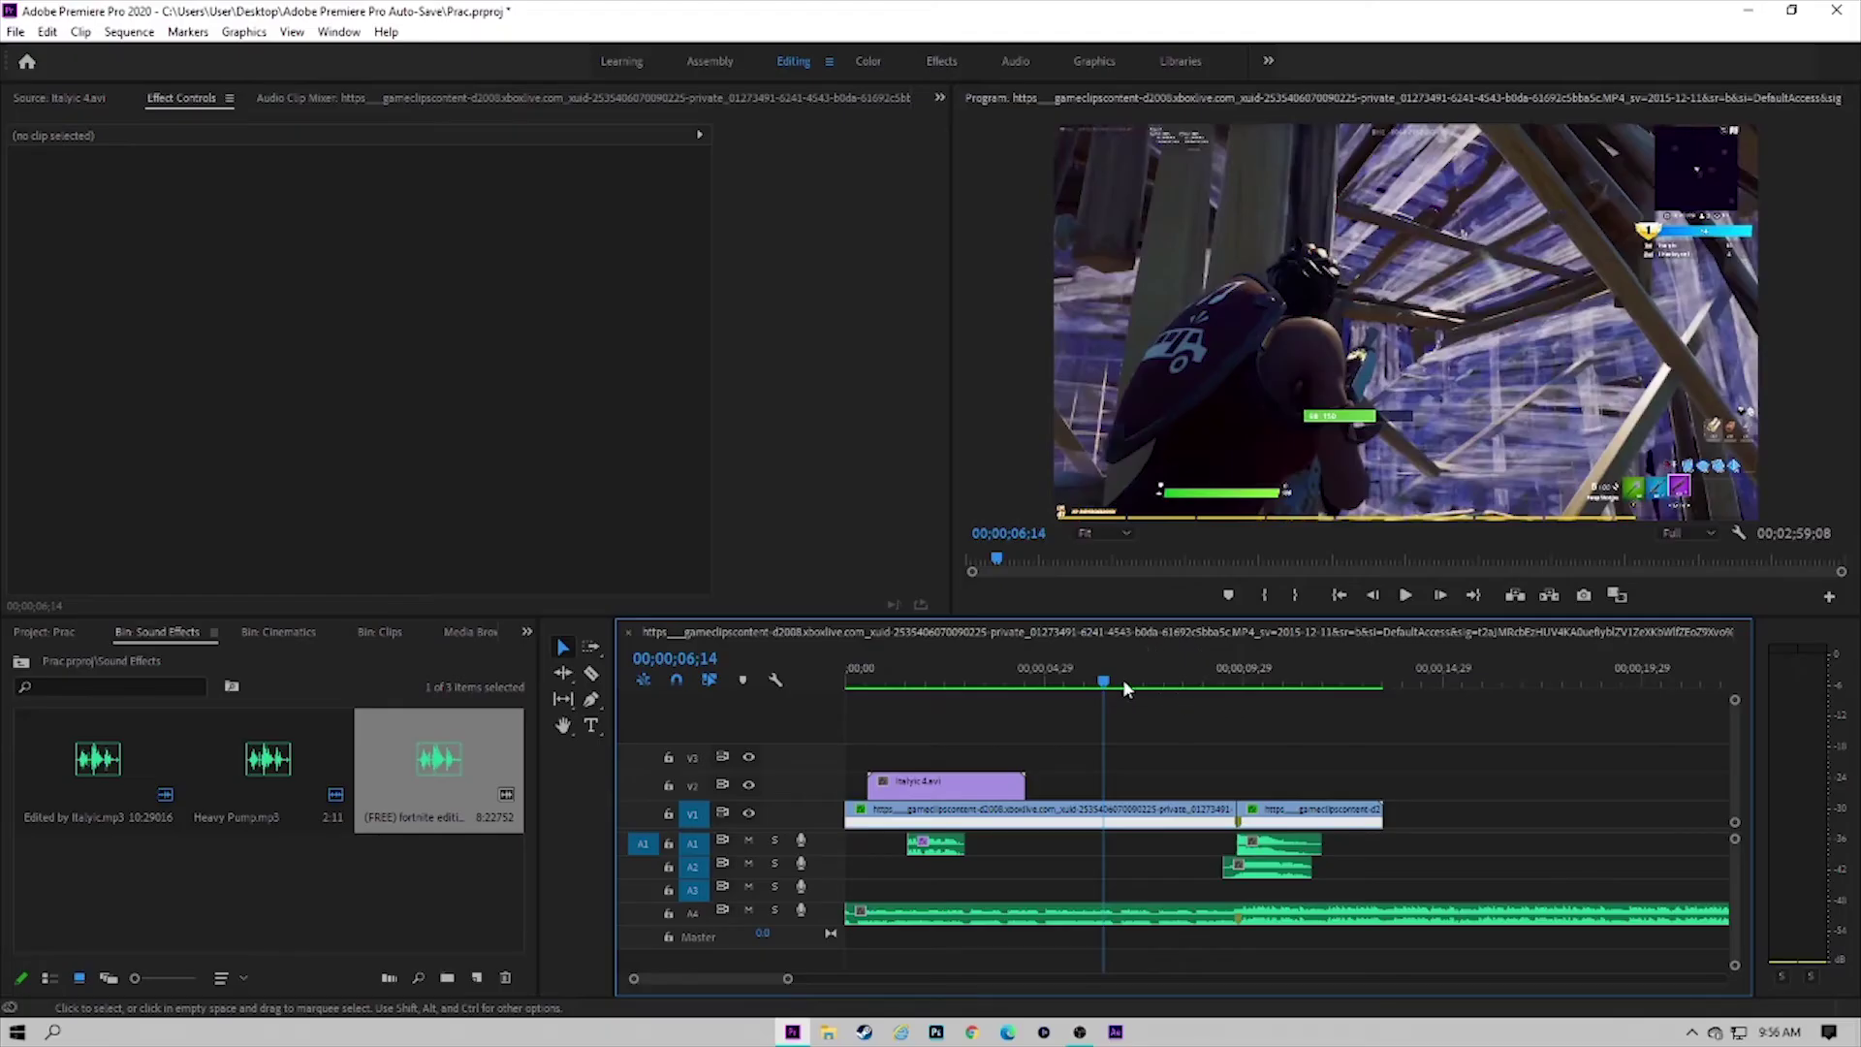
# Step: Split the gameplay clip on V1 at 00;00;08;25, one second before the kill-shot cut
pyautogui.moveTo(1122, 679); pyautogui.dragTo(1236, 689)
pyautogui.press('Right')
pyautogui.press('Right')
pyautogui.press('Right')
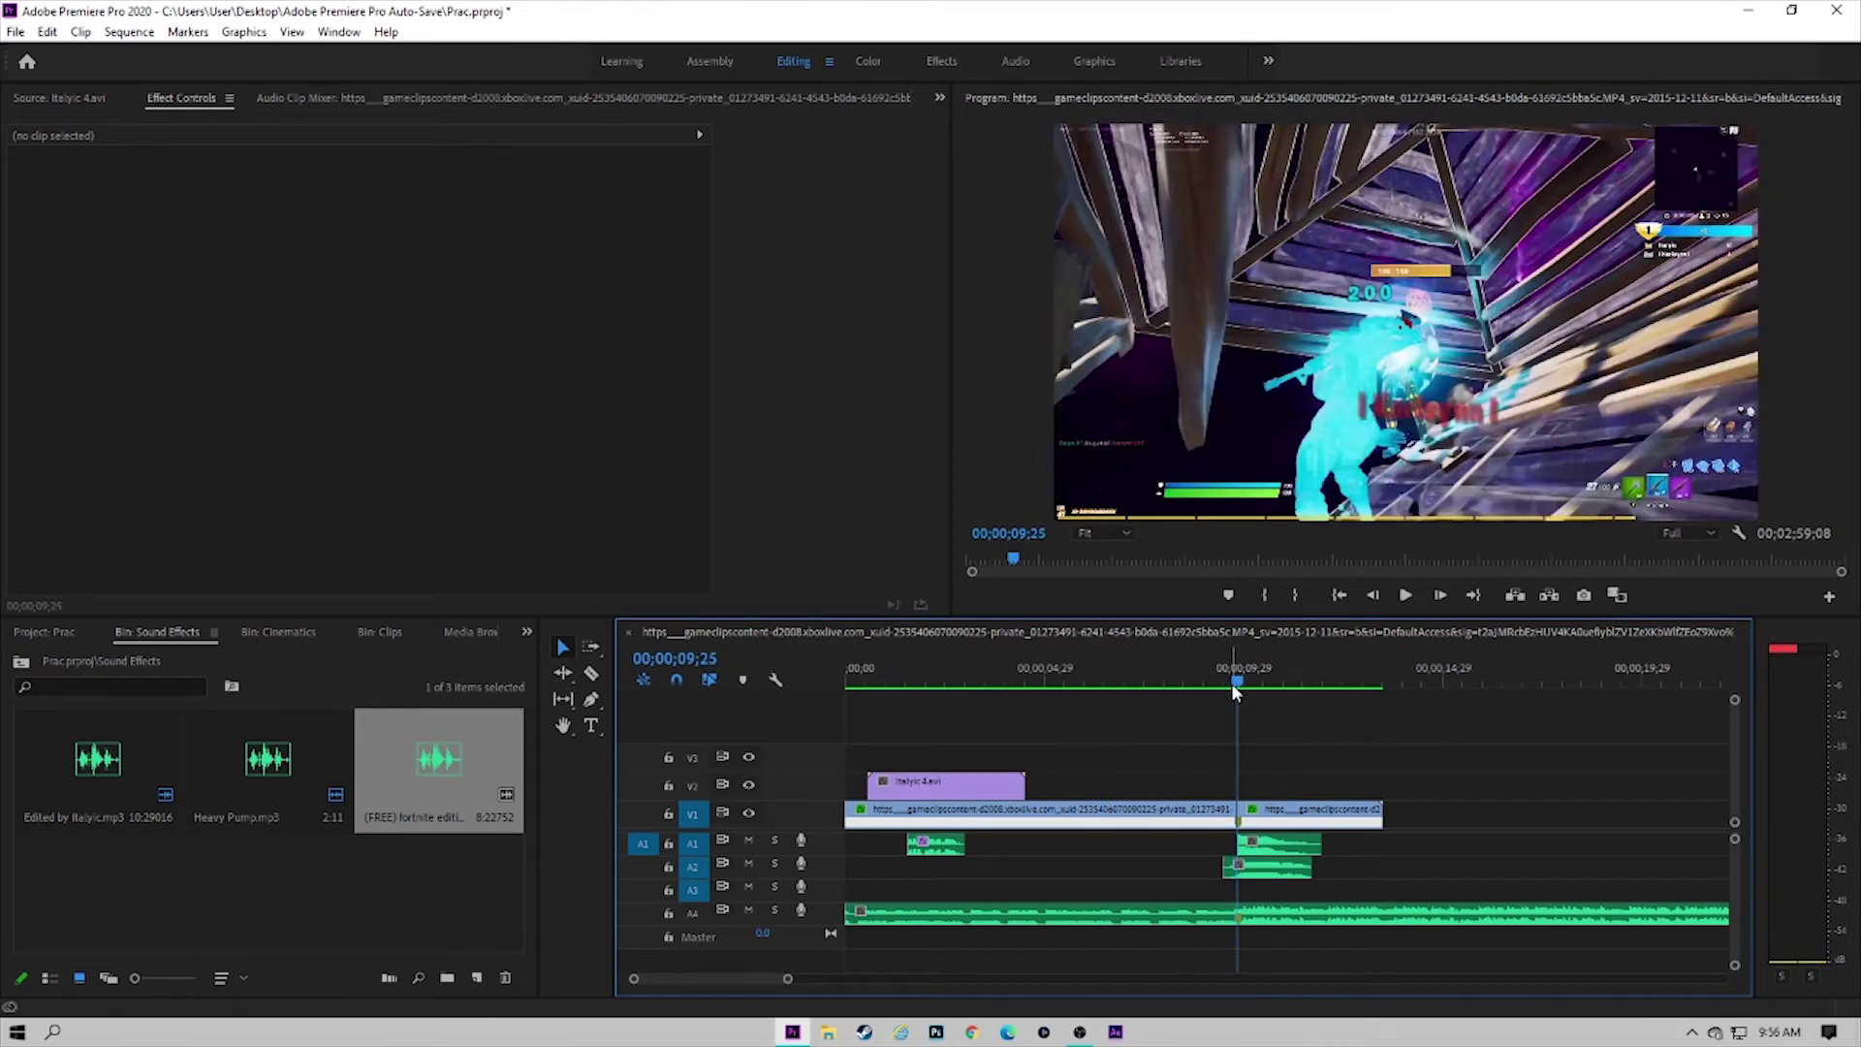
pyautogui.press('Left')
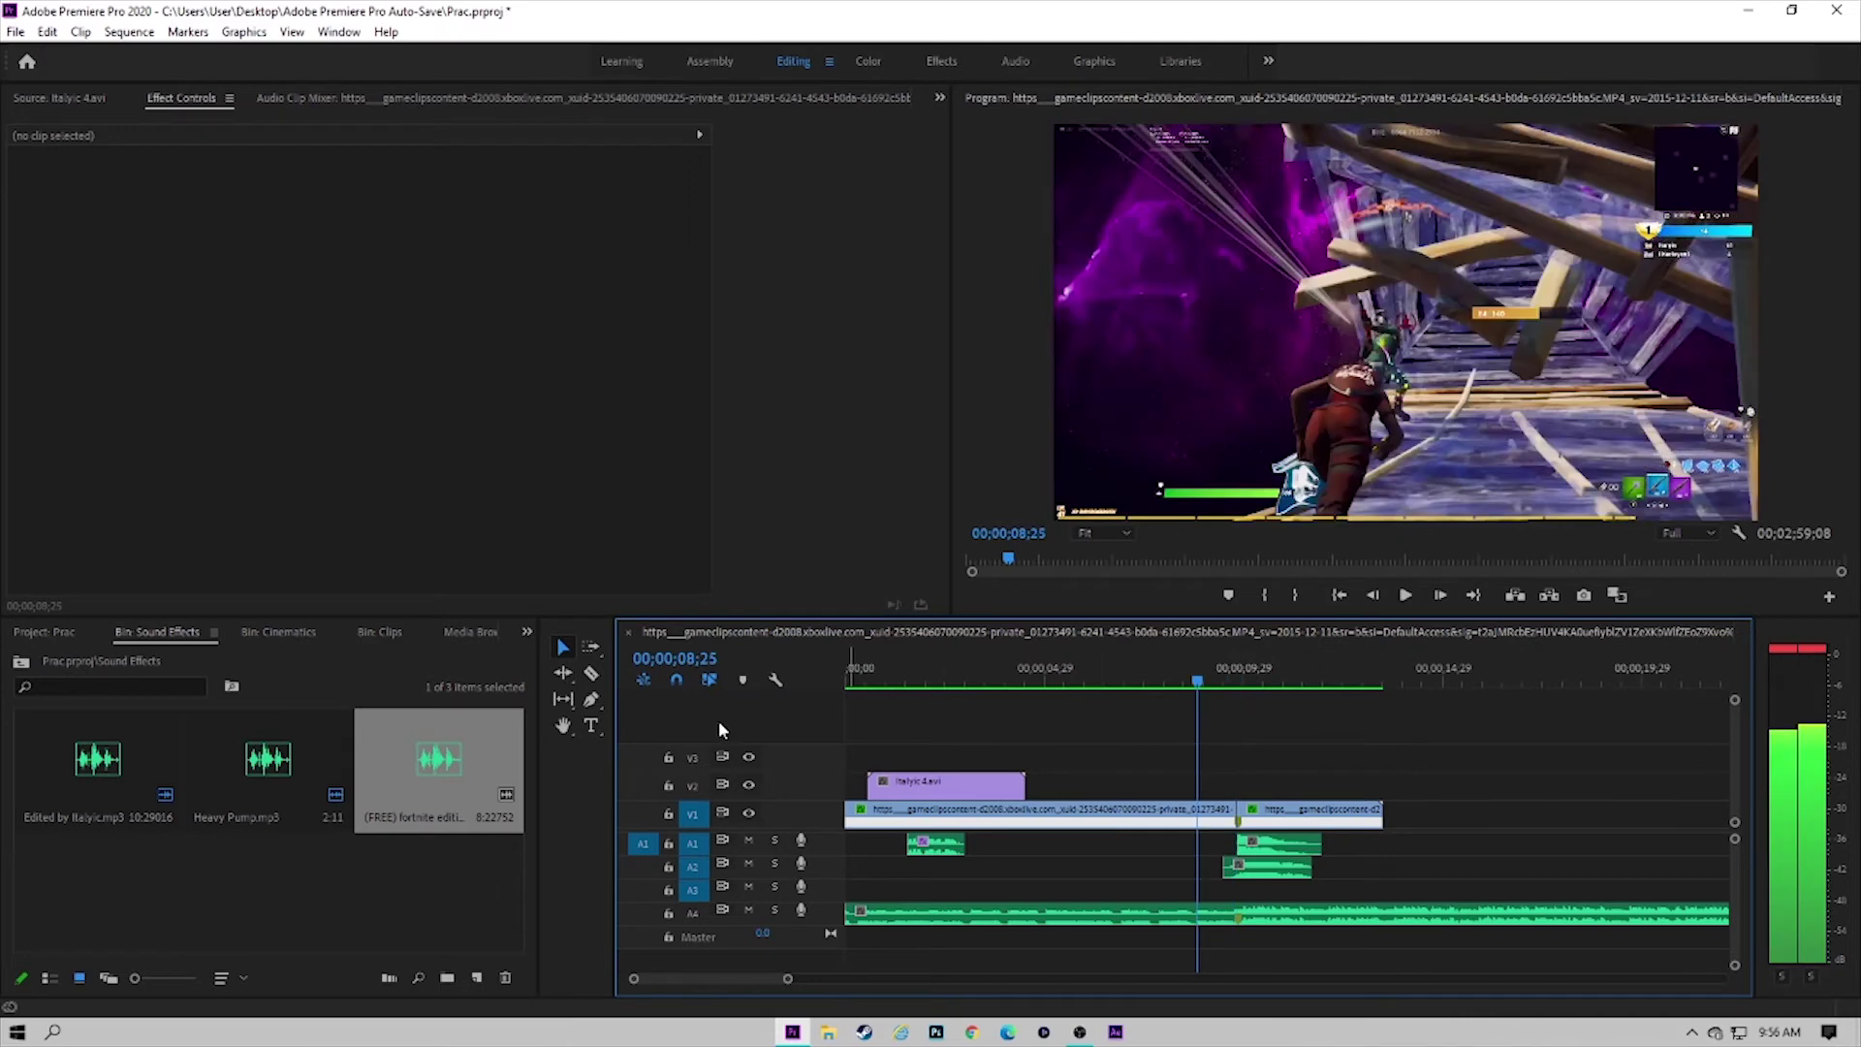
pyautogui.click(592, 674)
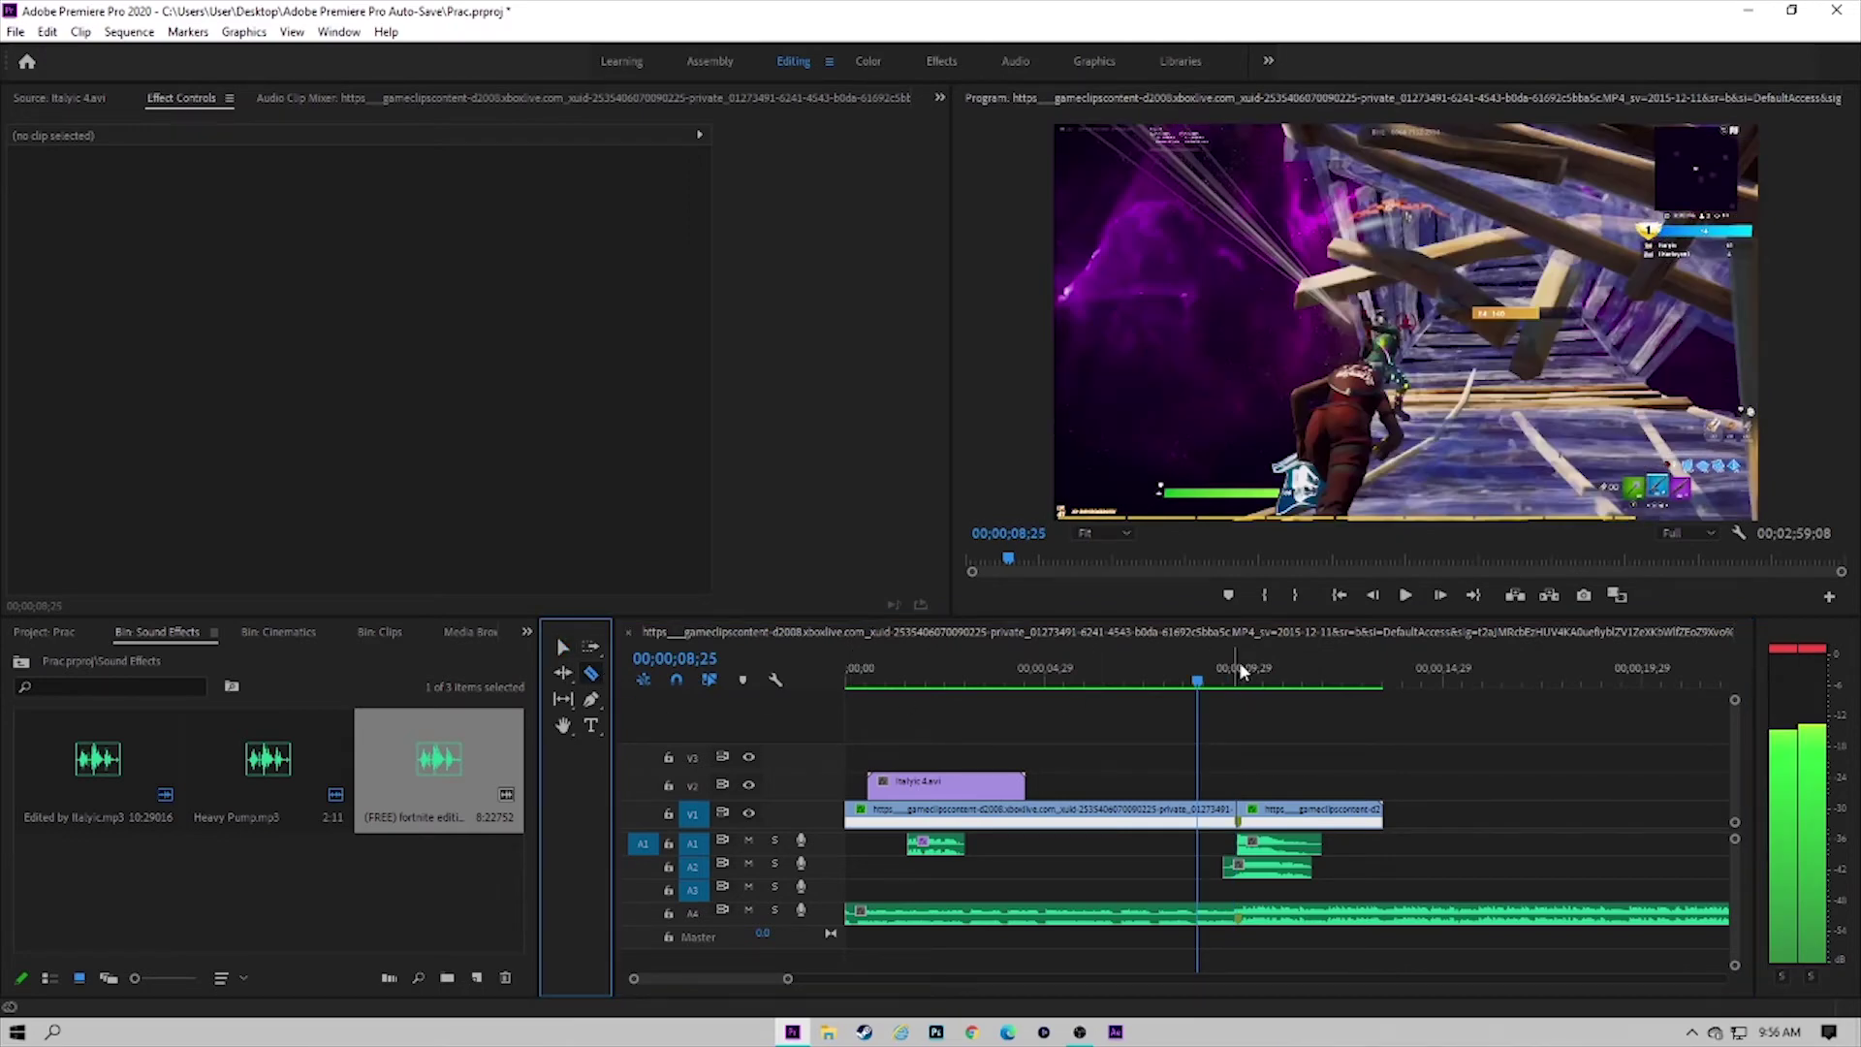
pyautogui.click(1204, 811)
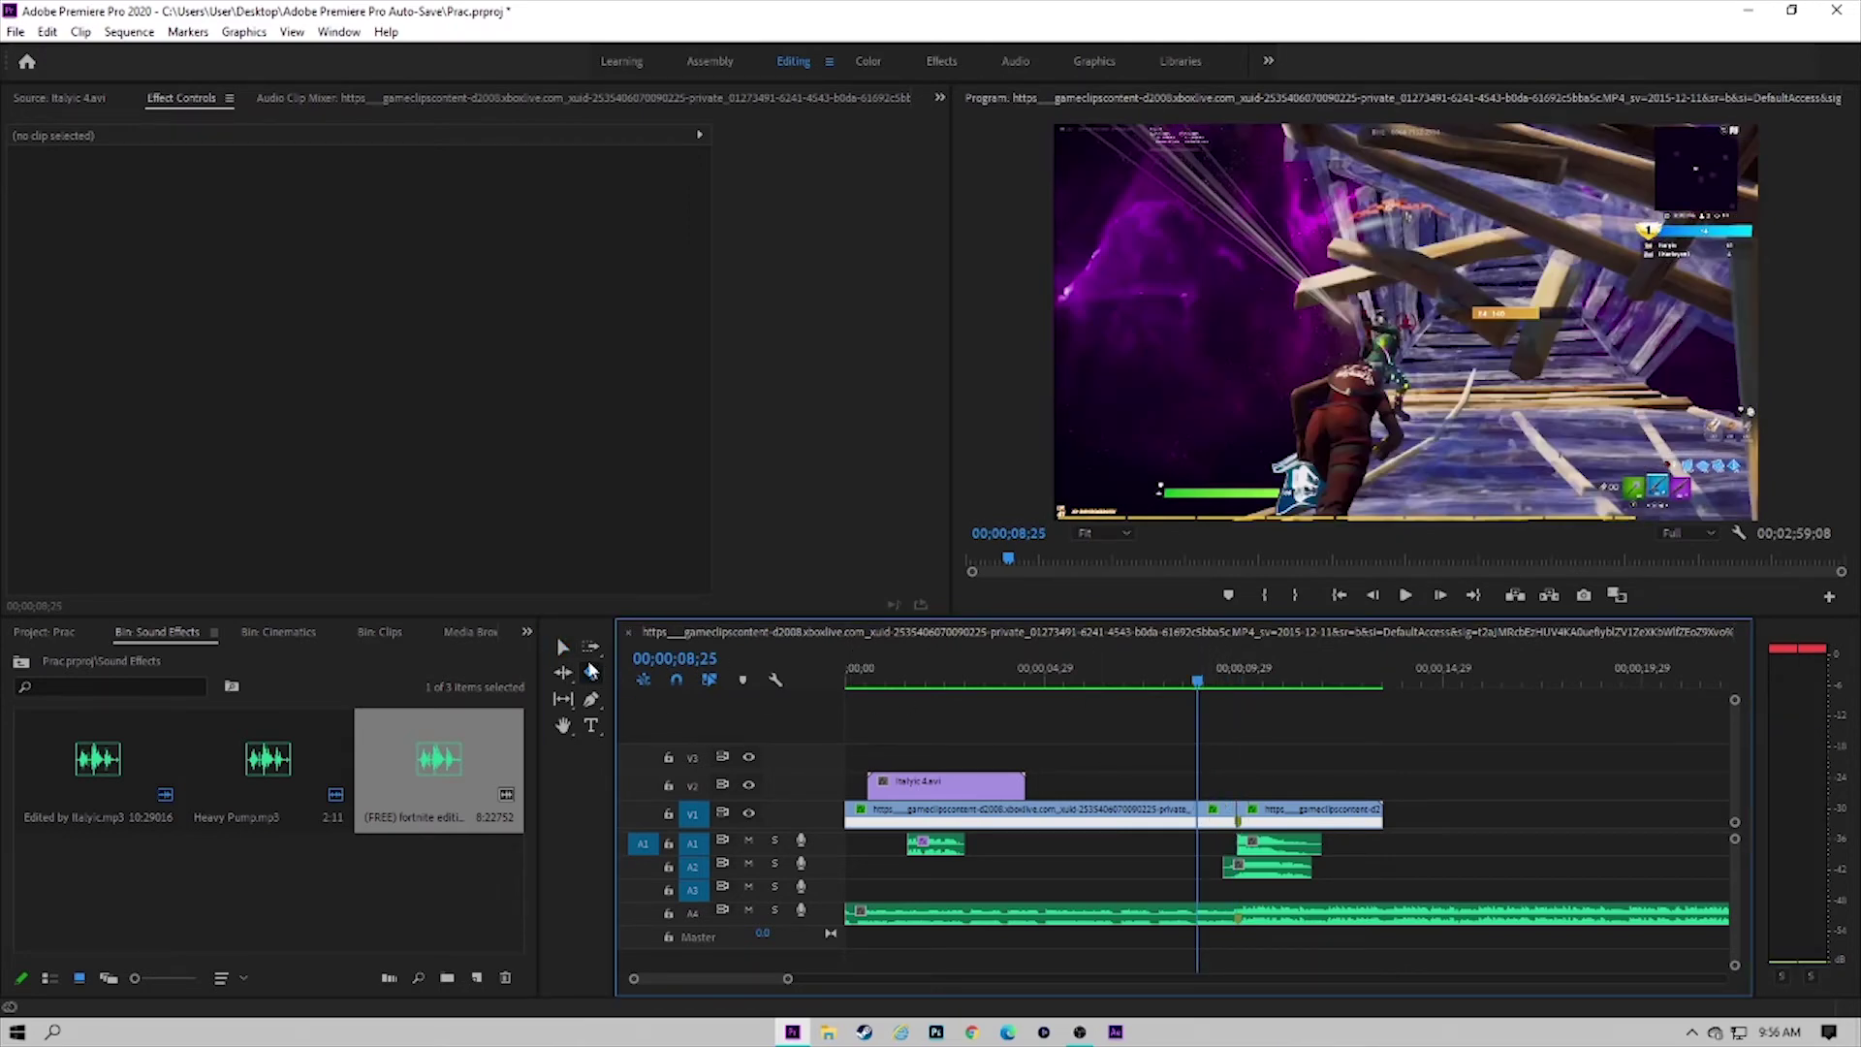
# Step: Apply the god buildup preset from Best Effects to the short segment before the kill-shot cut
pyautogui.click(526, 631)
pyautogui.click(588, 809)
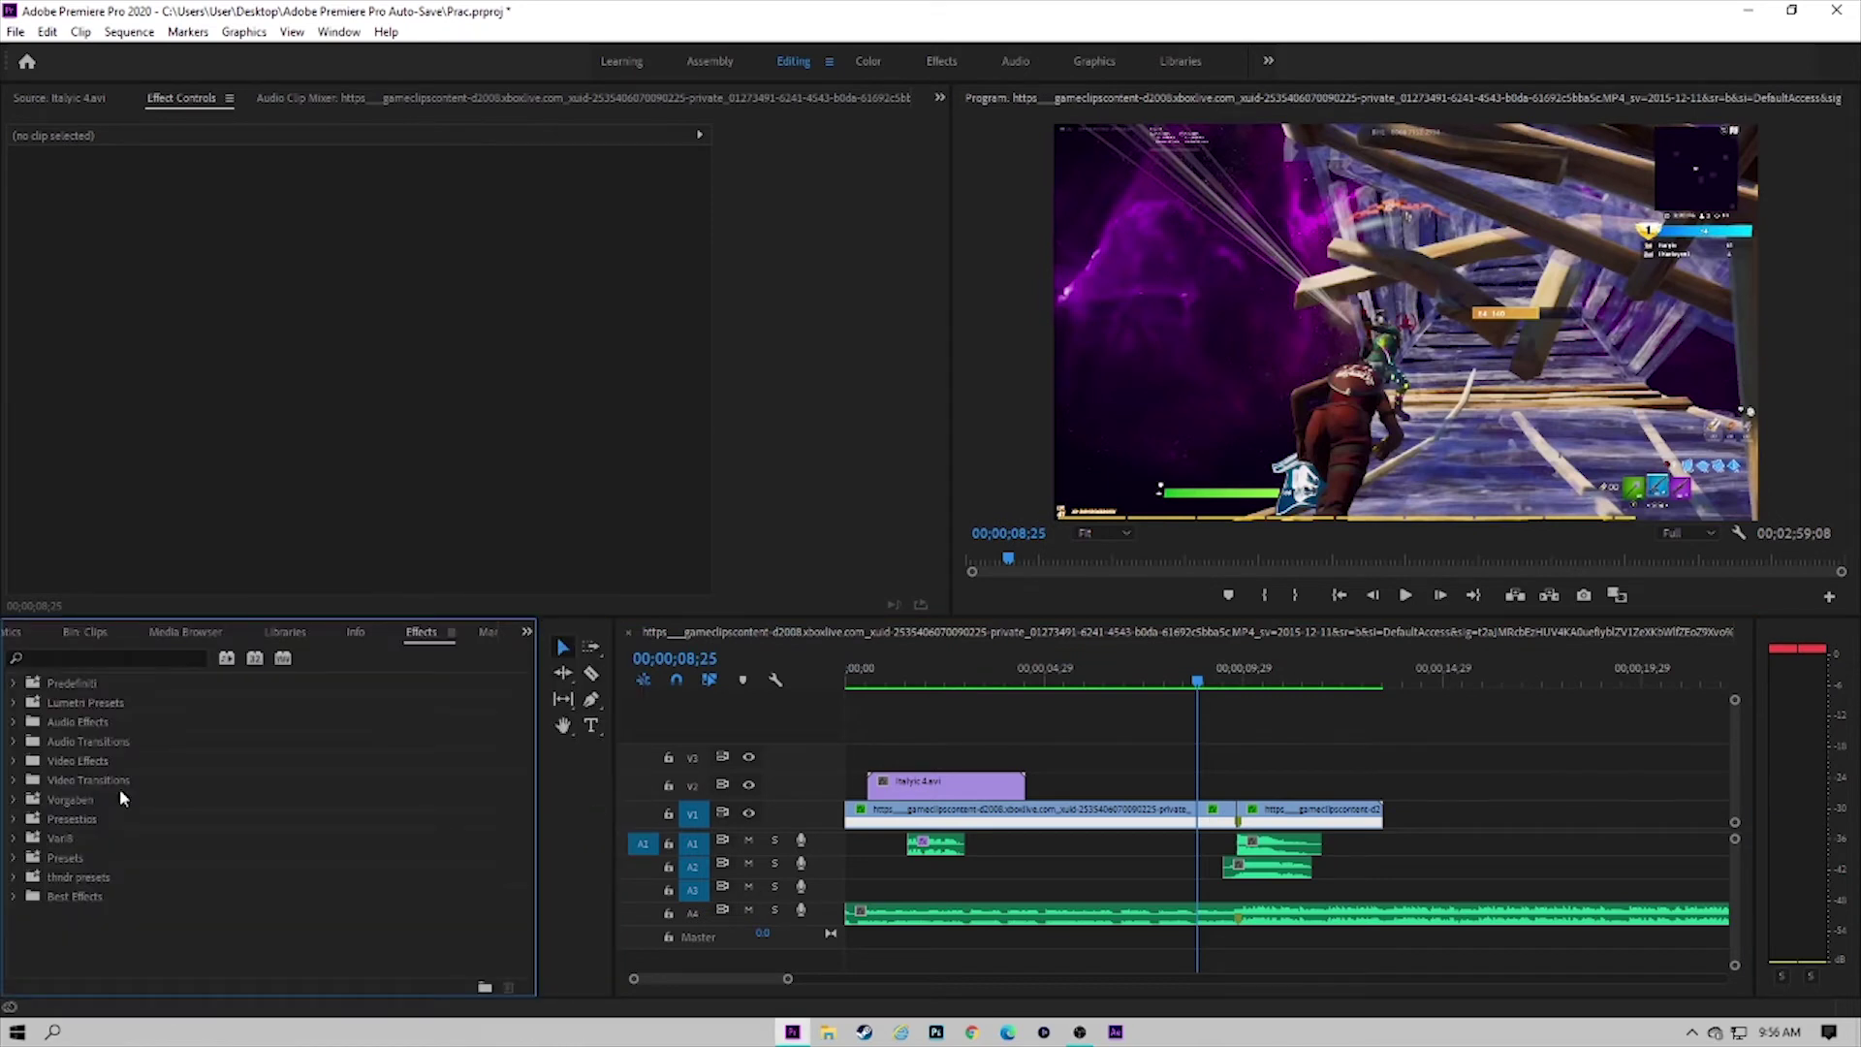
pyautogui.click(14, 897)
pyautogui.scroll(-5, 154, 888)
pyautogui.scroll(-1, 133, 834)
pyautogui.scroll(-1, 74, 852)
pyautogui.scroll(-3, 104, 832)
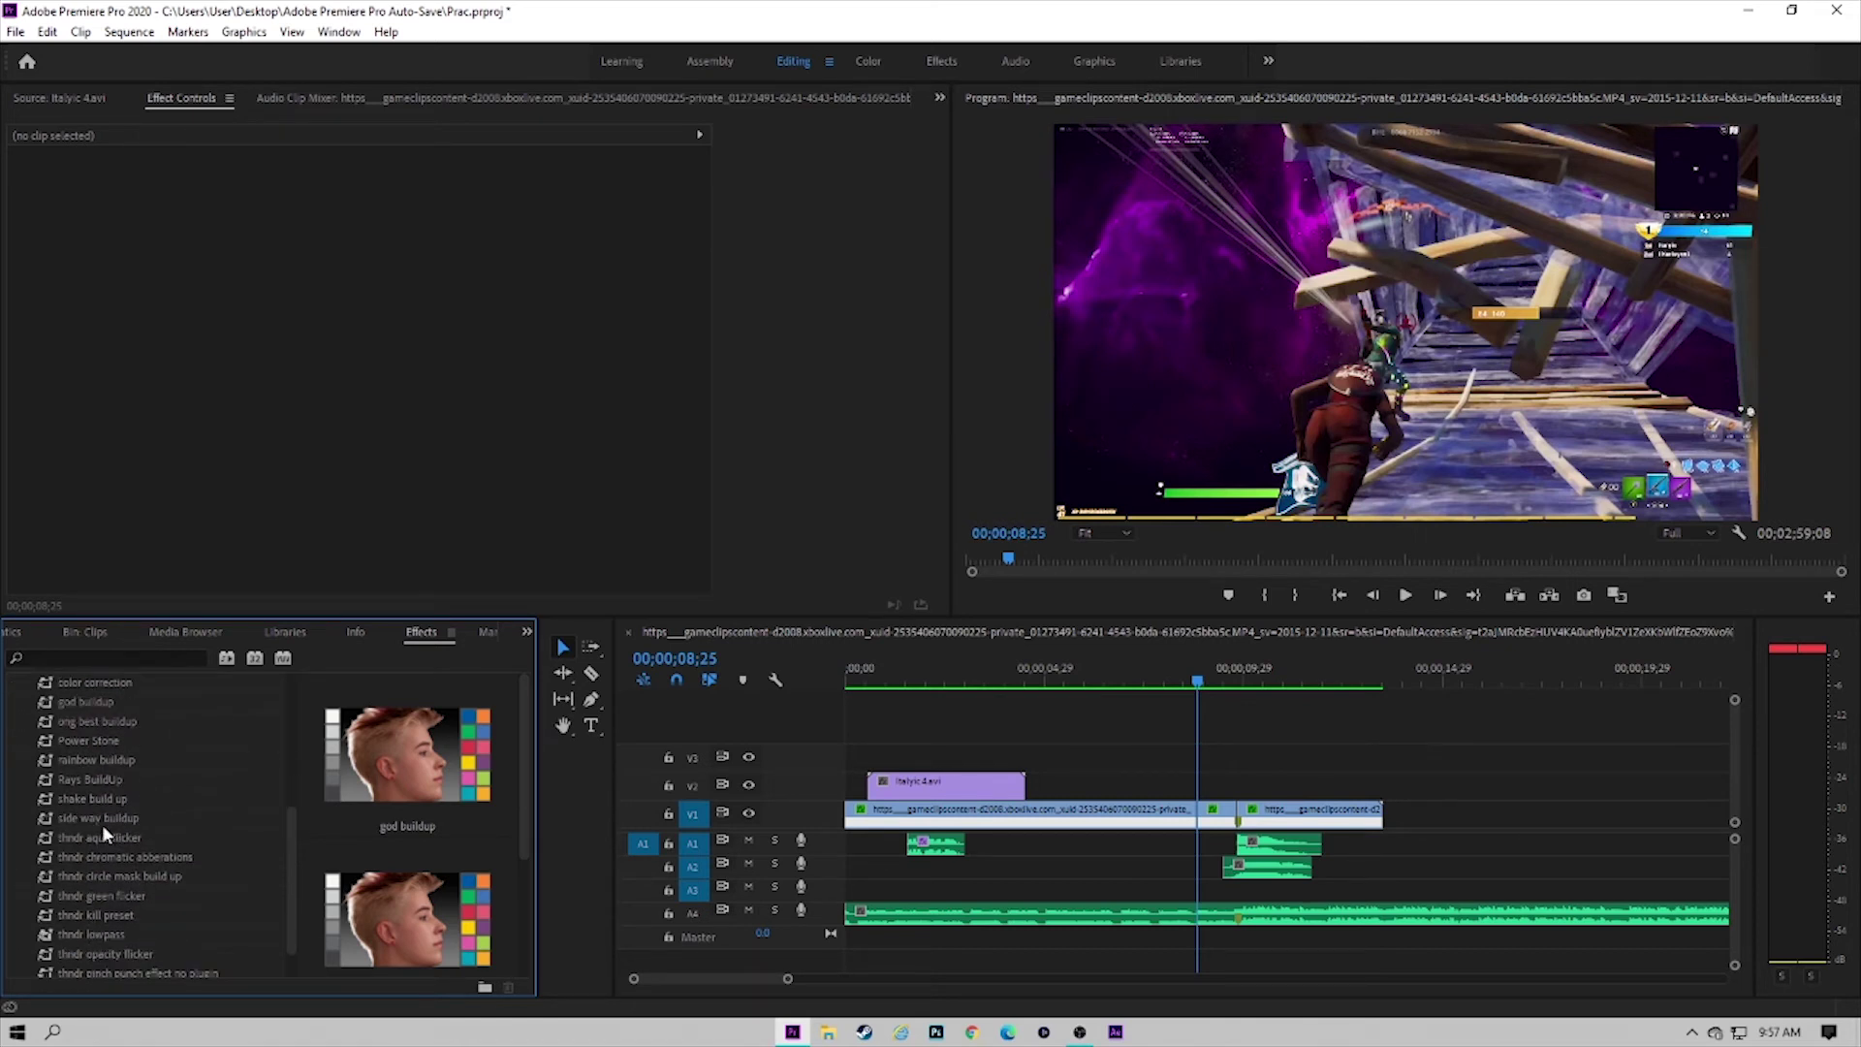
pyautogui.scroll(1, 97, 905)
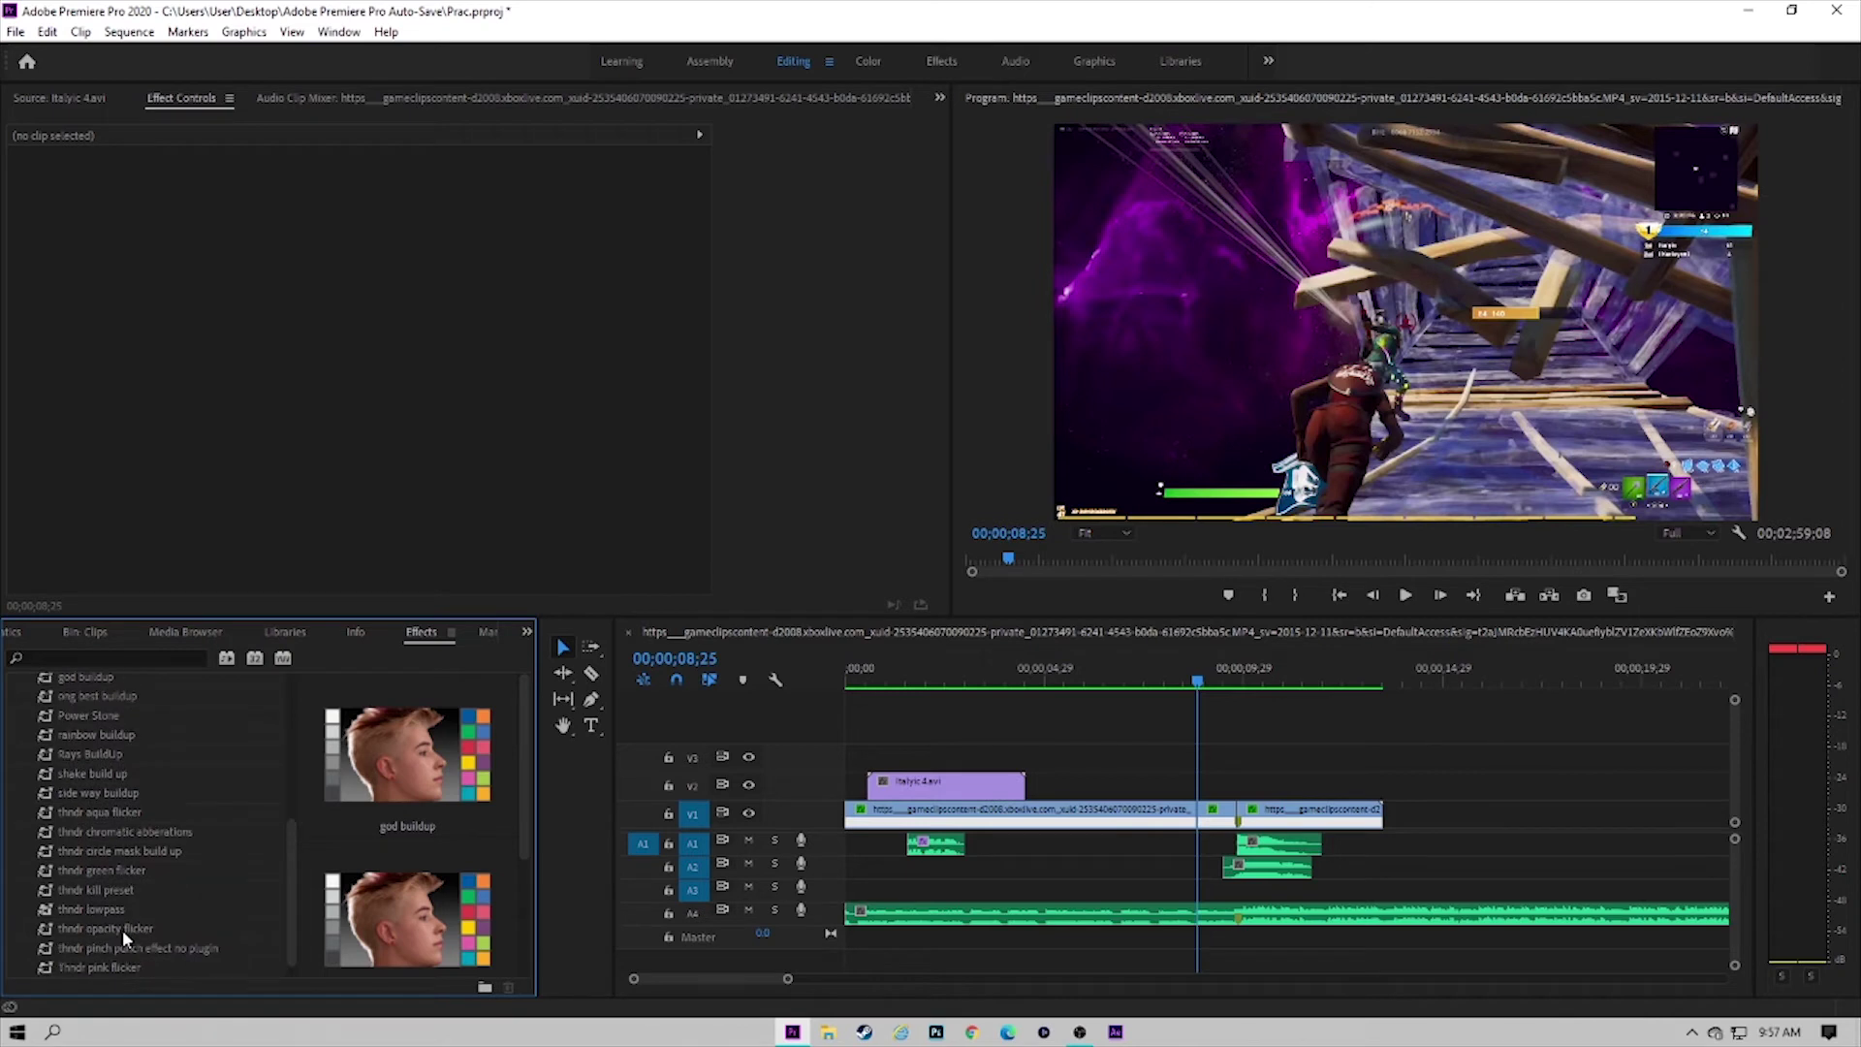
pyautogui.scroll(2, 122, 929)
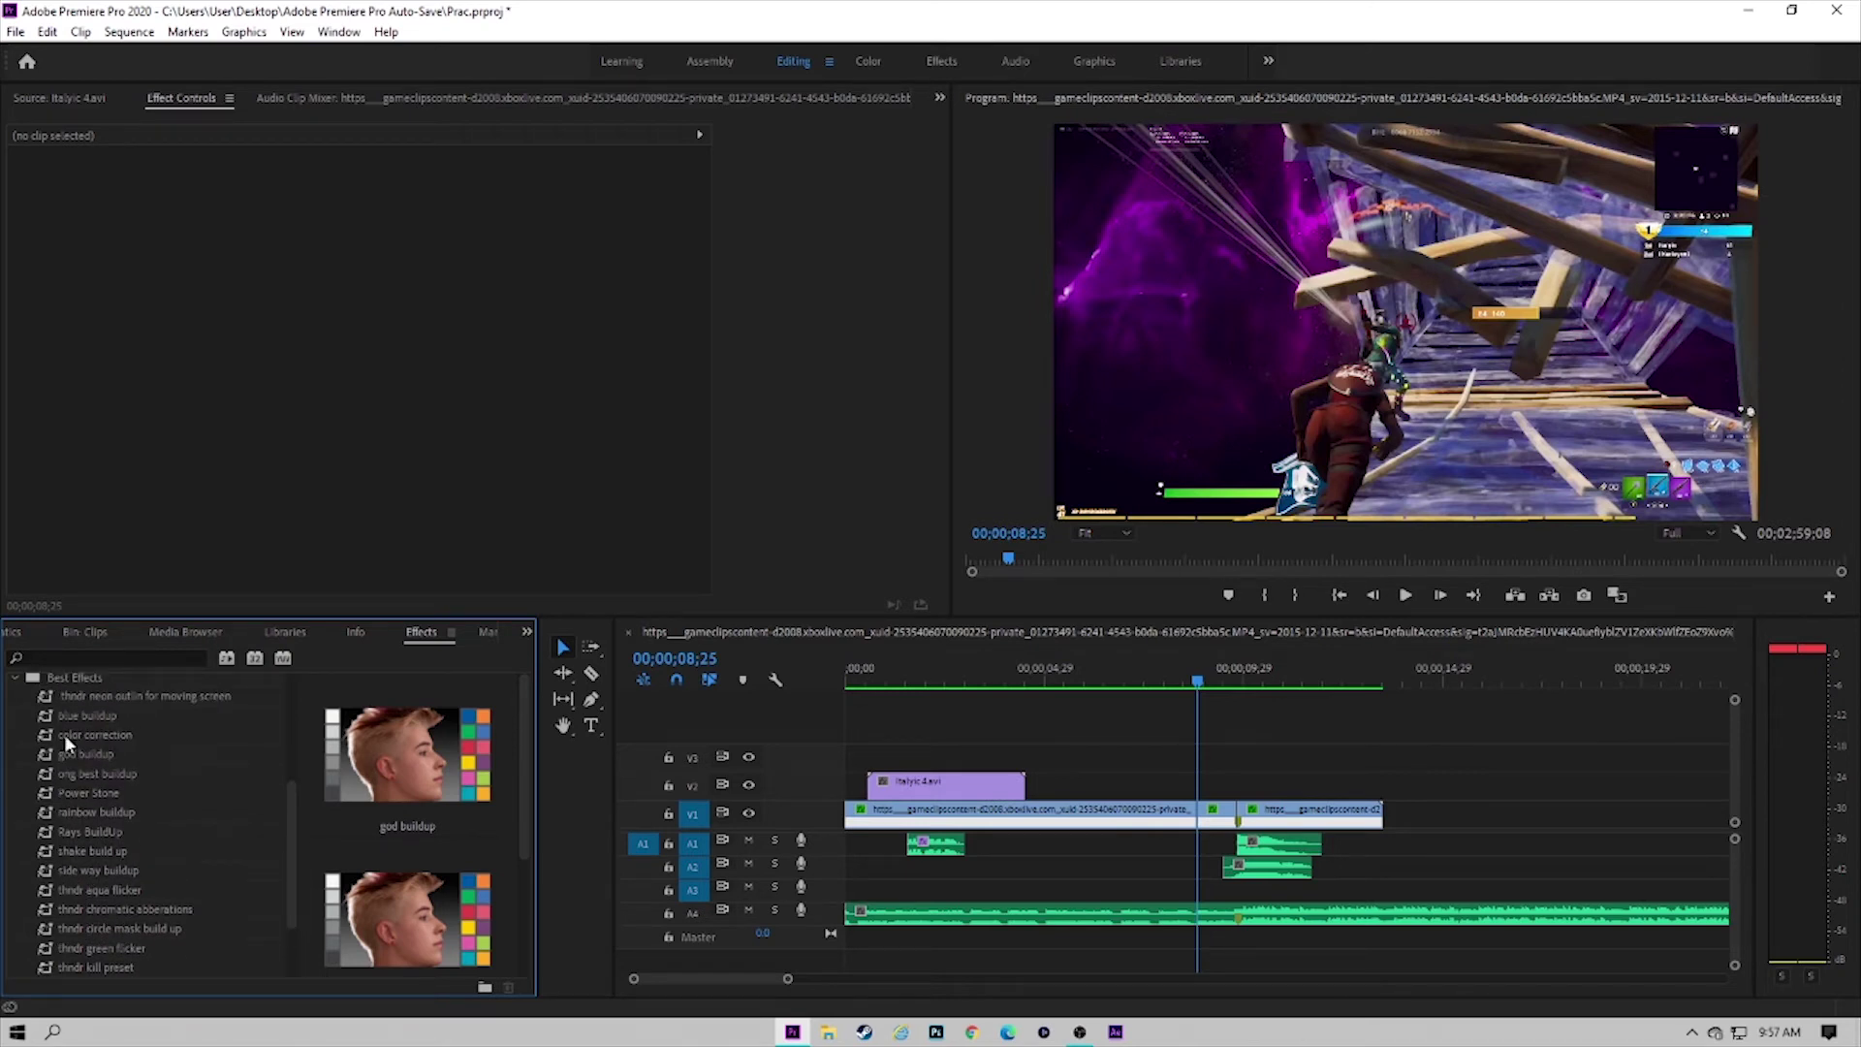
pyautogui.moveTo(100, 758); pyautogui.dragTo(1220, 815)
# Step: Mark in and out points around the god buildup segment and render its preview
pyautogui.click(1191, 676)
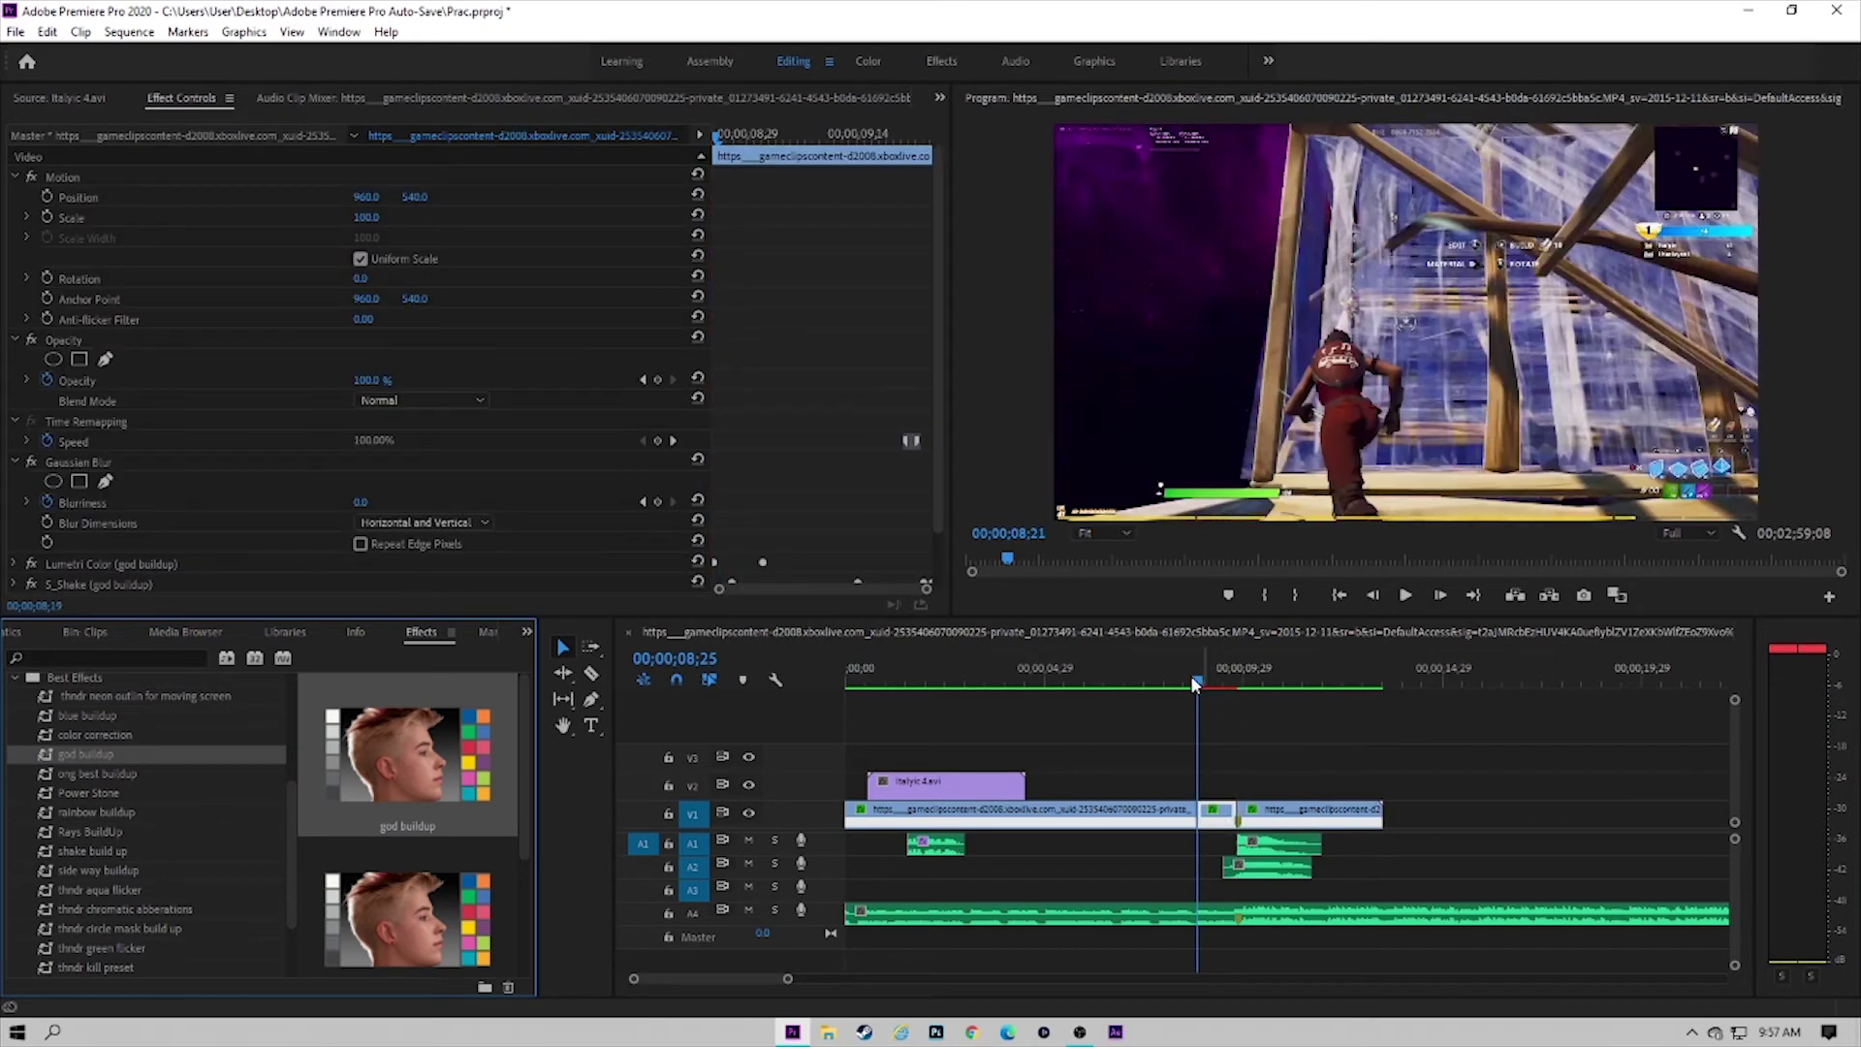
pyautogui.press('i')
pyautogui.click(1237, 675)
pyautogui.press('Right')
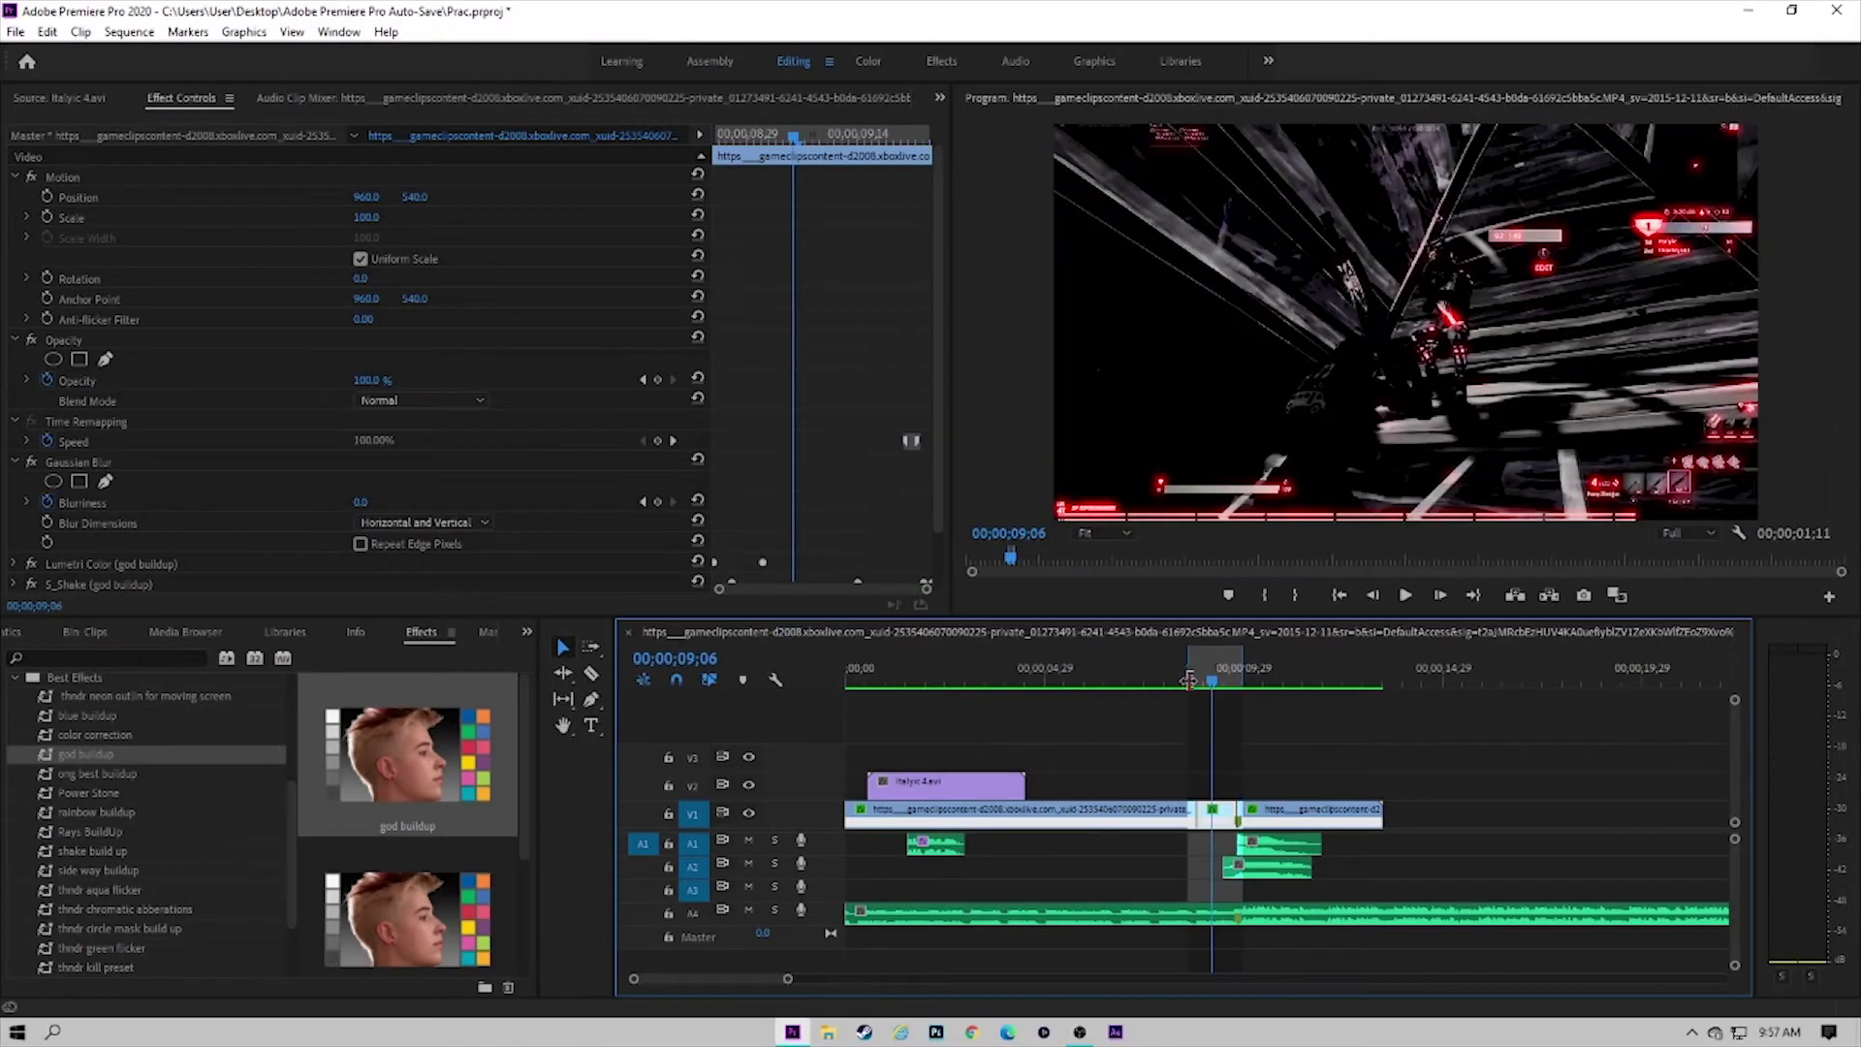
# Step: Clear the in and out points and play the build-up through the kill shot
pyautogui.click(1150, 677)
pyautogui.rightClick(1192, 677)
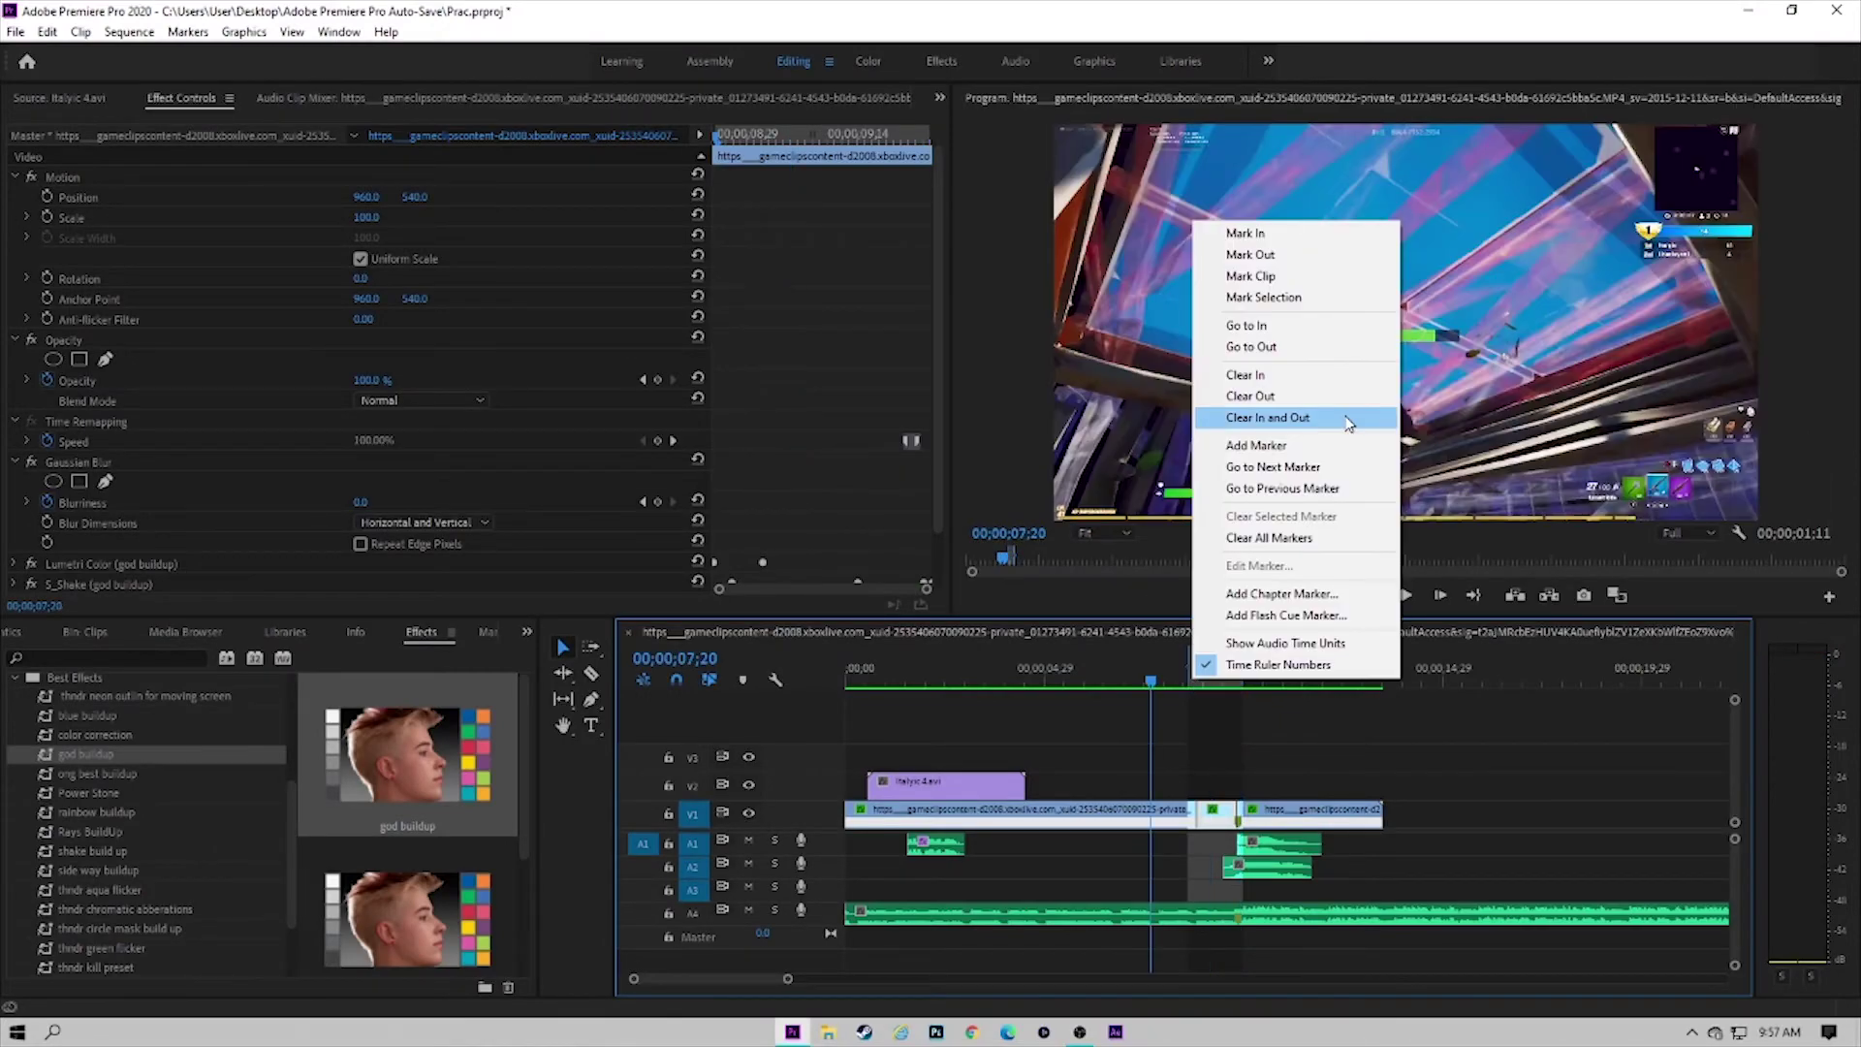
pyautogui.click(1347, 417)
pyautogui.press('space')
pyautogui.click(1199, 745)
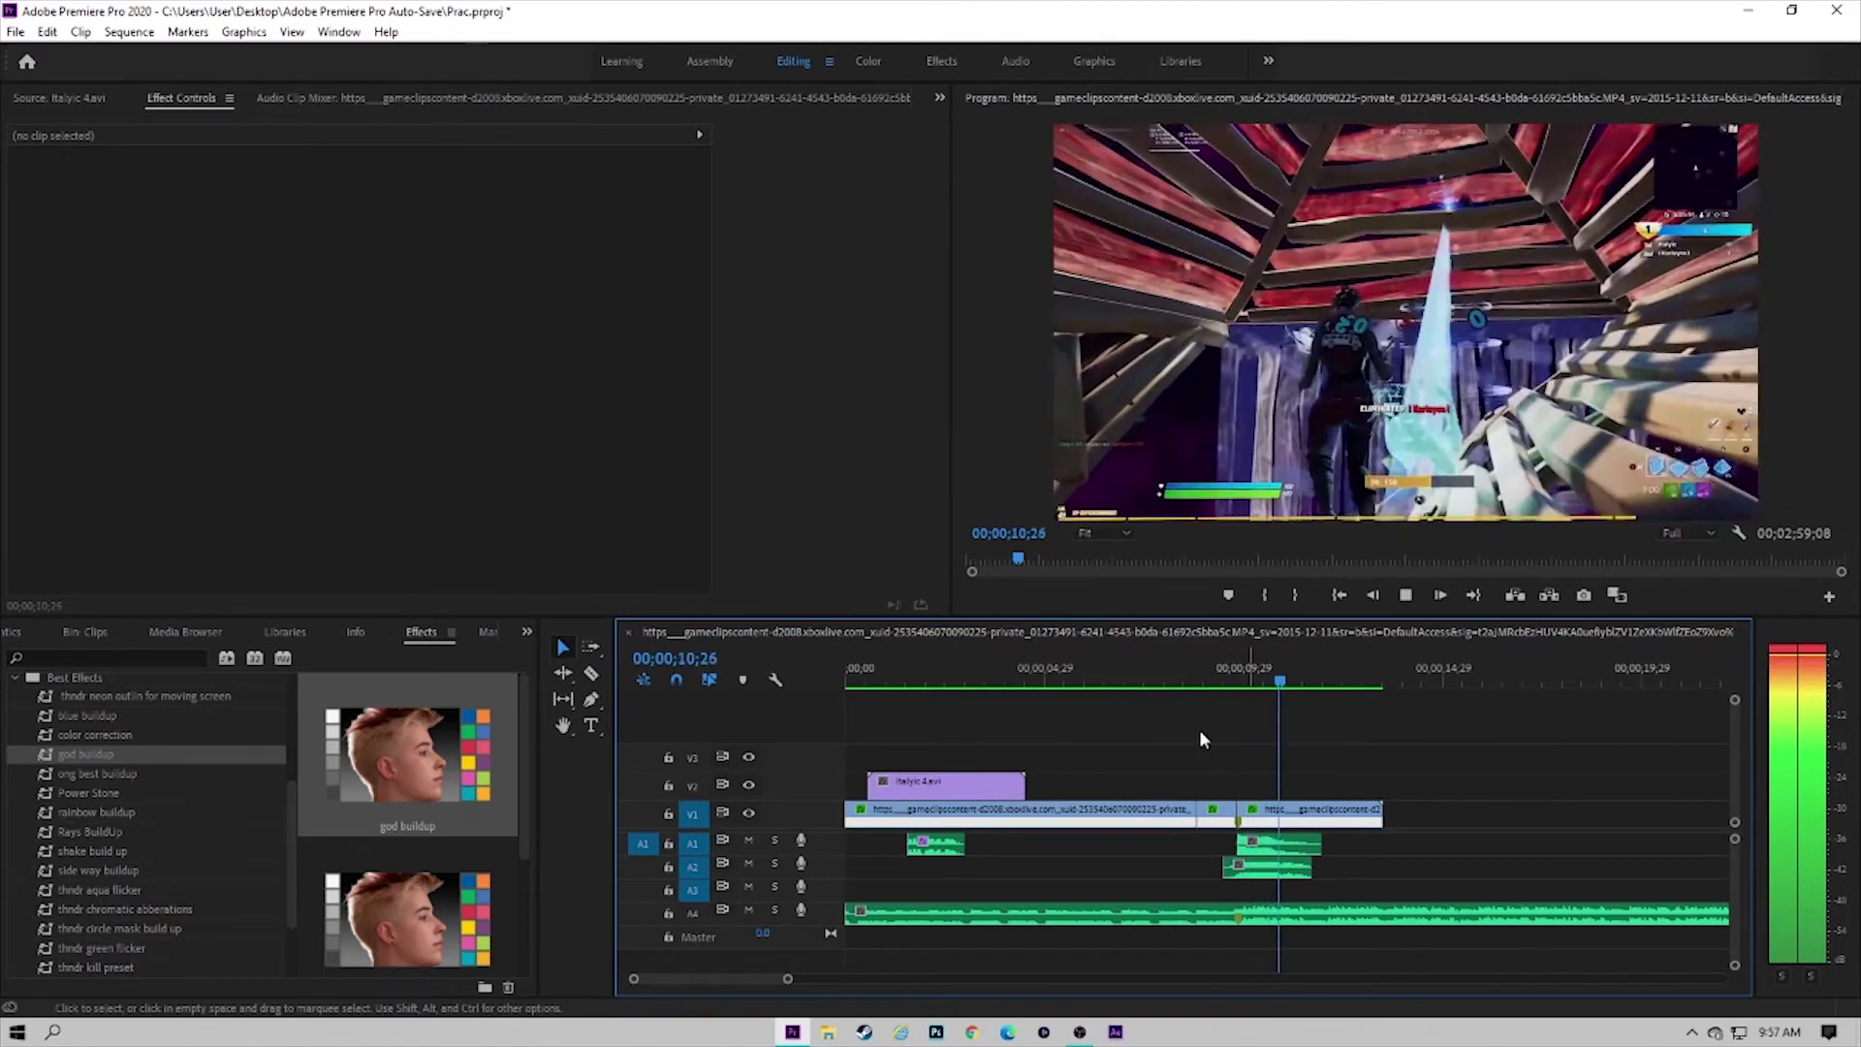
pyautogui.press('space')
# Step: Apply the thndr aqua flicker preset to the clip after the kill-shot cut and show its first frame at 00;00;09;25
pyautogui.scroll(-2, 69, 870)
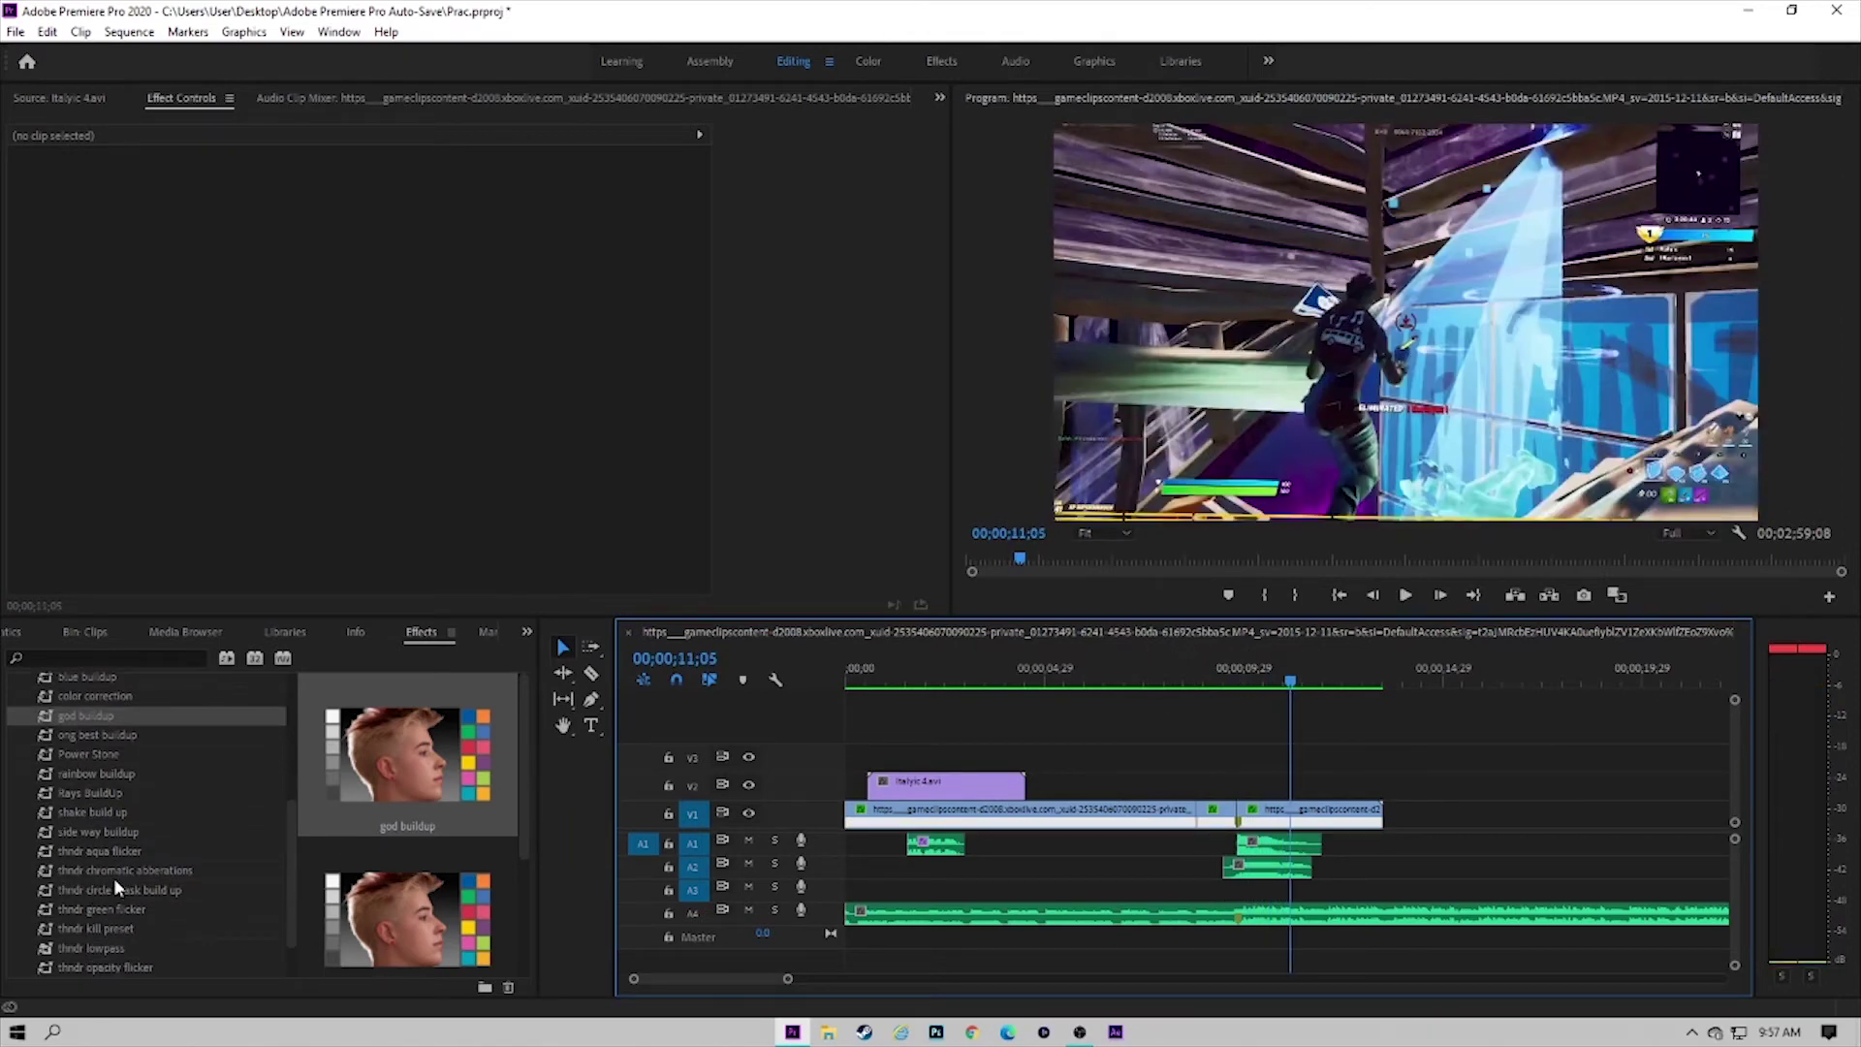
pyautogui.moveTo(93, 853); pyautogui.dragTo(1316, 824)
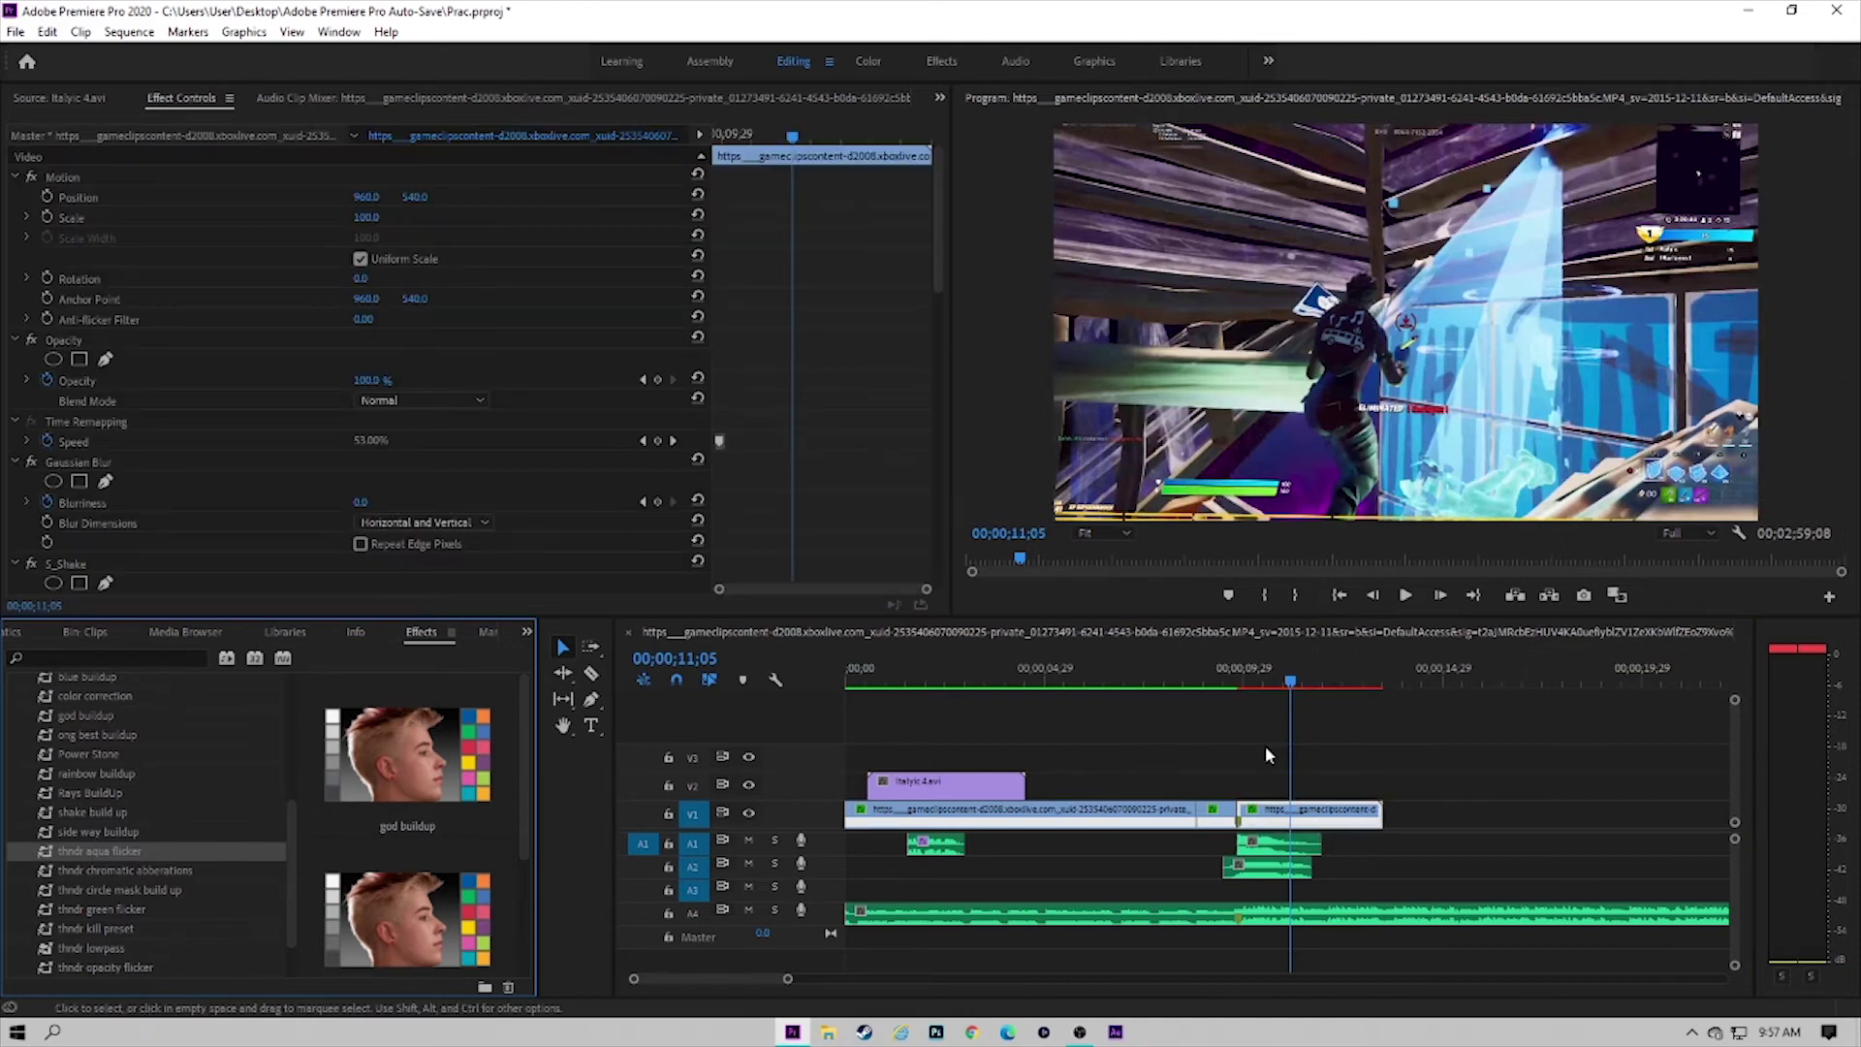
pyautogui.click(1243, 677)
pyautogui.moveTo(1240, 680); pyautogui.dragTo(1237, 678)
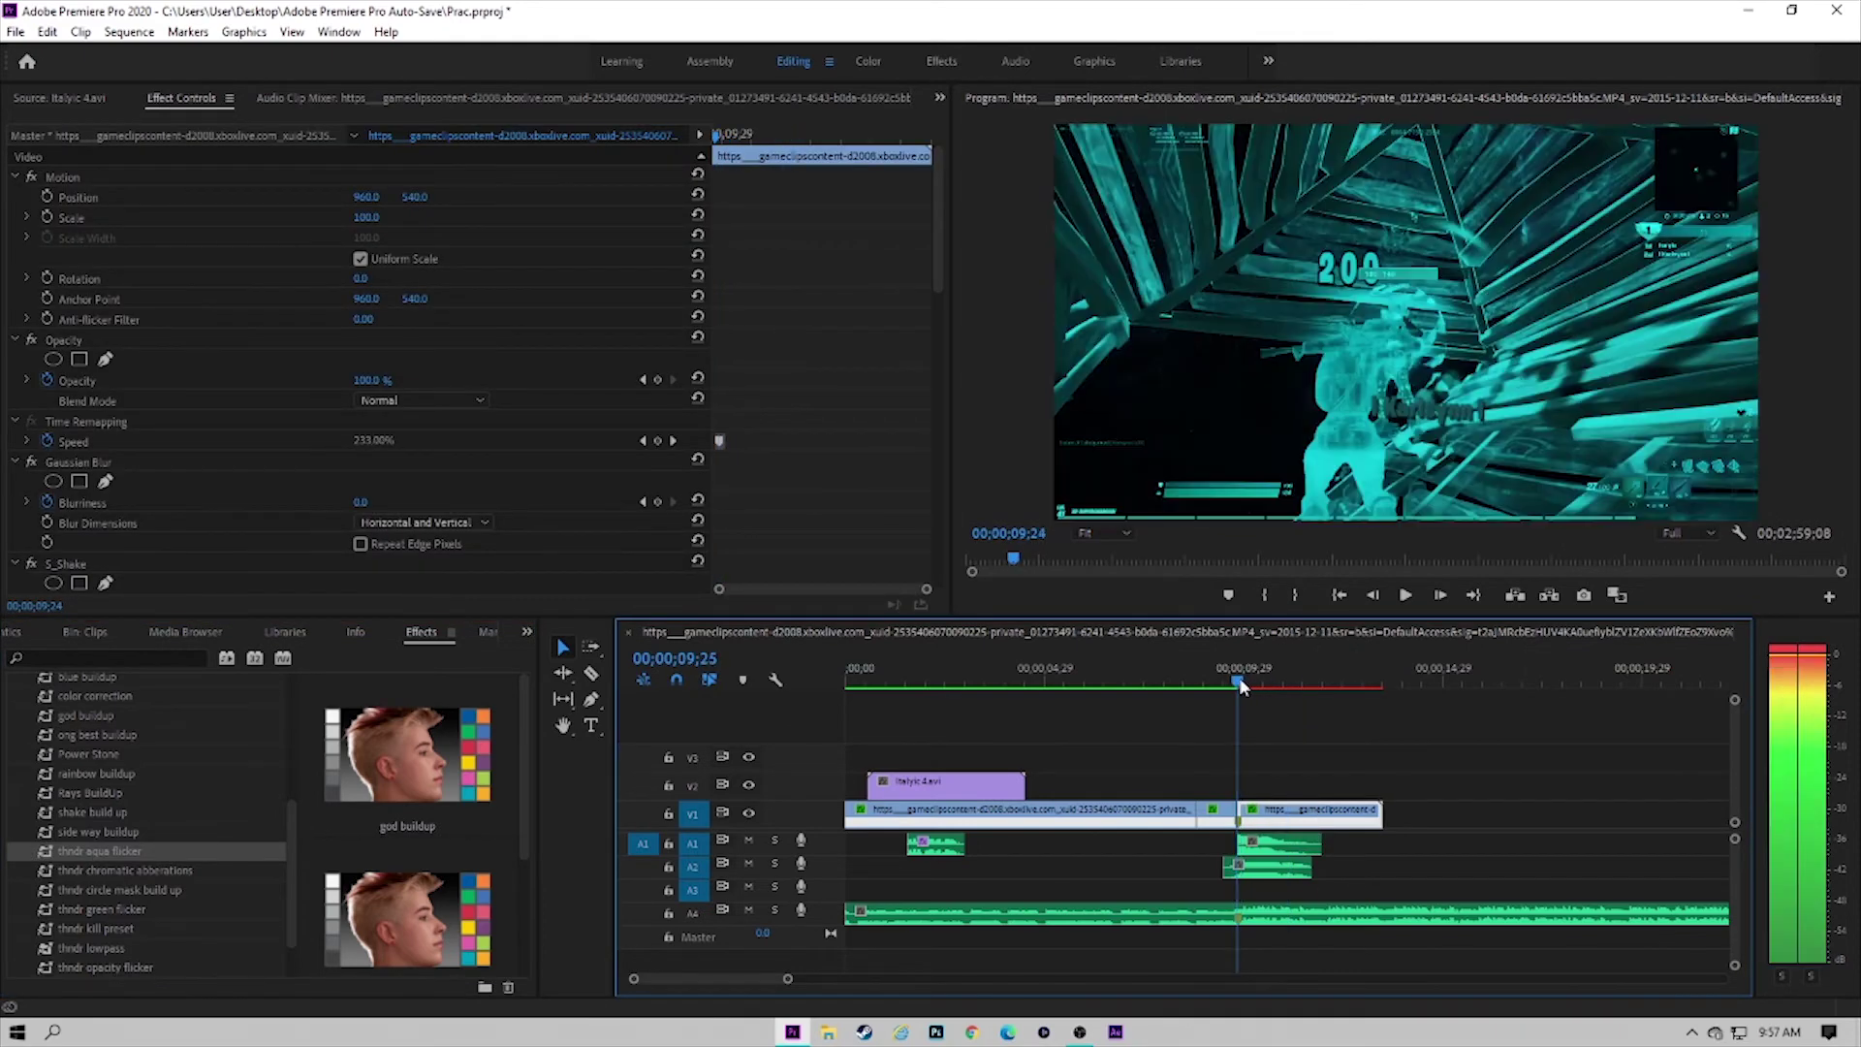
# Step: Set the flicker preset's Tint Map White To colour to red, FF001E
pyautogui.moveTo(937, 290); pyautogui.dragTo(914, 593)
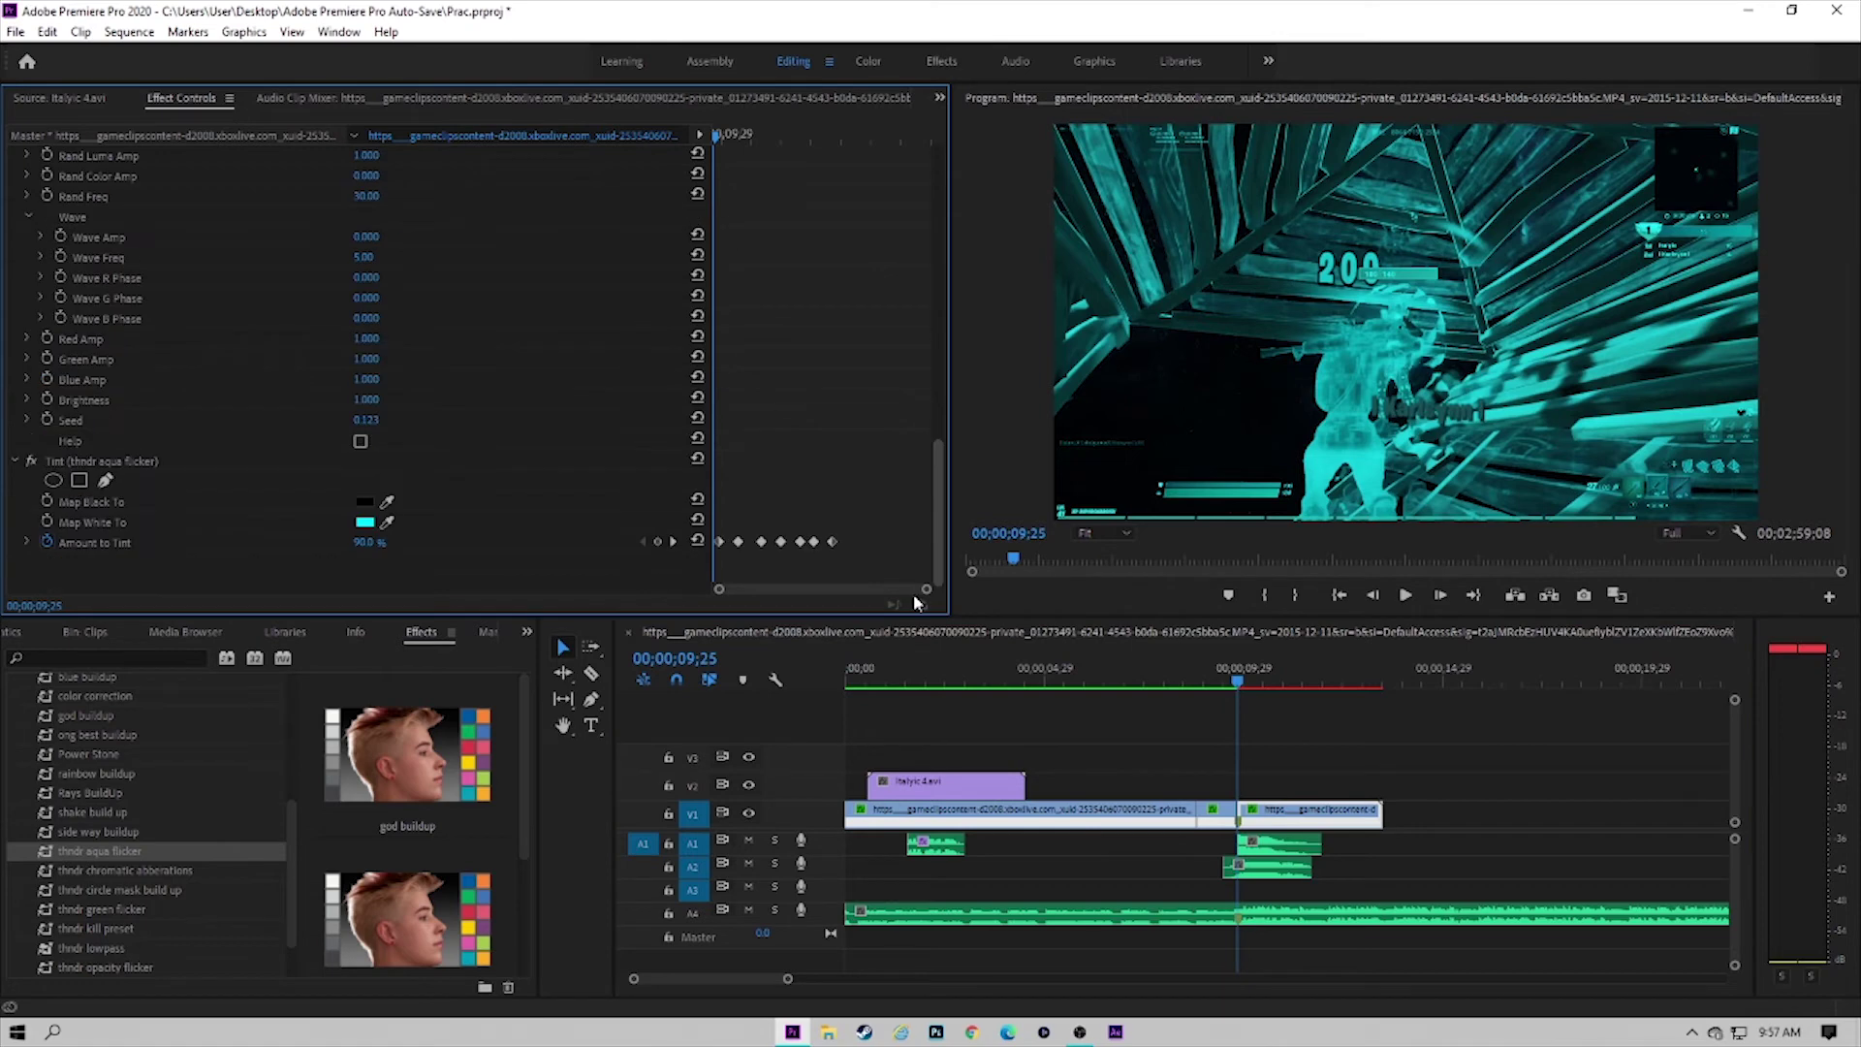
pyautogui.click(365, 523)
pyautogui.click(830, 543)
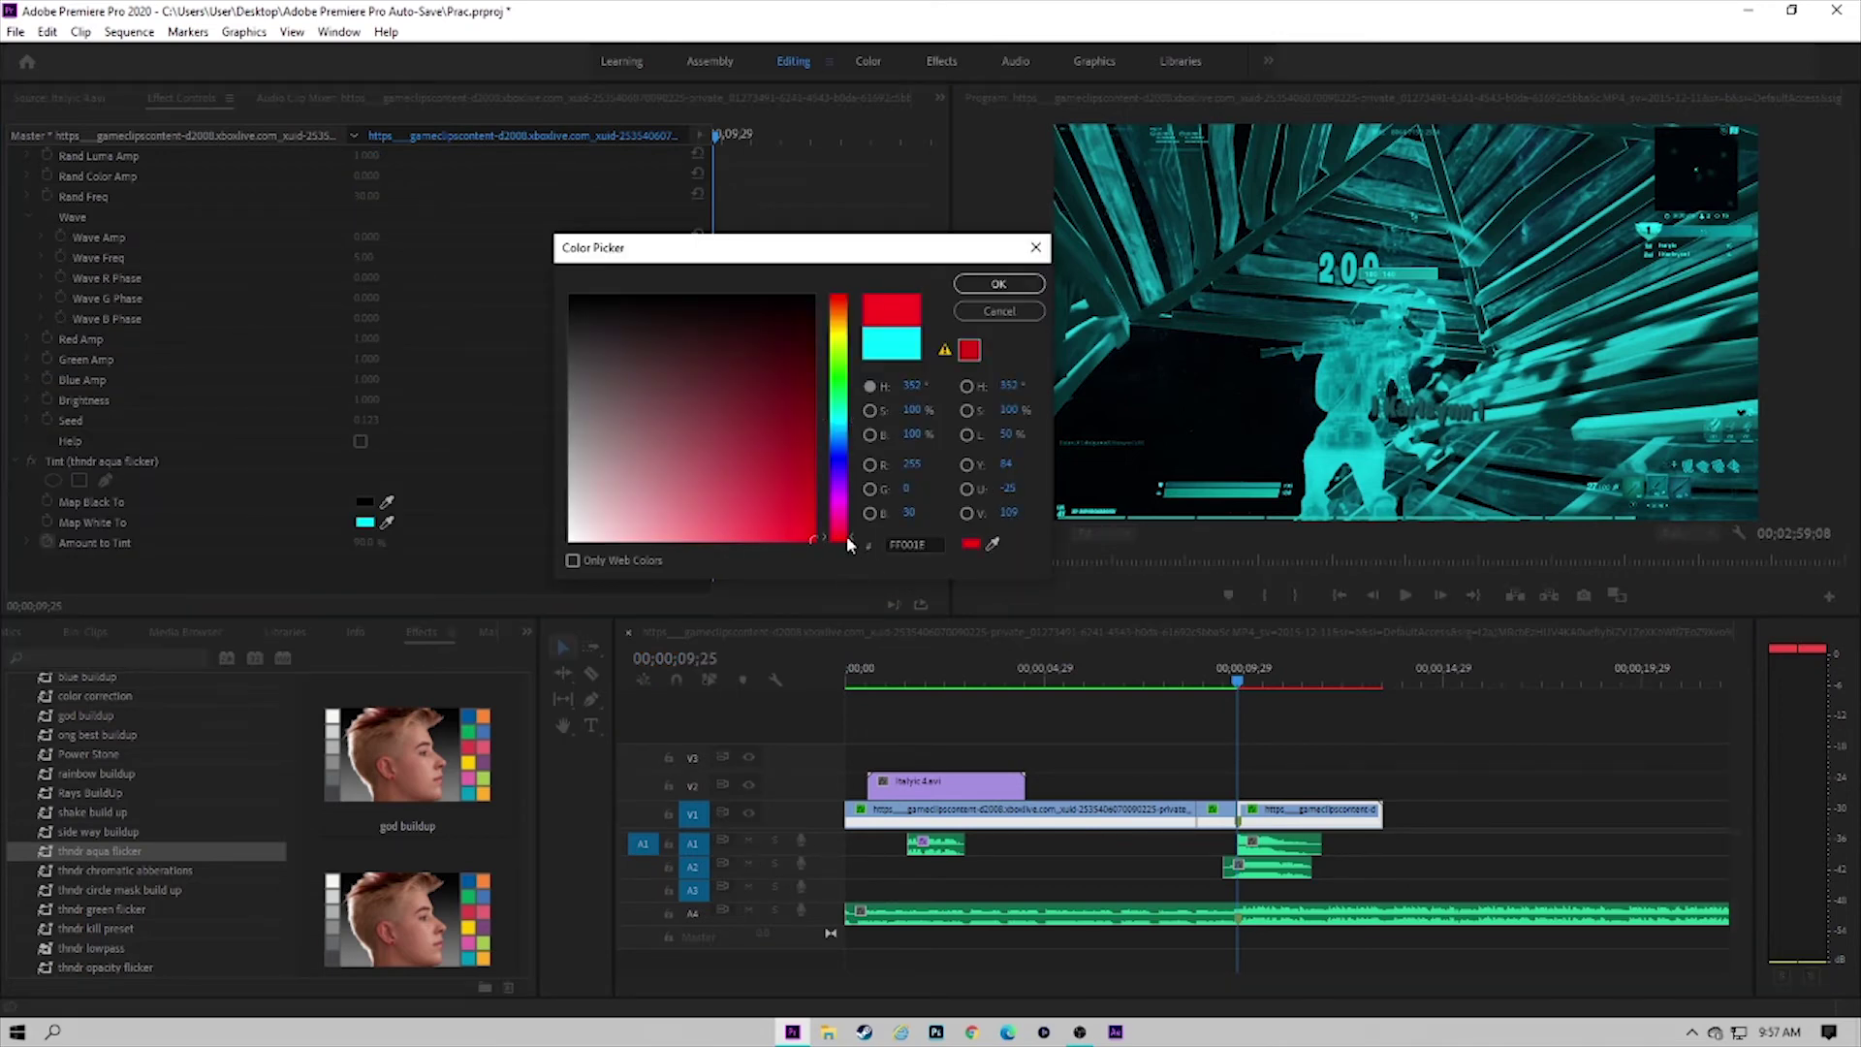
pyautogui.click(999, 283)
# Step: Mark an in point at 00;00;09;25 and move the playhead to the end of the red flicker clip
pyautogui.click(1236, 680)
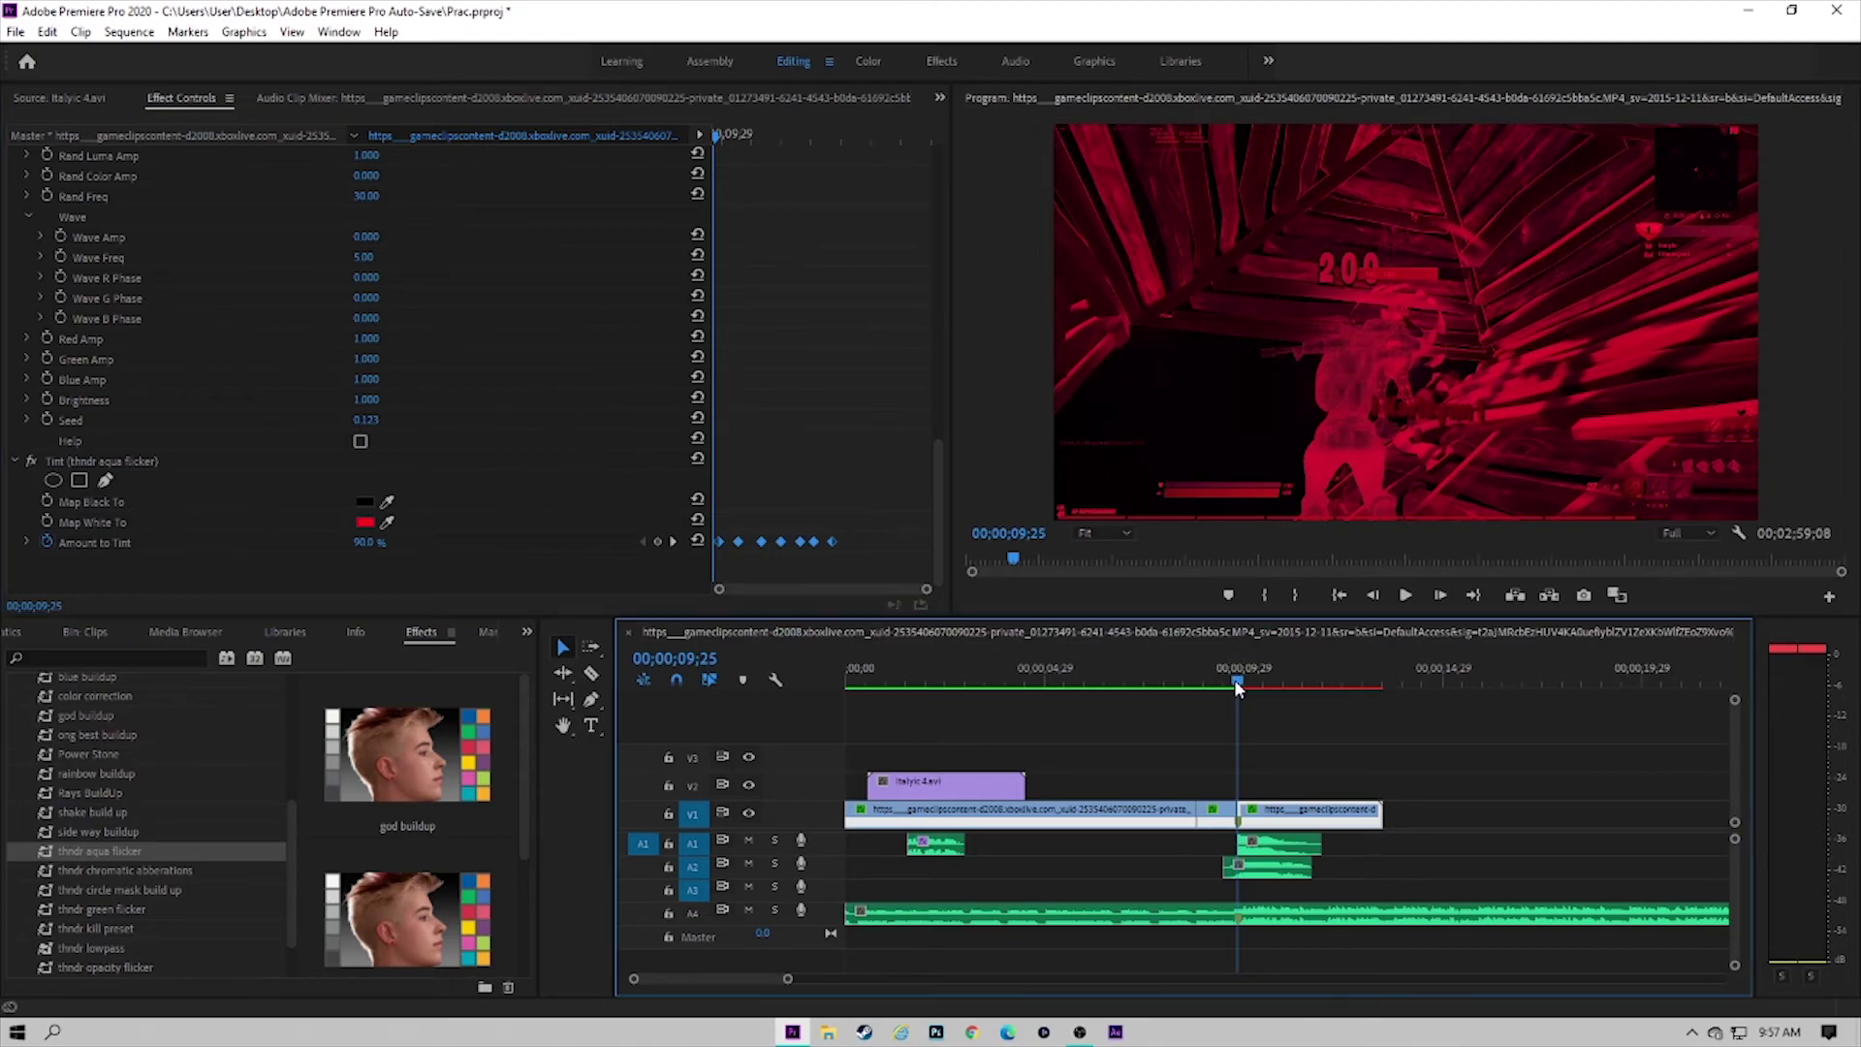
pyautogui.press('i')
pyautogui.click(1387, 681)
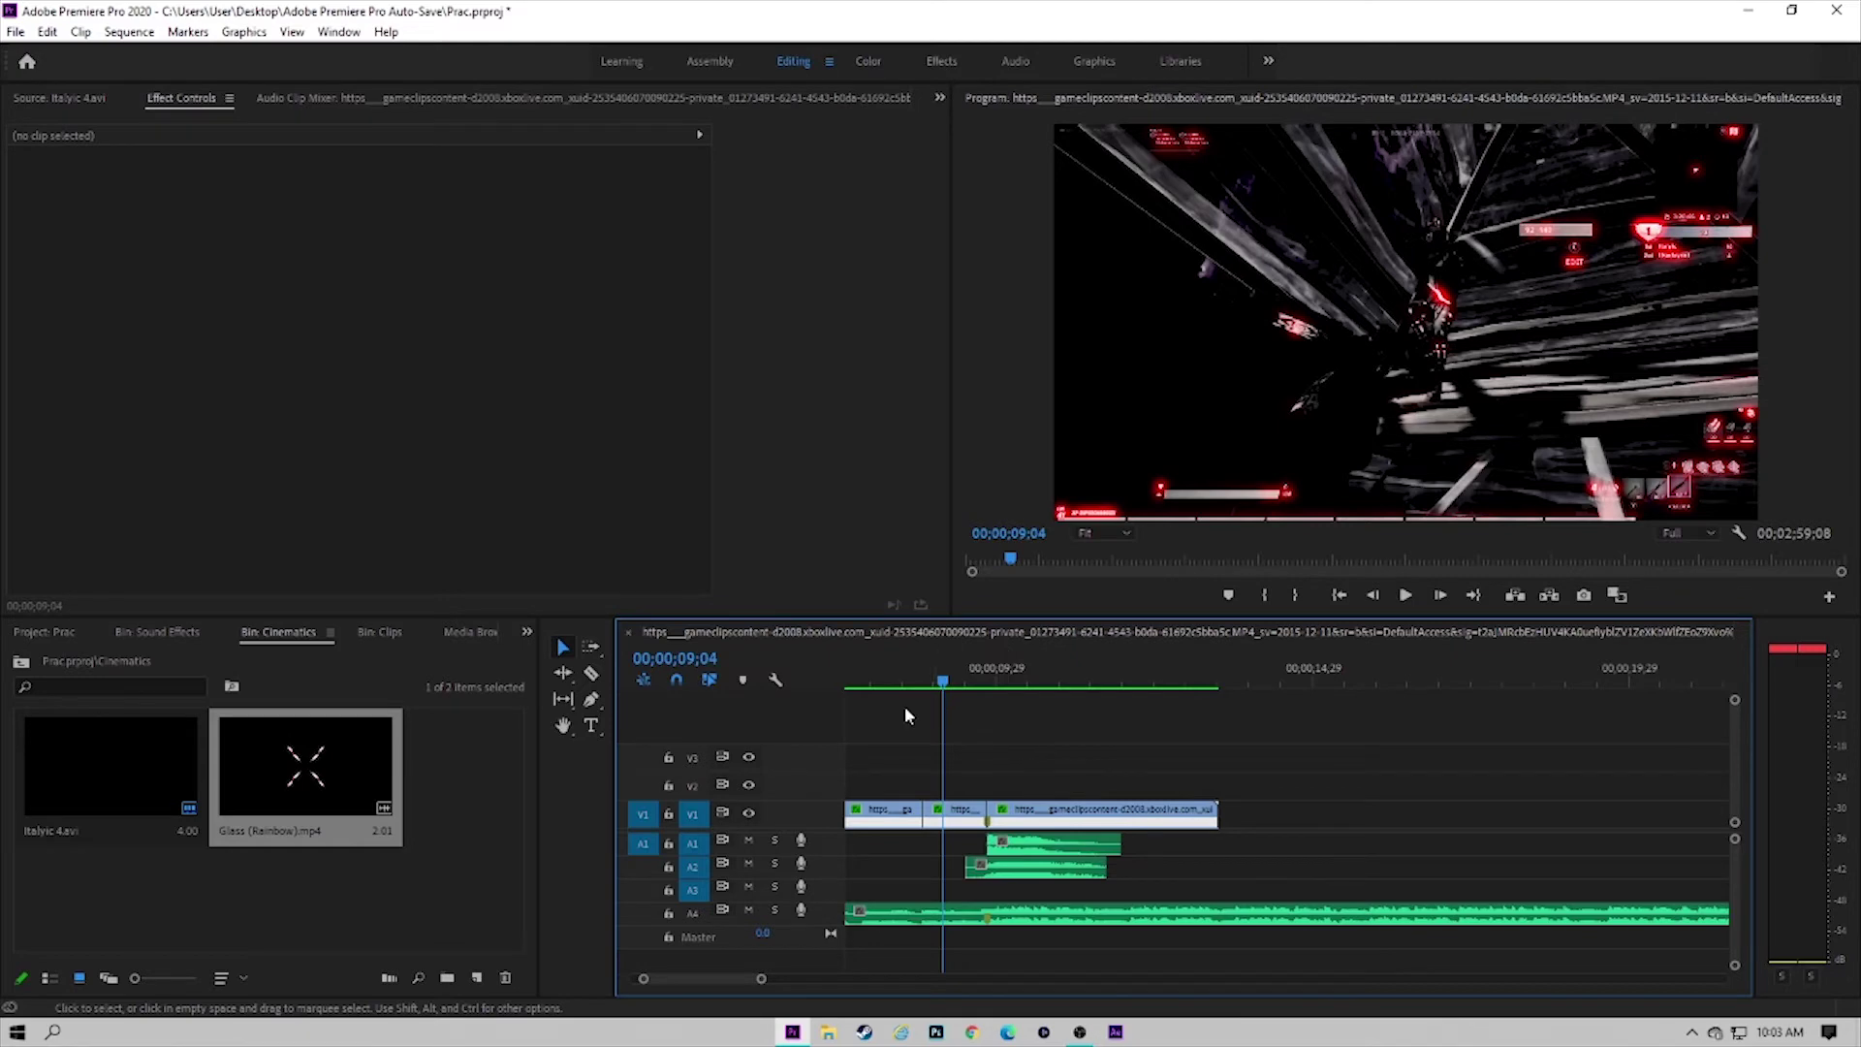
# Step: Place Glass (Rainbow).mp4 on V2 starting at the kill-shot cut, unlinked and with its audio deleted
pyautogui.click(439, 843)
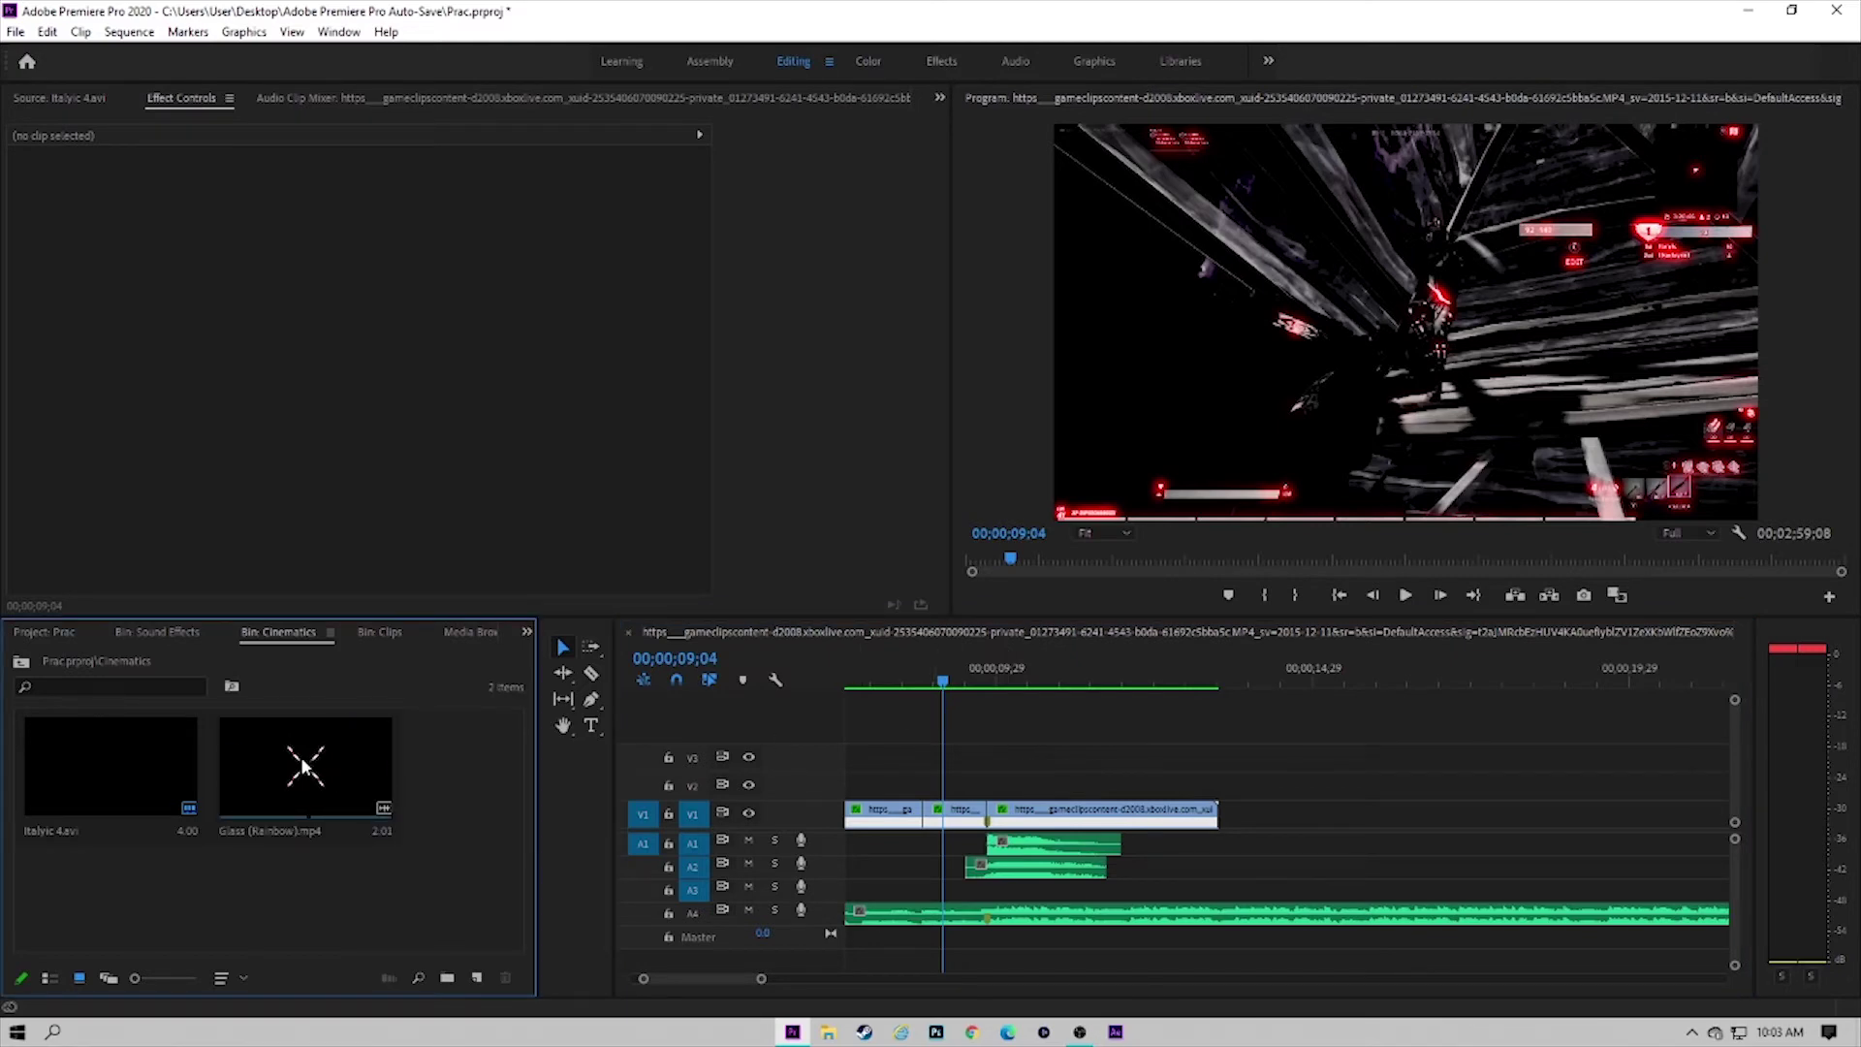
pyautogui.moveTo(317, 786); pyautogui.dragTo(1018, 761)
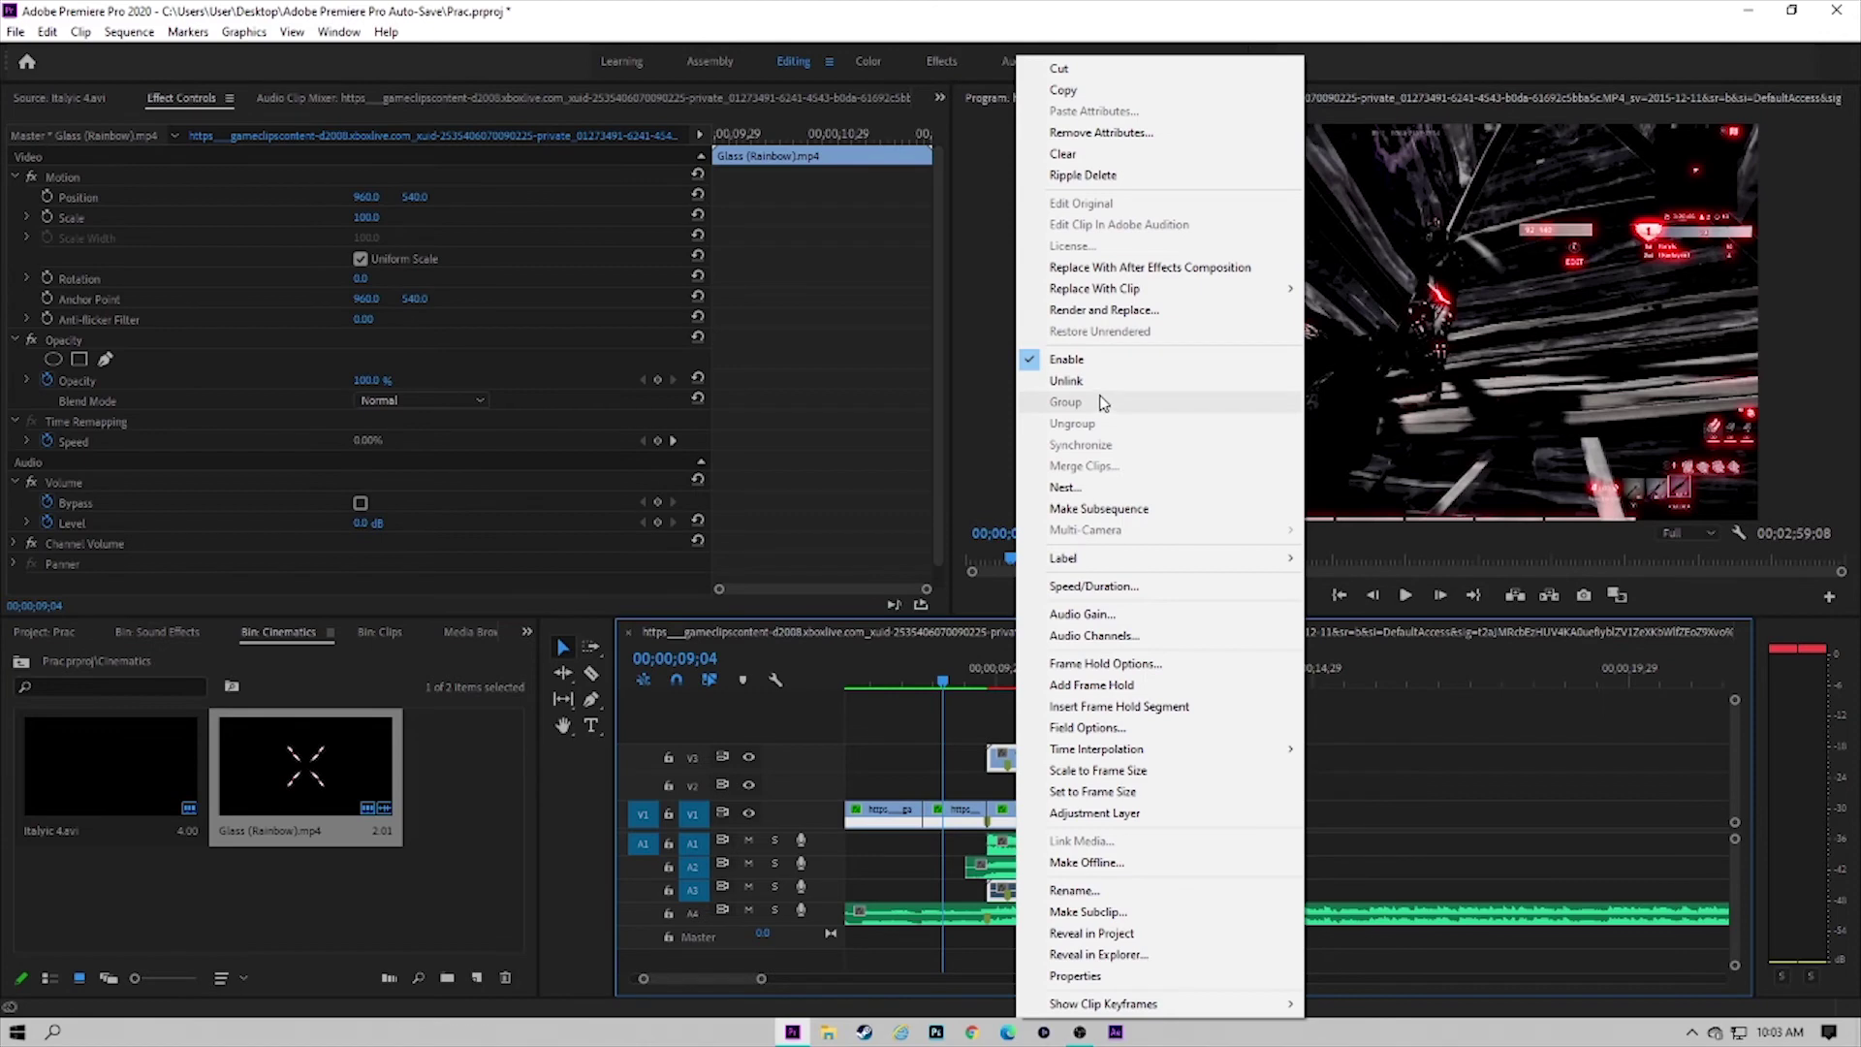
pyautogui.click(1095, 382)
pyautogui.click(1056, 890)
pyautogui.press('Delete')
pyautogui.moveTo(1069, 767)
pyautogui.mouseDown()
pyautogui.moveTo(1069, 817)
pyautogui.moveTo(1064, 790)
pyautogui.mouseUp()
# Step: Set the Glass (Rainbow) overlay's blend mode to Screen and check it over the kill shot
pyautogui.moveTo(994, 680)
pyautogui.mouseDown()
pyautogui.moveTo(1084, 681)
pyautogui.moveTo(1014, 683)
pyautogui.mouseUp()
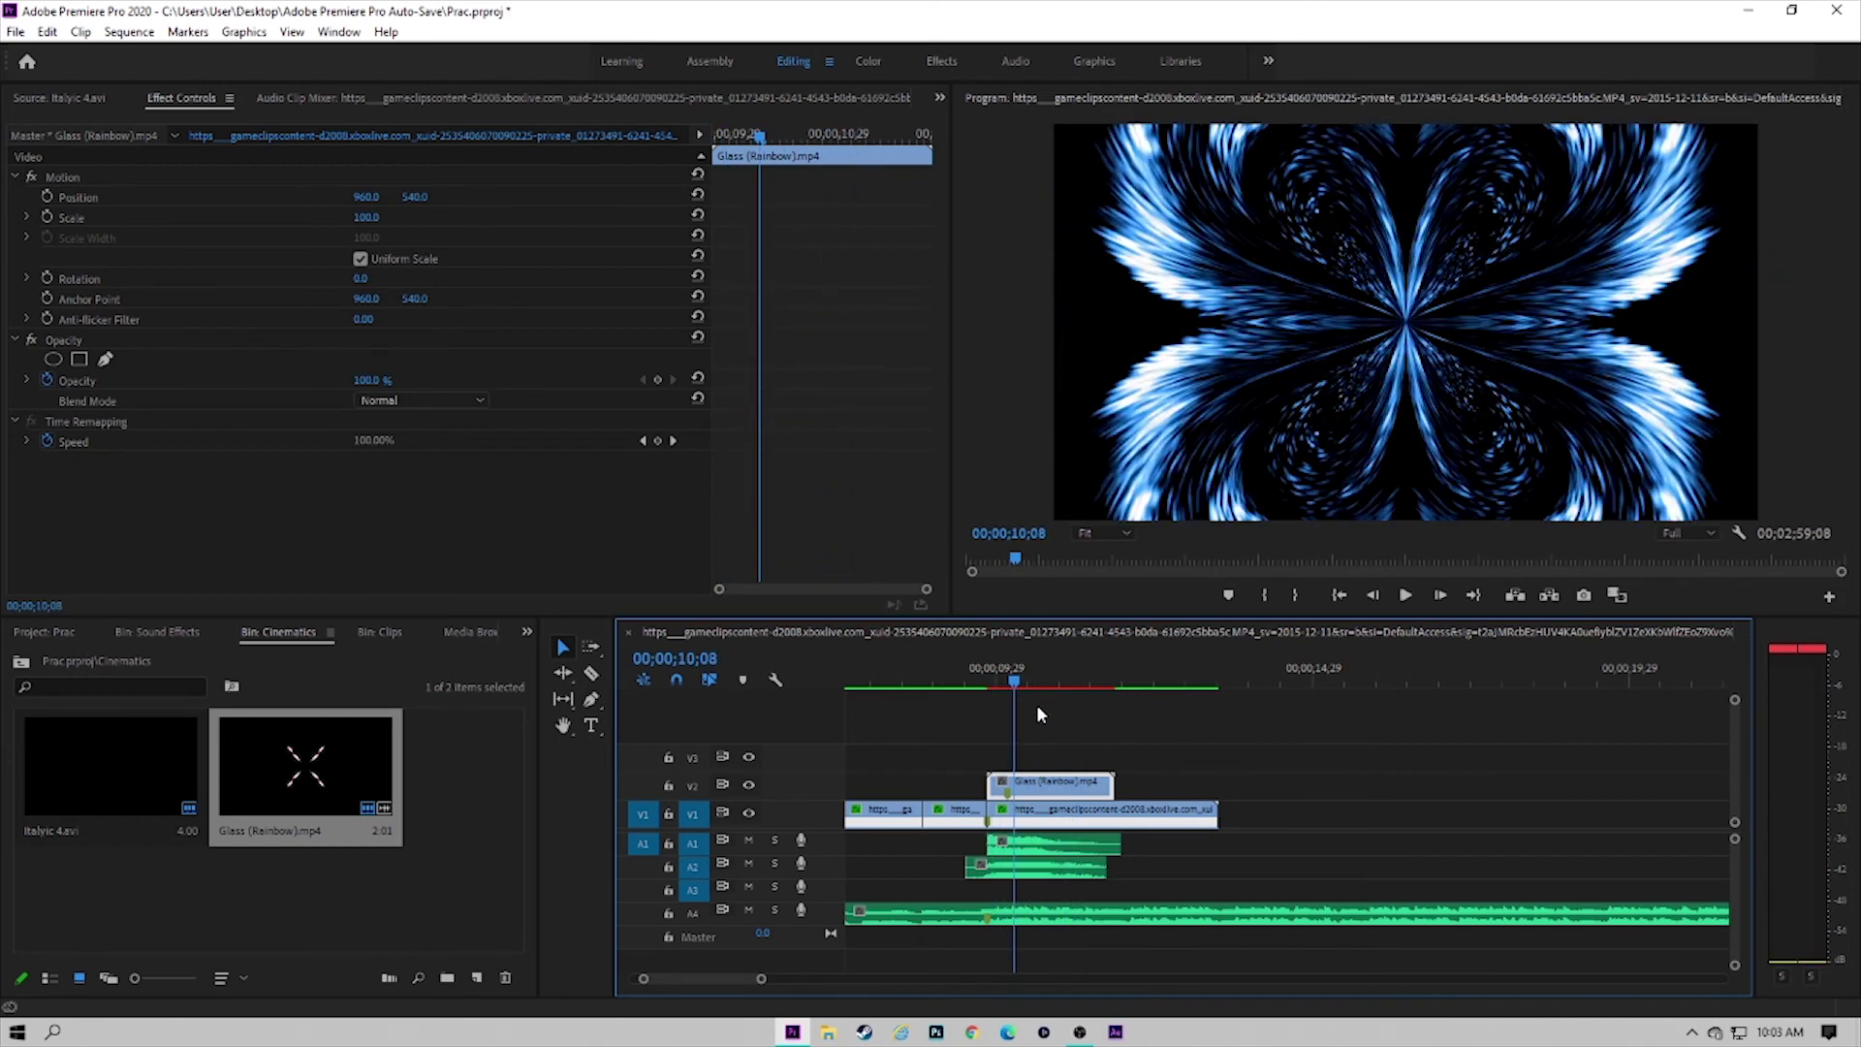
pyautogui.click(427, 397)
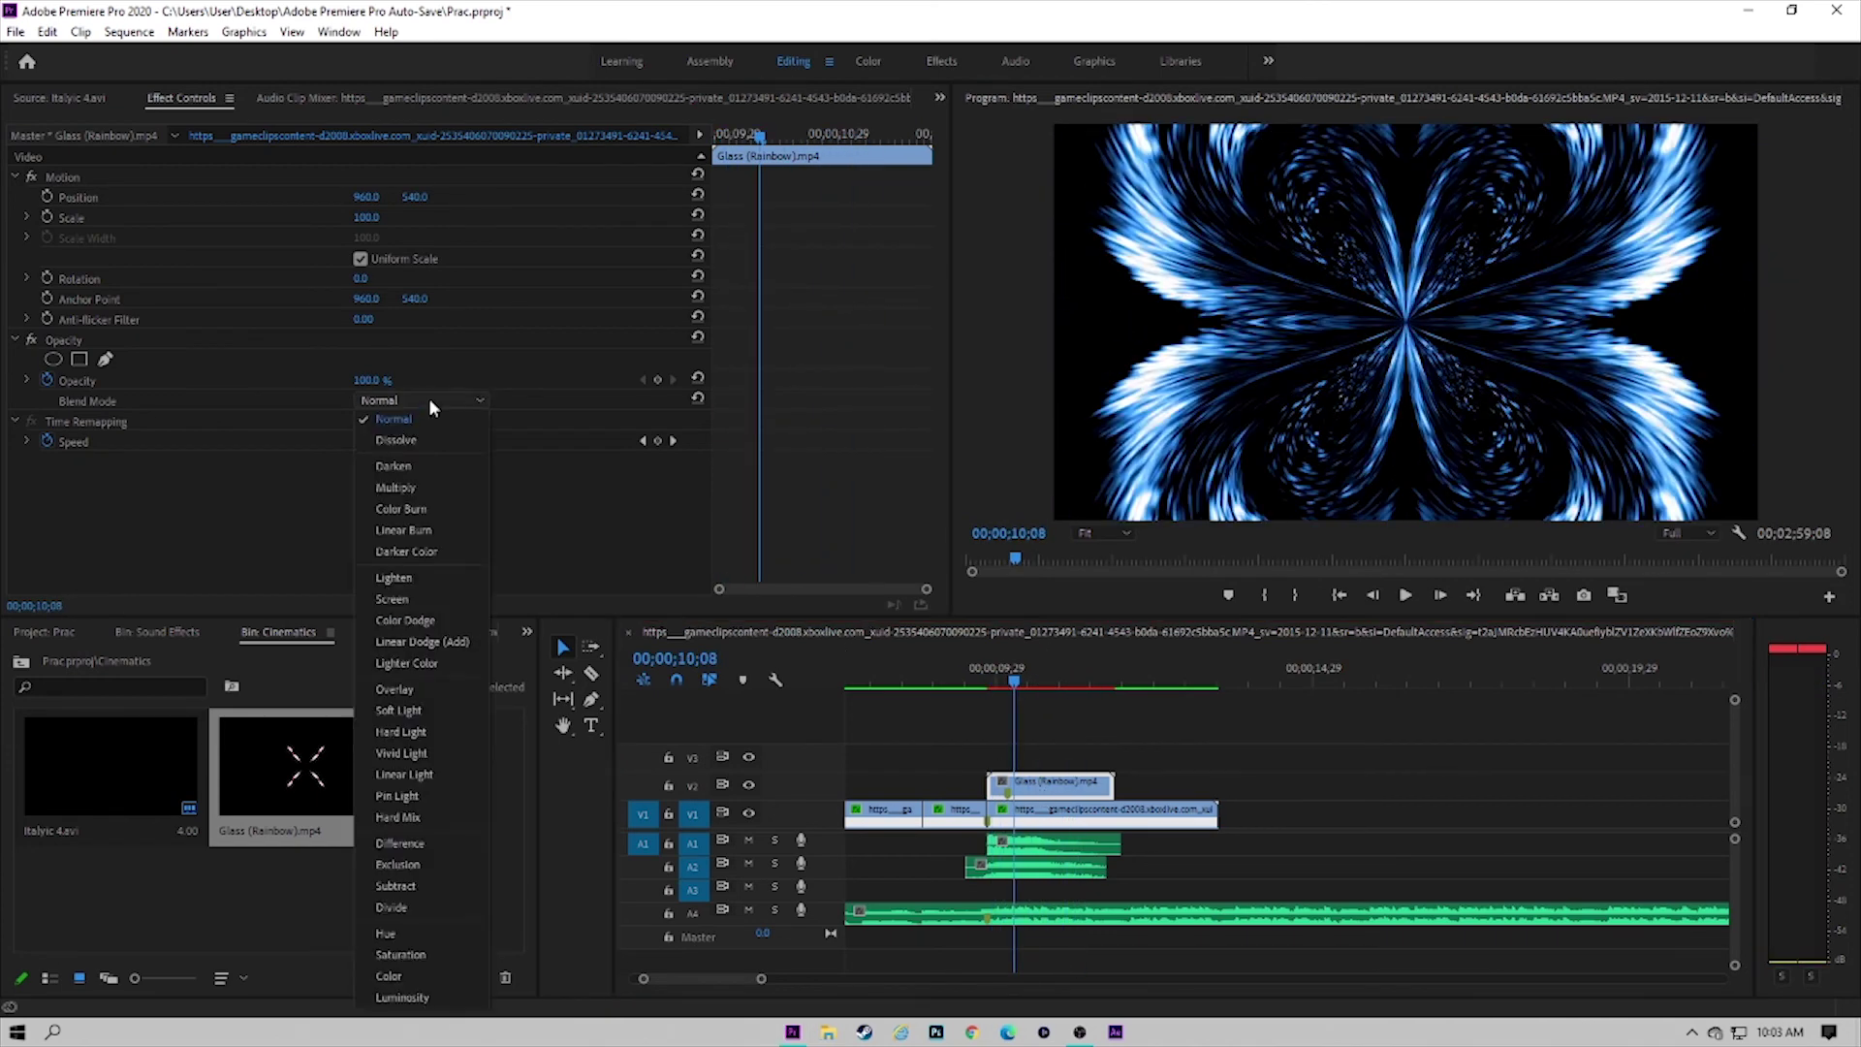
pyautogui.click(442, 600)
pyautogui.moveTo(1005, 678); pyautogui.dragTo(991, 680)
# Step: Set the Glass (Rainbow) overlay's speed to 250%
pyautogui.rightClick(1043, 782)
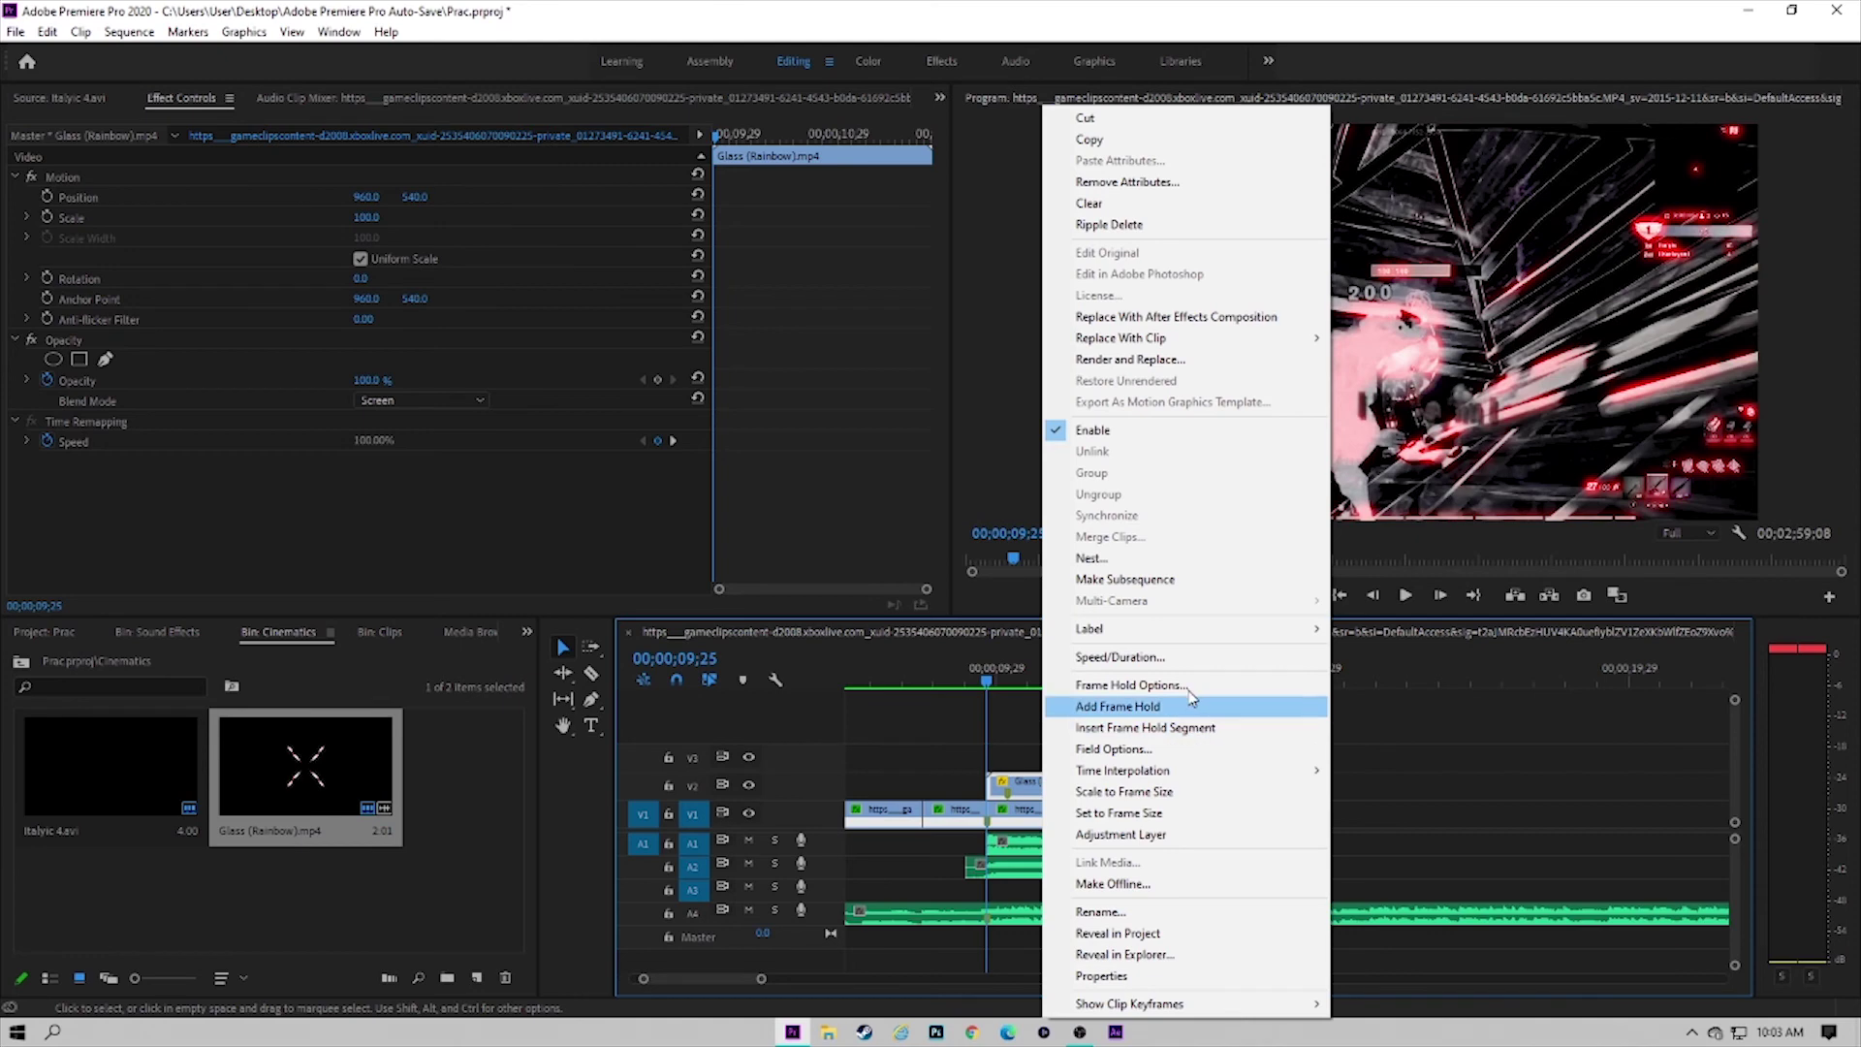
pyautogui.click(1176, 659)
pyautogui.write('250')
pyautogui.press('Return')
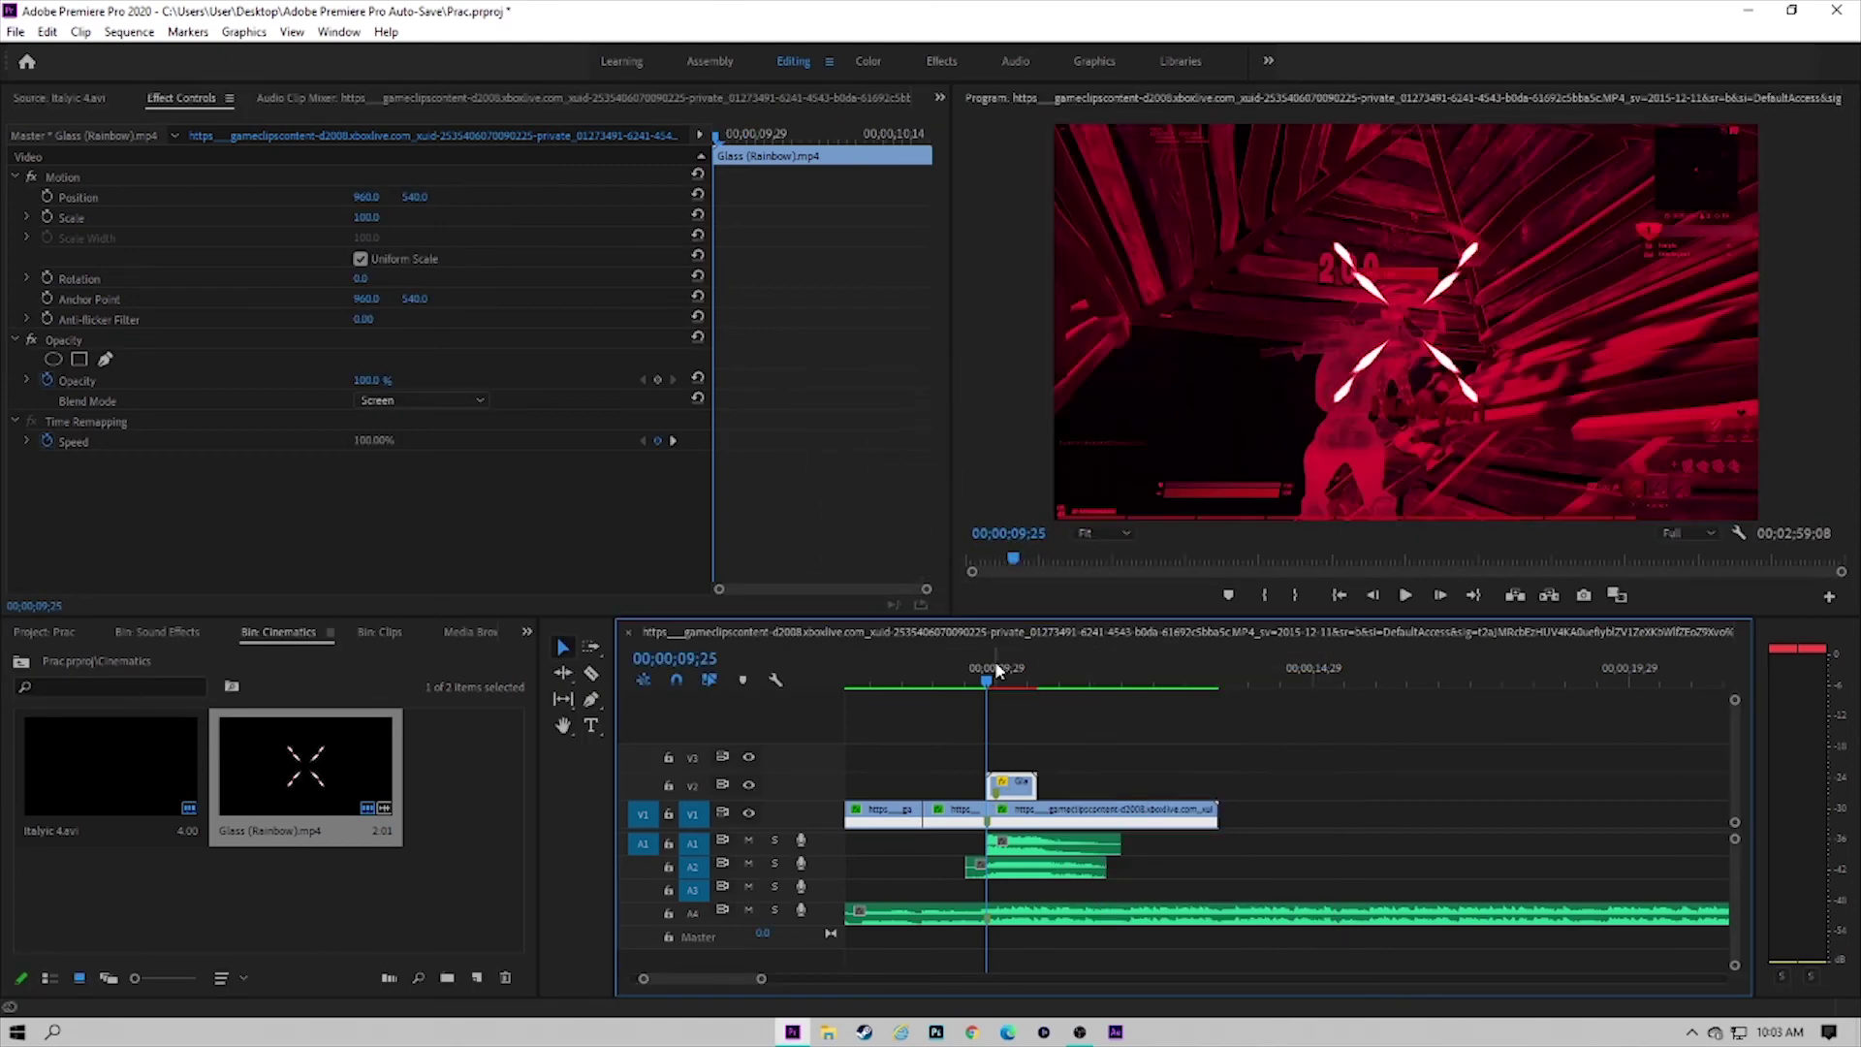
# Step: Mark in and out points around the glass overlay, render that section and play it back
pyautogui.moveTo(989, 677); pyautogui.dragTo(986, 676)
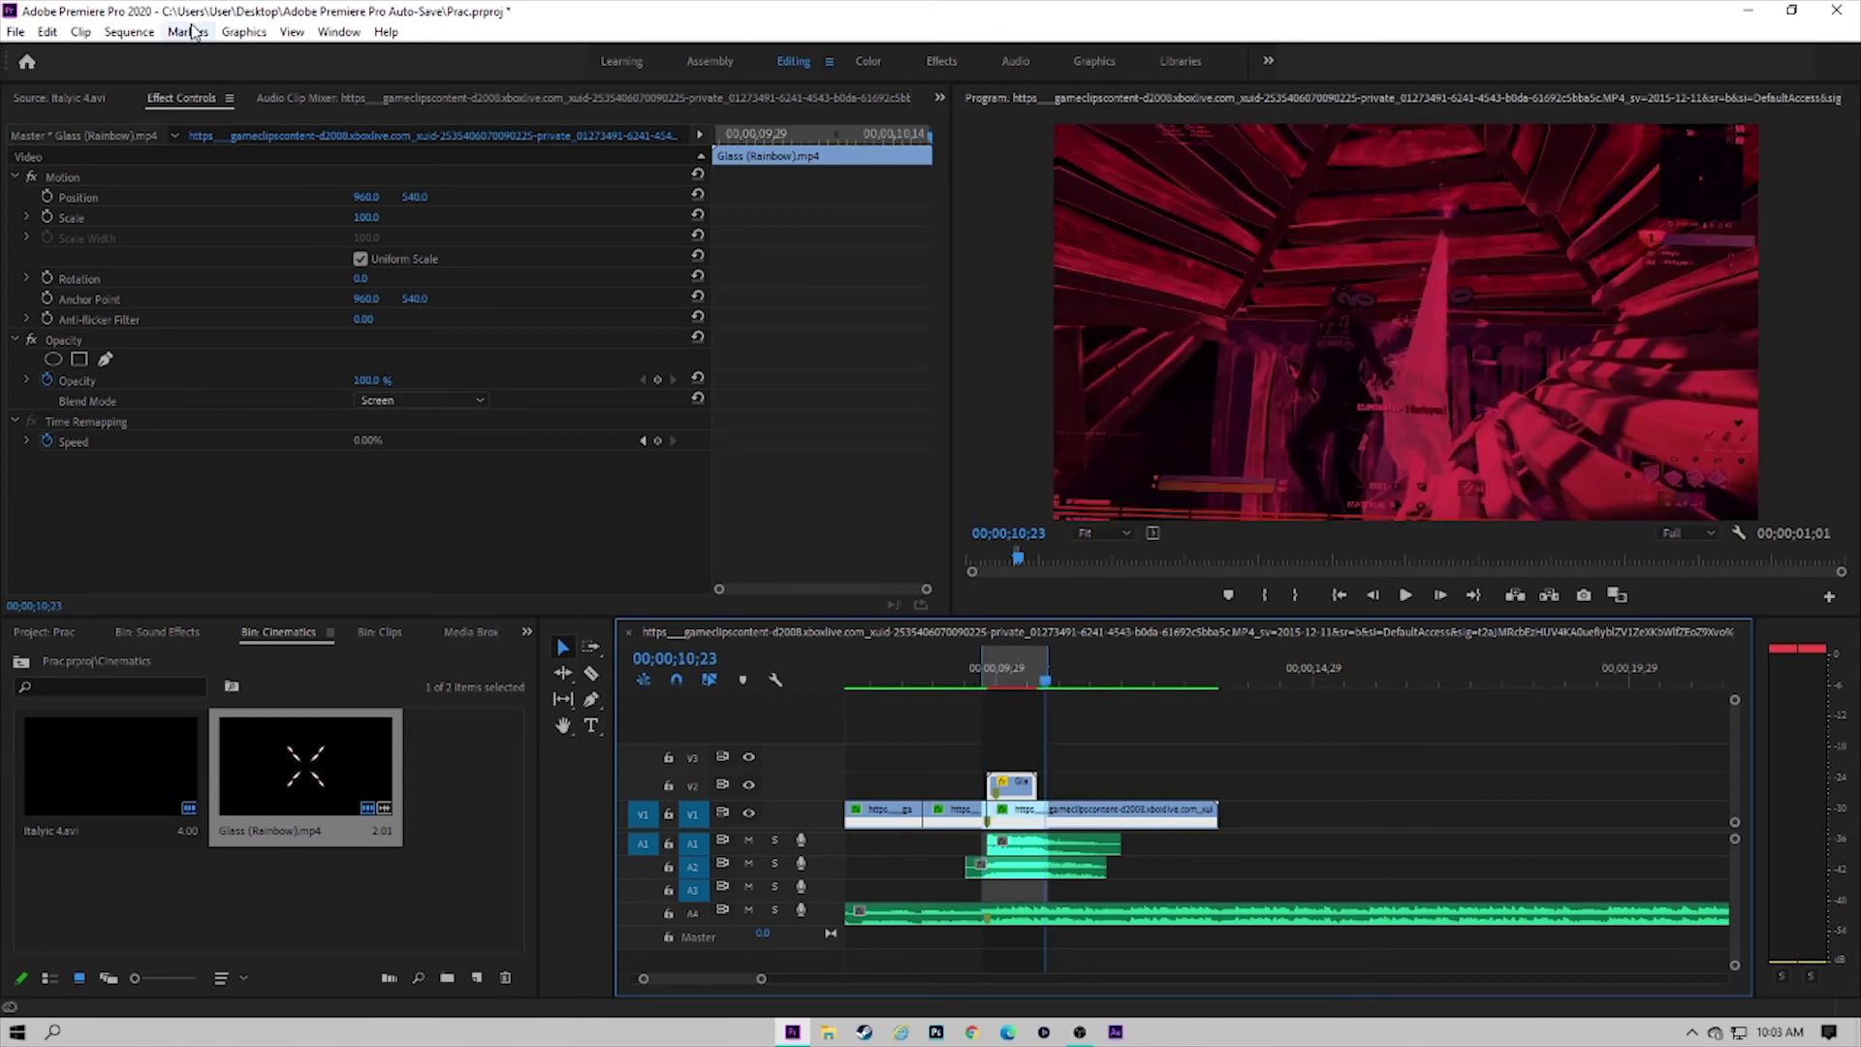
pyautogui.click(131, 32)
pyautogui.click(206, 104)
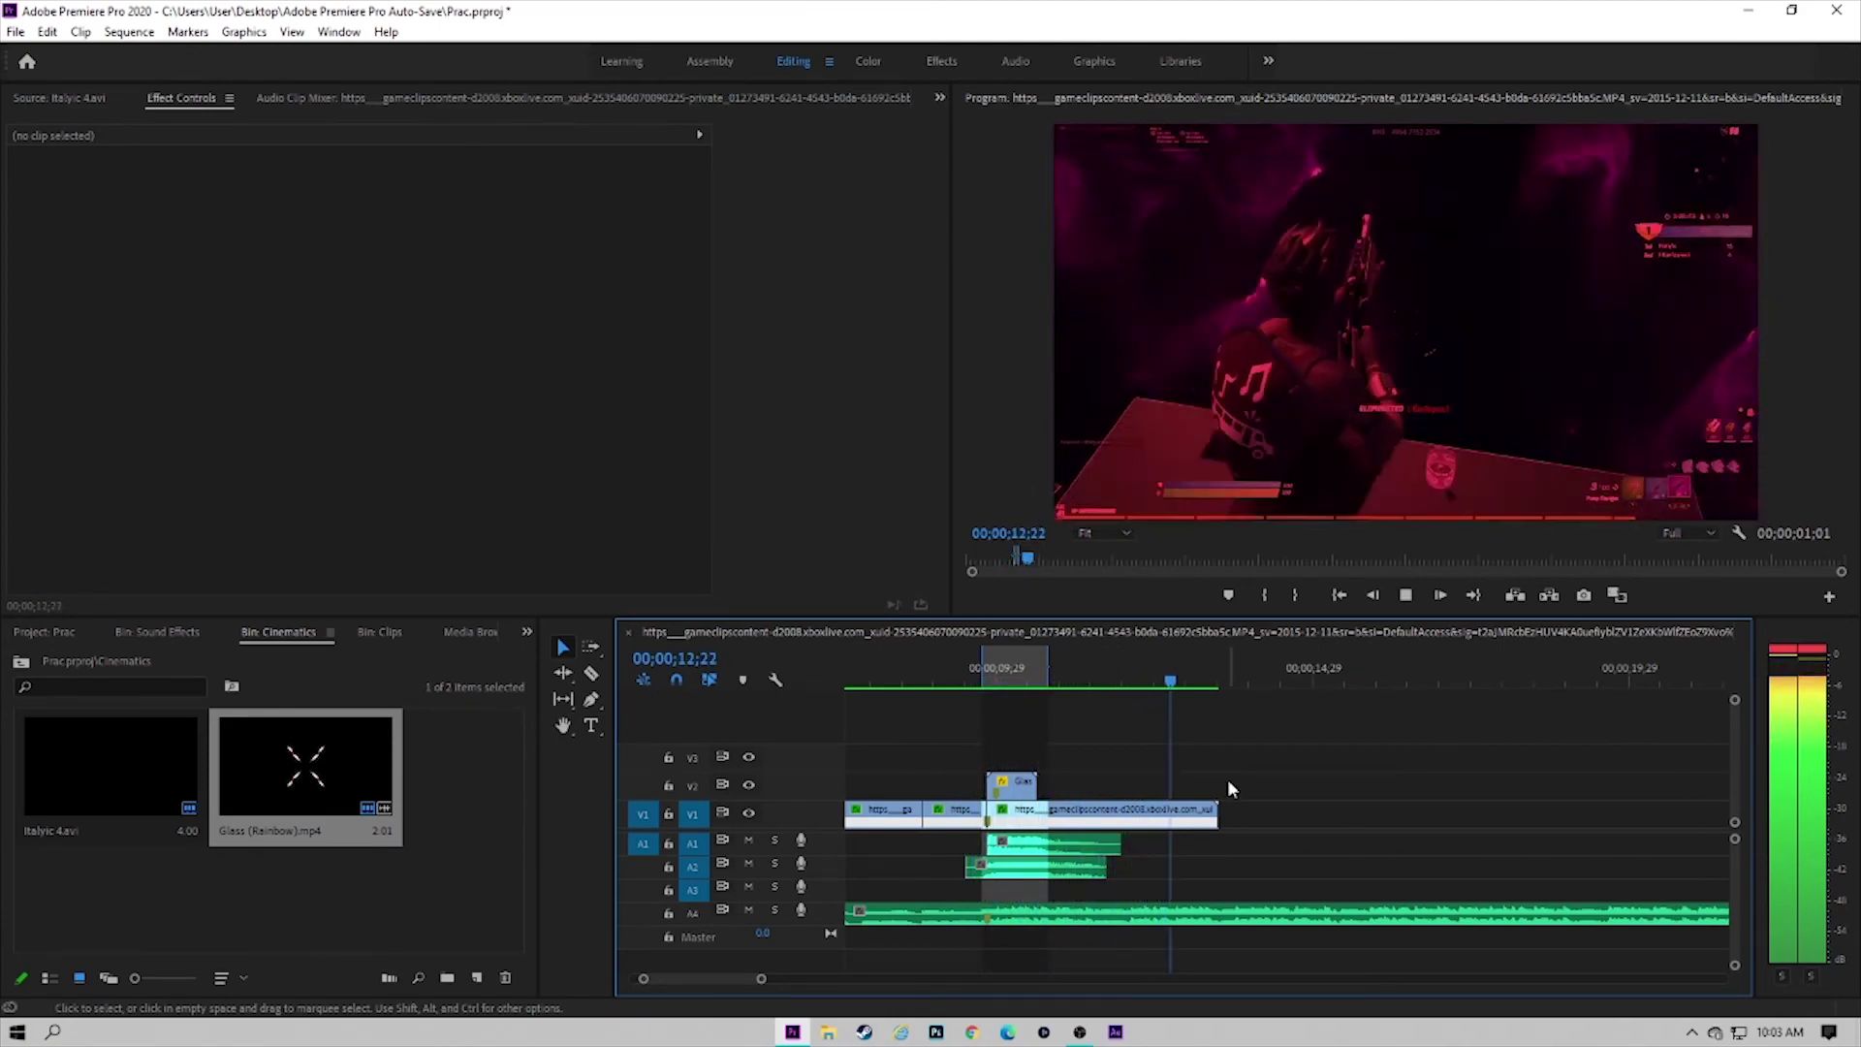
pyautogui.press('space')
# Step: Clear the sequence's in and out points and play the montage back from the beginning
pyautogui.scroll(-4, 1214, 830)
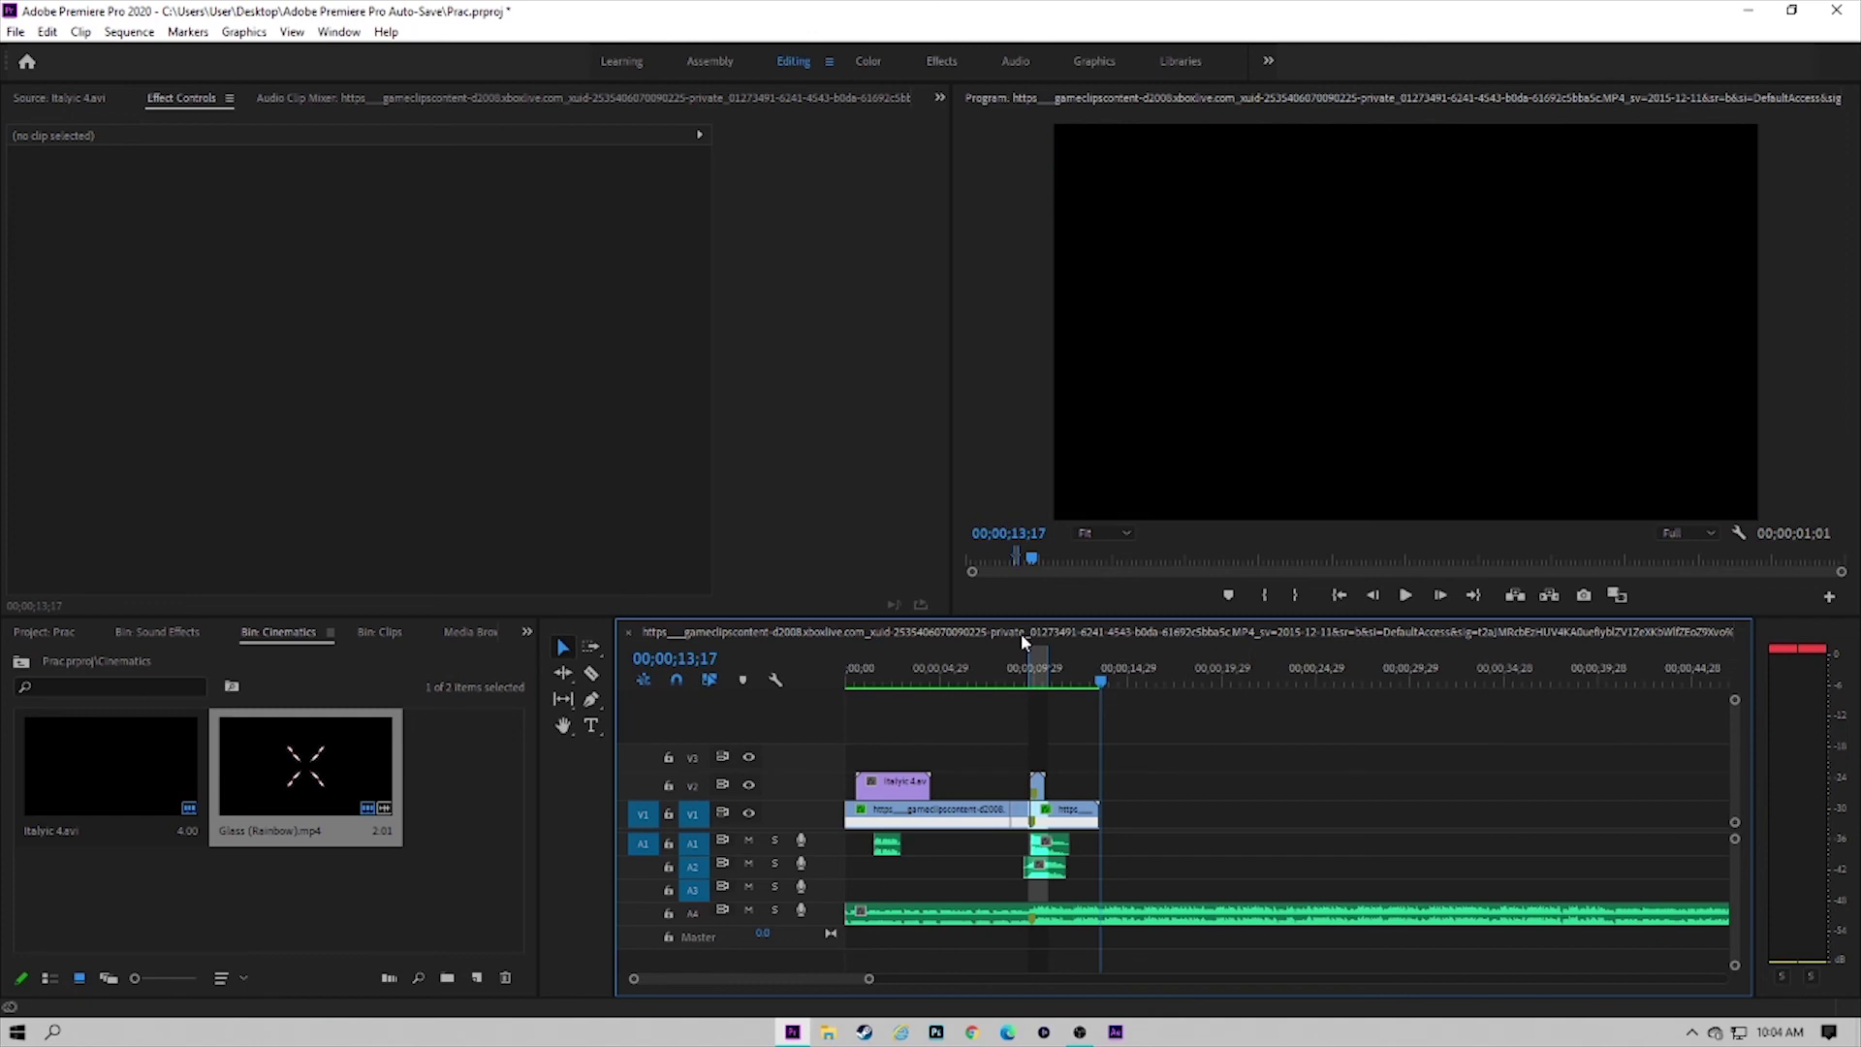
pyautogui.rightClick(1037, 667)
pyautogui.click(1185, 417)
pyautogui.scroll(-3, 989, 729)
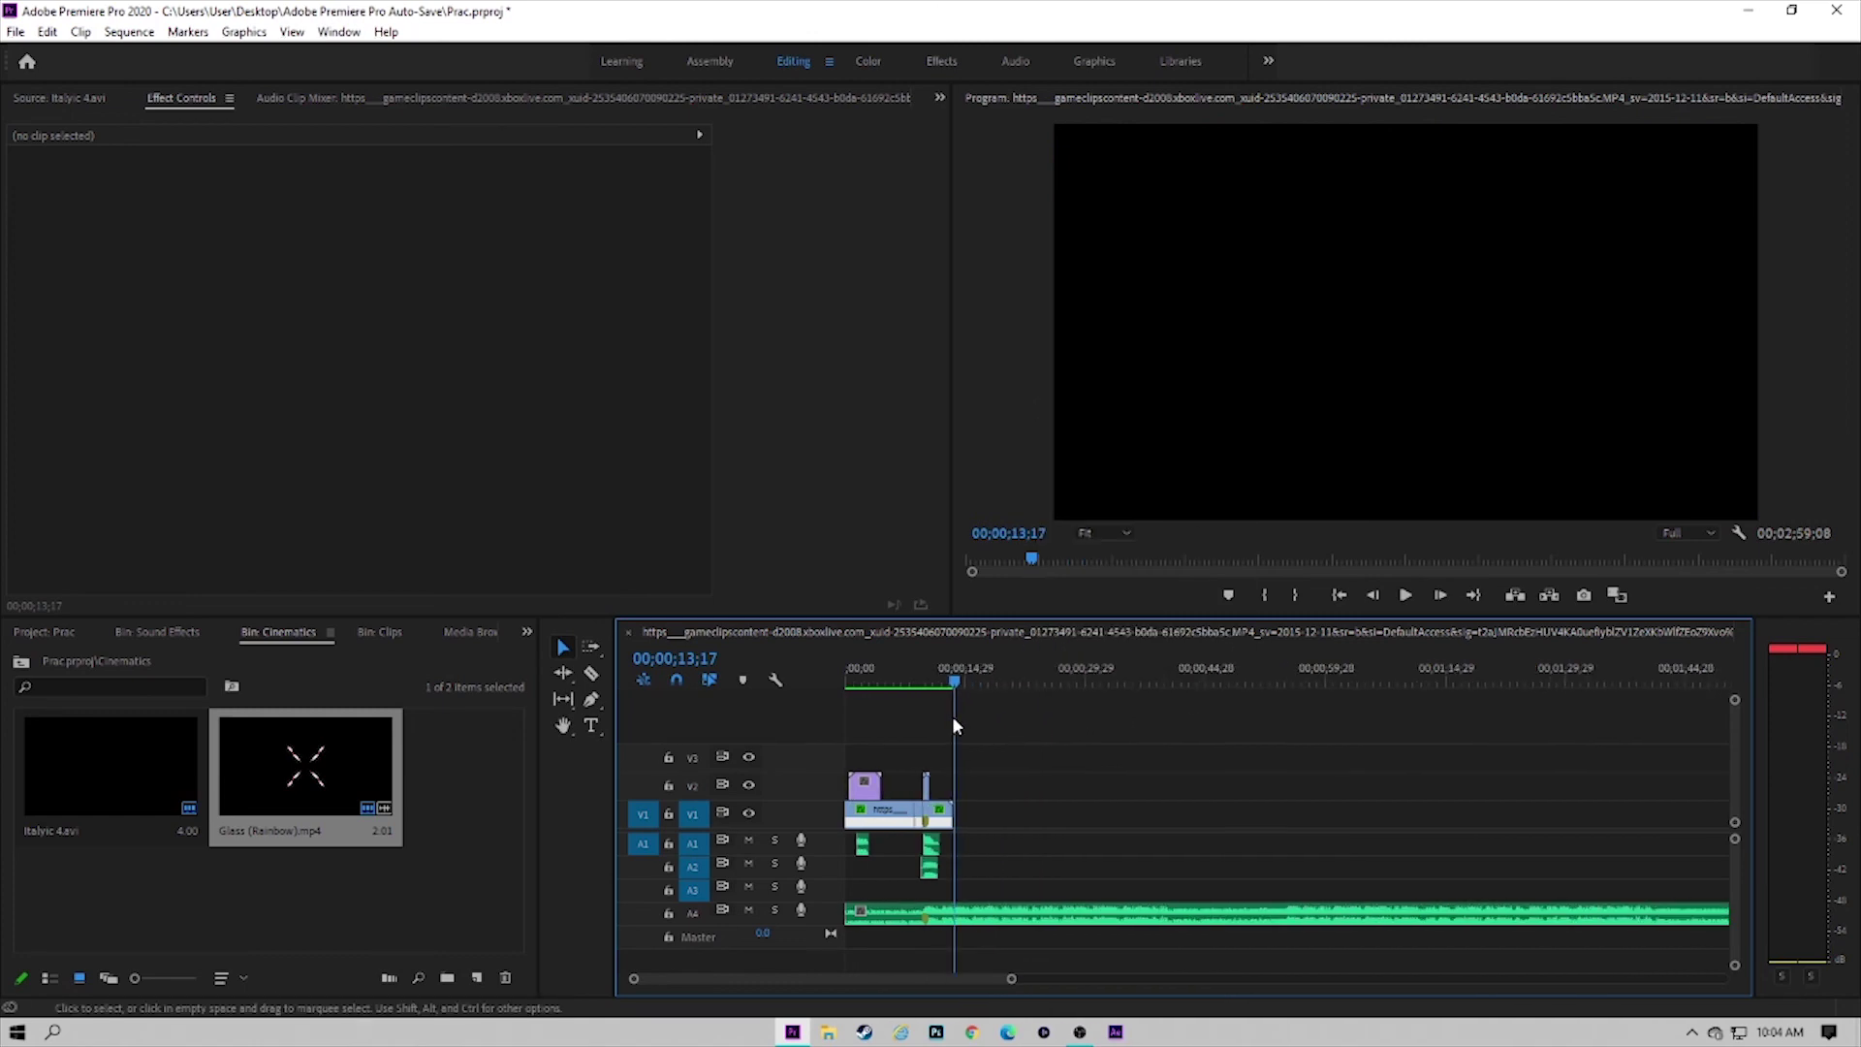
pyautogui.moveTo(872, 681); pyautogui.dragTo(842, 682)
pyautogui.press('space')
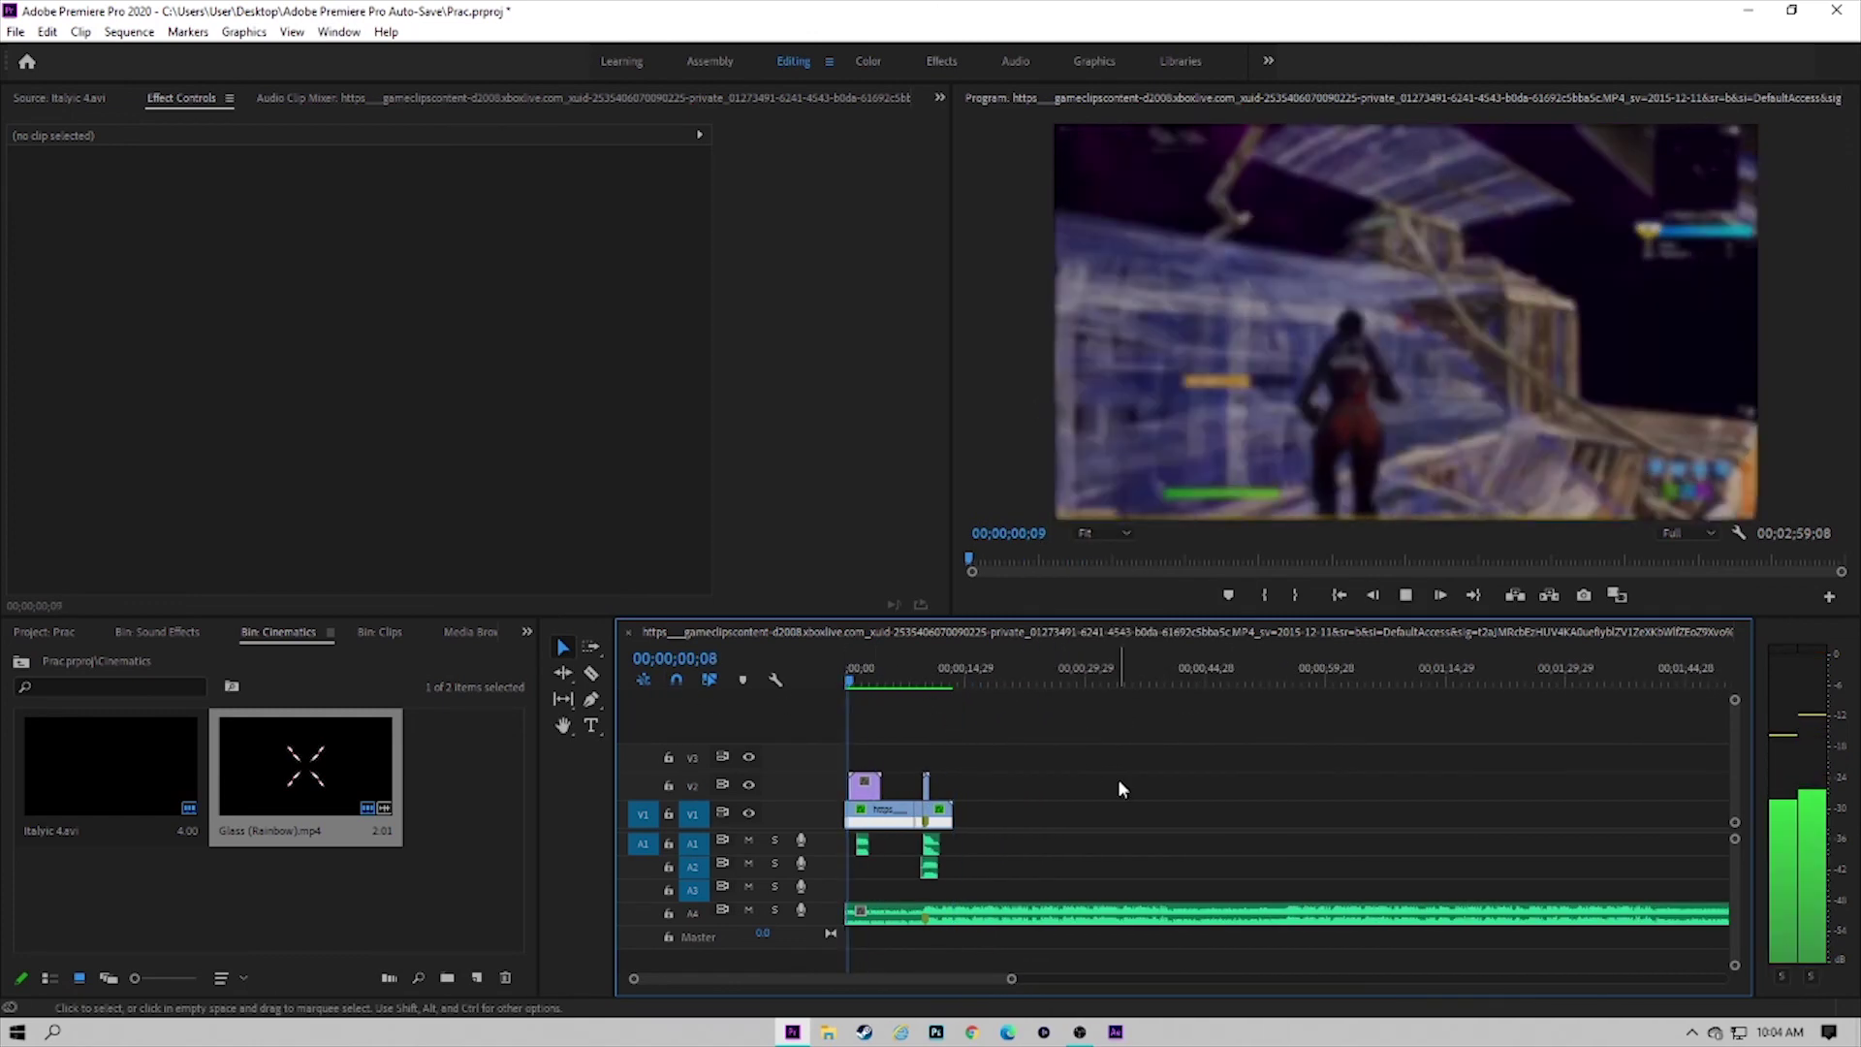